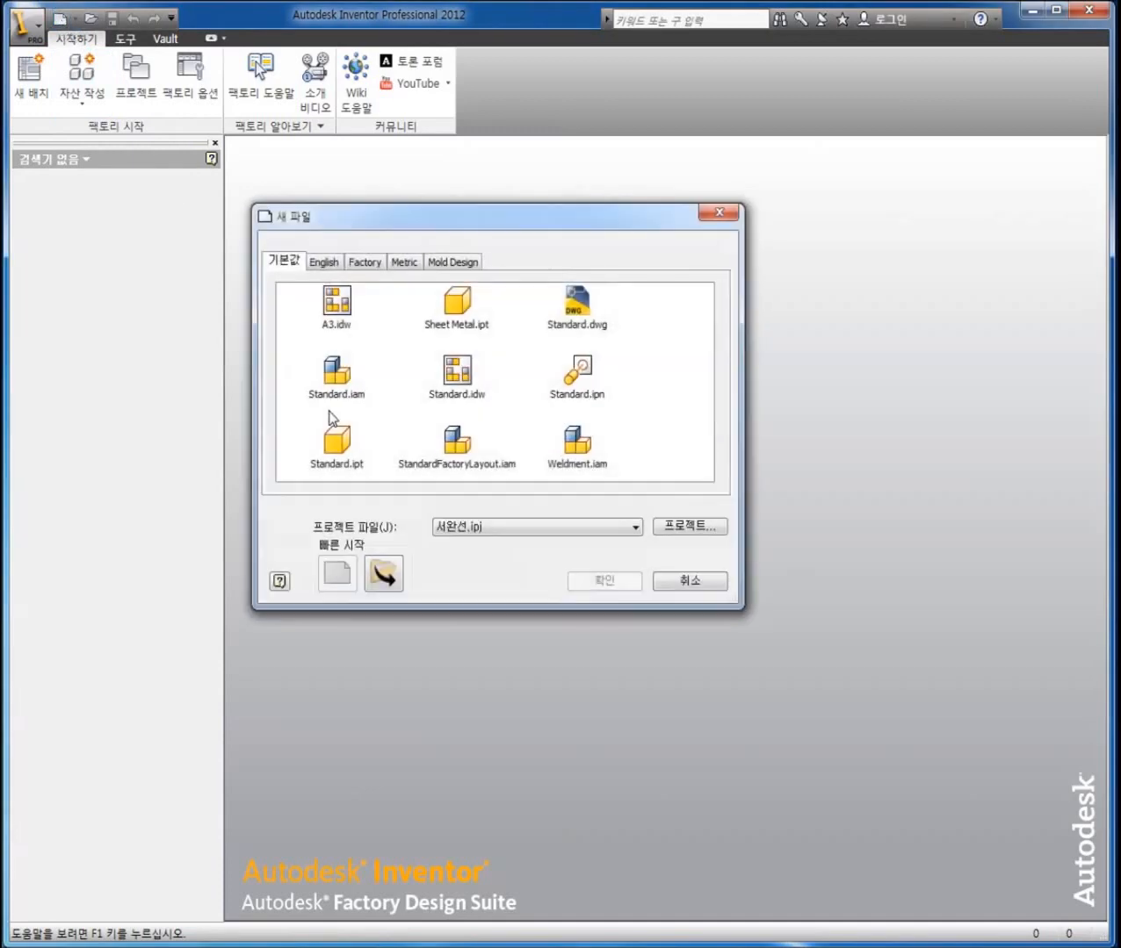
Step: Create a part from the Standard.ipt template and sketch a circle about 32 mm in diameter centred on the origin
{"action": "double_click", "coordinate": [338, 440]}
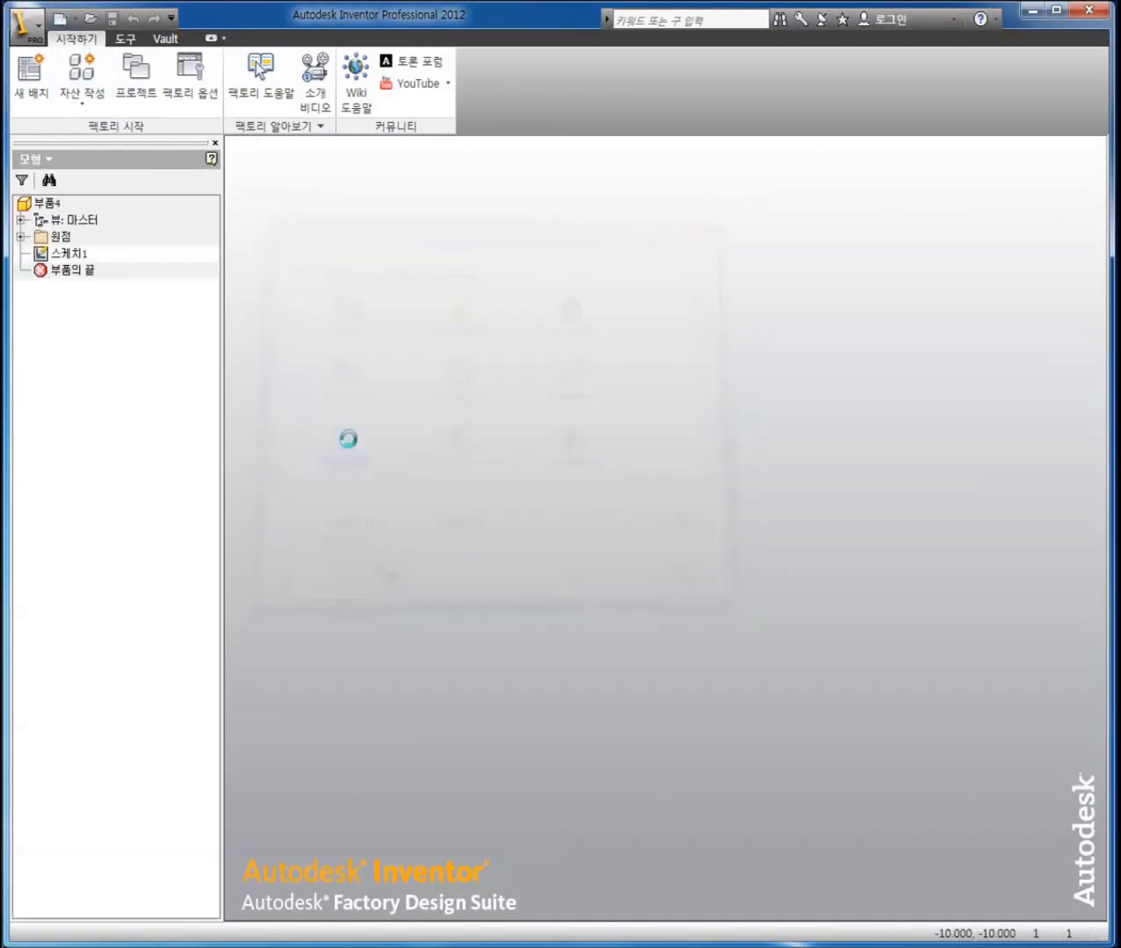
{"action": "right_click", "coordinate": [480, 468]}
{"action": "left_click", "coordinate": [454, 442]}
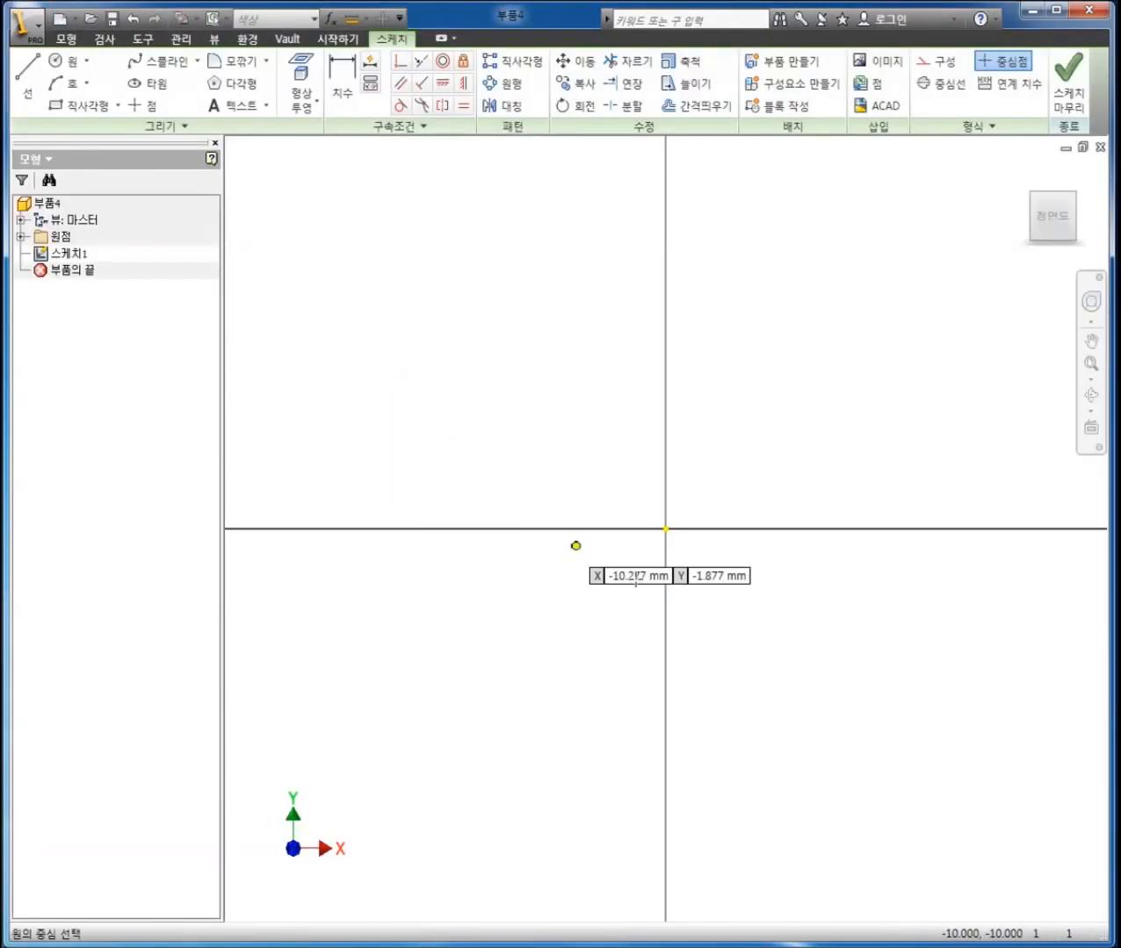
{"action": "left_click", "coordinate": [666, 529]}
{"action": "left_click", "coordinate": [614, 389]}
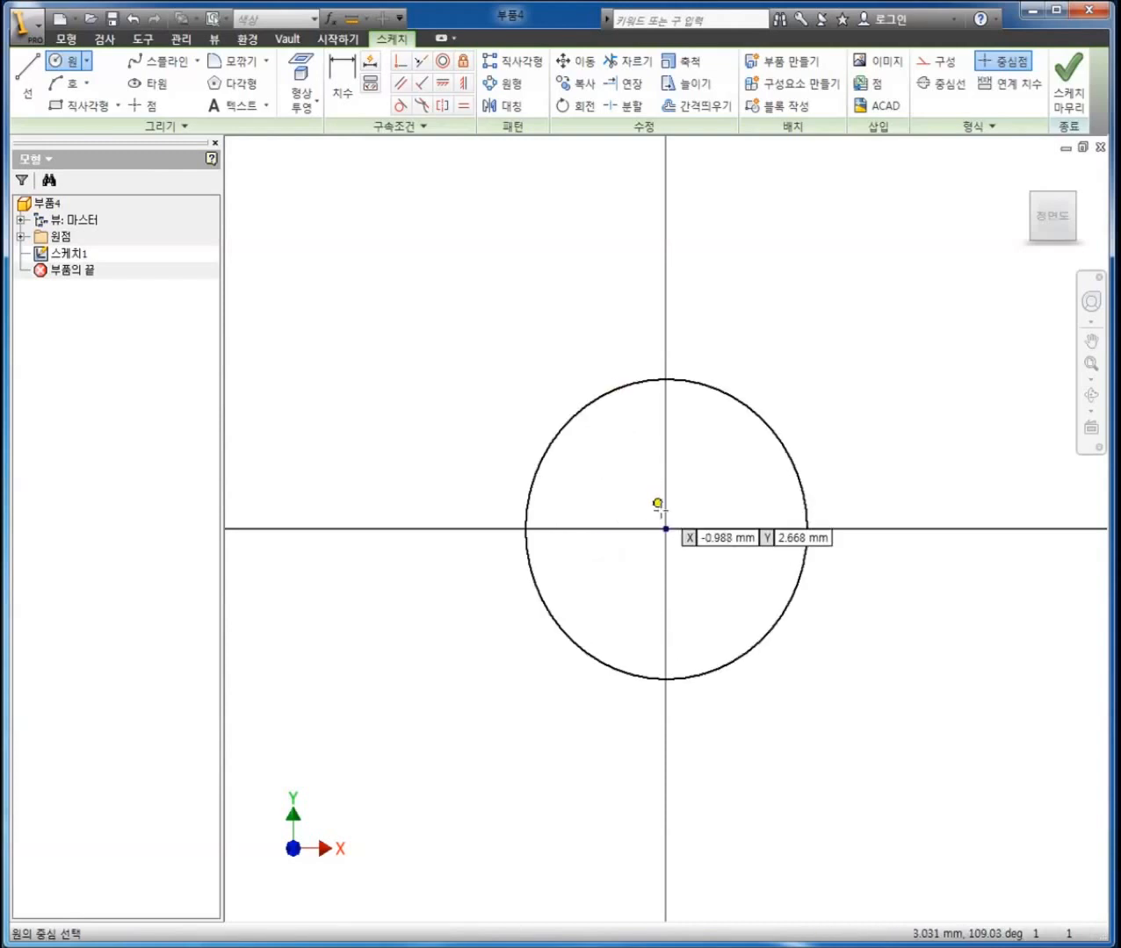
{"action": "right_click", "coordinate": [695, 478]}
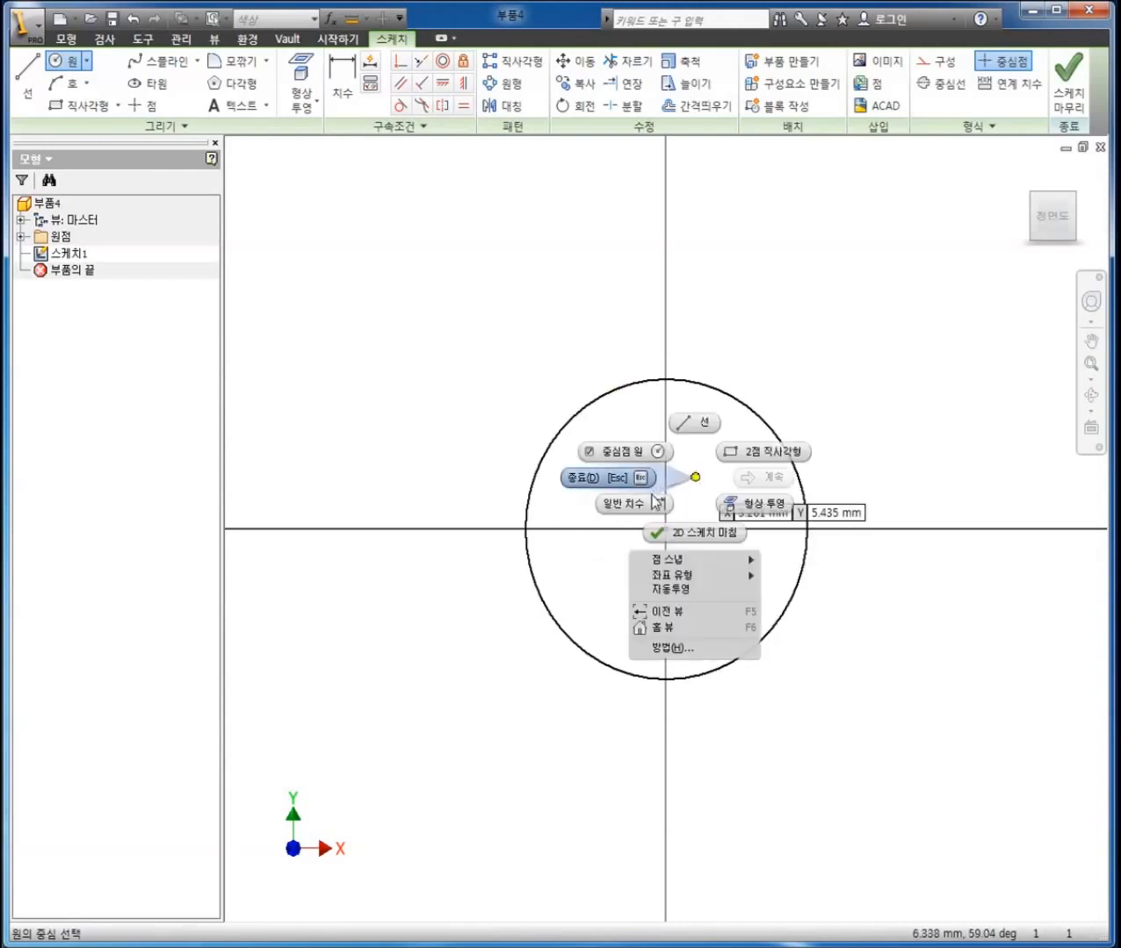
{"action": "left_click", "coordinate": [615, 477]}
Step: Dimension the circle's diameter as 150 mm
{"action": "key", "text": "d"}
{"action": "left_click", "coordinate": [746, 410]}
{"action": "left_click", "coordinate": [773, 387]}
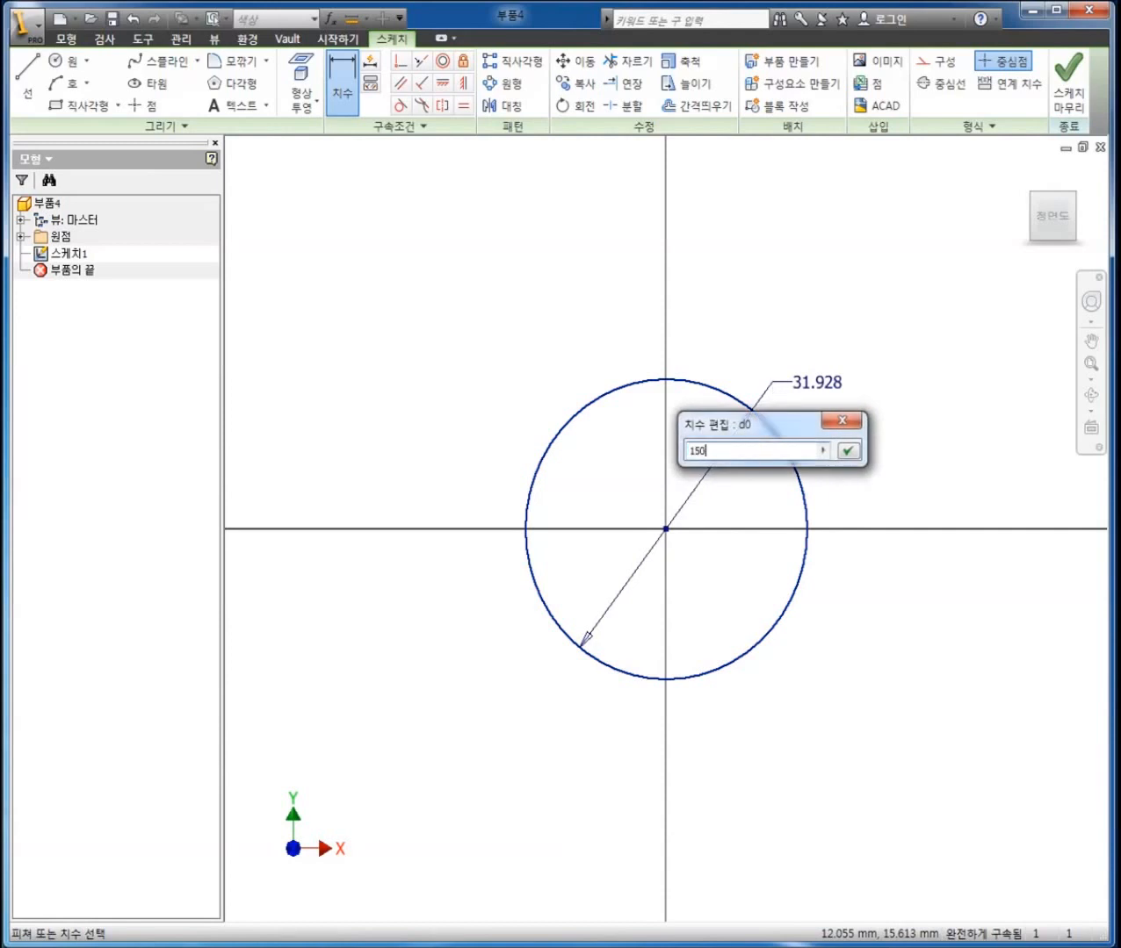
{"action": "key", "text": "Return"}
{"action": "scroll", "coordinate": [575, 506], "scroll_direction": "up", "scroll_amount": 5}
Step: Draw a smaller circle about 90 mm in diameter inside the 150 mm circle, with its centre just above the origin
{"action": "right_click", "coordinate": [562, 424]}
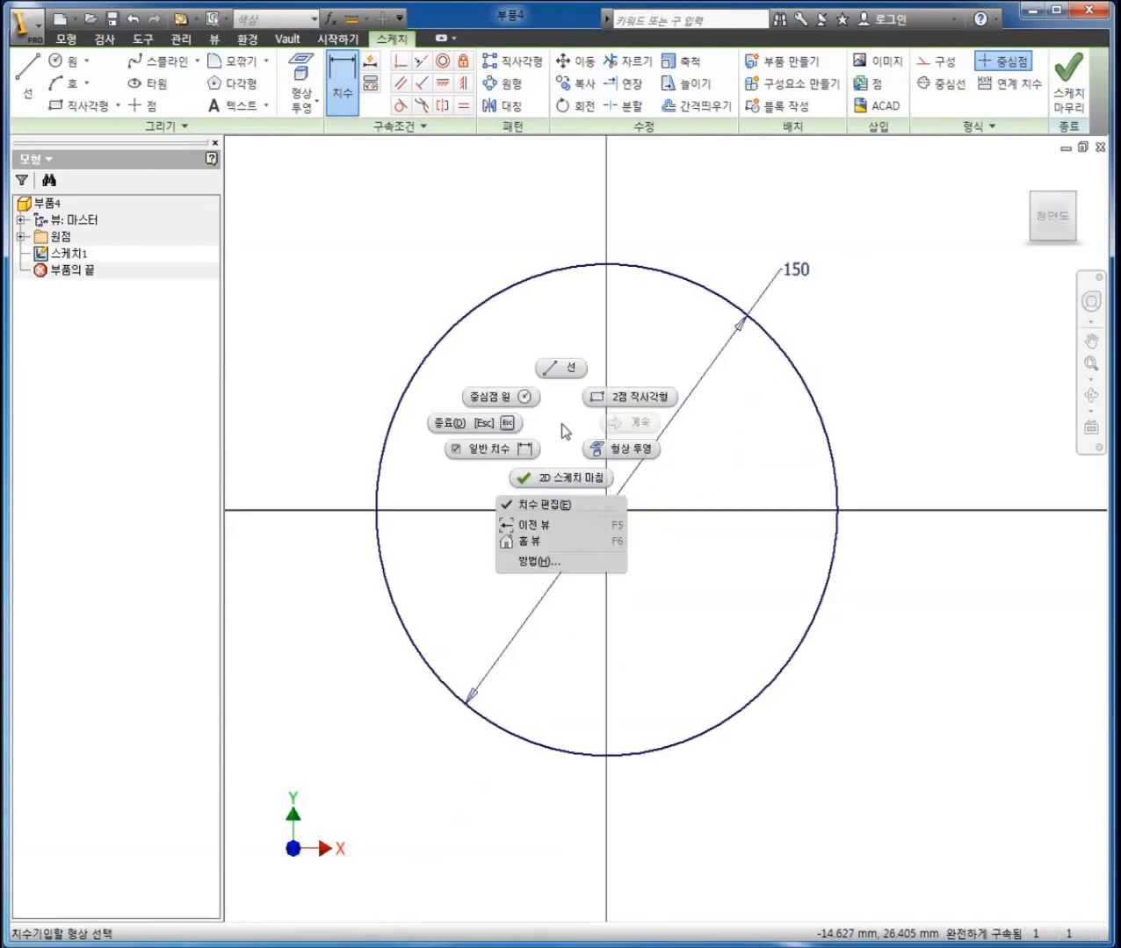
{"action": "left_click", "coordinate": [525, 401]}
{"action": "left_click", "coordinate": [605, 507]}
{"action": "left_click", "coordinate": [574, 372]}
Step: Dimension the inner circle's diameter as 80 mm
{"action": "right_click", "coordinate": [570, 307]}
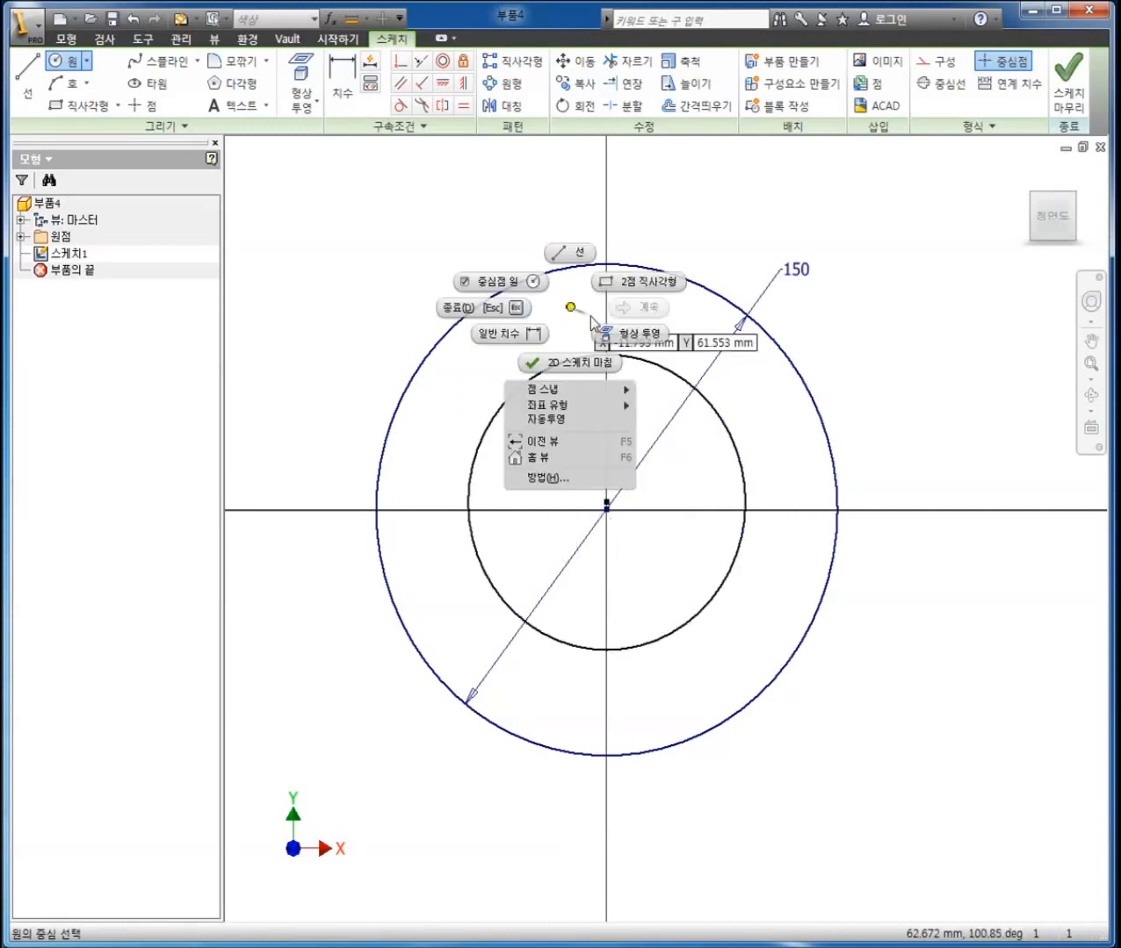
{"action": "left_click", "coordinate": [528, 330]}
{"action": "left_click", "coordinate": [528, 386]}
{"action": "left_click", "coordinate": [518, 360]}
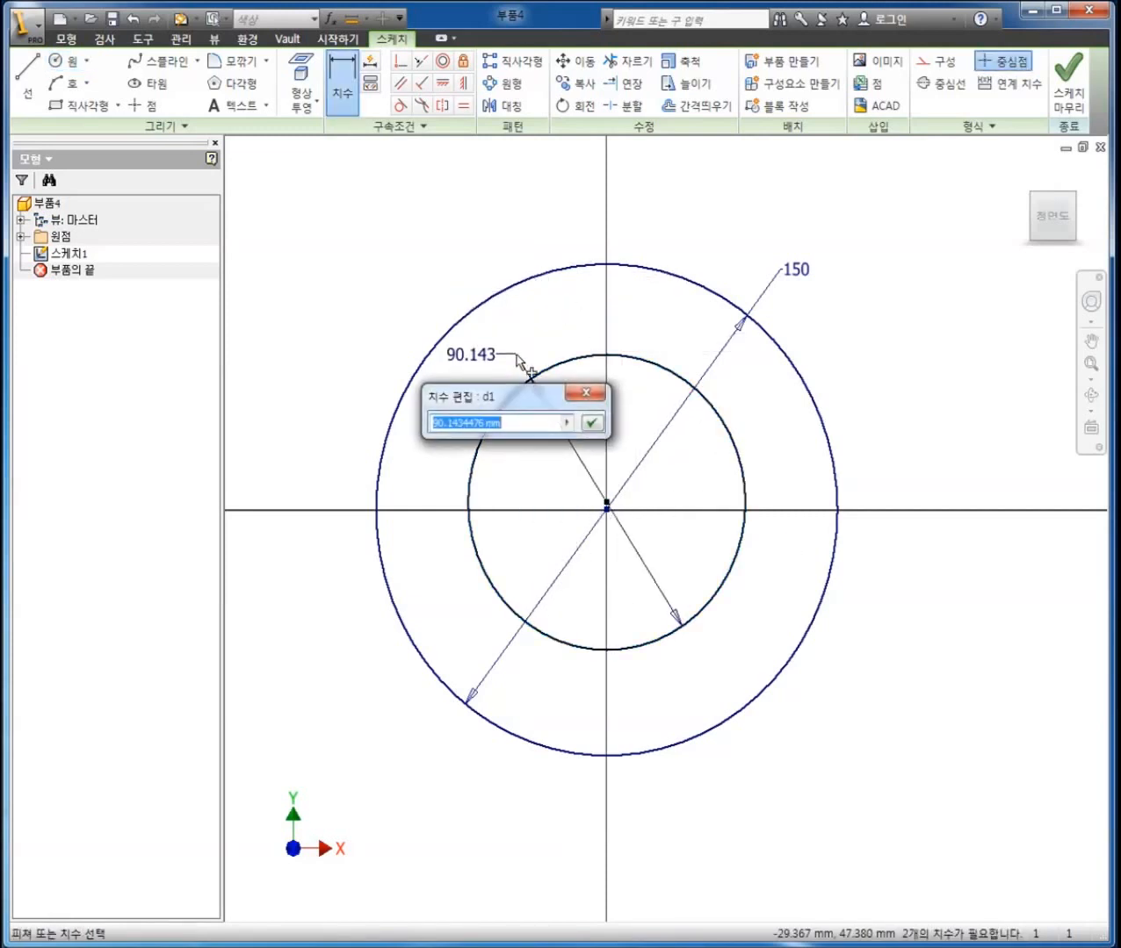
{"action": "key", "text": "Return"}
Step: Apply a coincident constraint between the inner circle's centre and the origin point
{"action": "left_click", "coordinate": [400, 63]}
{"action": "left_click", "coordinate": [606, 503]}
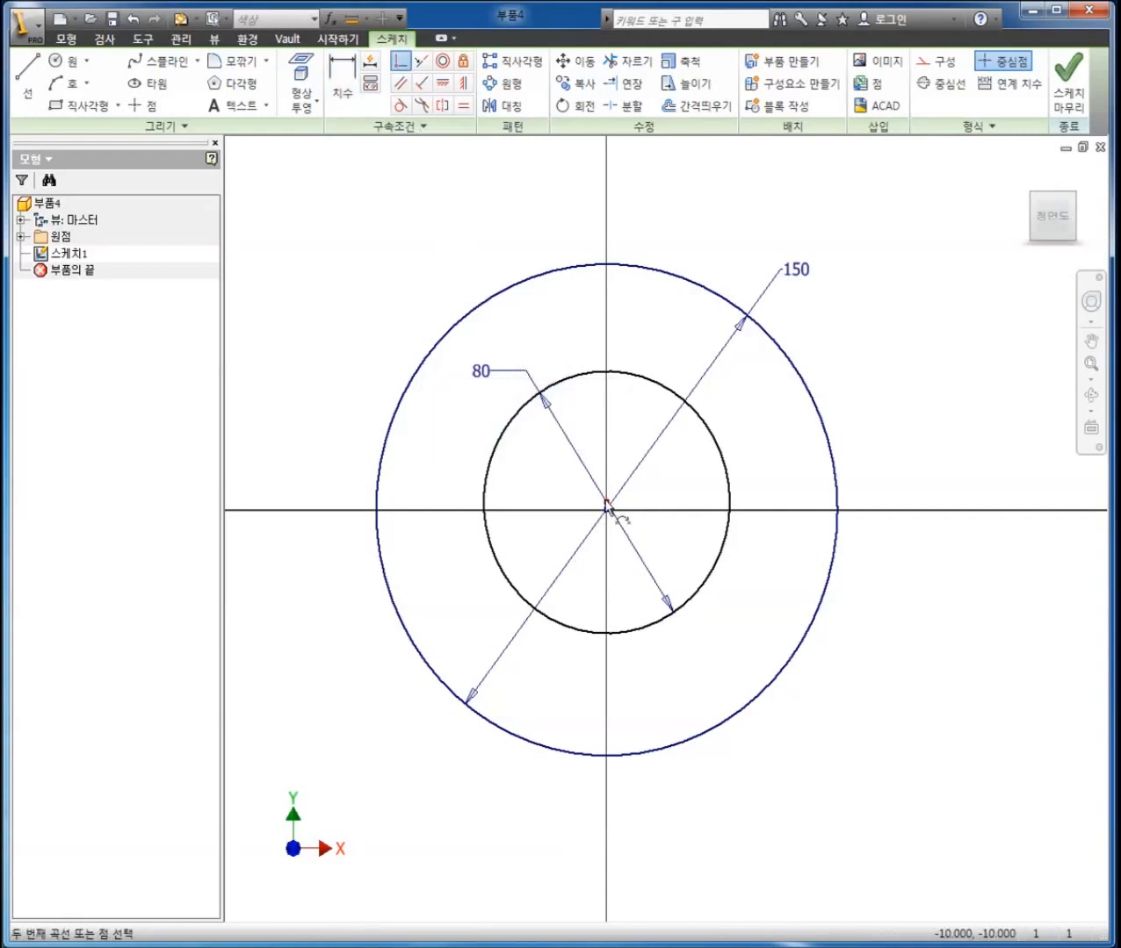
{"action": "left_click", "coordinate": [606, 509]}
{"action": "right_click", "coordinate": [890, 436]}
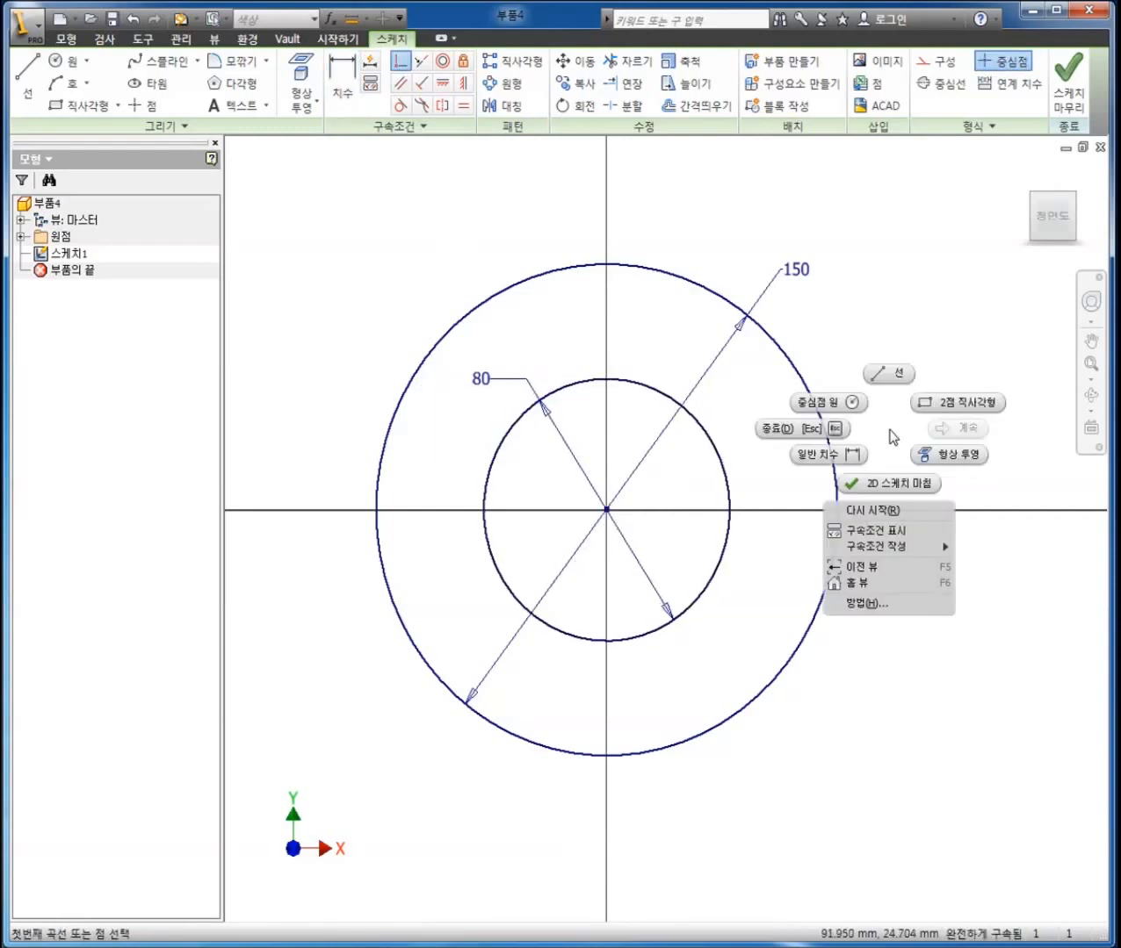
{"action": "left_click", "coordinate": [791, 429]}
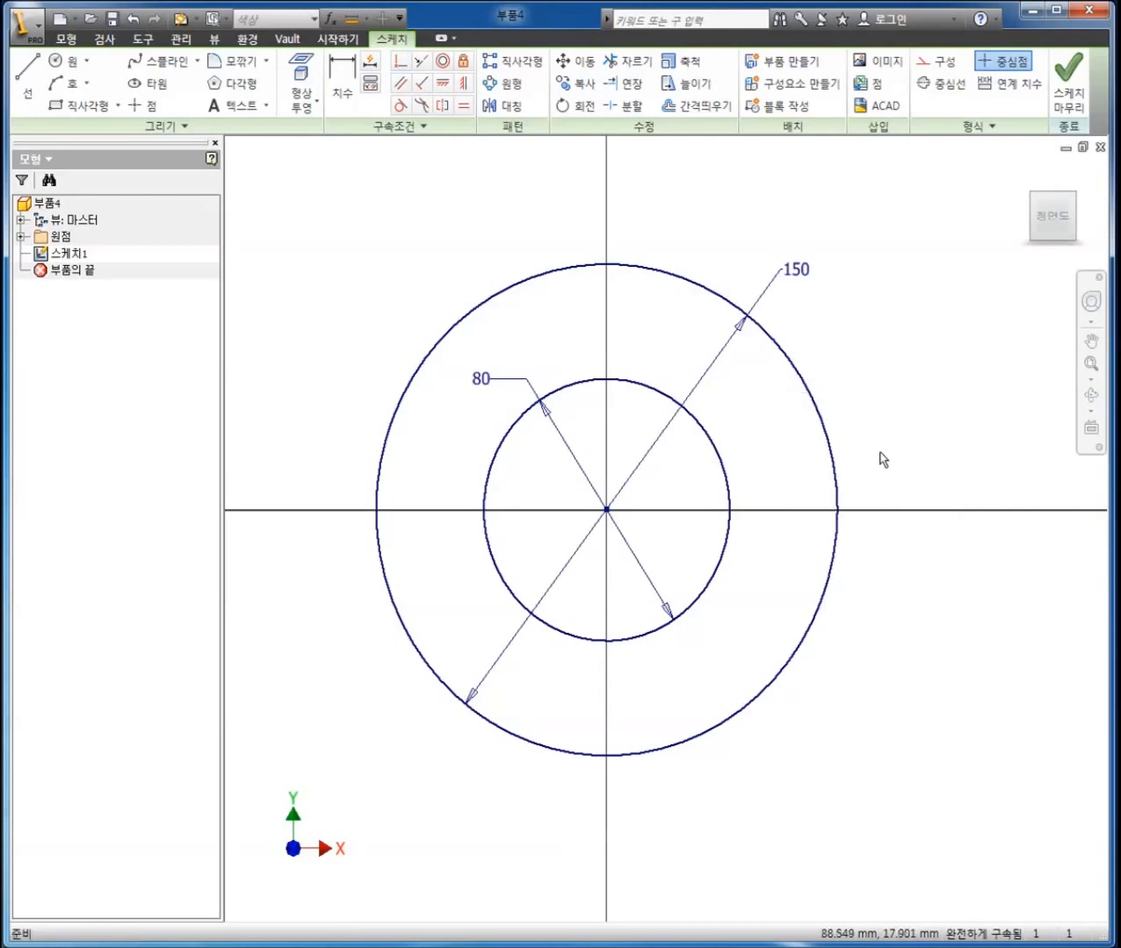
Step: Finish the sketch and extrude the ring profile between the two circles by 20 mm as a solid
{"action": "right_click", "coordinate": [880, 457]}
{"action": "left_click", "coordinate": [873, 505]}
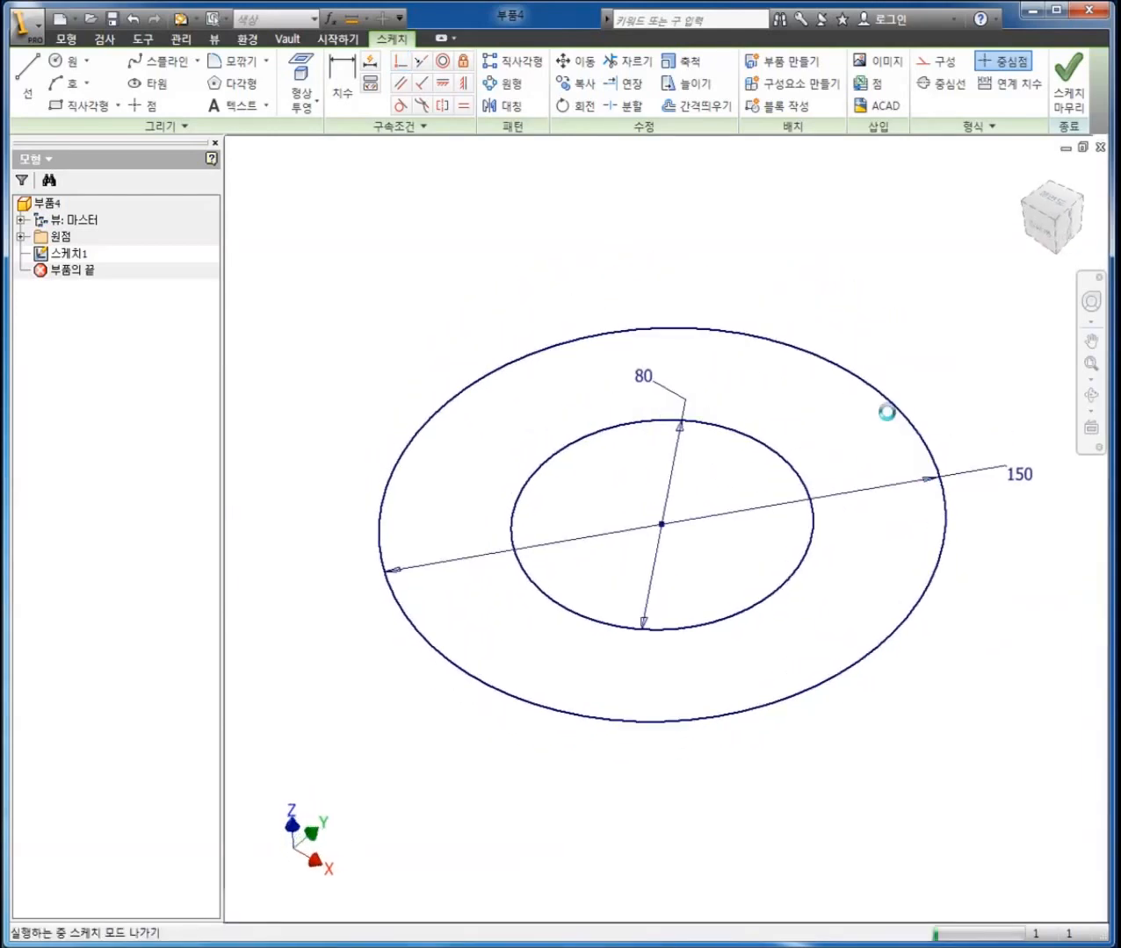
{"action": "right_click", "coordinate": [891, 358]}
{"action": "left_click", "coordinate": [923, 328]}
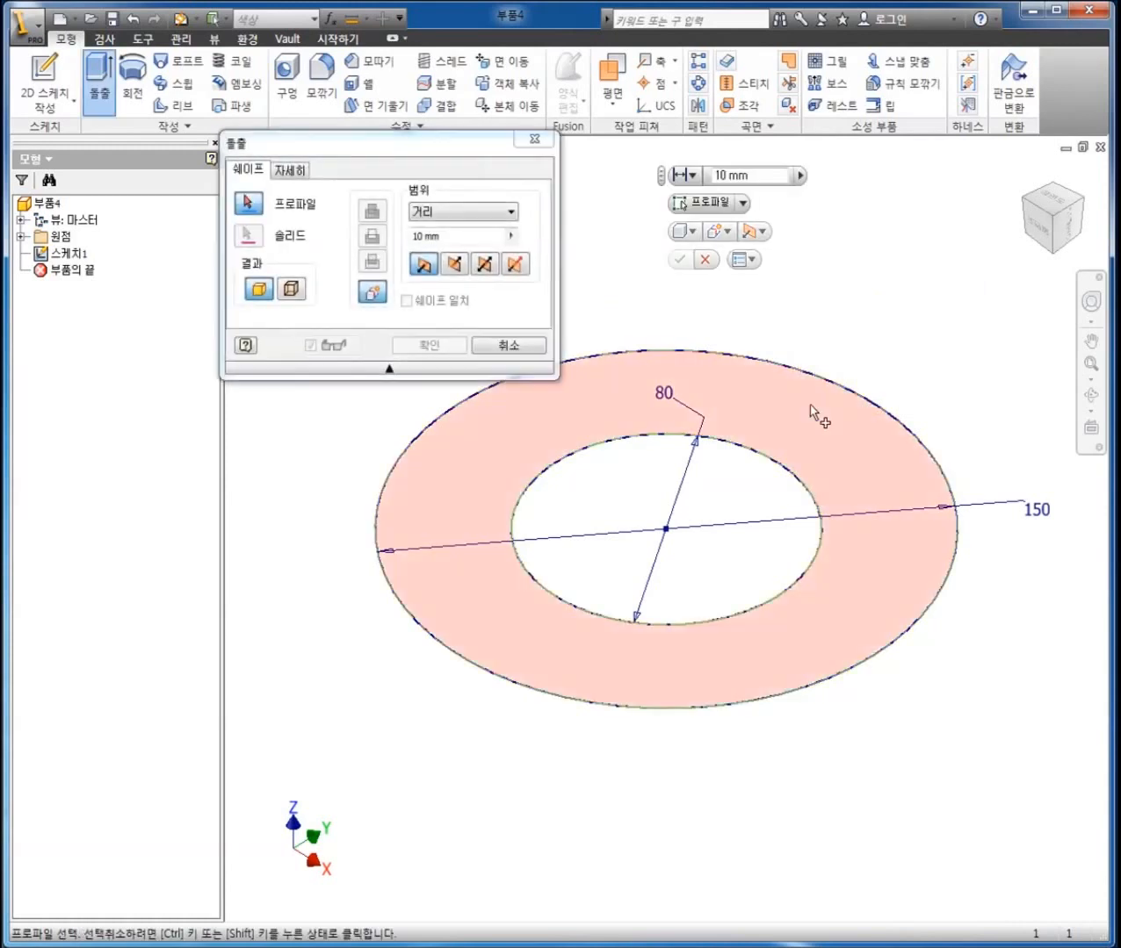
{"action": "left_click", "coordinate": [458, 233]}
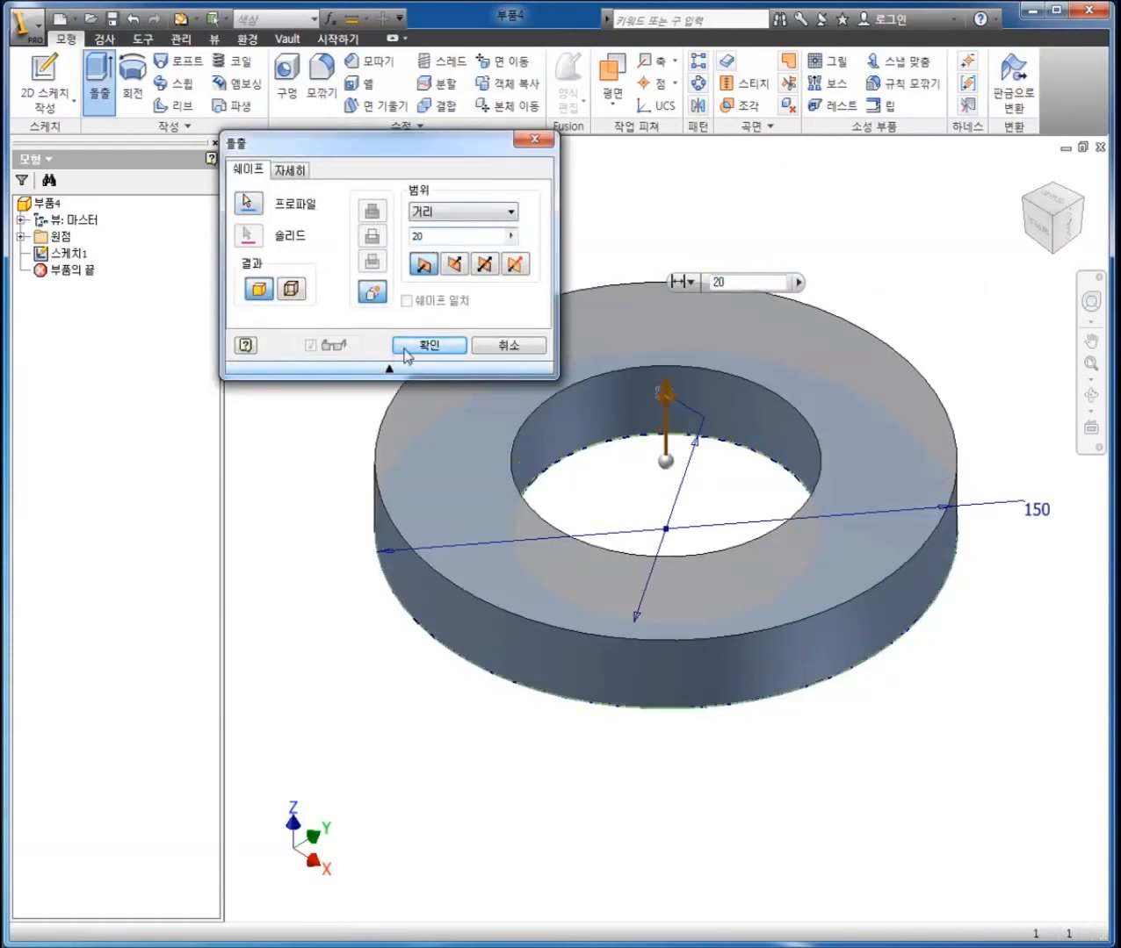
{"action": "left_click", "coordinate": [404, 350]}
Step: Start a sketch on the ring's upper face and draw a circle about 104 mm in diameter centred on the origin
{"action": "right_click", "coordinate": [561, 238]}
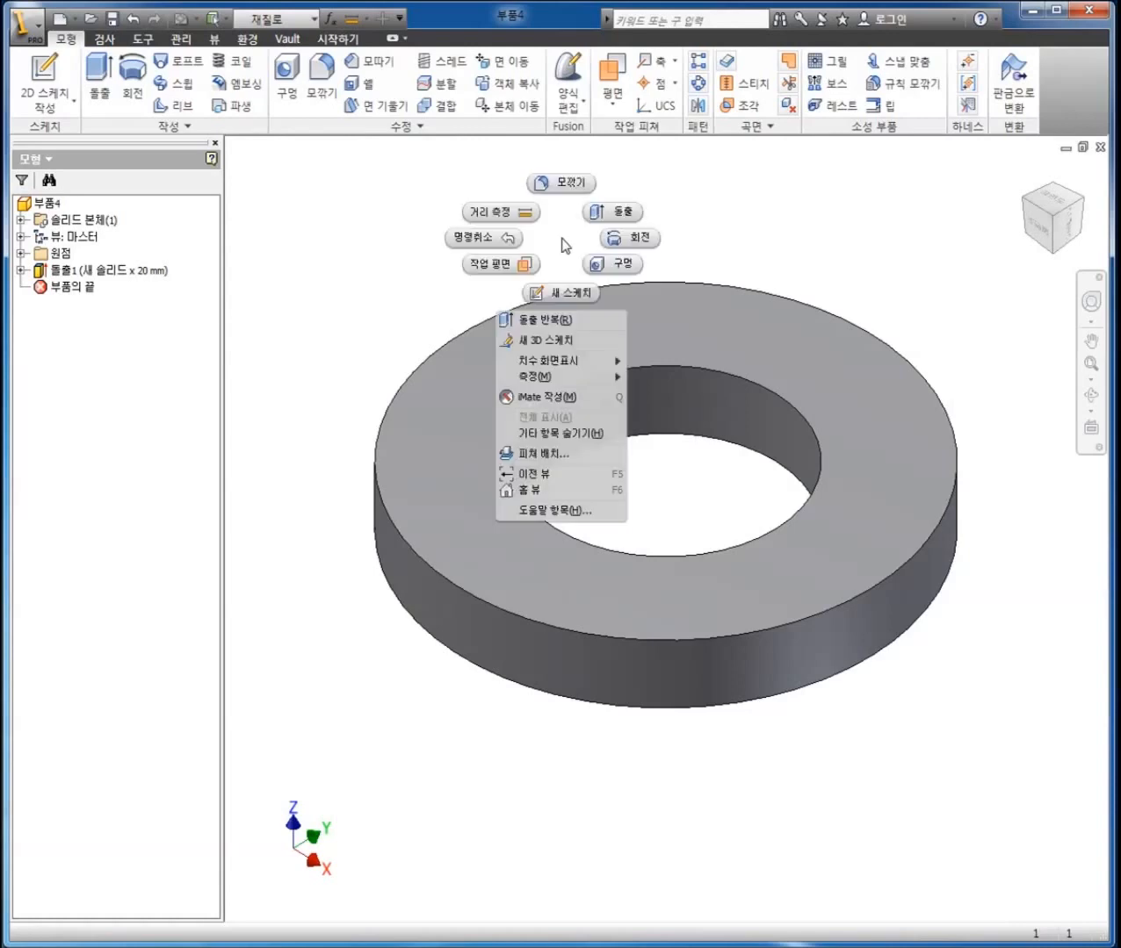
{"action": "left_click", "coordinate": [558, 294]}
{"action": "left_click", "coordinate": [673, 315]}
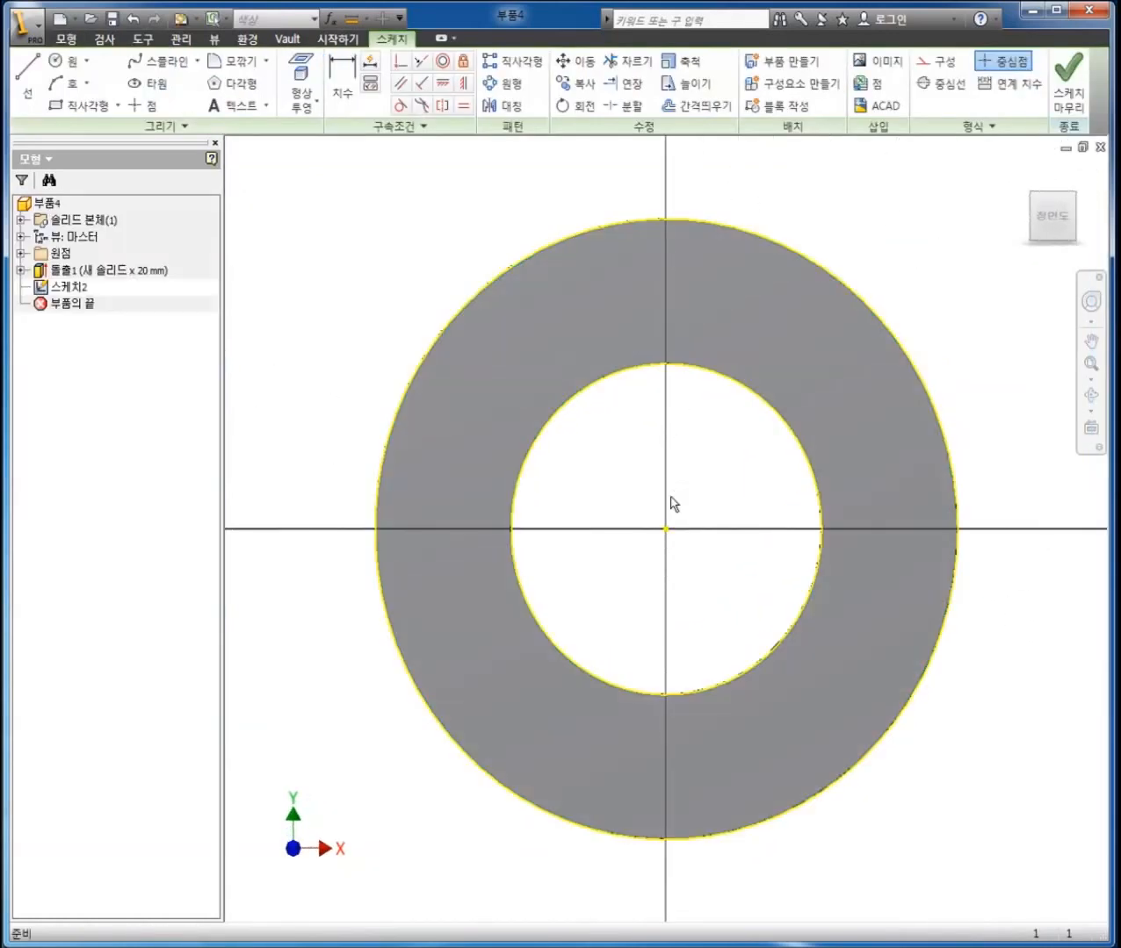
{"action": "right_click", "coordinate": [669, 481]}
{"action": "left_click", "coordinate": [646, 452]}
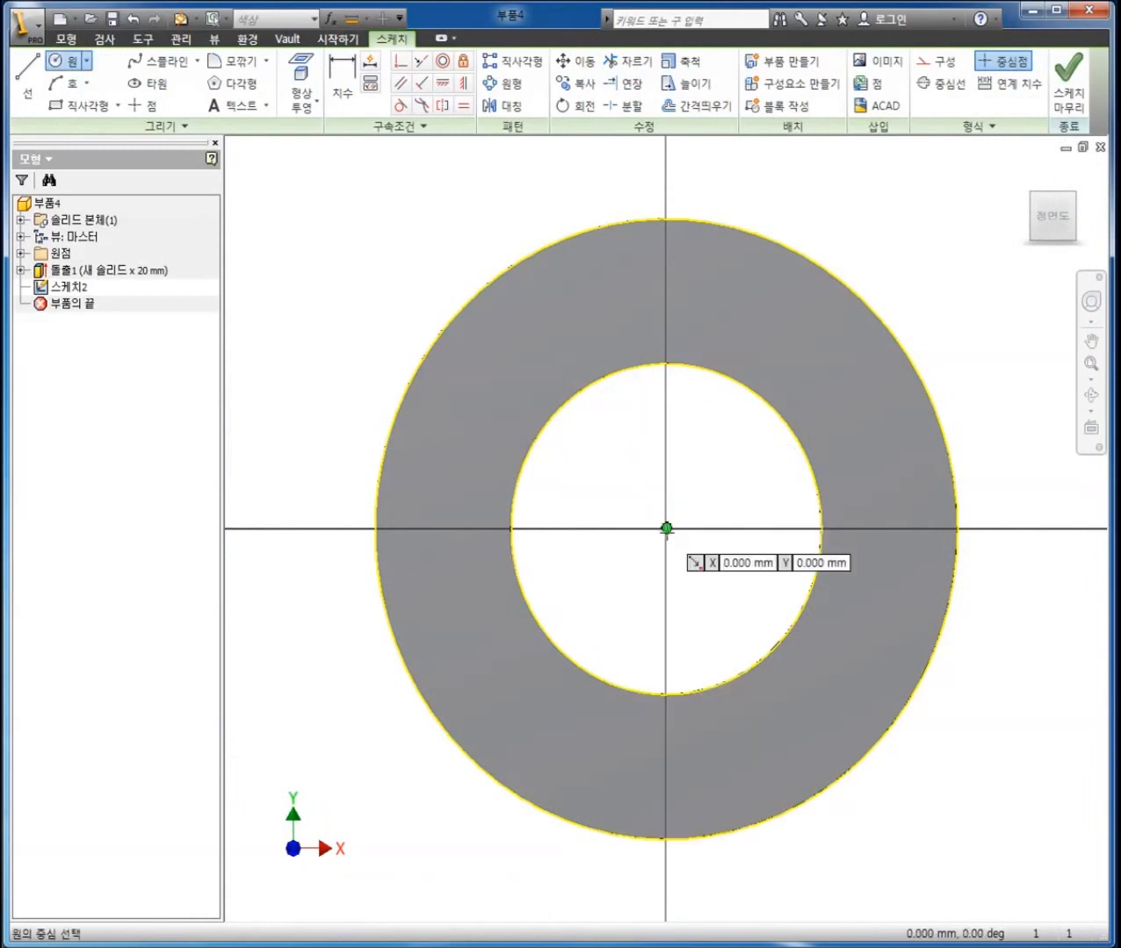
{"action": "left_click", "coordinate": [667, 528]}
{"action": "key", "text": "Escape"}
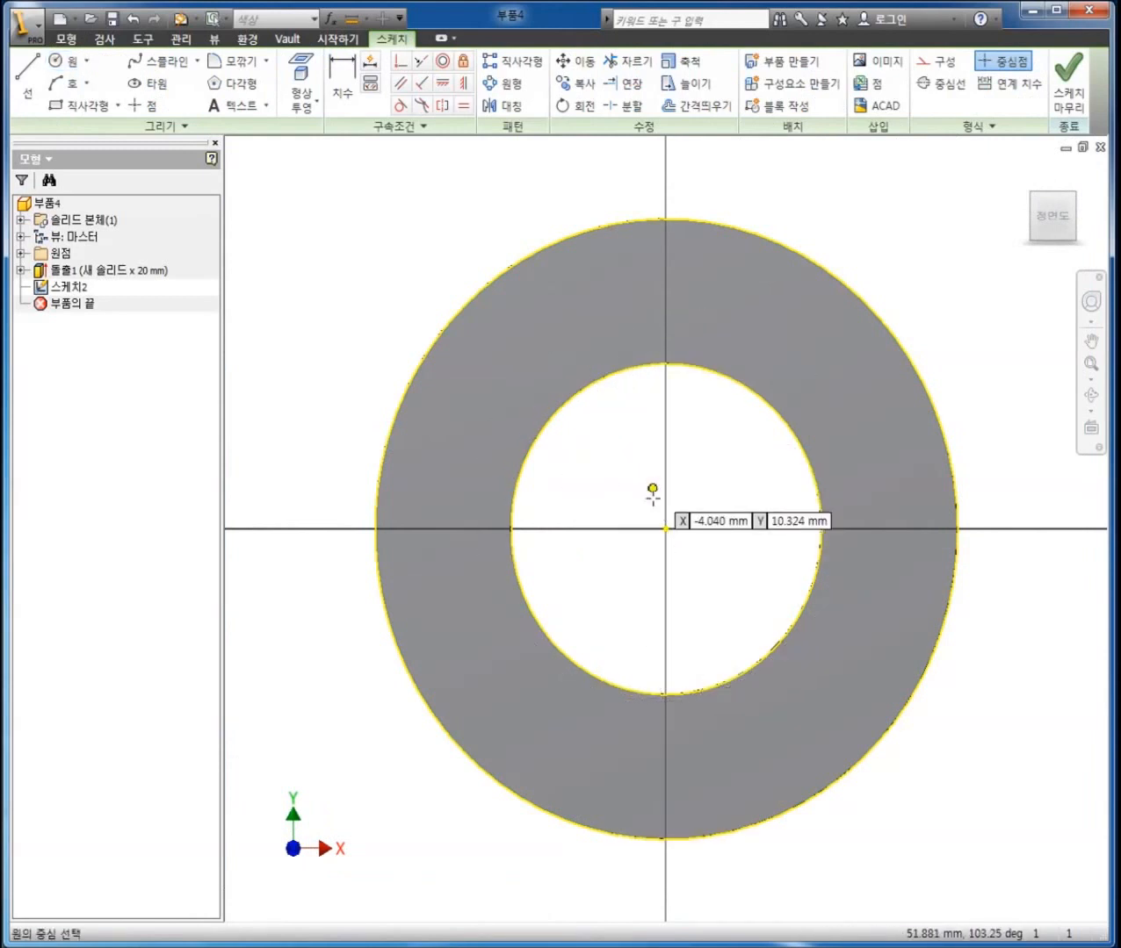
{"action": "left_click", "coordinate": [666, 528]}
{"action": "left_click", "coordinate": [612, 332]}
Step: Dimension the new circle's diameter as 110 mm
{"action": "right_click", "coordinate": [483, 200]}
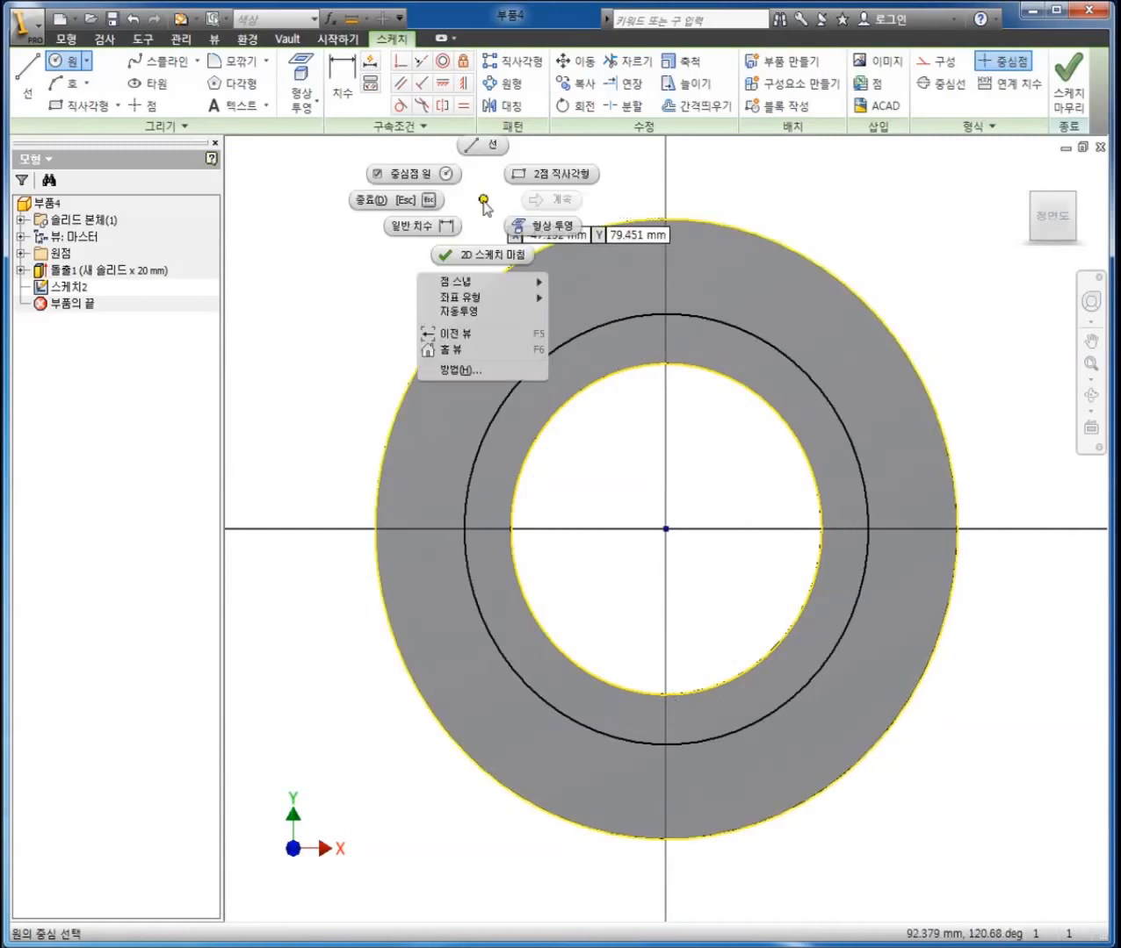
{"action": "left_click", "coordinate": [444, 226]}
{"action": "left_click", "coordinate": [521, 379]}
{"action": "left_click", "coordinate": [459, 255]}
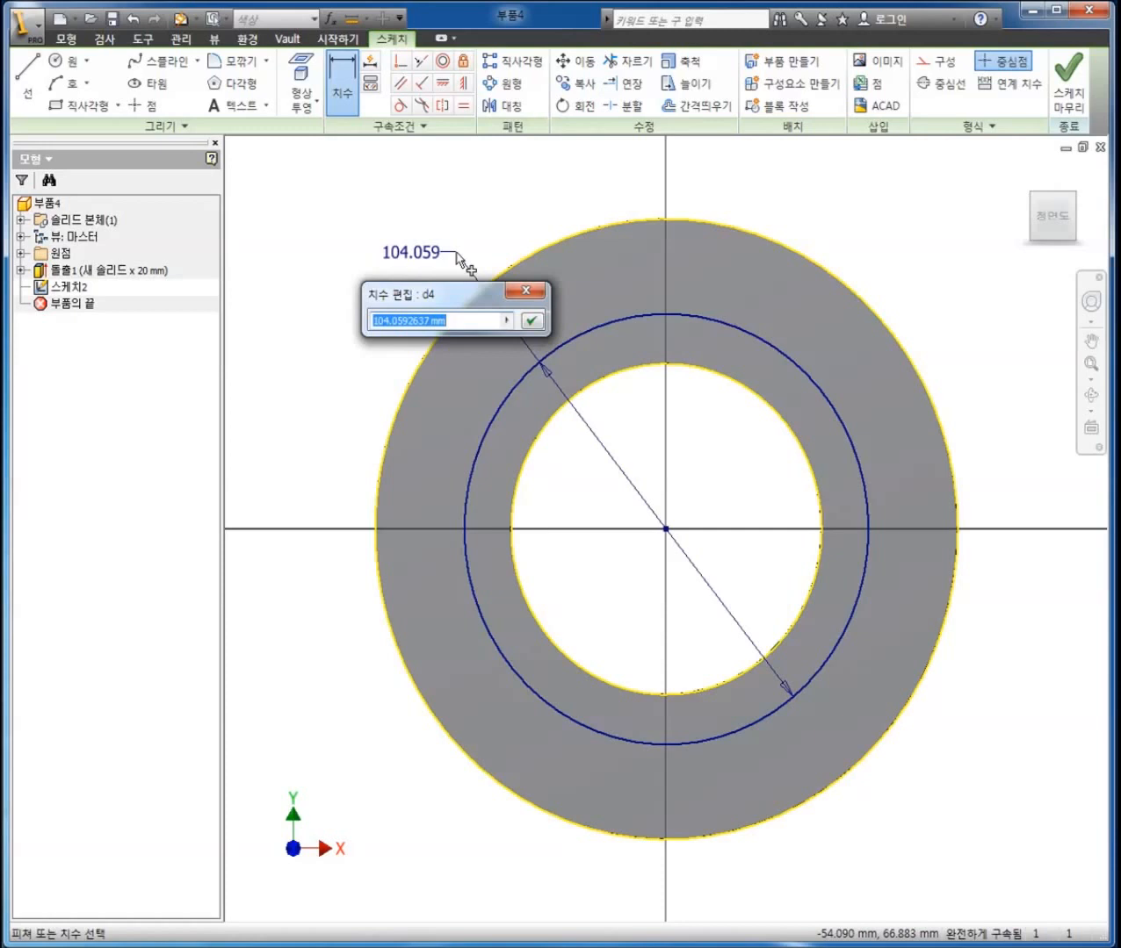
{"action": "key", "text": "Return"}
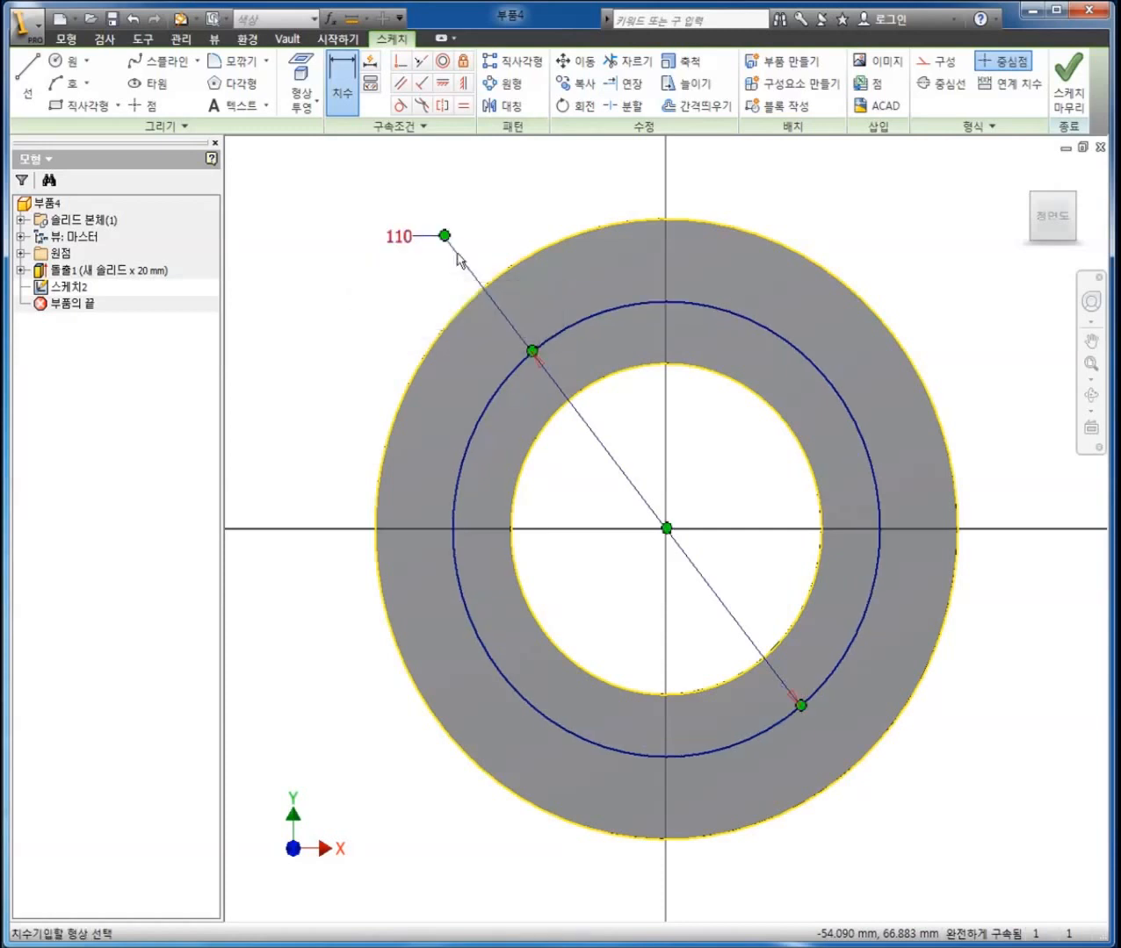
Step: Change the new circle's diameter dimension to 100 mm
{"action": "left_click", "coordinate": [431, 240]}
{"action": "type", "text": "100"}
{"action": "key", "text": "Return"}
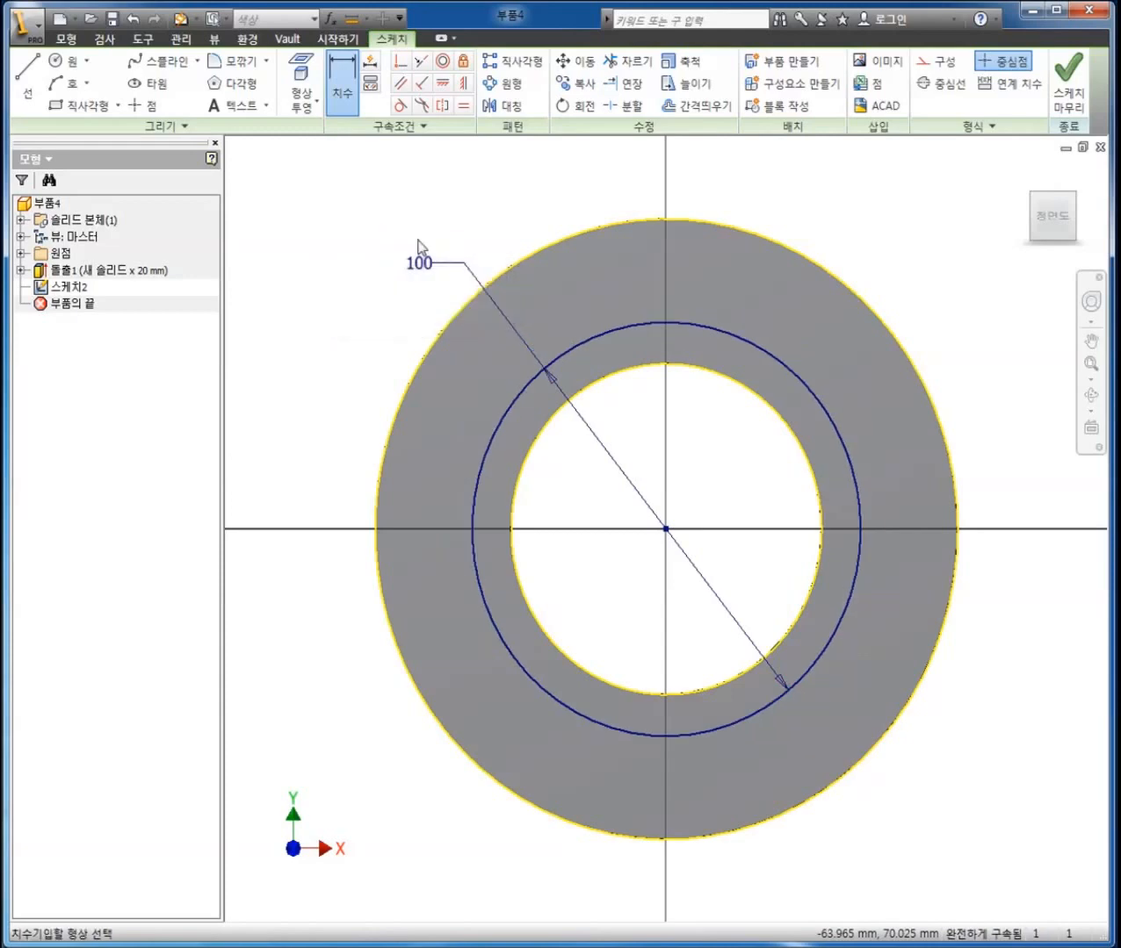
Step: Finish the sketch and extrude the ring between the bore and the 100 mm circle upward by 30 mm, joined to the base
{"action": "right_click", "coordinate": [386, 279]}
{"action": "left_click", "coordinate": [373, 335]}
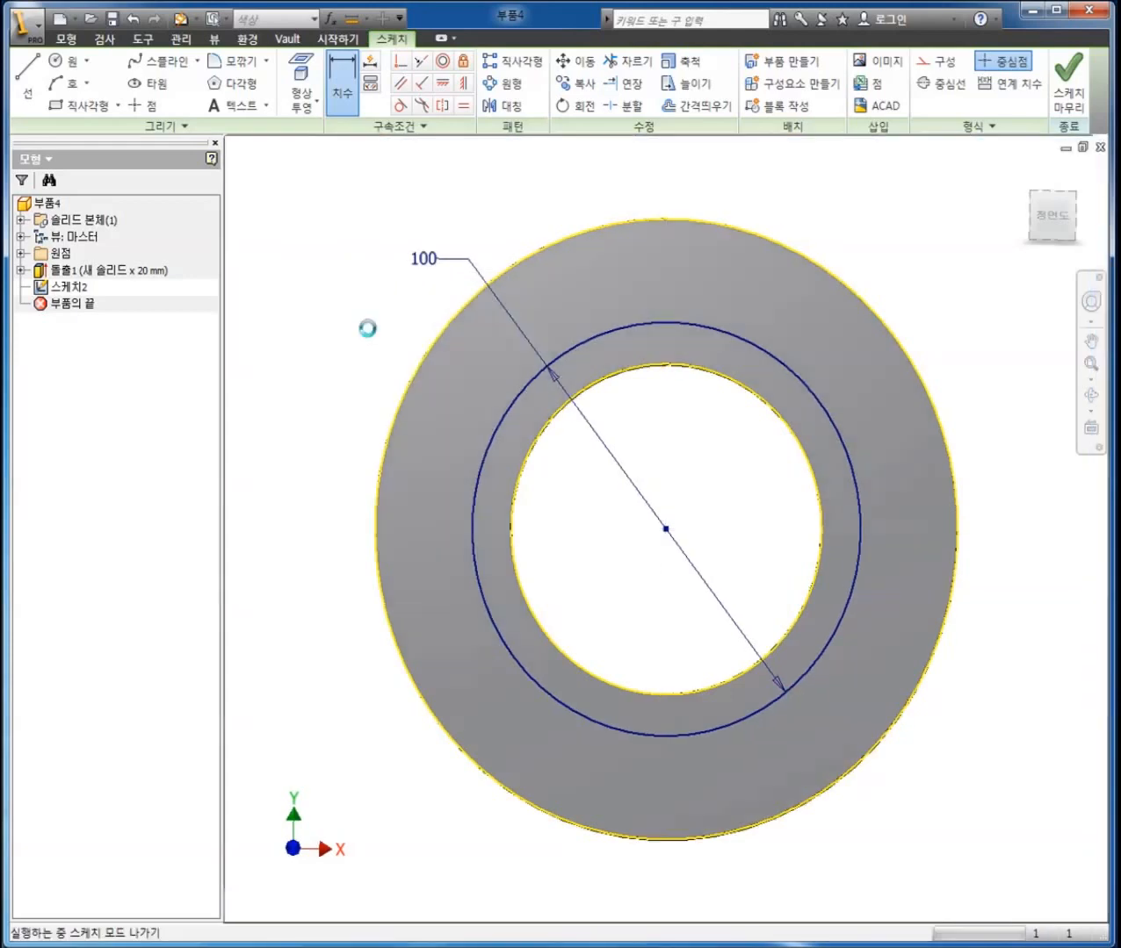
{"action": "right_click", "coordinate": [367, 329]}
{"action": "left_click", "coordinate": [425, 295]}
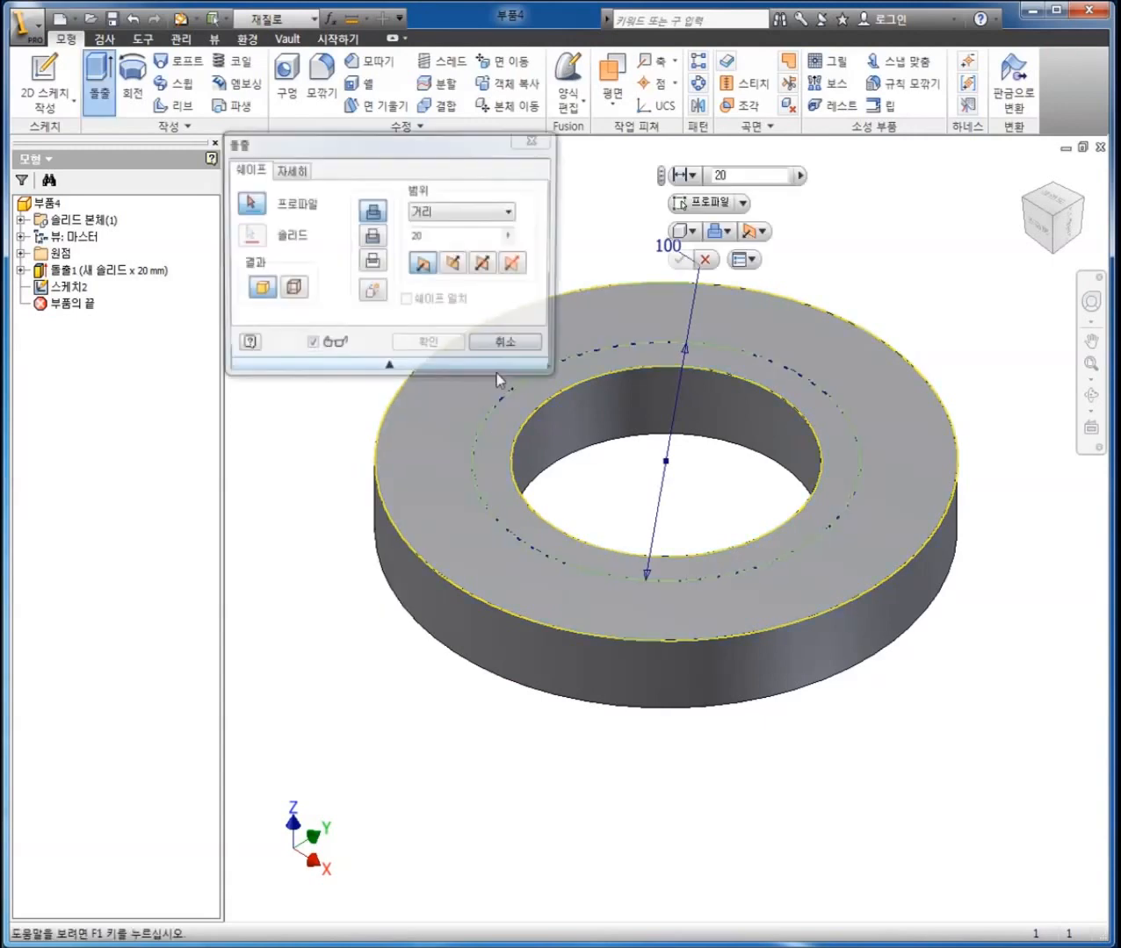
{"action": "left_click", "coordinate": [517, 409]}
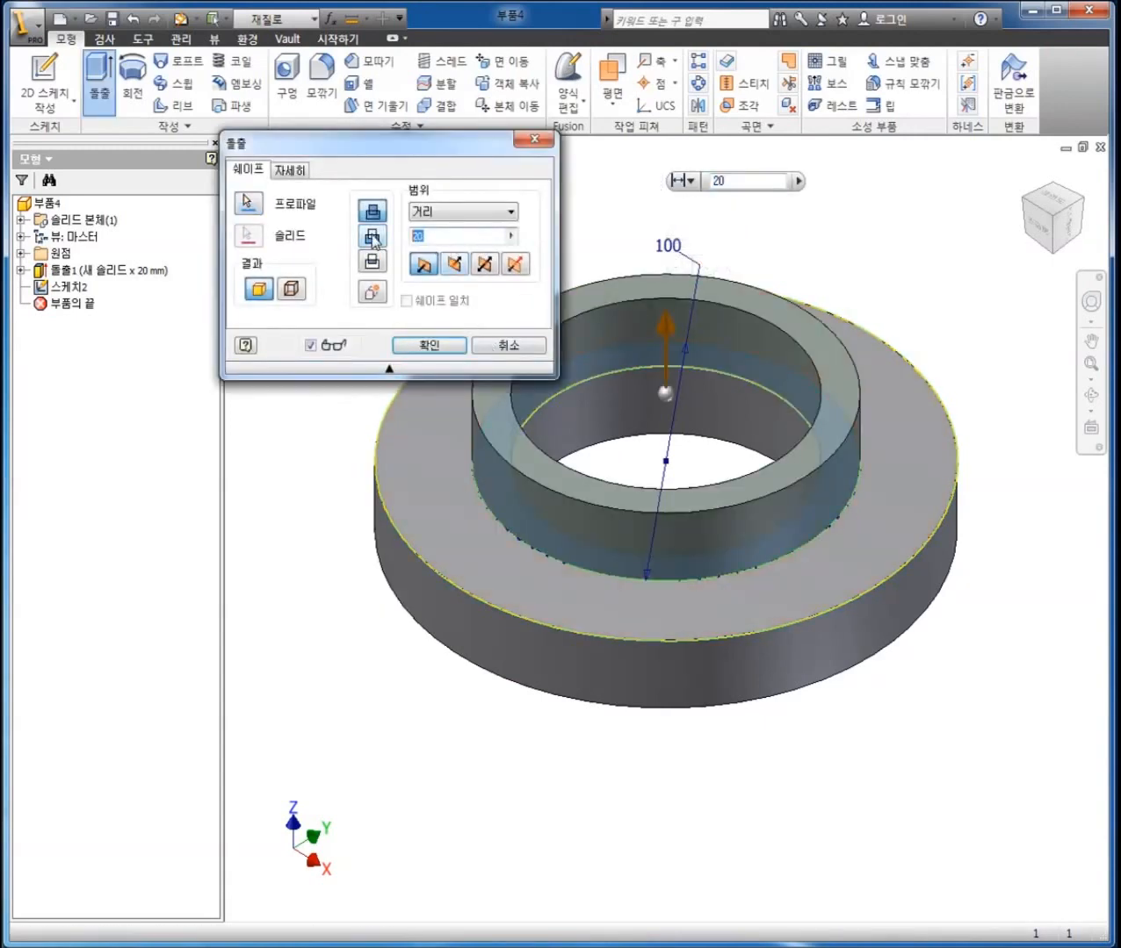
{"action": "left_click", "coordinate": [430, 345]}
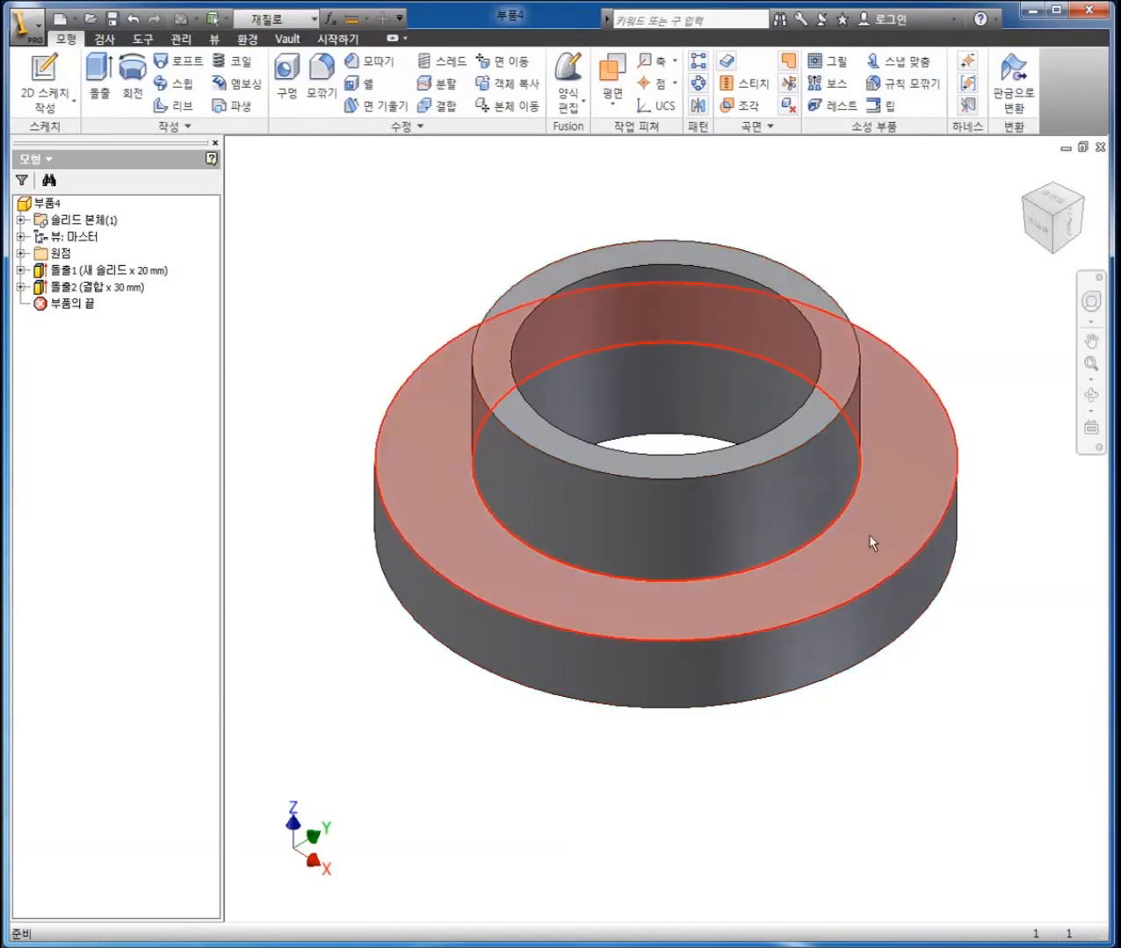
Step: Start a sketch on the flange's upper face and draw a small circle about 8.5 mm in diameter on the flange's +X side
{"action": "left_click", "coordinate": [865, 546]}
{"action": "right_click", "coordinate": [867, 529]}
{"action": "left_click", "coordinate": [858, 585]}
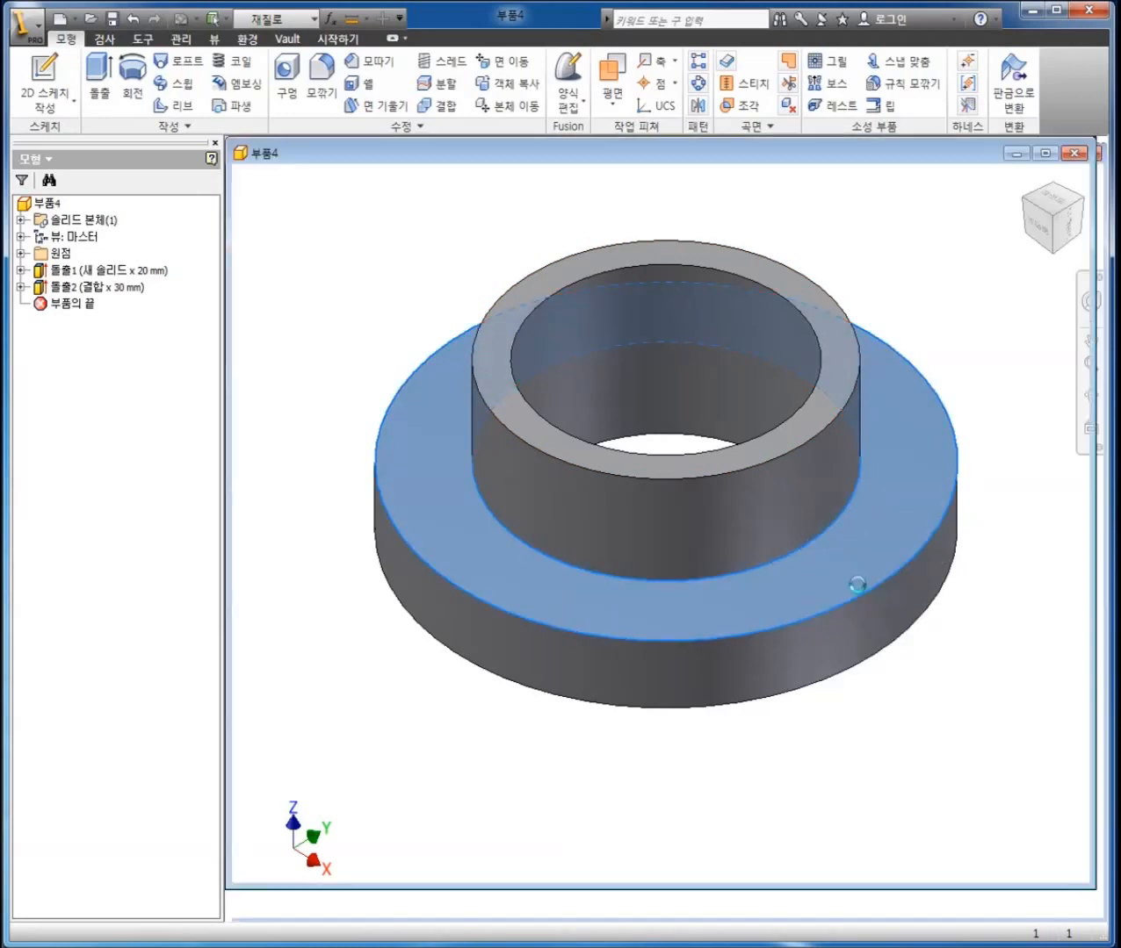
{"action": "right_click", "coordinate": [898, 537]}
{"action": "left_click", "coordinate": [835, 510]}
{"action": "left_click", "coordinate": [907, 529]}
{"action": "left_click", "coordinate": [922, 527]}
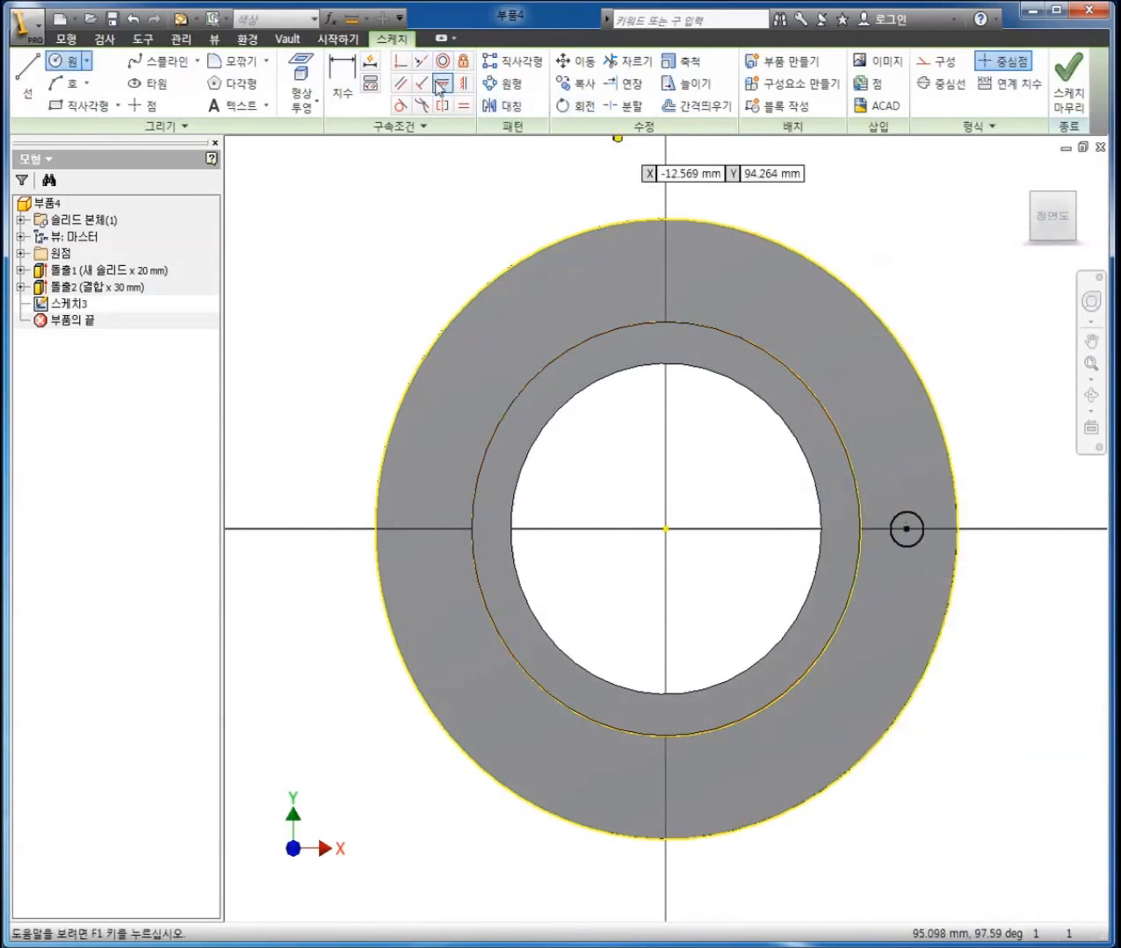
Step: Align the small circle's centre horizontally with the origin and dimension its diameter as 10 mm
{"action": "left_click", "coordinate": [665, 530]}
{"action": "left_click", "coordinate": [906, 528]}
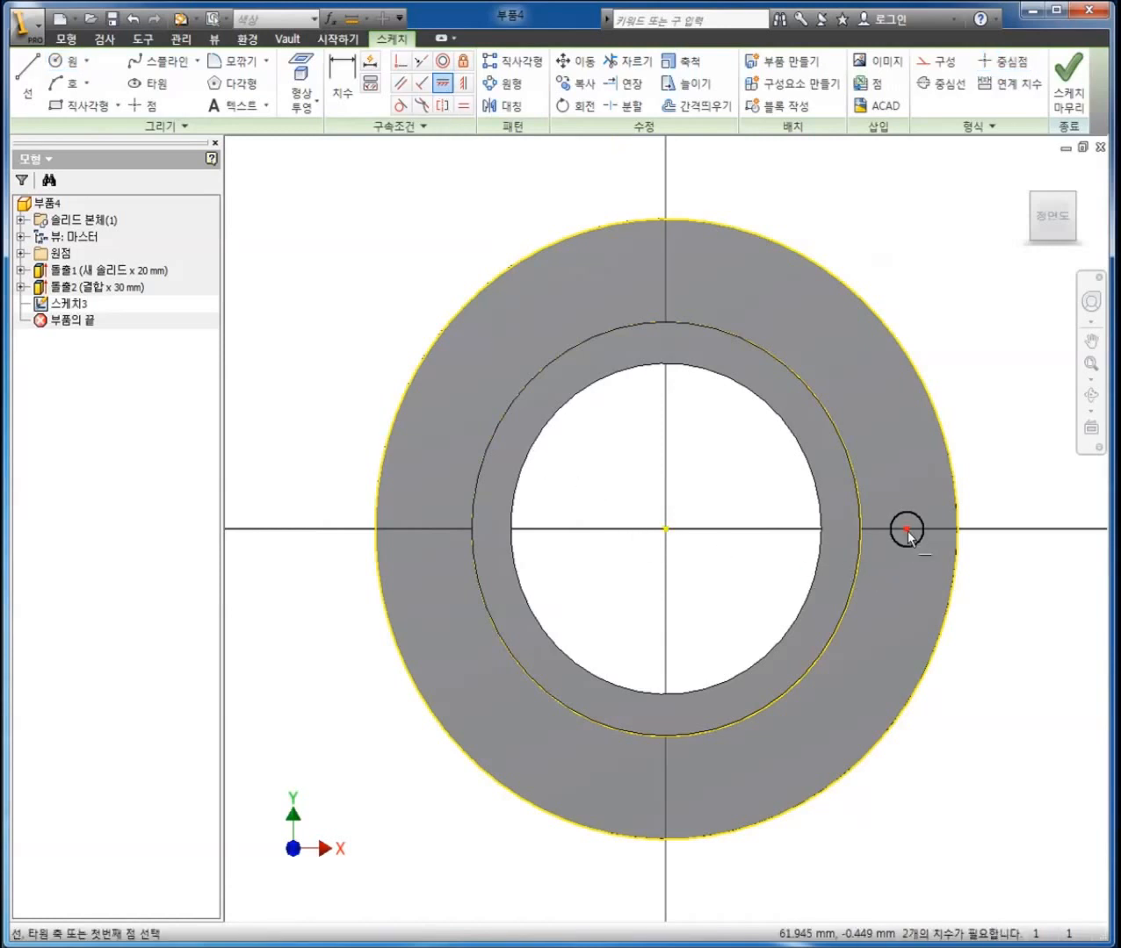
{"action": "right_click", "coordinate": [866, 405]}
{"action": "left_click", "coordinate": [840, 409]}
{"action": "left_click", "coordinate": [905, 530]}
{"action": "left_click", "coordinate": [971, 445]}
{"action": "type", "text": "1"}
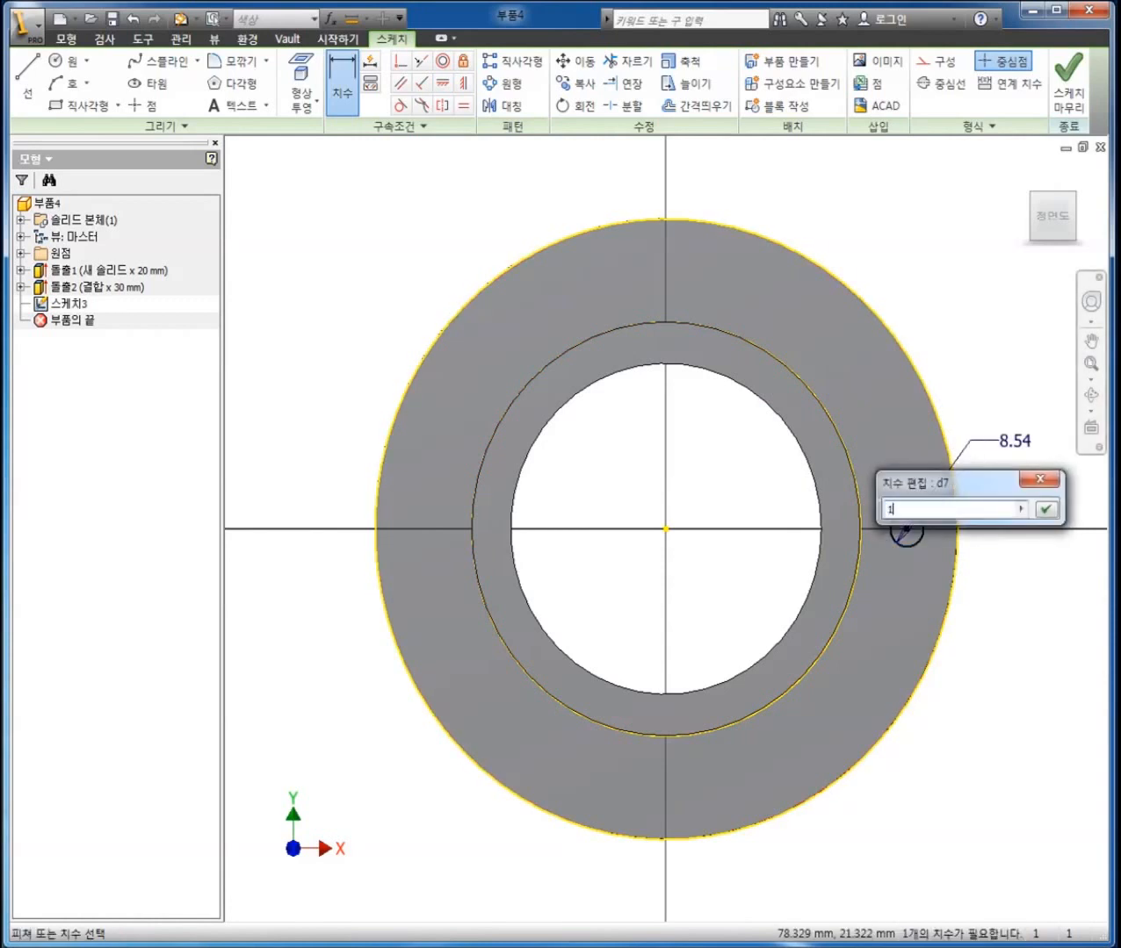
{"action": "type", "text": "0"}
{"action": "key", "text": "Return"}
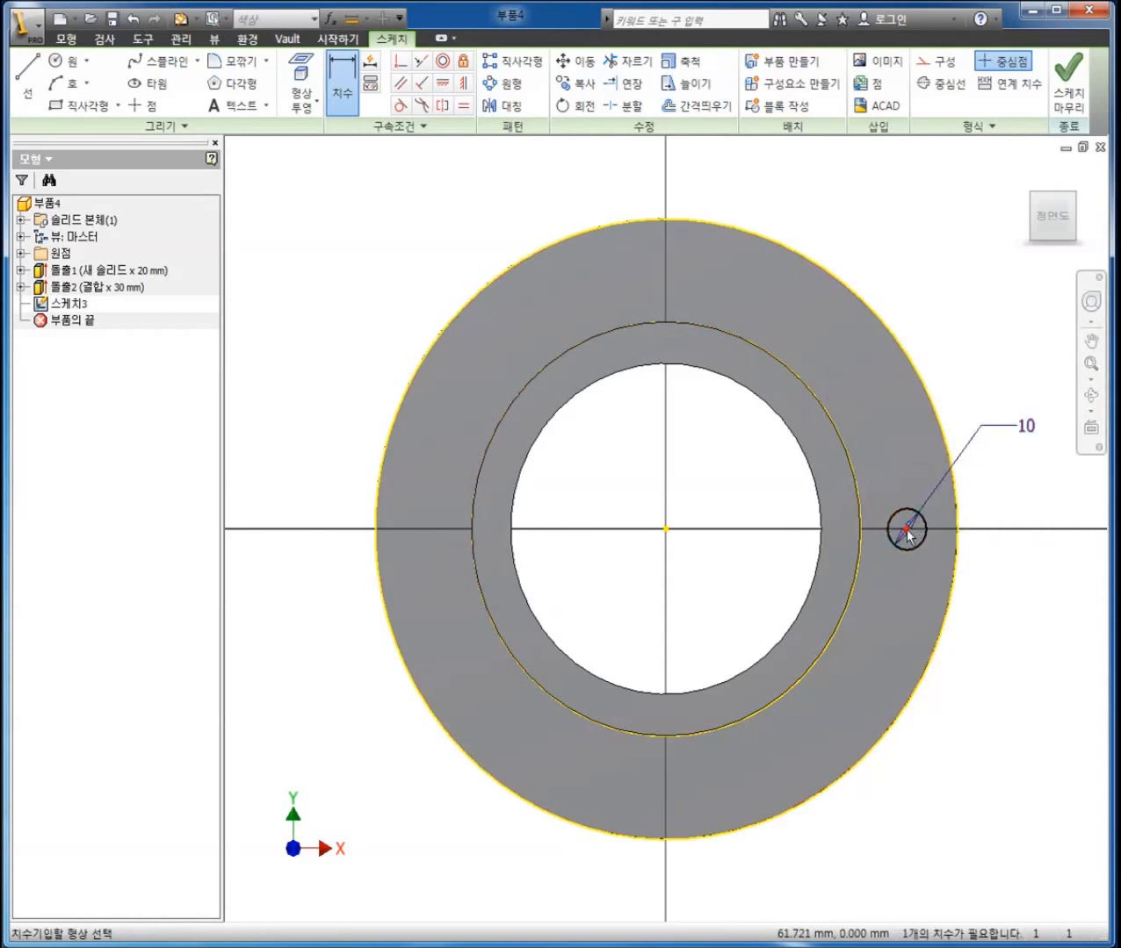
Step: Dimension the horizontal distance from the origin to the small circle's centre as 65 mm and finish the sketch
{"action": "left_click", "coordinate": [665, 529]}
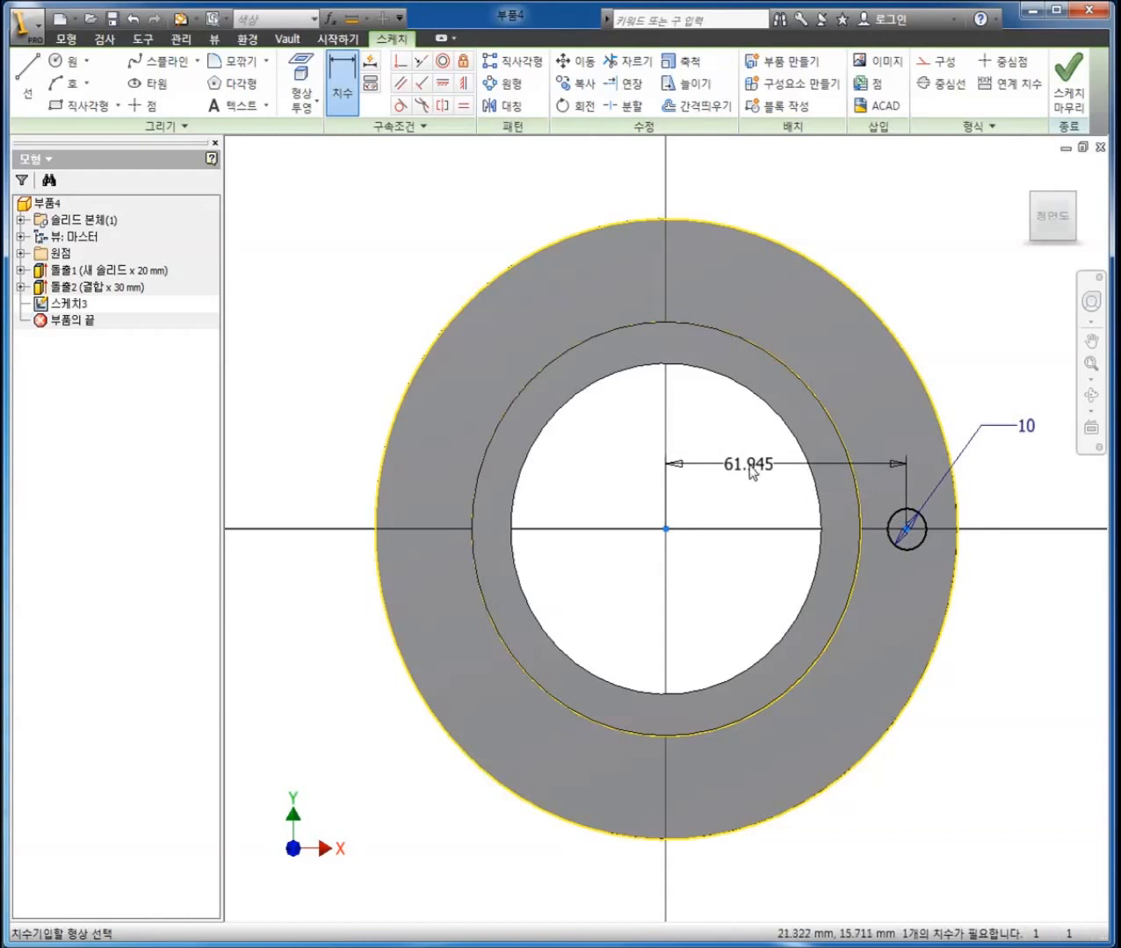
{"action": "left_click", "coordinate": [749, 468]}
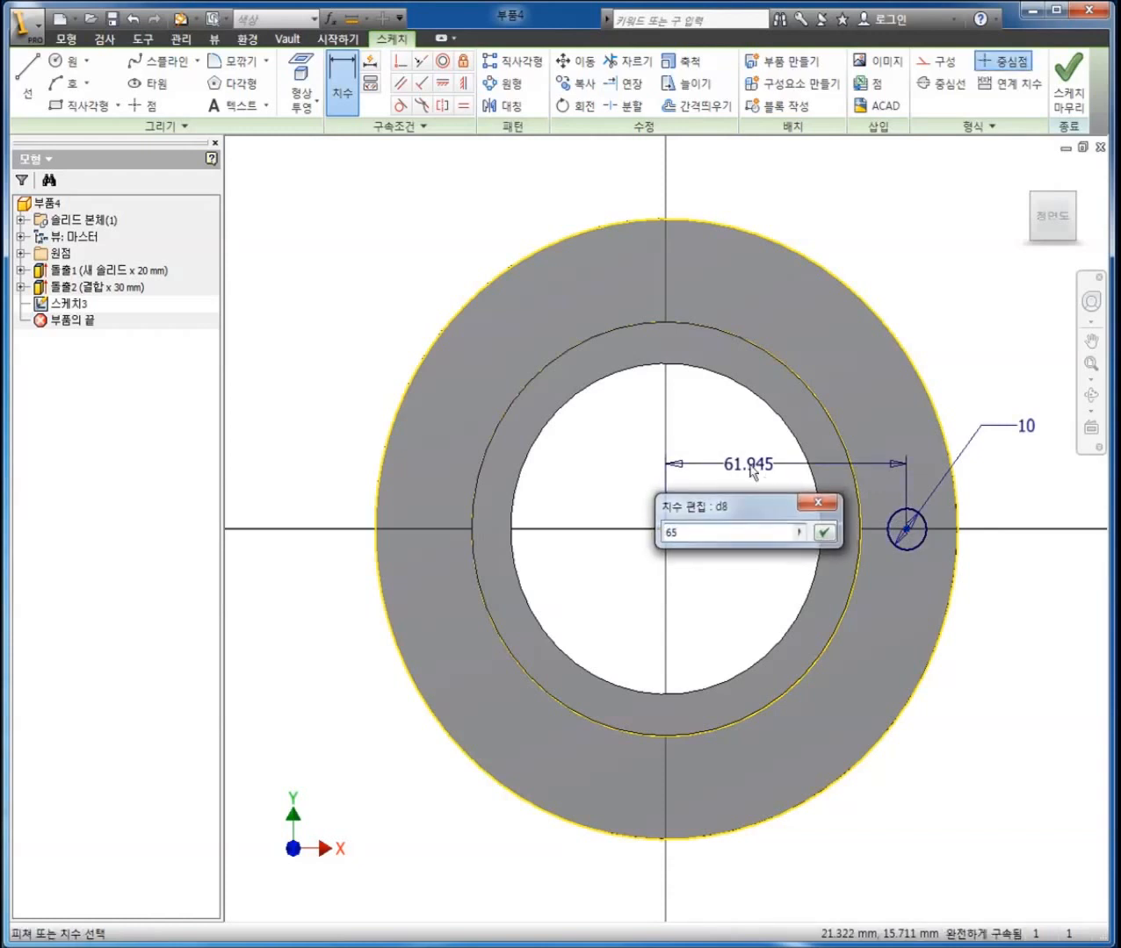
{"action": "key", "text": "Return"}
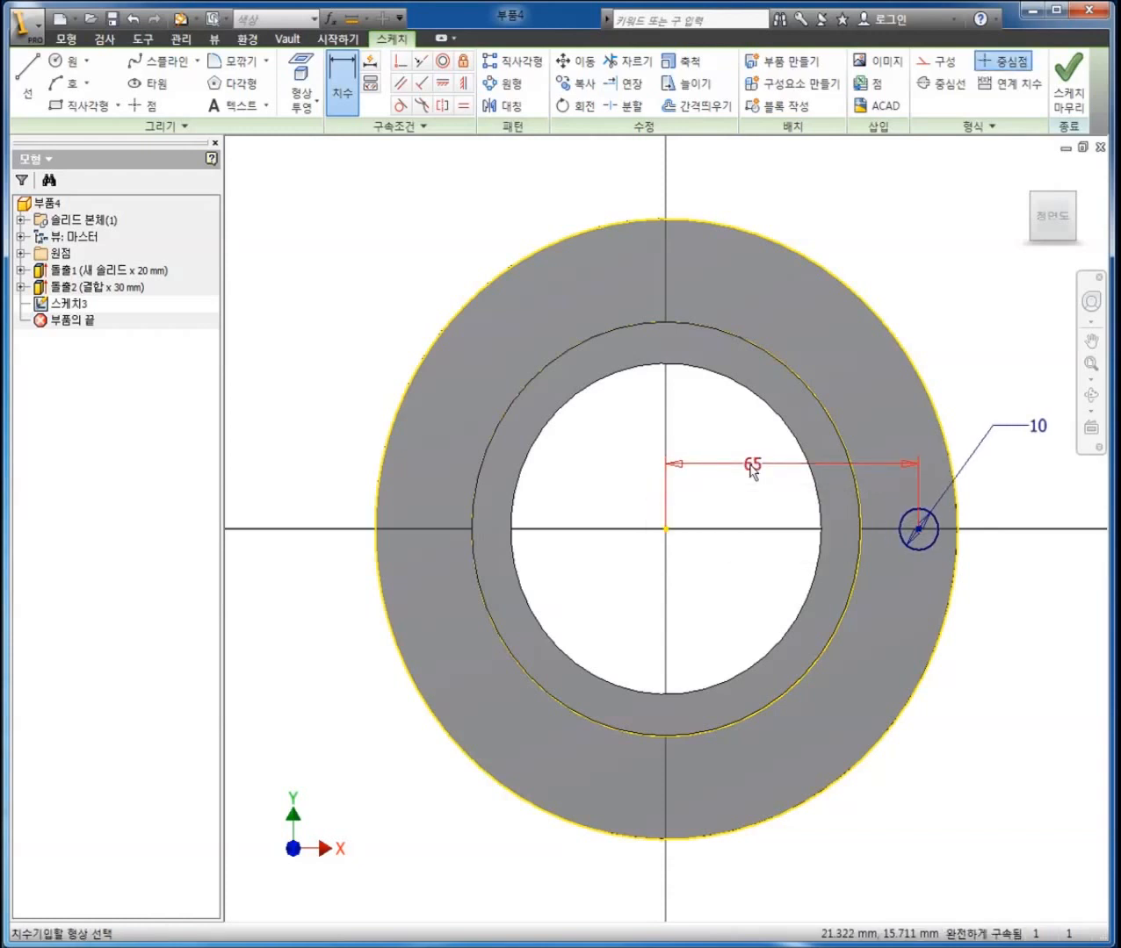
{"action": "right_click", "coordinate": [919, 310]}
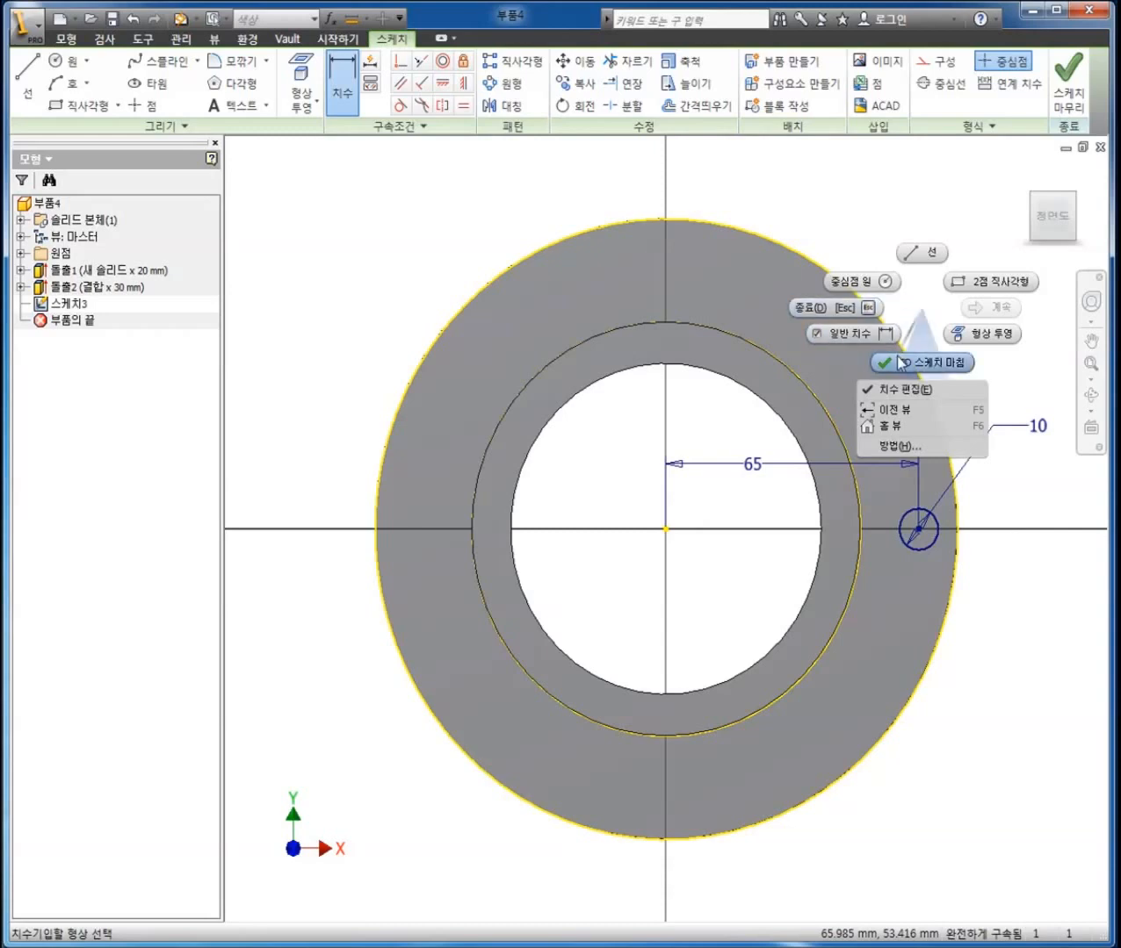
{"action": "left_click", "coordinate": [901, 362]}
Step: Extrude the 10 mm circle as a cut through the entire flange, with the extent set to All
{"action": "right_click", "coordinate": [928, 276]}
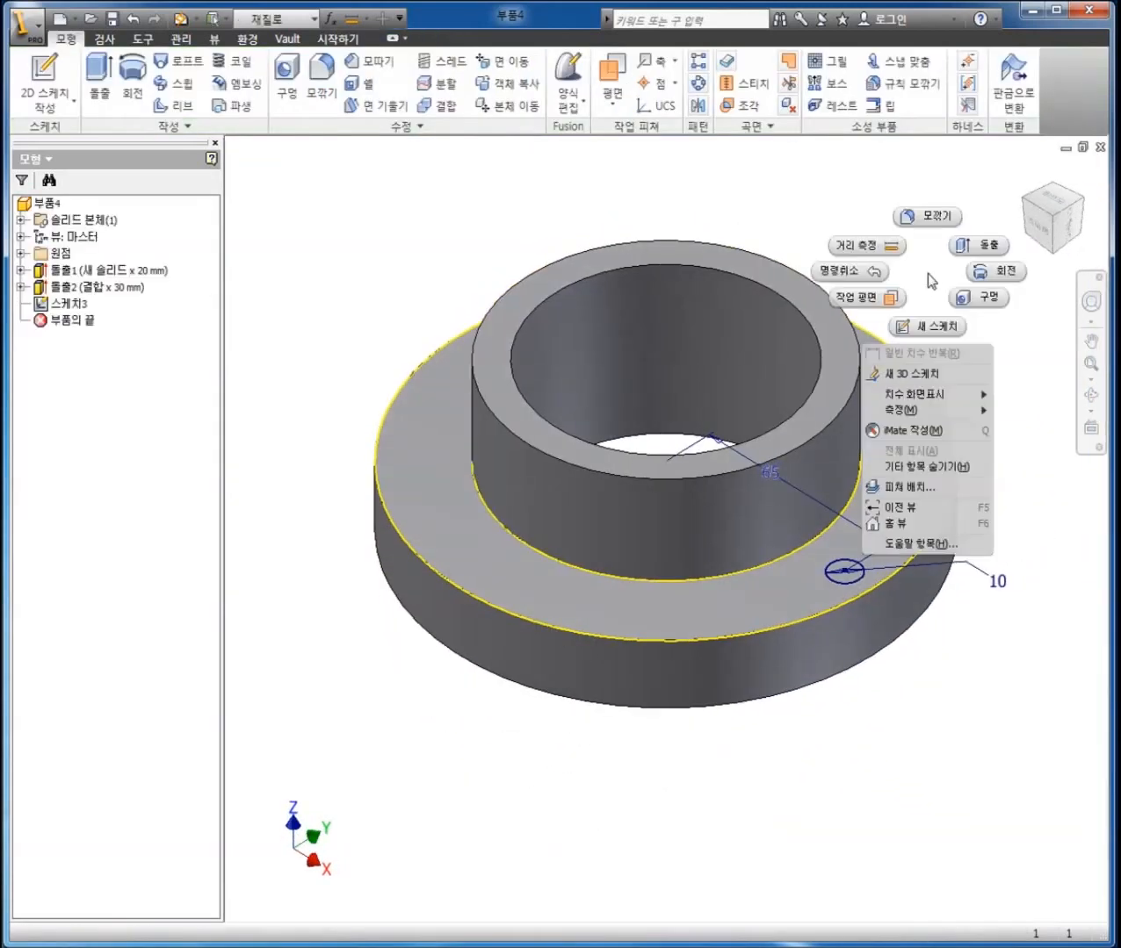
{"action": "left_click", "coordinate": [980, 245]}
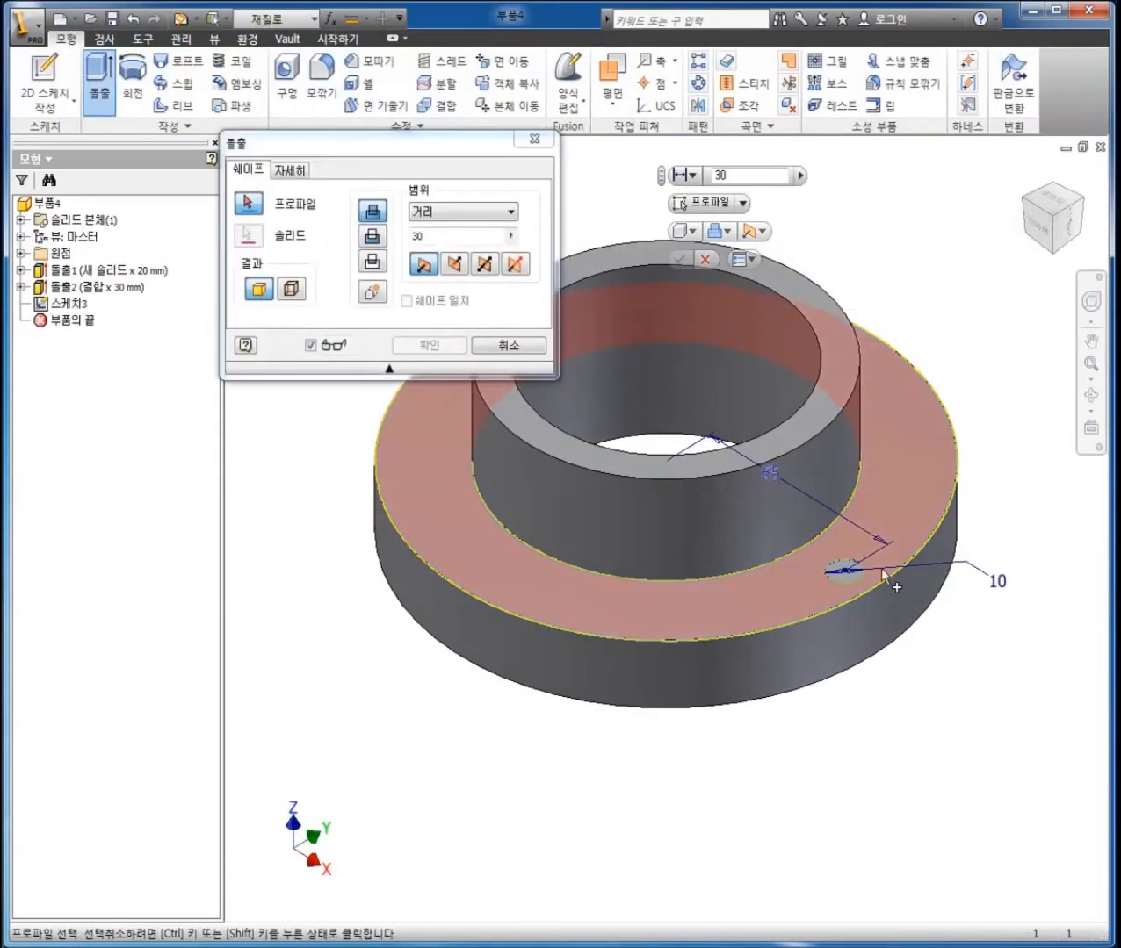
{"action": "left_click", "coordinate": [850, 570]}
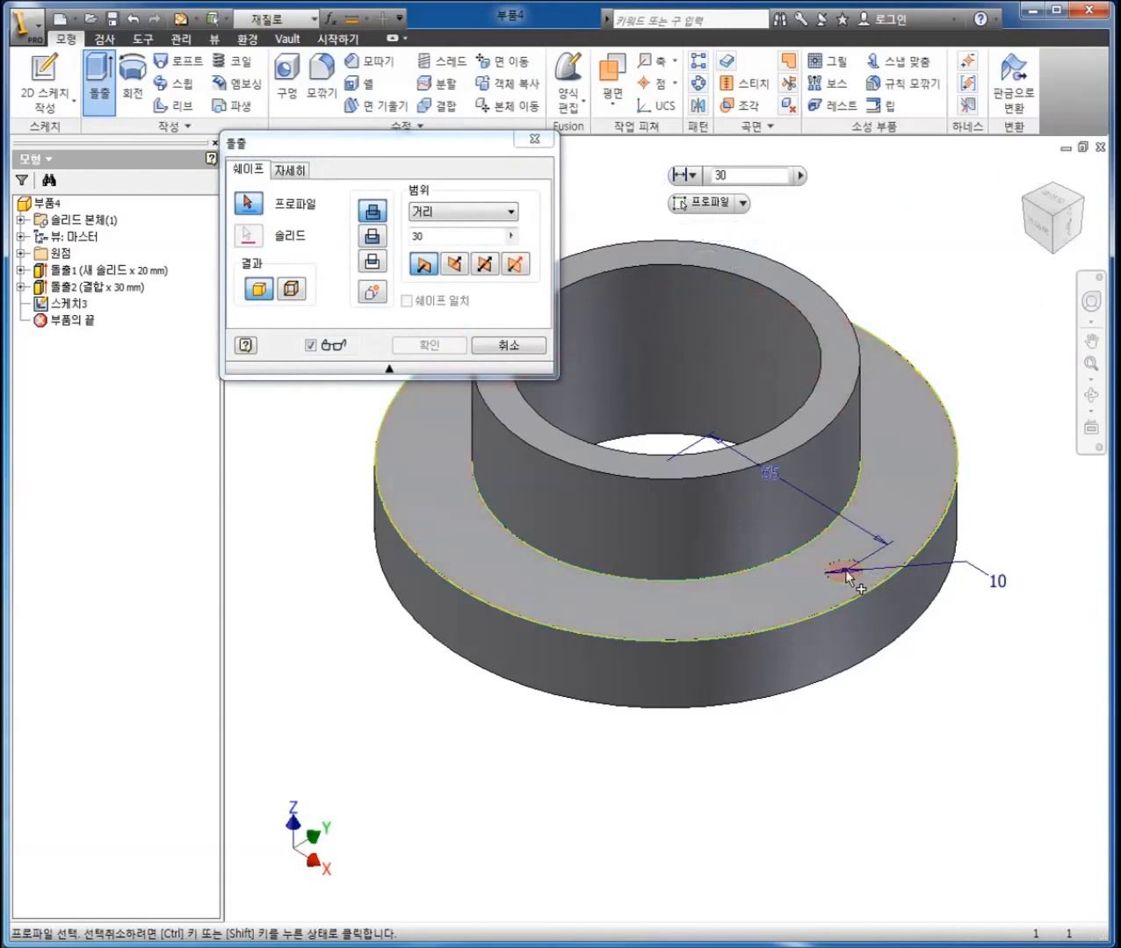
{"action": "left_click", "coordinate": [372, 235]}
{"action": "left_click", "coordinate": [465, 211]}
{"action": "left_click", "coordinate": [427, 284]}
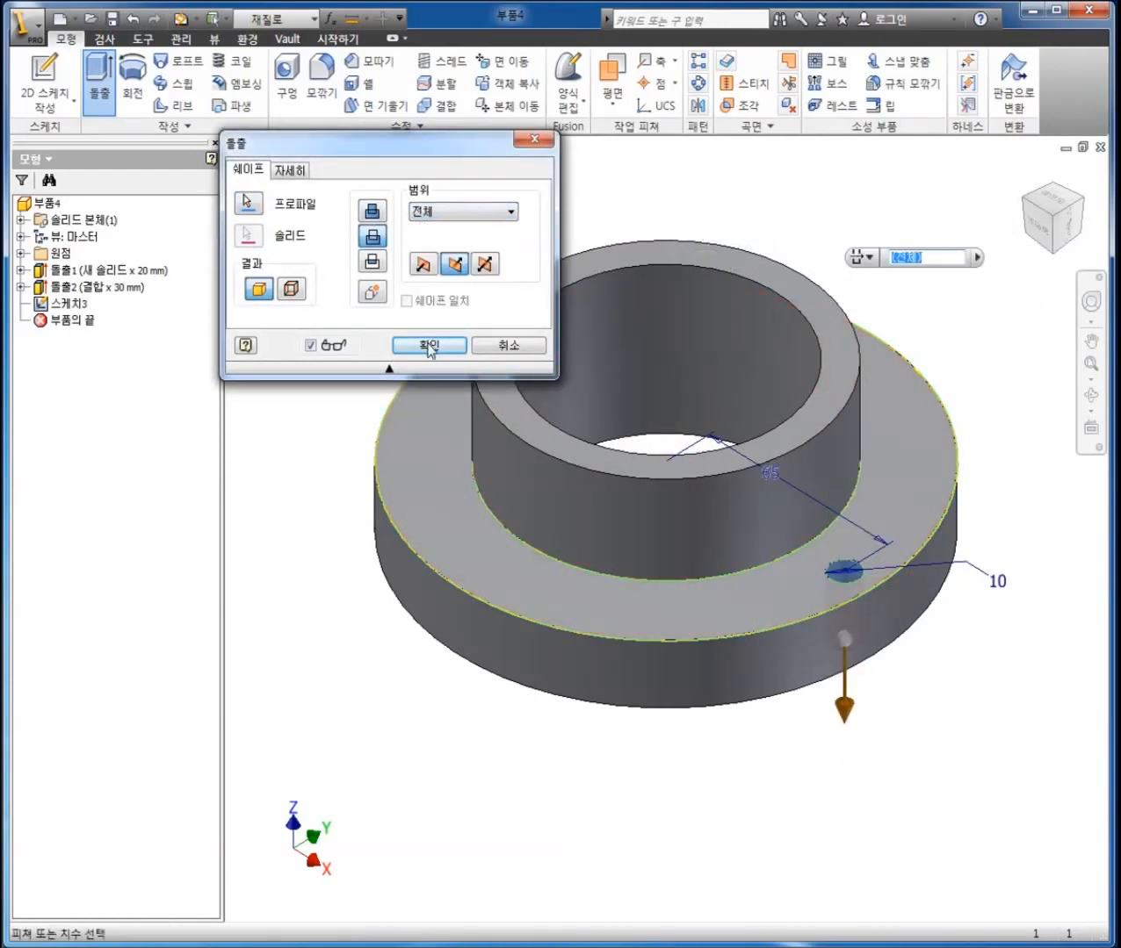
{"action": "left_click", "coordinate": [430, 345]}
Step: Create a circular pattern of the 10 mm hole around the hub's axis with 10 occurrences over 360 degrees
{"action": "left_click", "coordinate": [698, 83]}
{"action": "left_click", "coordinate": [839, 575]}
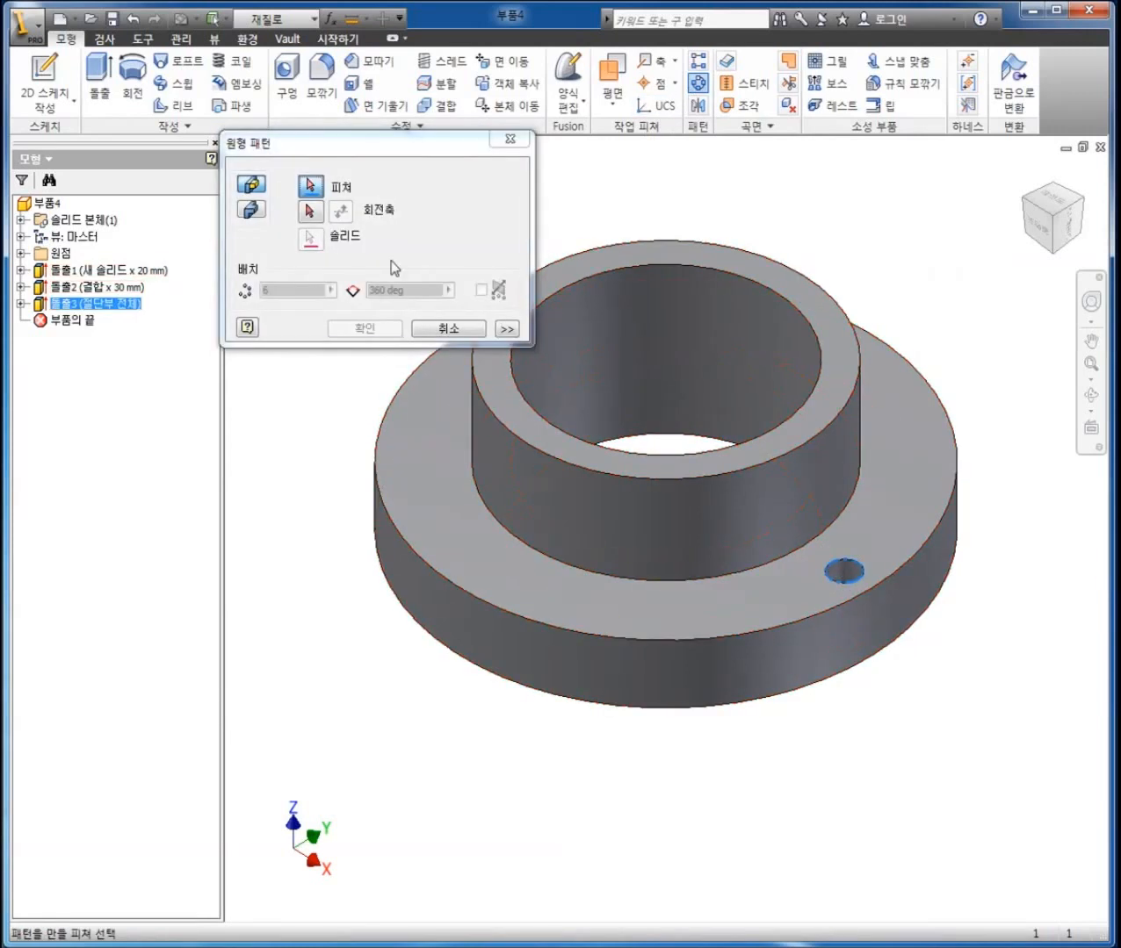
{"action": "left_click", "coordinate": [311, 212]}
{"action": "left_click", "coordinate": [583, 355]}
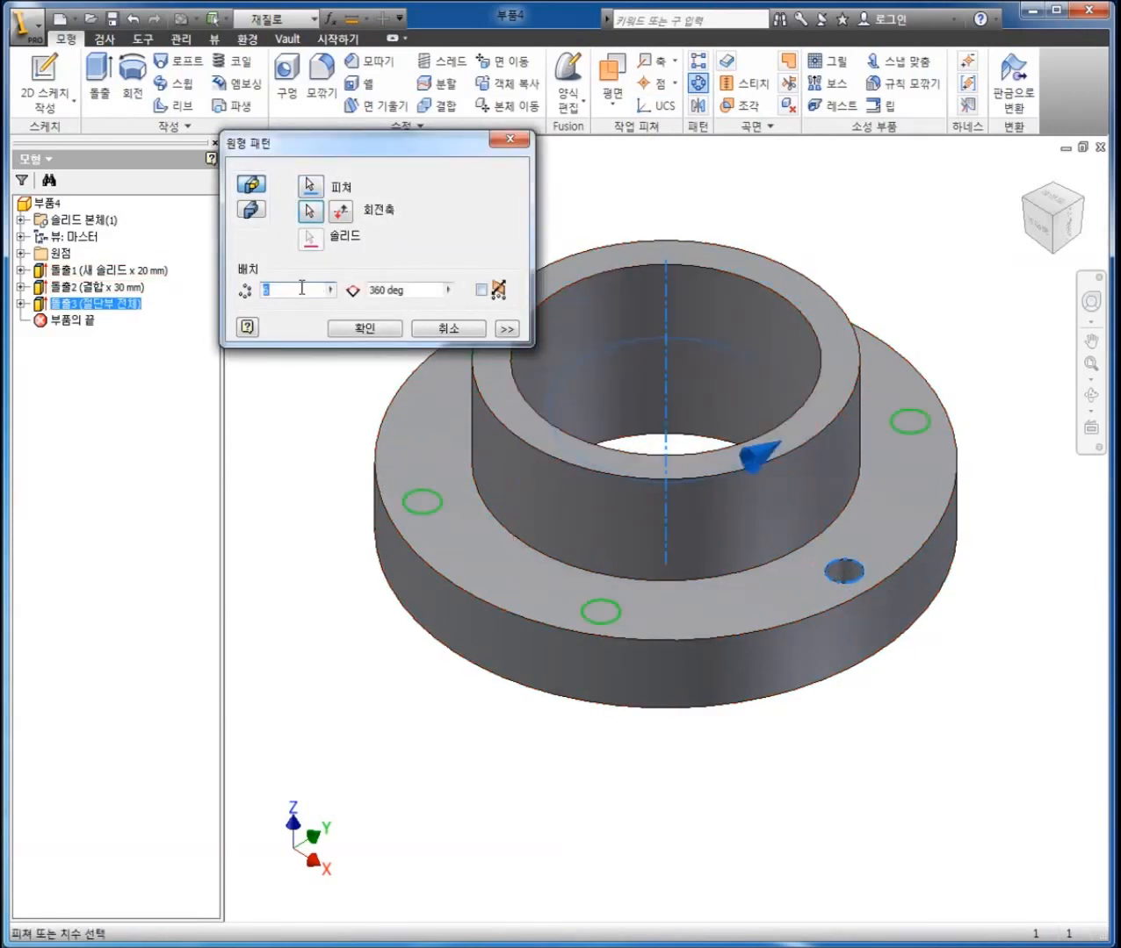
{"action": "type", "text": "10"}
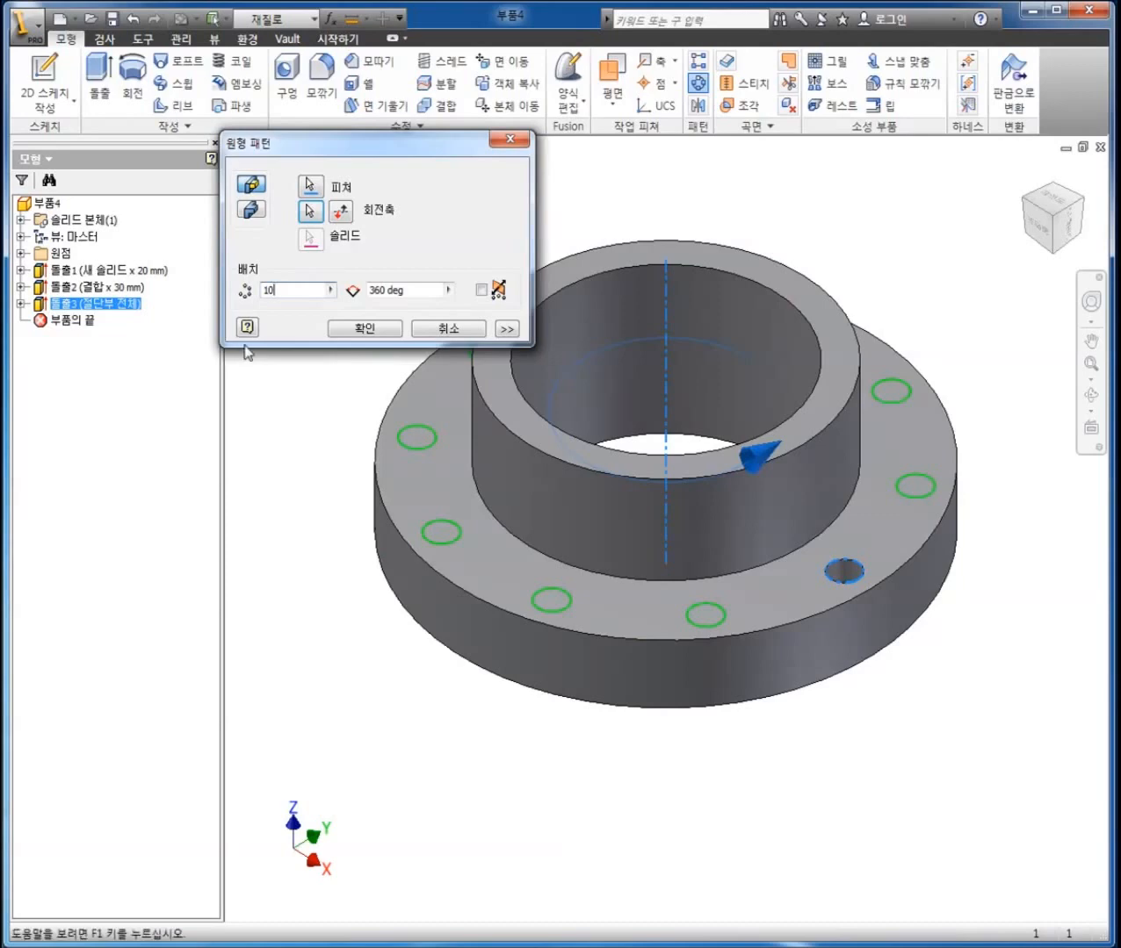
{"action": "left_click", "coordinate": [343, 332]}
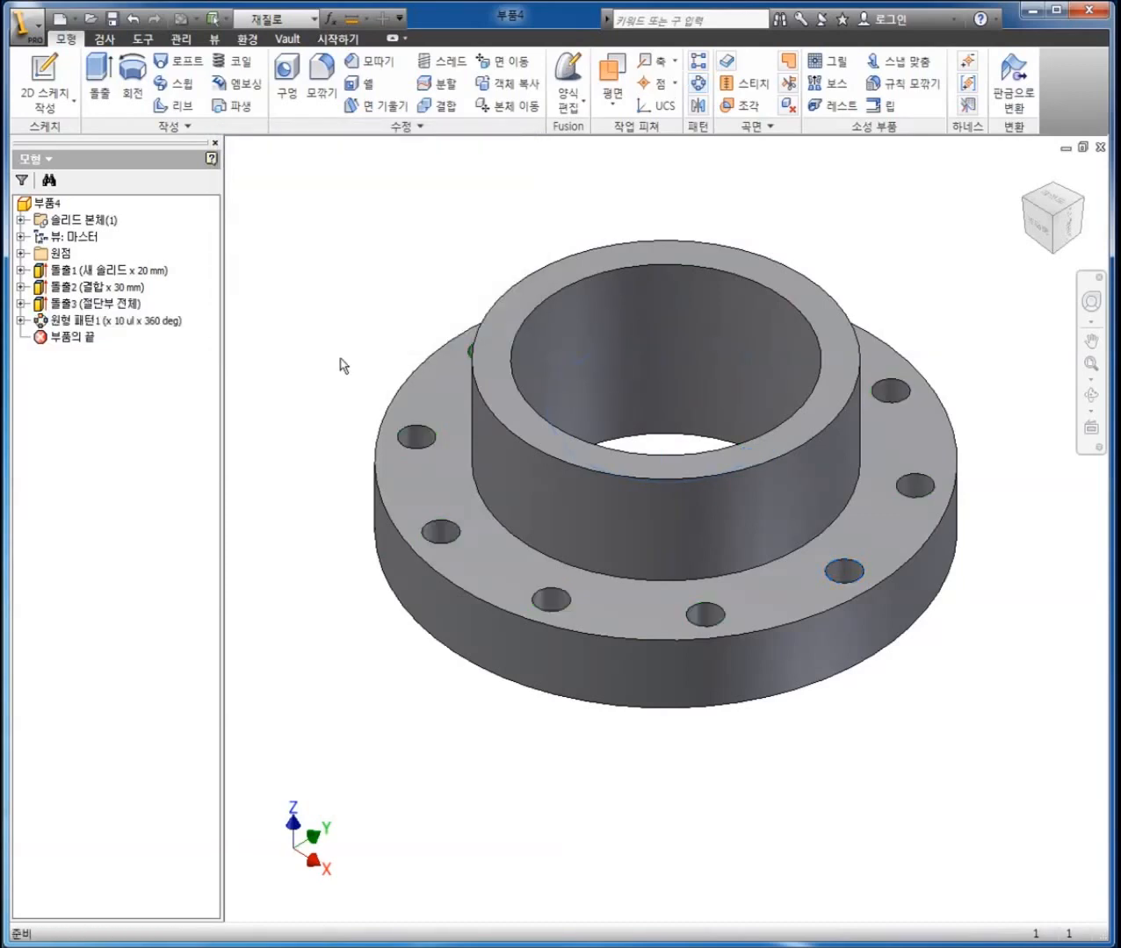
Step: Save the part as 플랜지.ipt in the Education folder and close it
{"action": "key", "text": "F4"}
{"action": "left_click_drag", "start_coordinate": [580, 466], "coordinate": [525, 562]}
{"action": "key", "text": "Escape"}
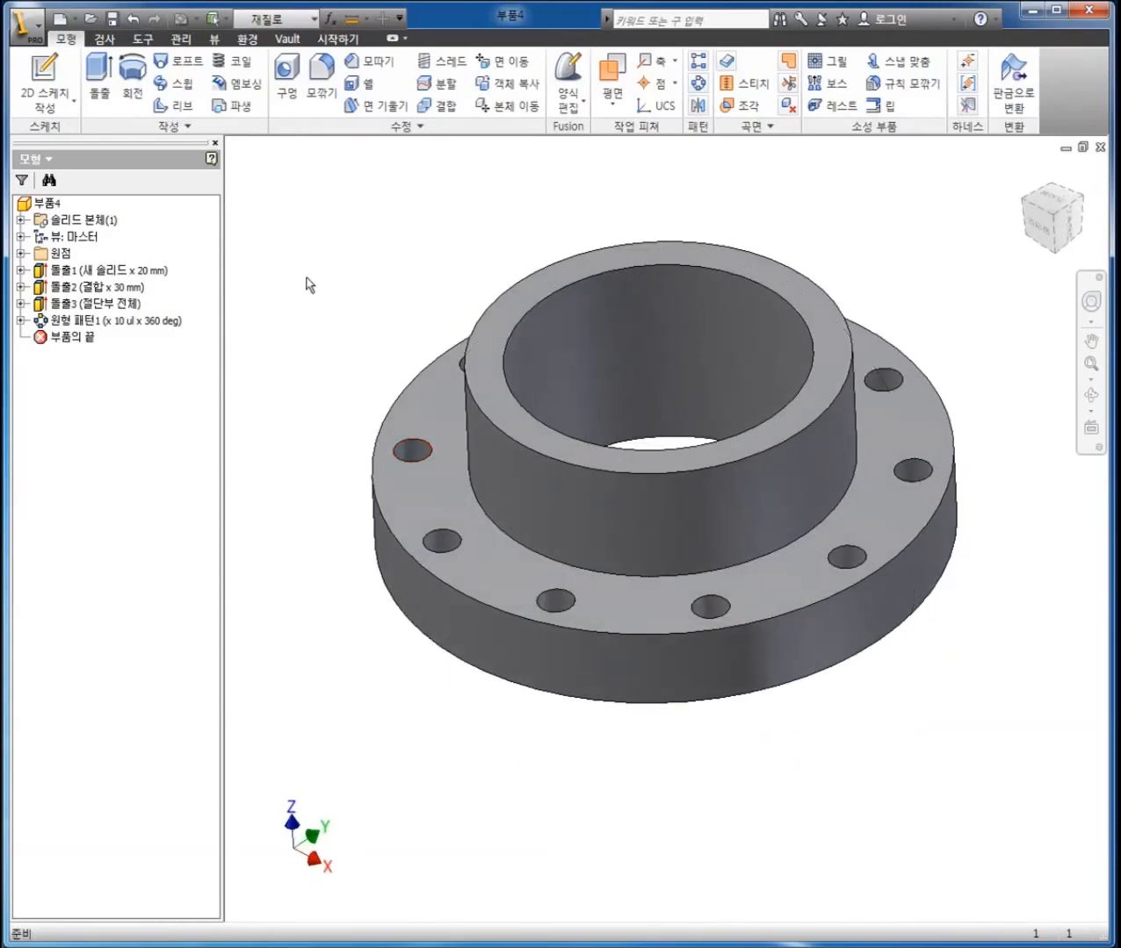
{"action": "left_click", "coordinate": [111, 19]}
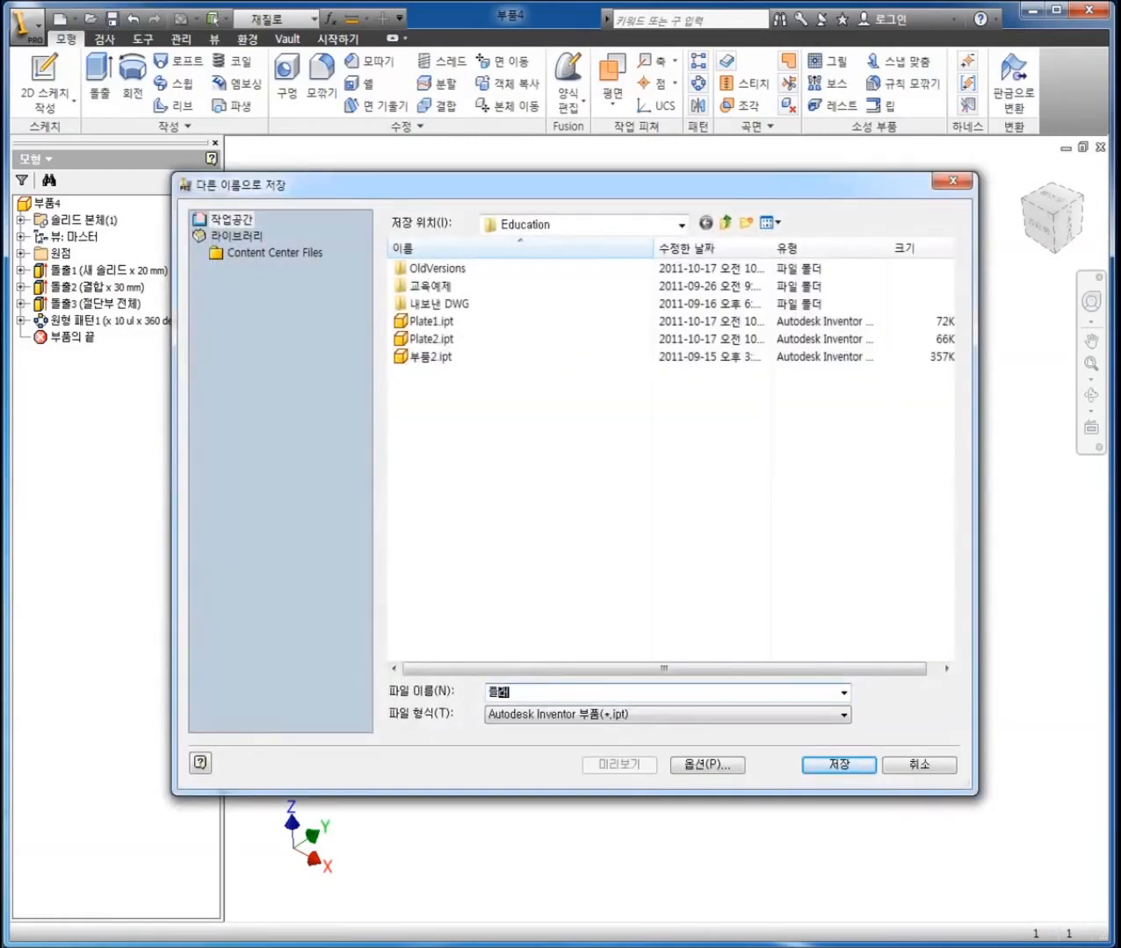
{"action": "left_click", "coordinate": [809, 768]}
{"action": "mouse_move", "coordinate": [887, 285]}
{"action": "middle_mouse_down", "text": "shift"}
{"action": "mouse_move", "coordinate": [805, 325]}
{"action": "mouse_move", "coordinate": [908, 274]}
{"action": "middle_mouse_up", "text": "shift"}
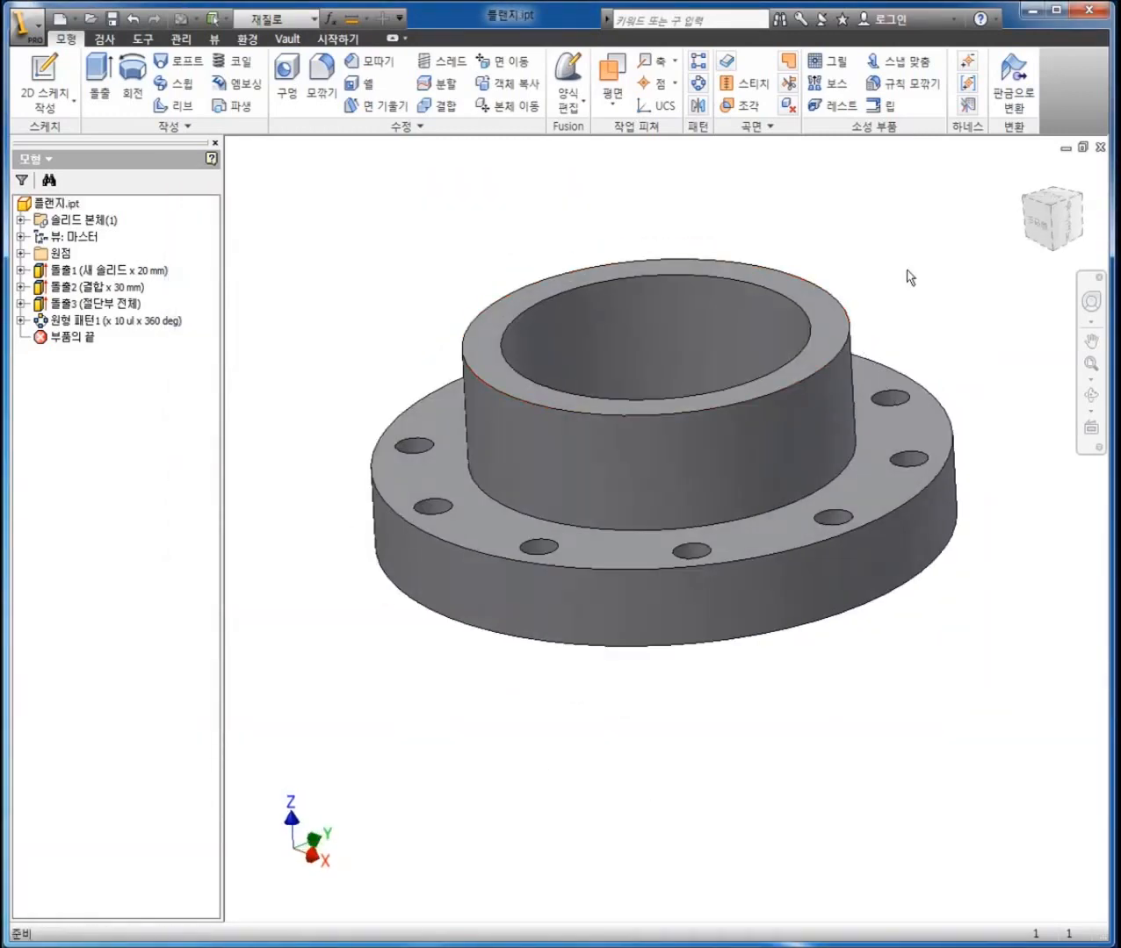
{"action": "left_click", "coordinate": [1100, 147]}
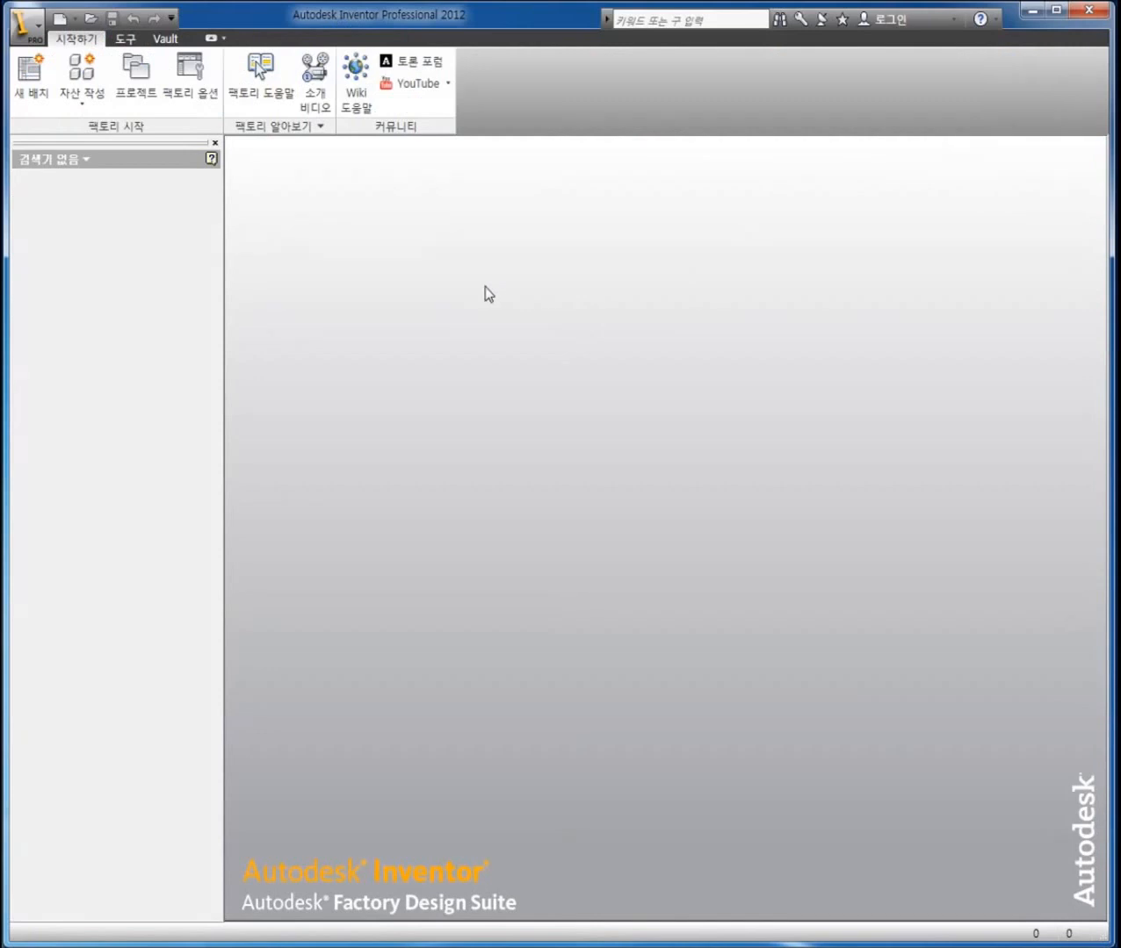
Step: Create a new assembly from the Standard.iam template and place two instances of 플랜지.ipt side by side
{"action": "left_click", "coordinate": [59, 24]}
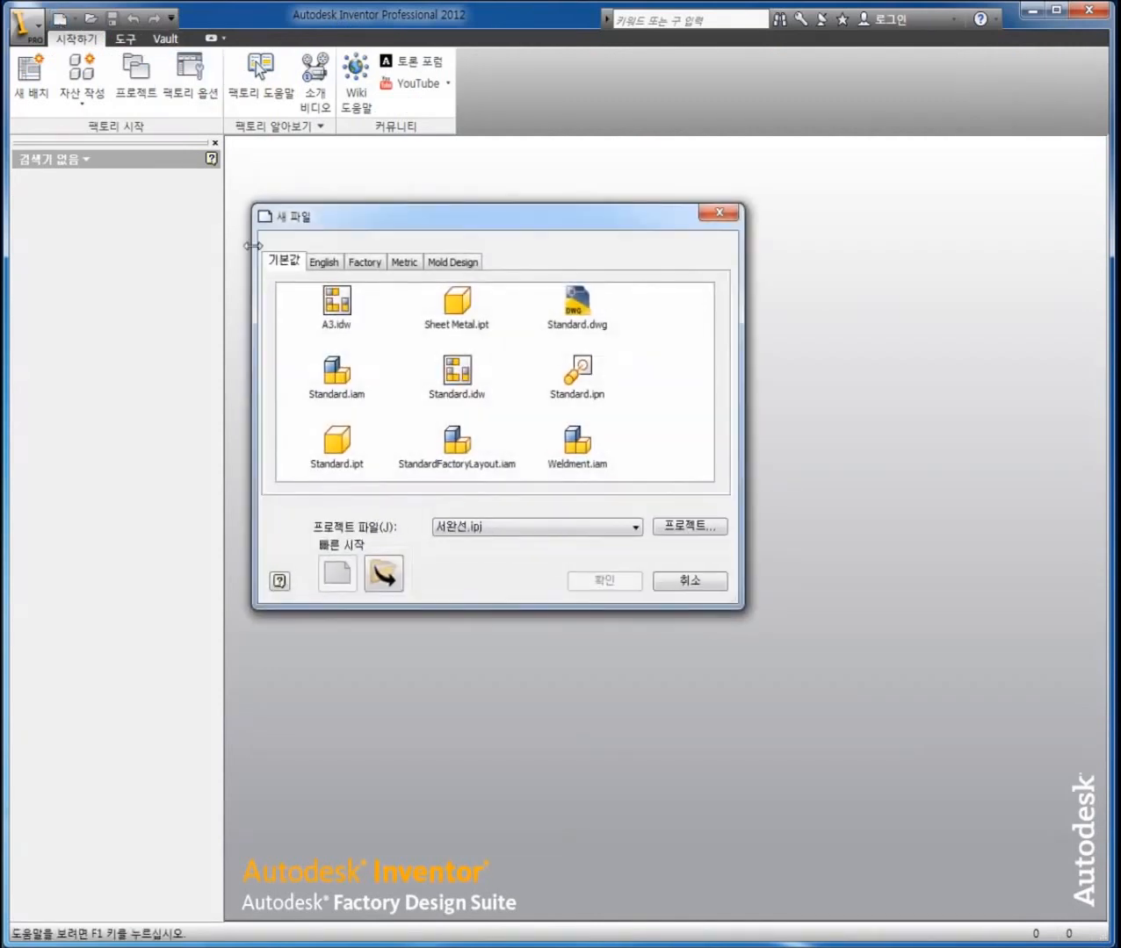
{"action": "double_click", "coordinate": [335, 380]}
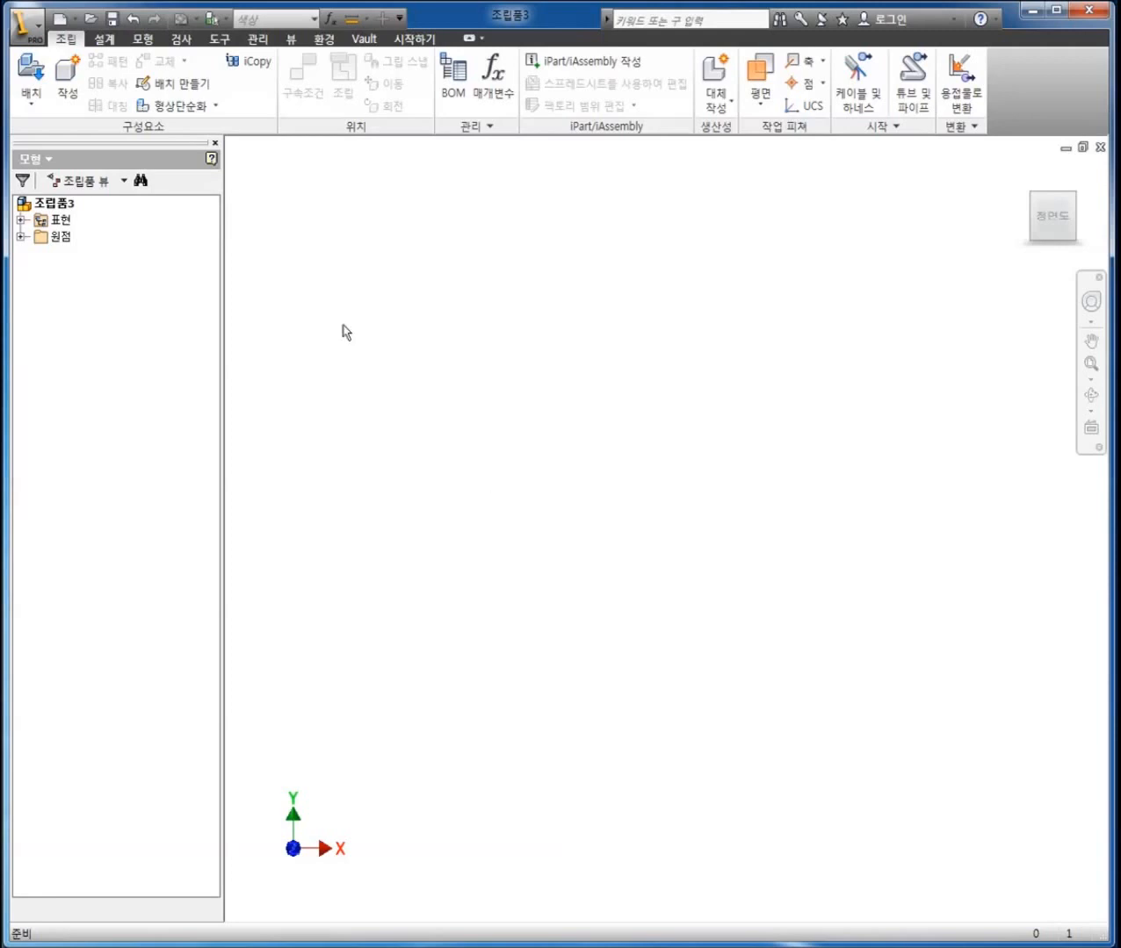
{"action": "left_click", "coordinate": [32, 72]}
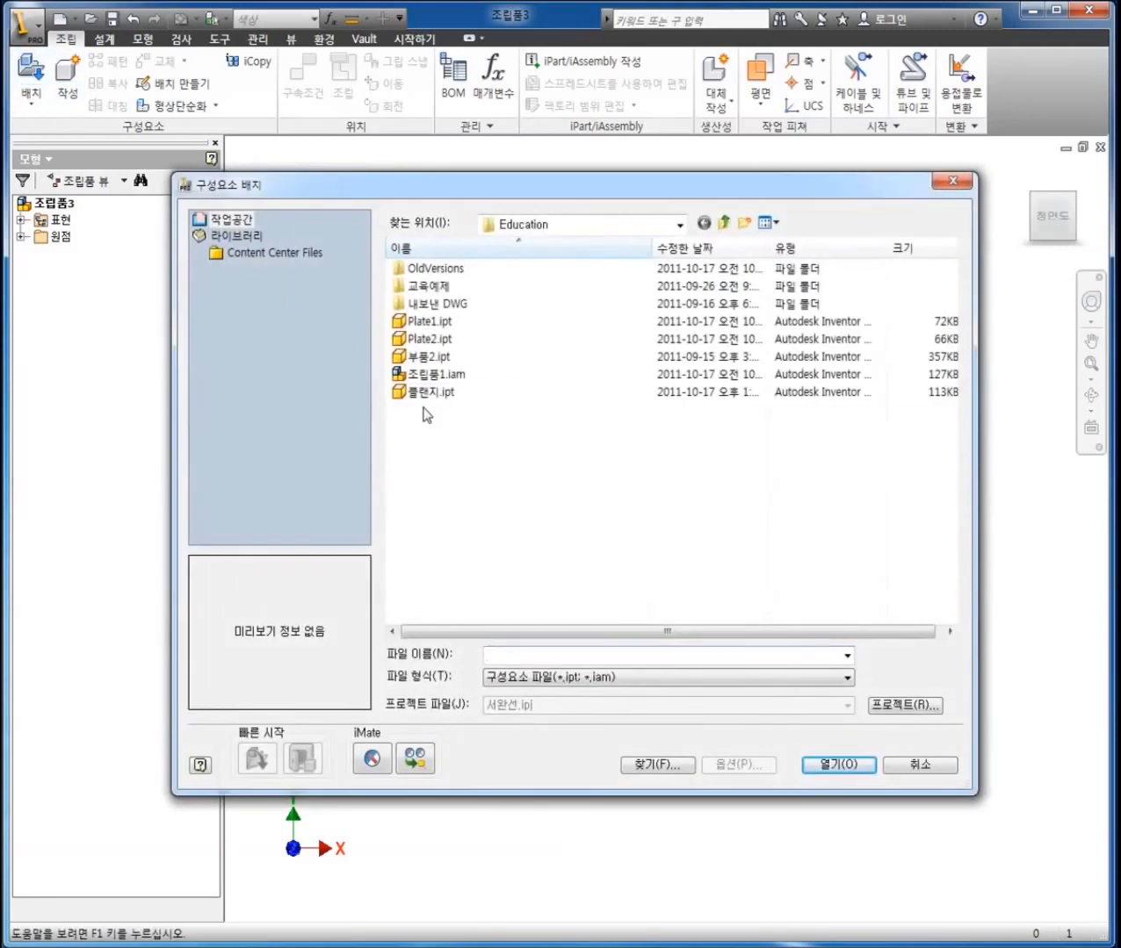
{"action": "left_click", "coordinate": [423, 393]}
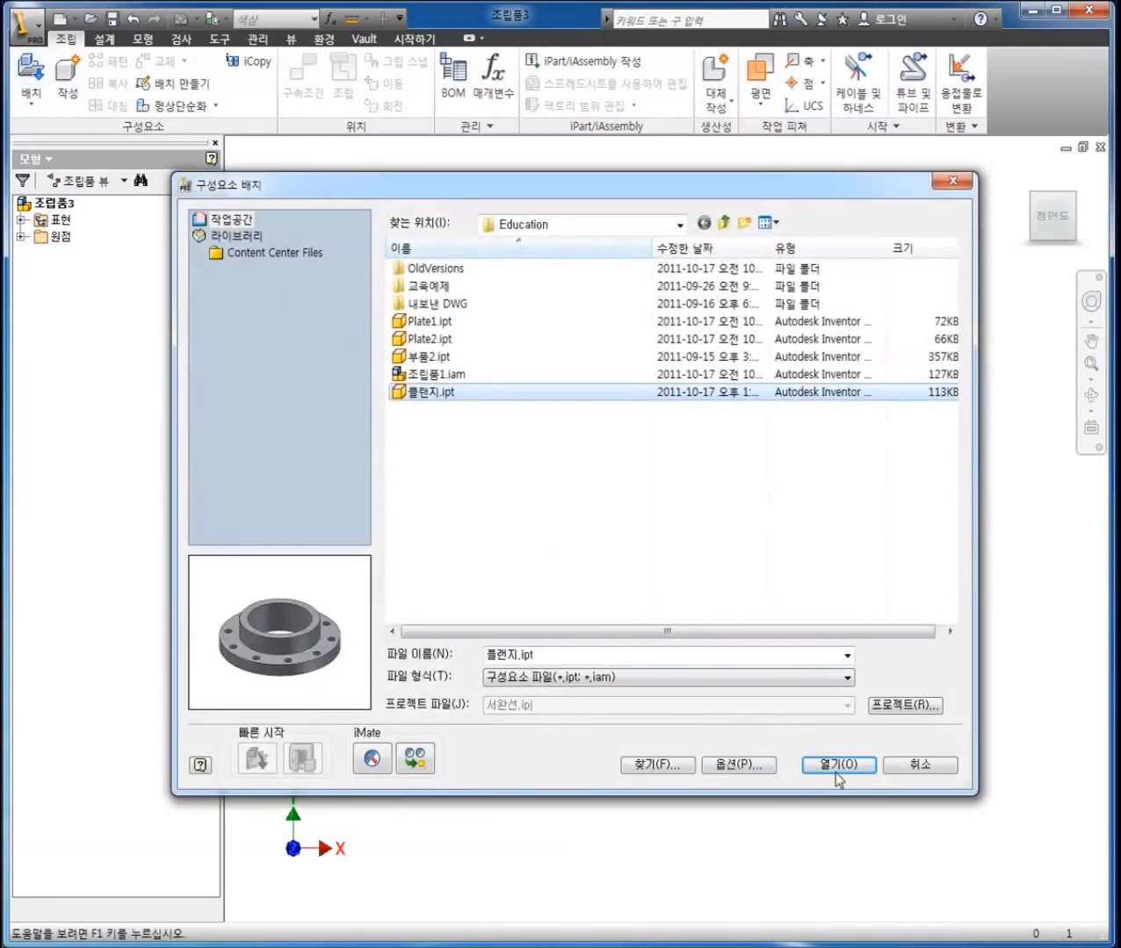
{"action": "left_click", "coordinate": [836, 769]}
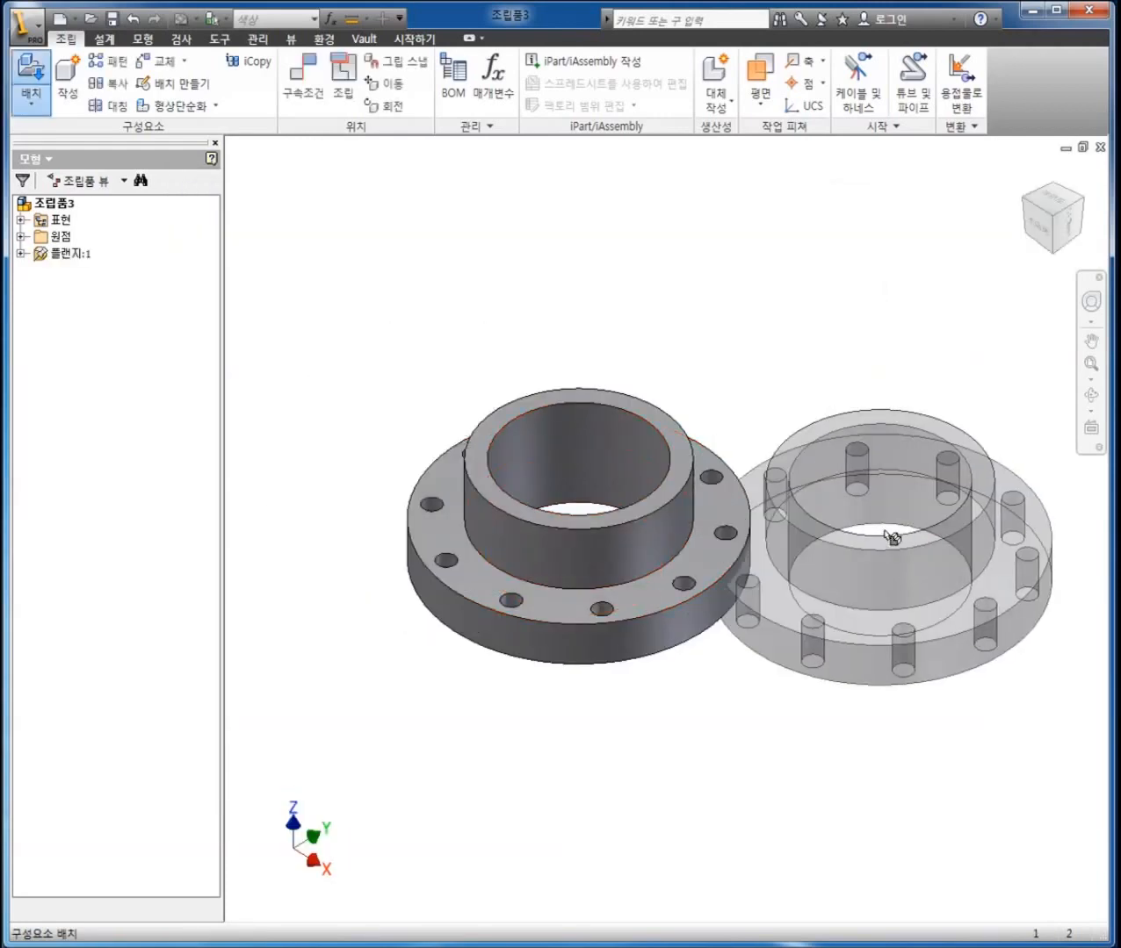
{"action": "left_click", "coordinate": [915, 533]}
{"action": "right_click", "coordinate": [777, 339]}
{"action": "left_click", "coordinate": [788, 347]}
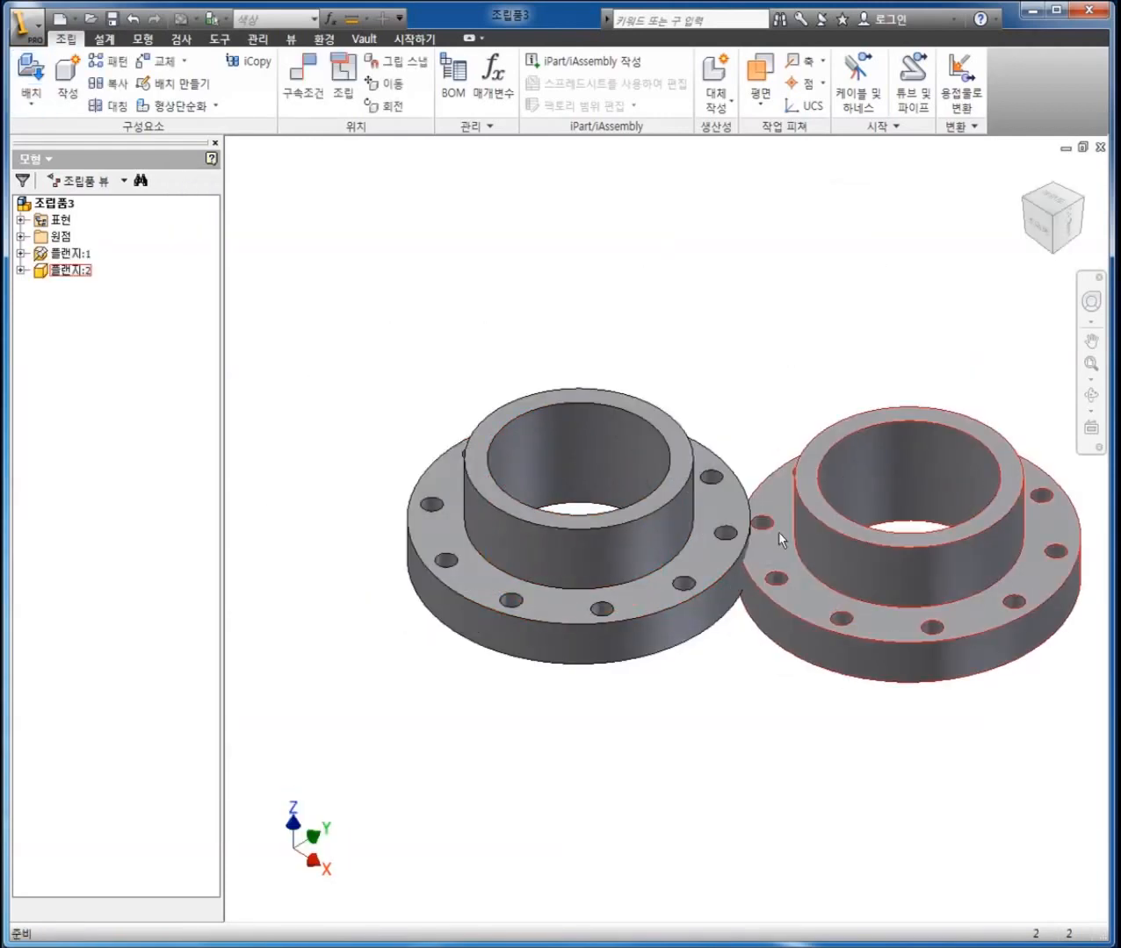
Step: Mate the flat bottom faces of the two flanges against each other with a 0 mm offset
{"action": "key", "text": "F4"}
{"action": "left_click_drag", "start_coordinate": [725, 528], "coordinate": [665, 334]}
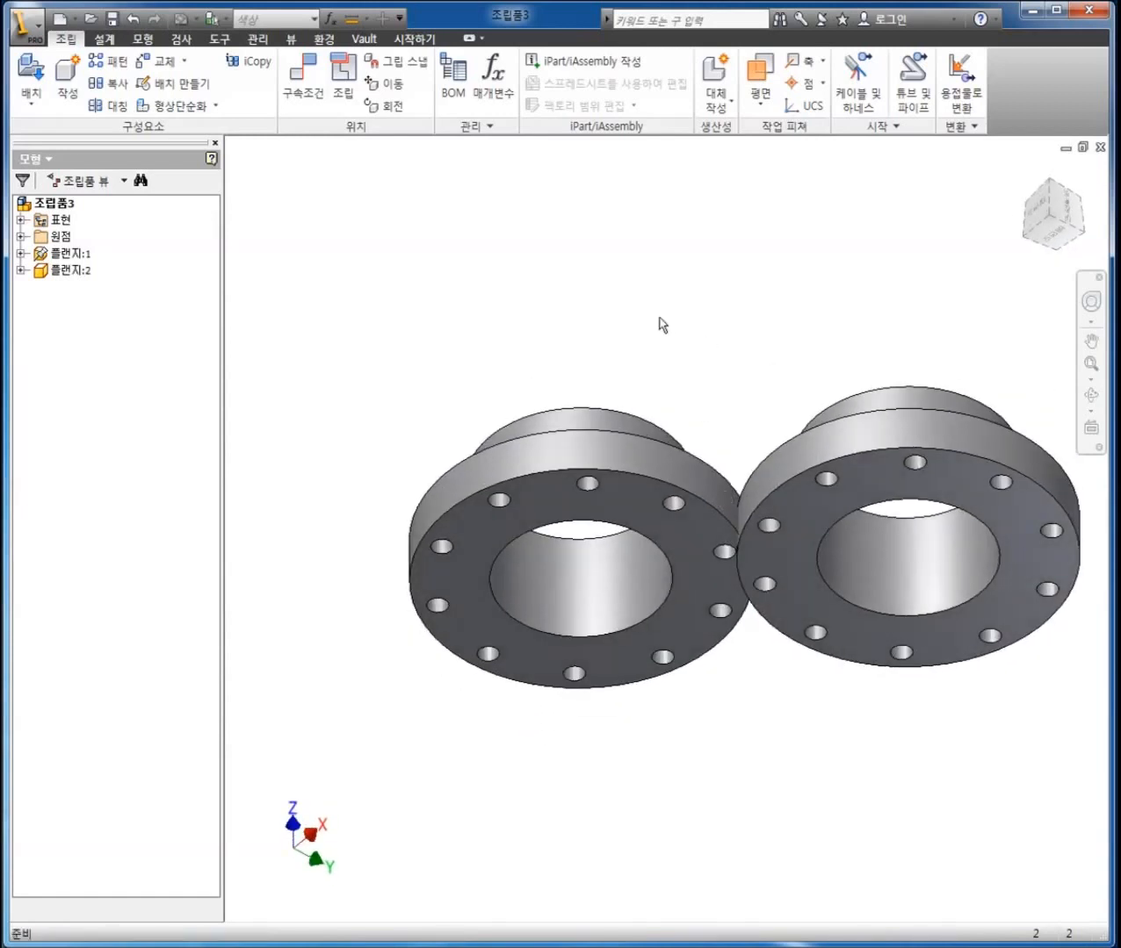
{"action": "right_click", "coordinate": [641, 305]}
{"action": "left_click", "coordinate": [707, 270]}
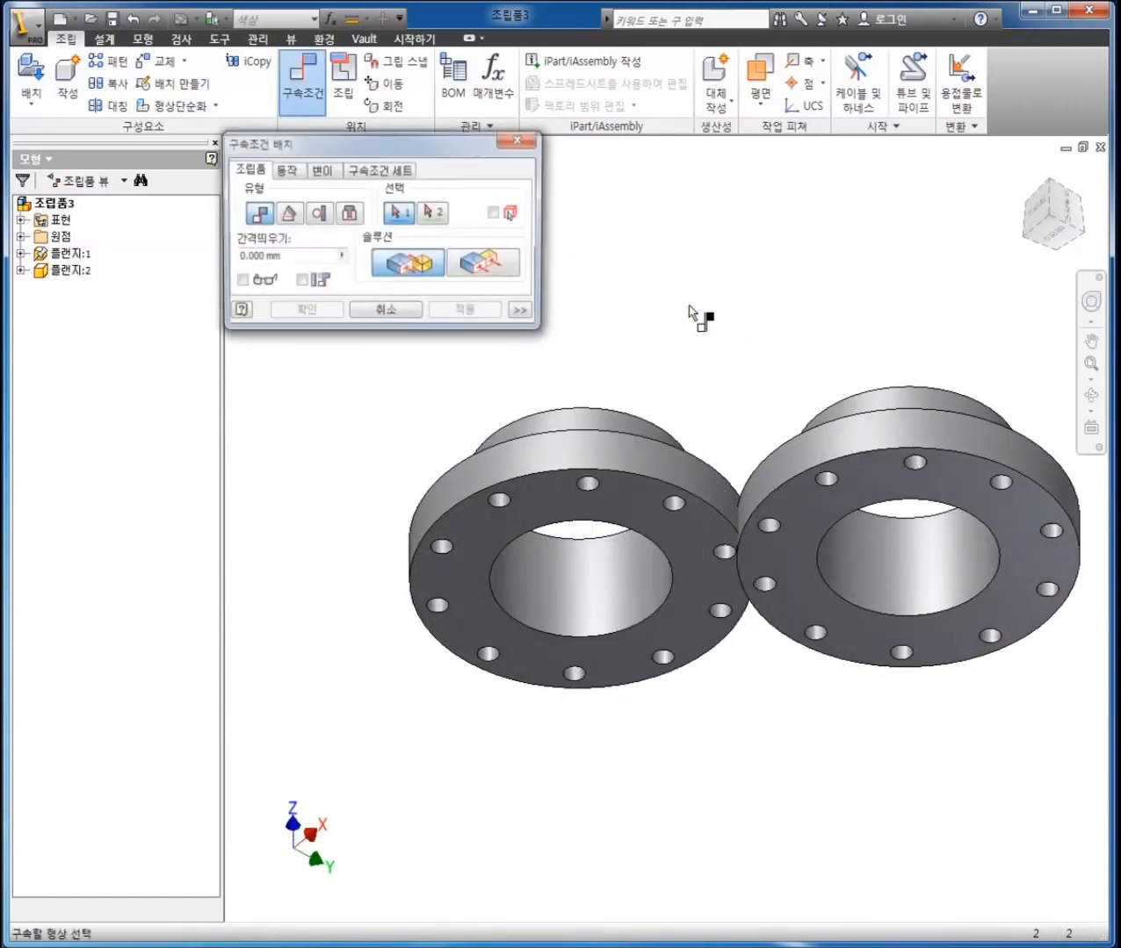
{"action": "left_click", "coordinate": [630, 487]}
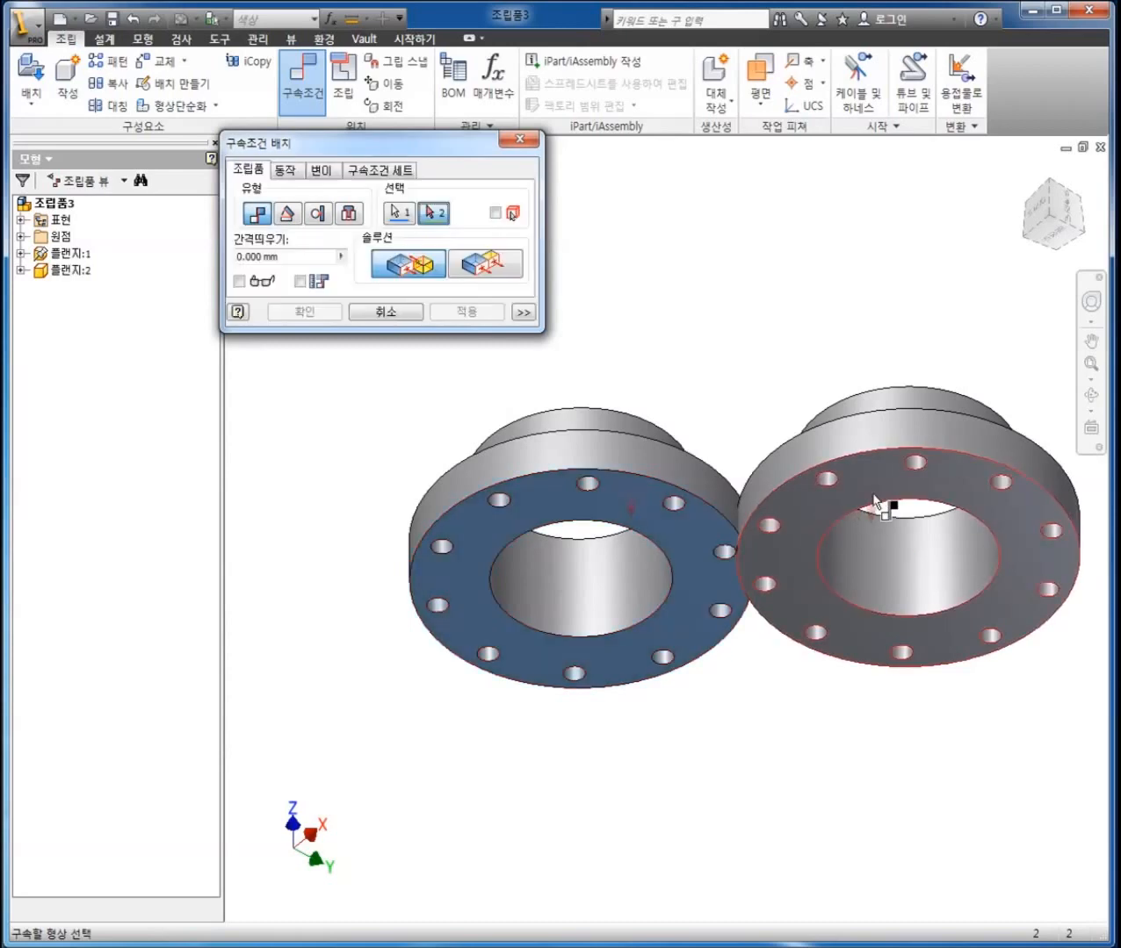
{"action": "left_click", "coordinate": [875, 488]}
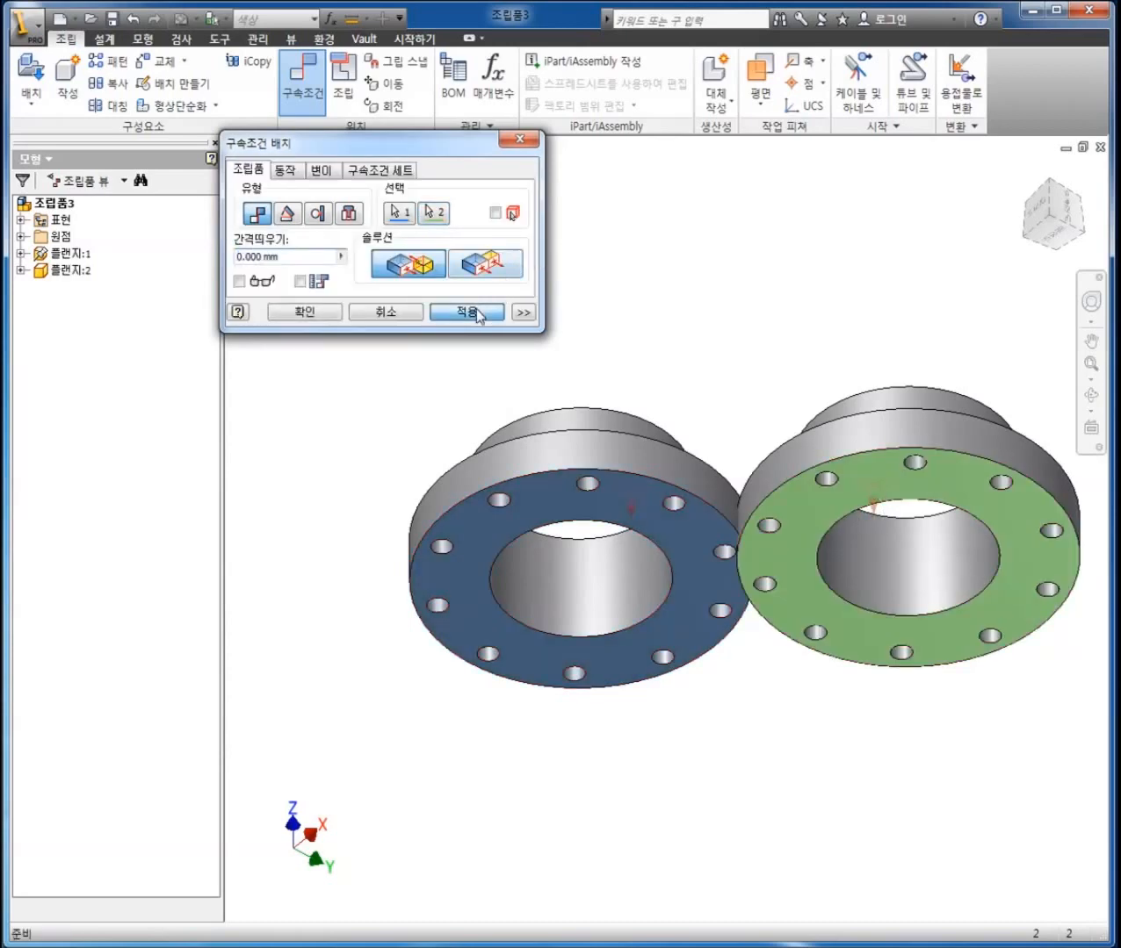
{"action": "left_click", "coordinate": [468, 312]}
Step: Mate the central bore axes of the two flanges so they are concentric
{"action": "key", "text": "F4"}
{"action": "left_click_drag", "start_coordinate": [634, 439], "coordinate": [629, 618]}
{"action": "left_click", "coordinate": [615, 448]}
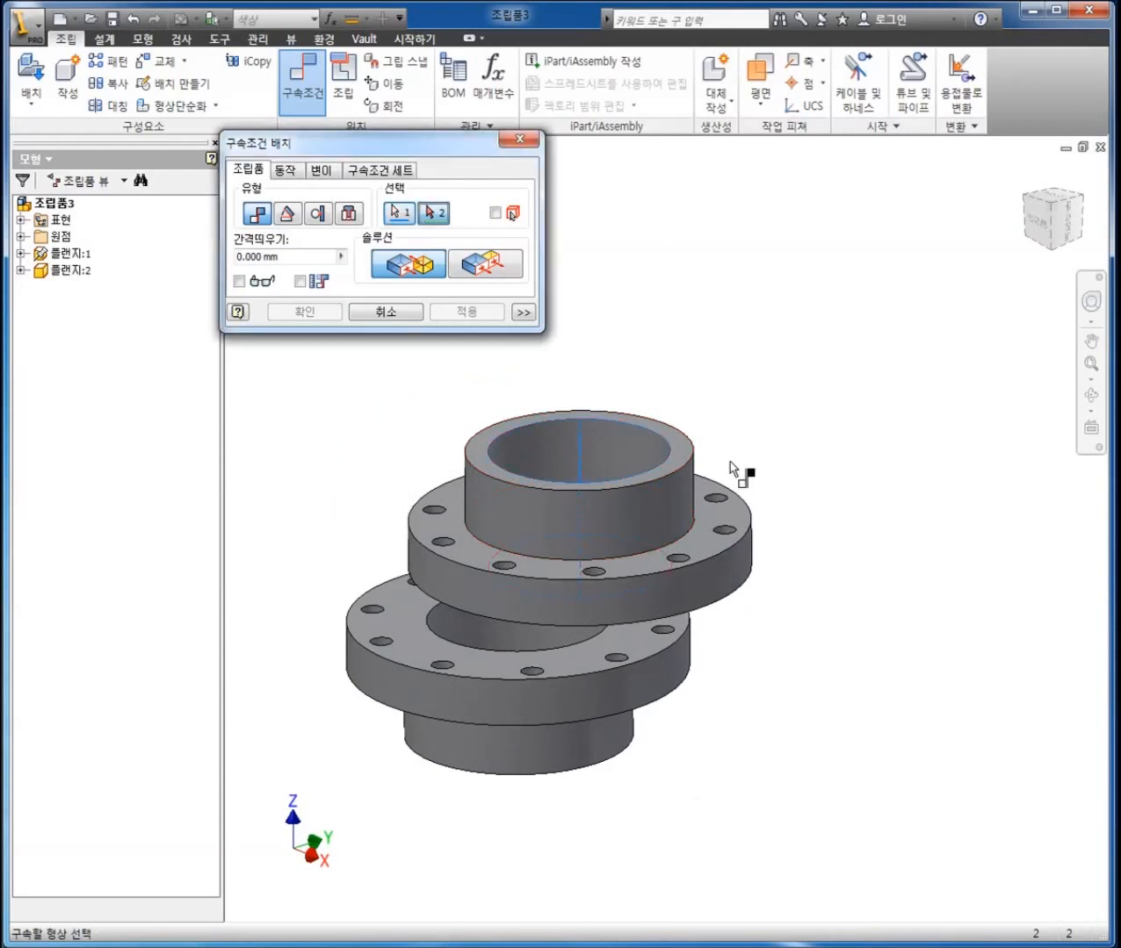
{"action": "key", "text": "F4"}
{"action": "left_click_drag", "start_coordinate": [742, 415], "coordinate": [711, 316]}
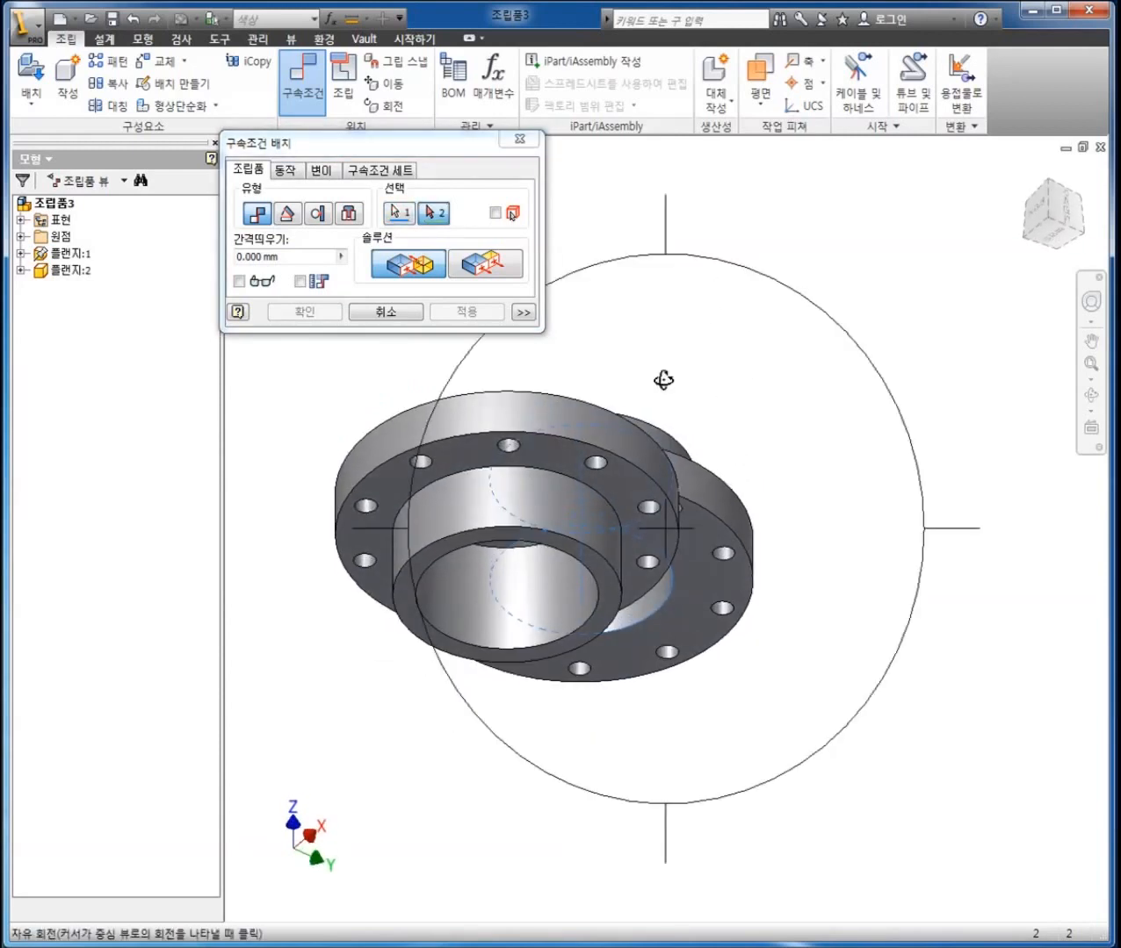
{"action": "left_click", "coordinate": [453, 576]}
{"action": "left_click", "coordinate": [444, 319]}
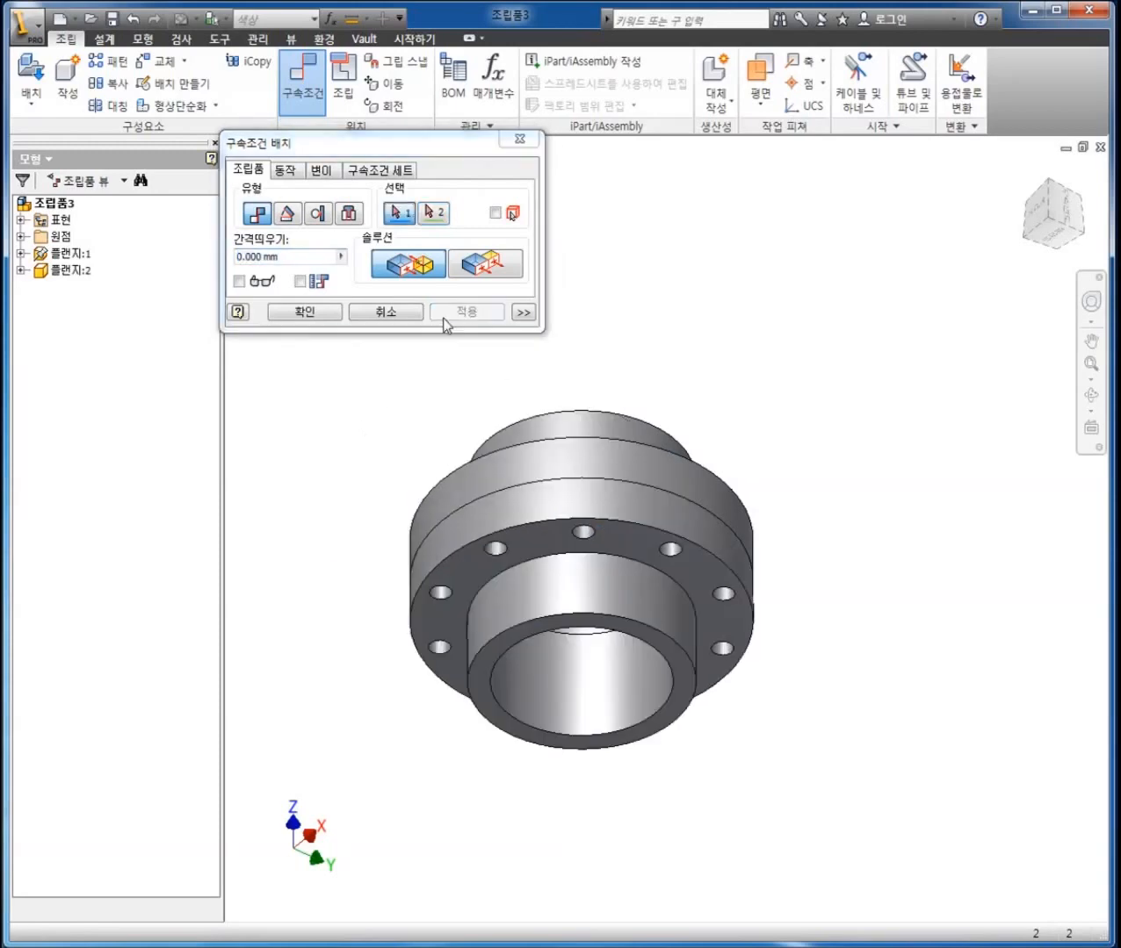
Step: Mate the axes of one bolt hole on each flange to align the hole patterns, and finish placing constraints
{"action": "key", "text": "F4"}
{"action": "left_click_drag", "start_coordinate": [560, 443], "coordinate": [621, 709]}
{"action": "scroll", "coordinate": [587, 648], "scroll_direction": "up", "scroll_amount": 6}
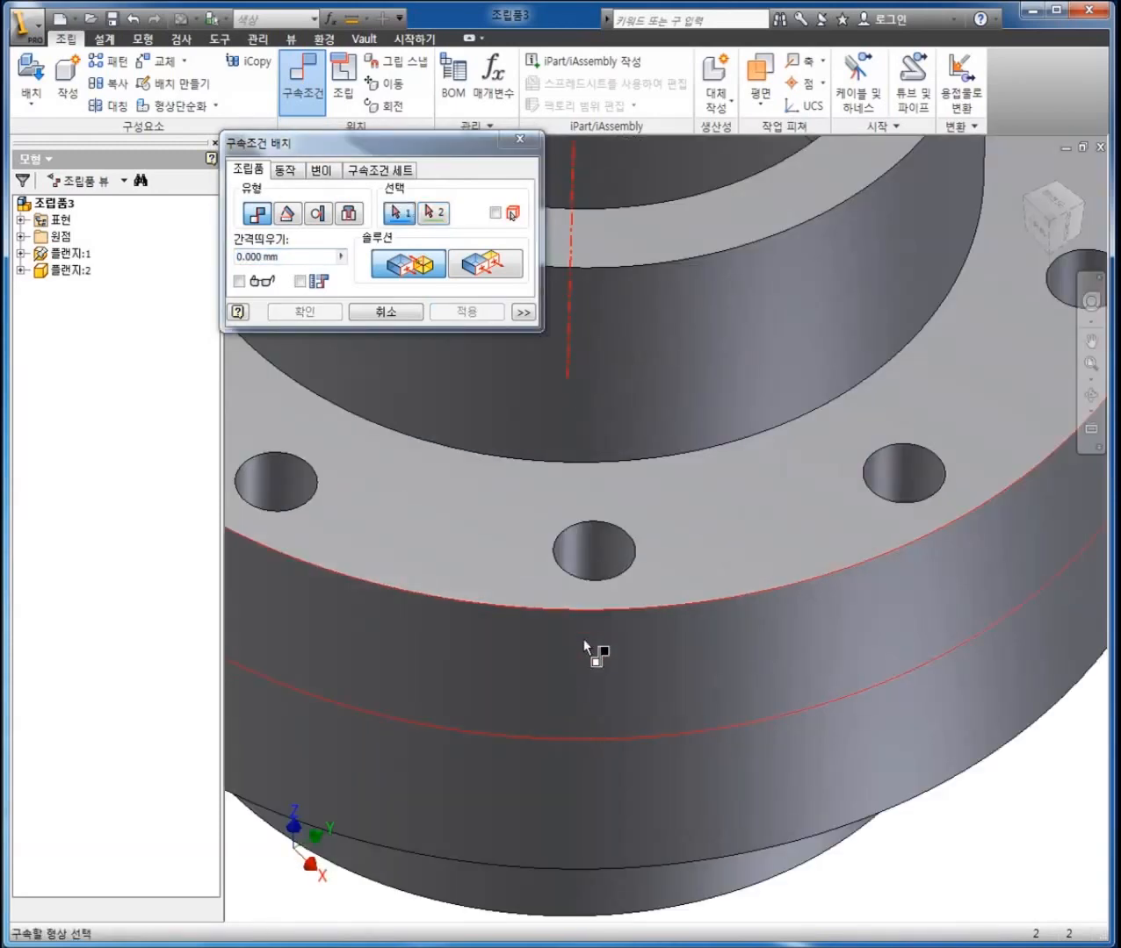
{"action": "left_click", "coordinate": [588, 551]}
{"action": "key", "text": "F4"}
{"action": "left_click_drag", "start_coordinate": [663, 442], "coordinate": [650, 271]}
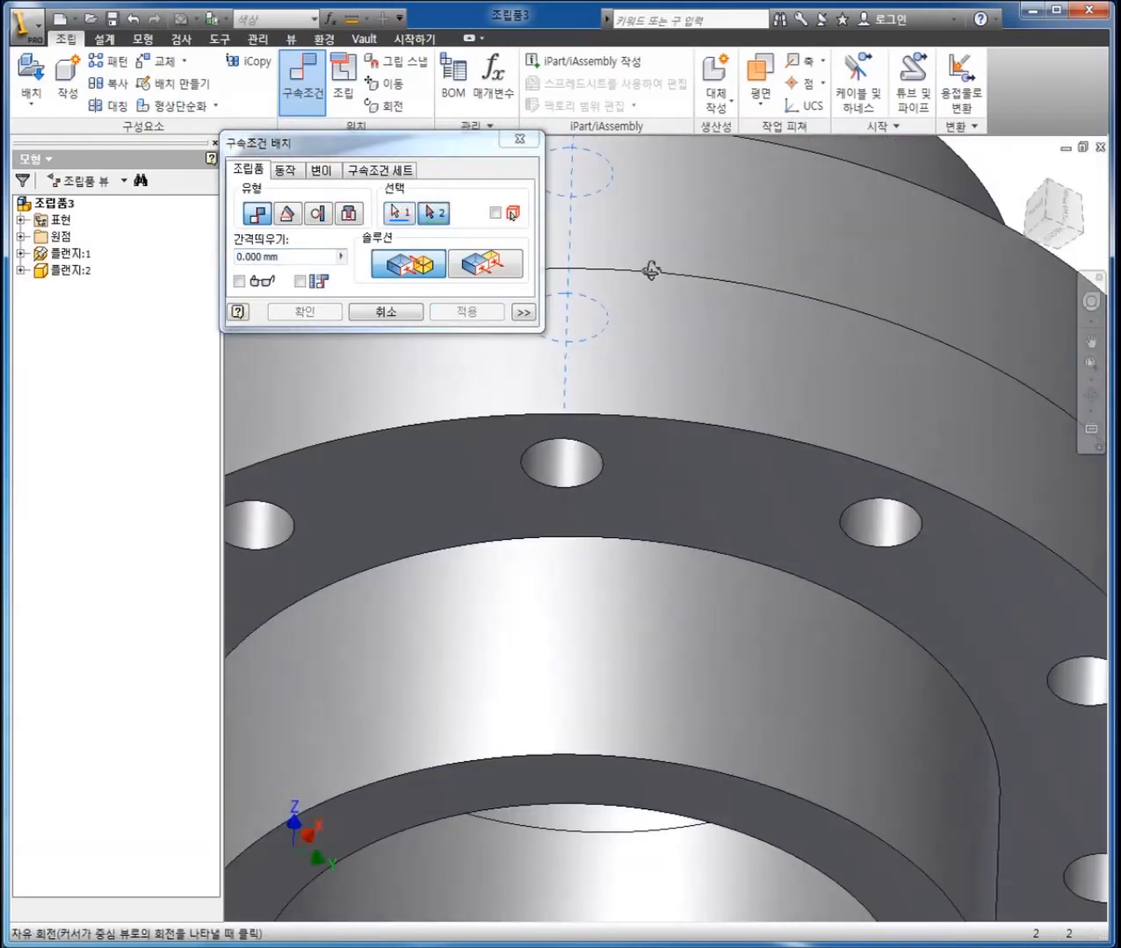
{"action": "left_click", "coordinate": [571, 468]}
{"action": "left_click", "coordinate": [460, 315]}
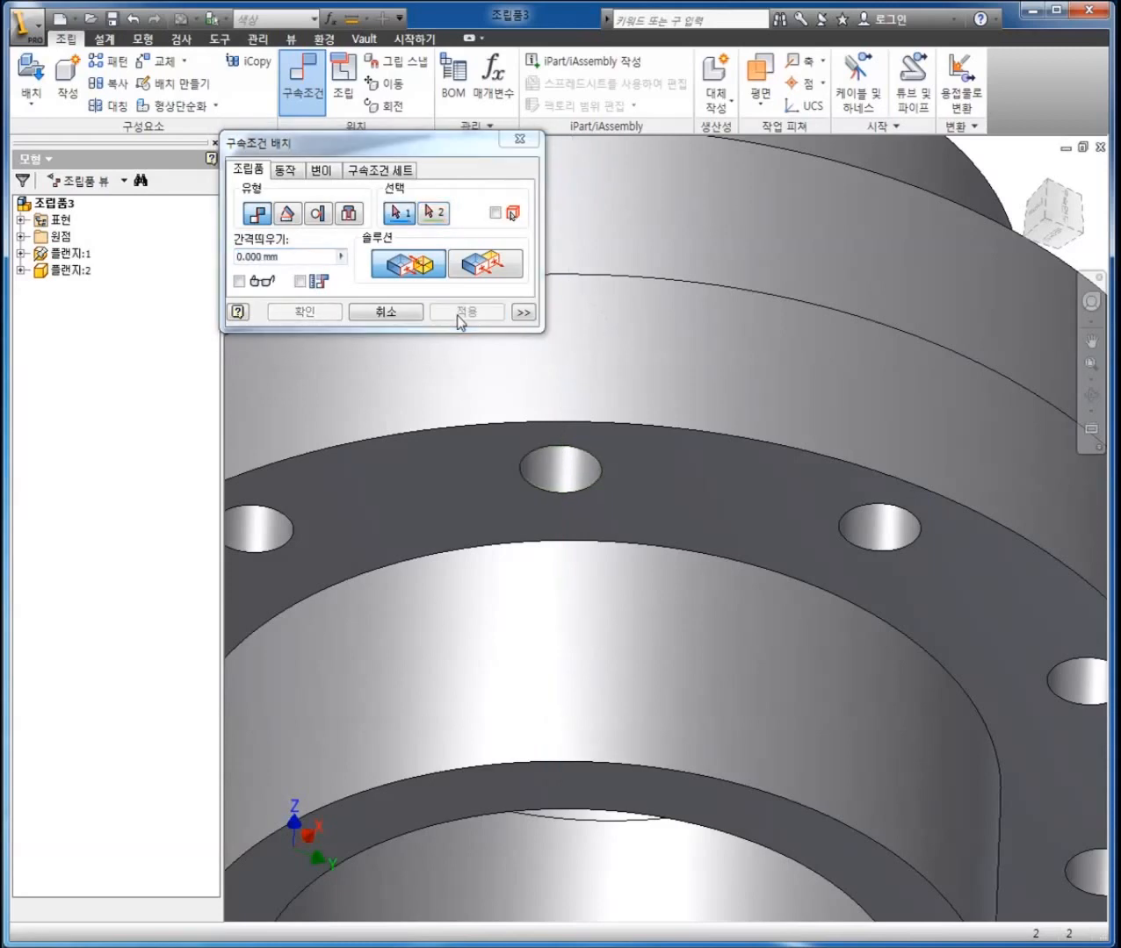
{"action": "left_click", "coordinate": [395, 314]}
Step: Examine the joined flanges from above and below to check the alignment of their bolt holes
{"action": "scroll", "coordinate": [468, 414], "scroll_direction": "down", "scroll_amount": 7}
{"action": "key", "text": "F4"}
{"action": "left_click_drag", "start_coordinate": [502, 421], "coordinate": [495, 616]}
{"action": "middle_click_drag", "start_coordinate": [557, 522], "coordinate": [672, 550]}
{"action": "key", "text": "F4"}
{"action": "mouse_move", "coordinate": [628, 530]}
{"action": "left_mouse_down"}
{"action": "mouse_move", "coordinate": [598, 611]}
{"action": "mouse_move", "coordinate": [594, 509]}
{"action": "mouse_move", "coordinate": [648, 519]}
{"action": "mouse_move", "coordinate": [643, 508]}
{"action": "left_mouse_up"}
{"action": "scroll", "coordinate": [687, 512], "scroll_direction": "up", "scroll_amount": 7}
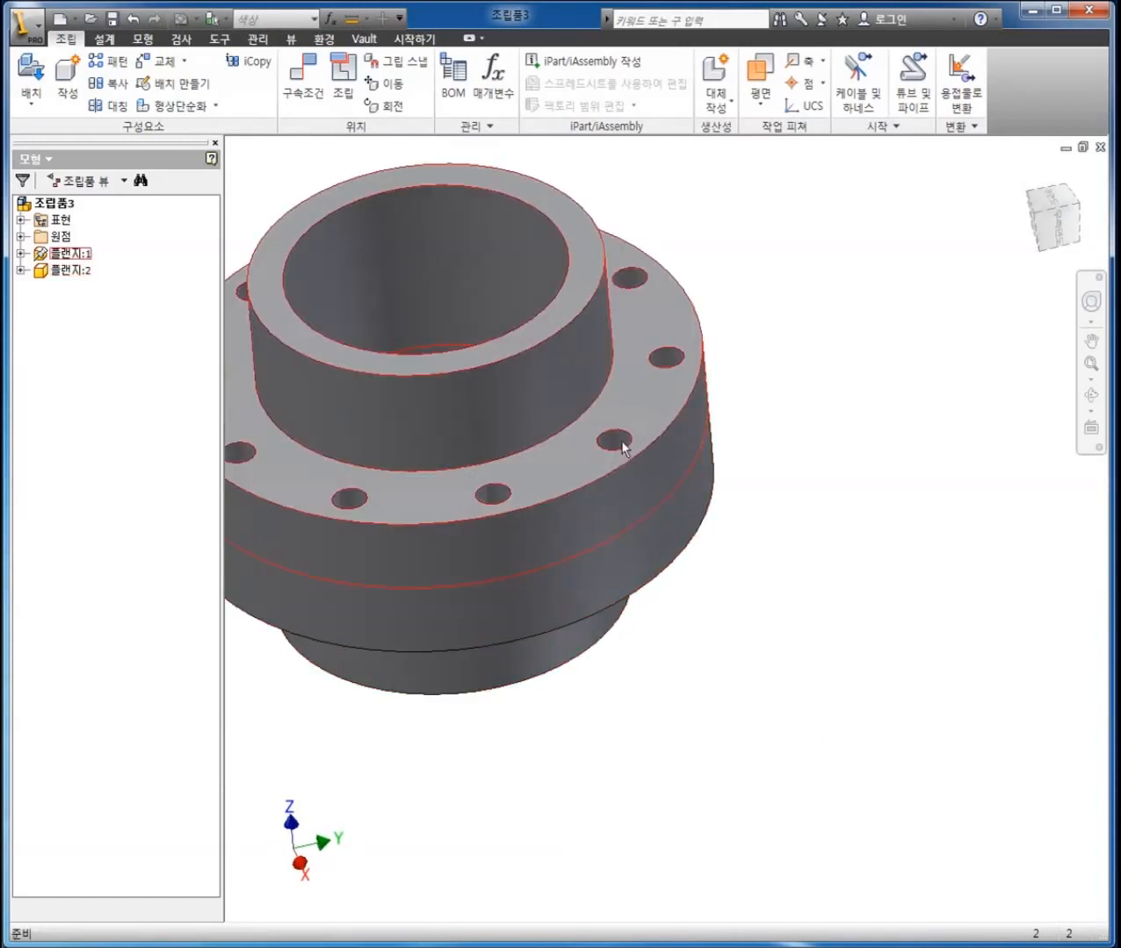
{"action": "middle_click_drag", "start_coordinate": [606, 439], "coordinate": [650, 411], "text": "shift"}
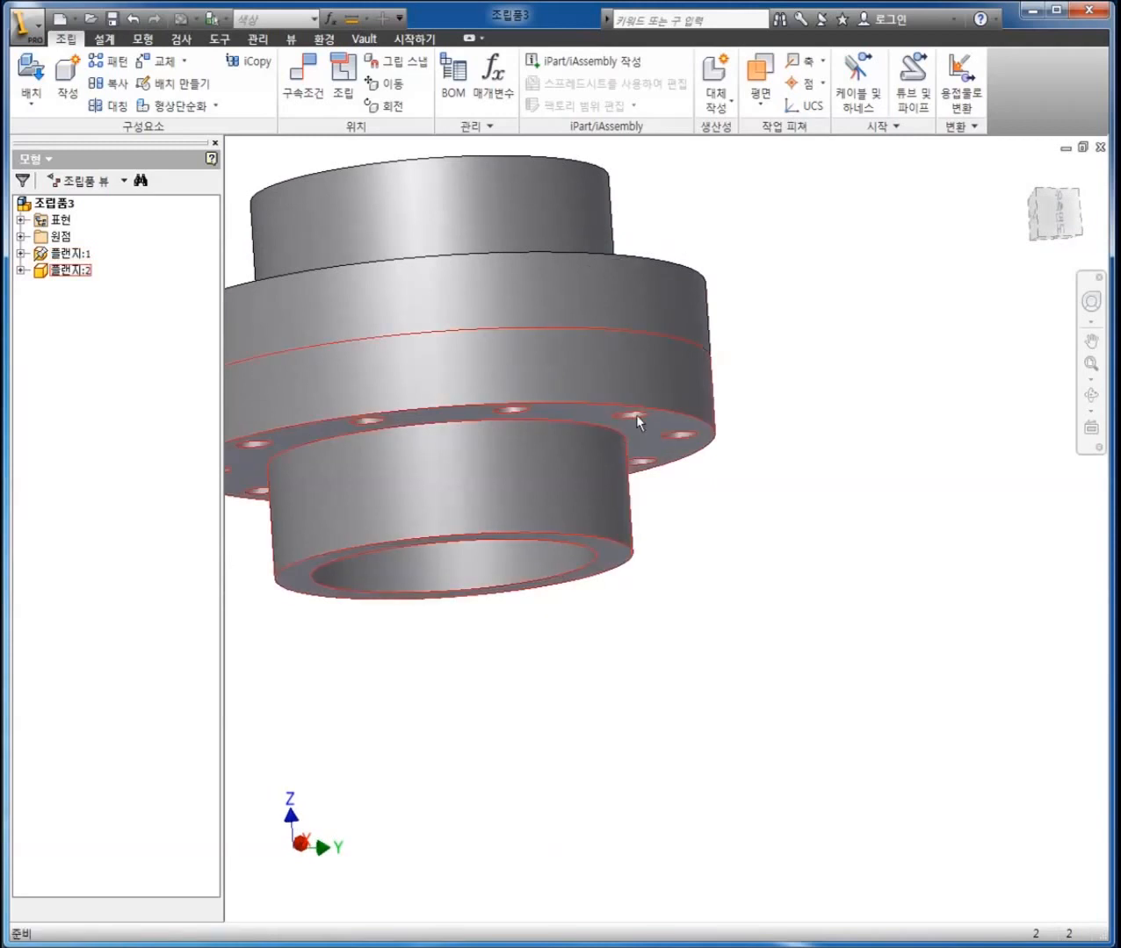
{"action": "left_click", "coordinate": [705, 451]}
{"action": "middle_click_drag", "start_coordinate": [641, 435], "coordinate": [801, 556], "text": "shift"}
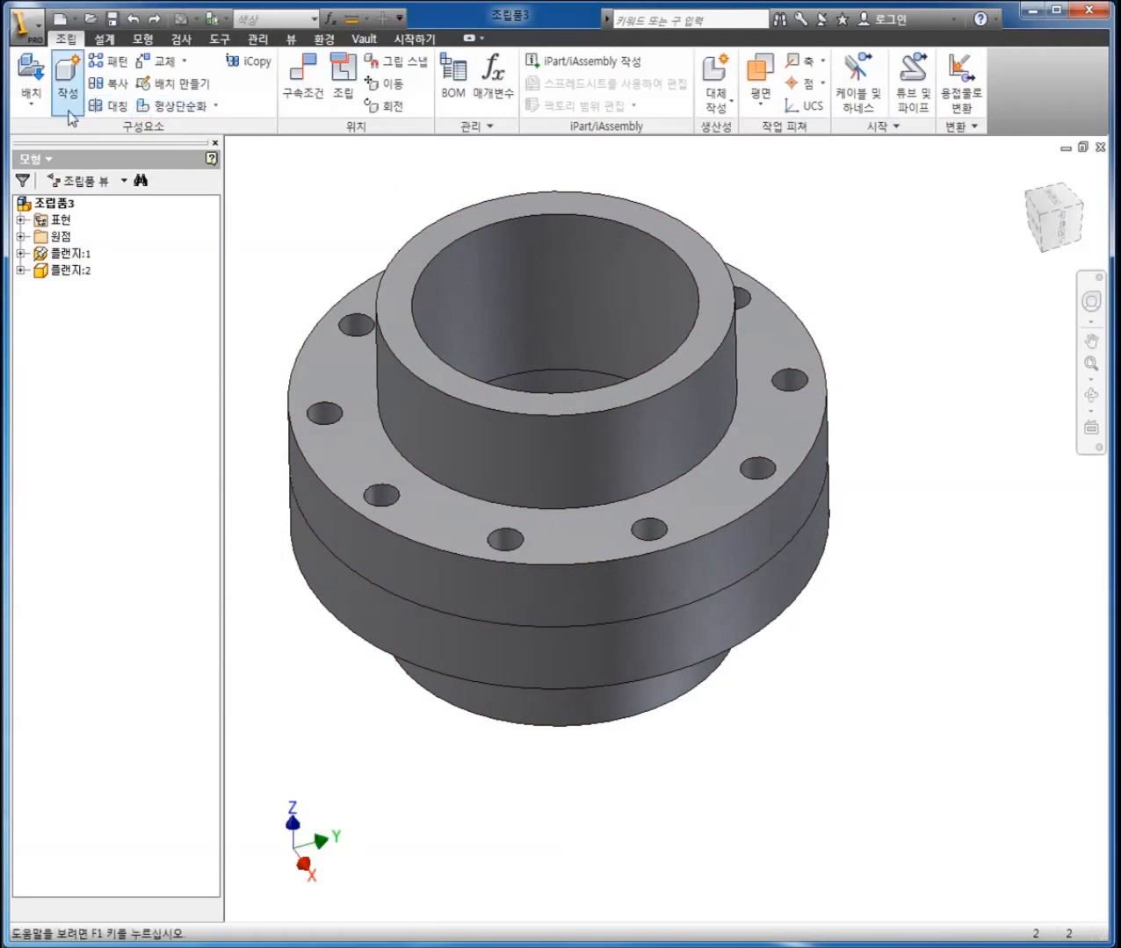
Step: Open component placement from the Content Center, collapse the 튜브 및 파이프 category and hide the favorites pane
{"action": "left_click", "coordinate": [32, 106]}
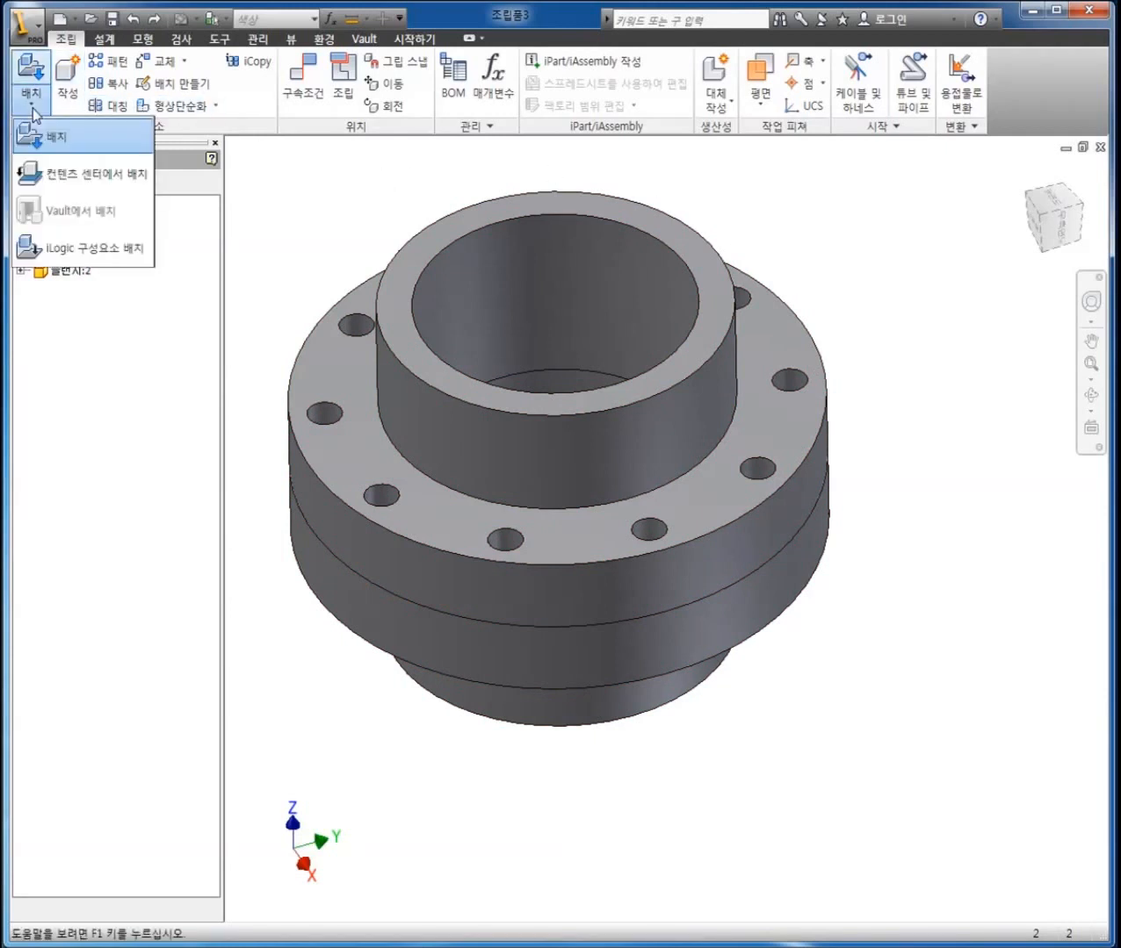
{"action": "left_click", "coordinate": [47, 178]}
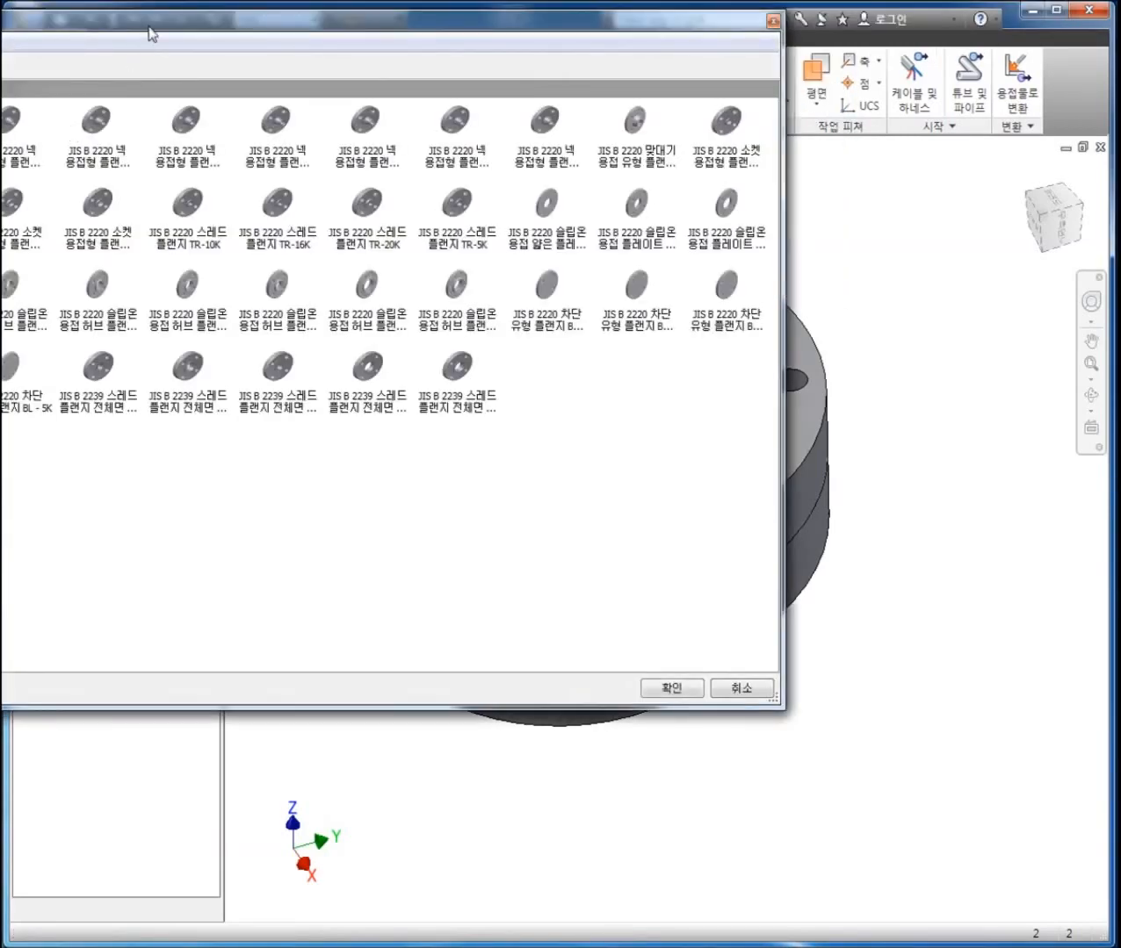
{"action": "left_click_drag", "start_coordinate": [150, 33], "coordinate": [496, 102]}
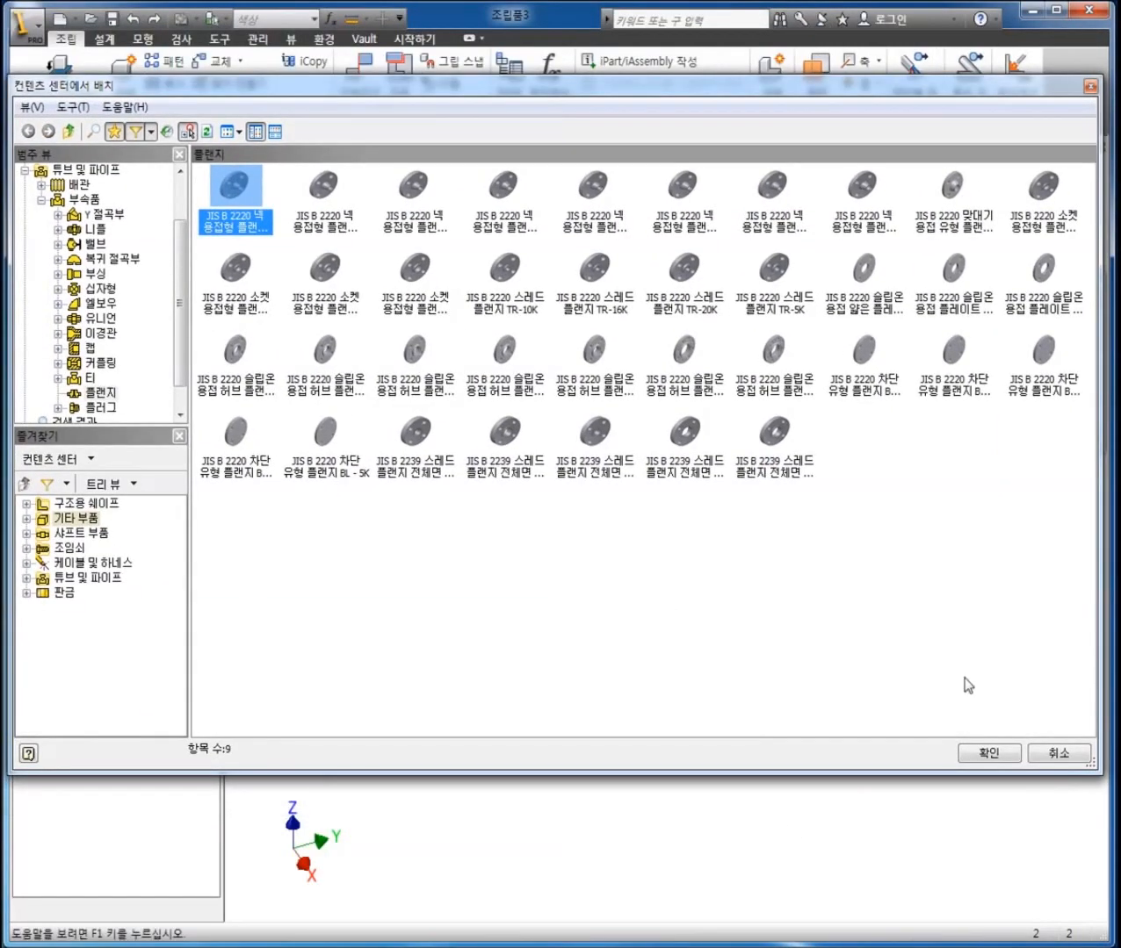
{"action": "left_click", "coordinate": [29, 171]}
{"action": "left_click", "coordinate": [114, 131]}
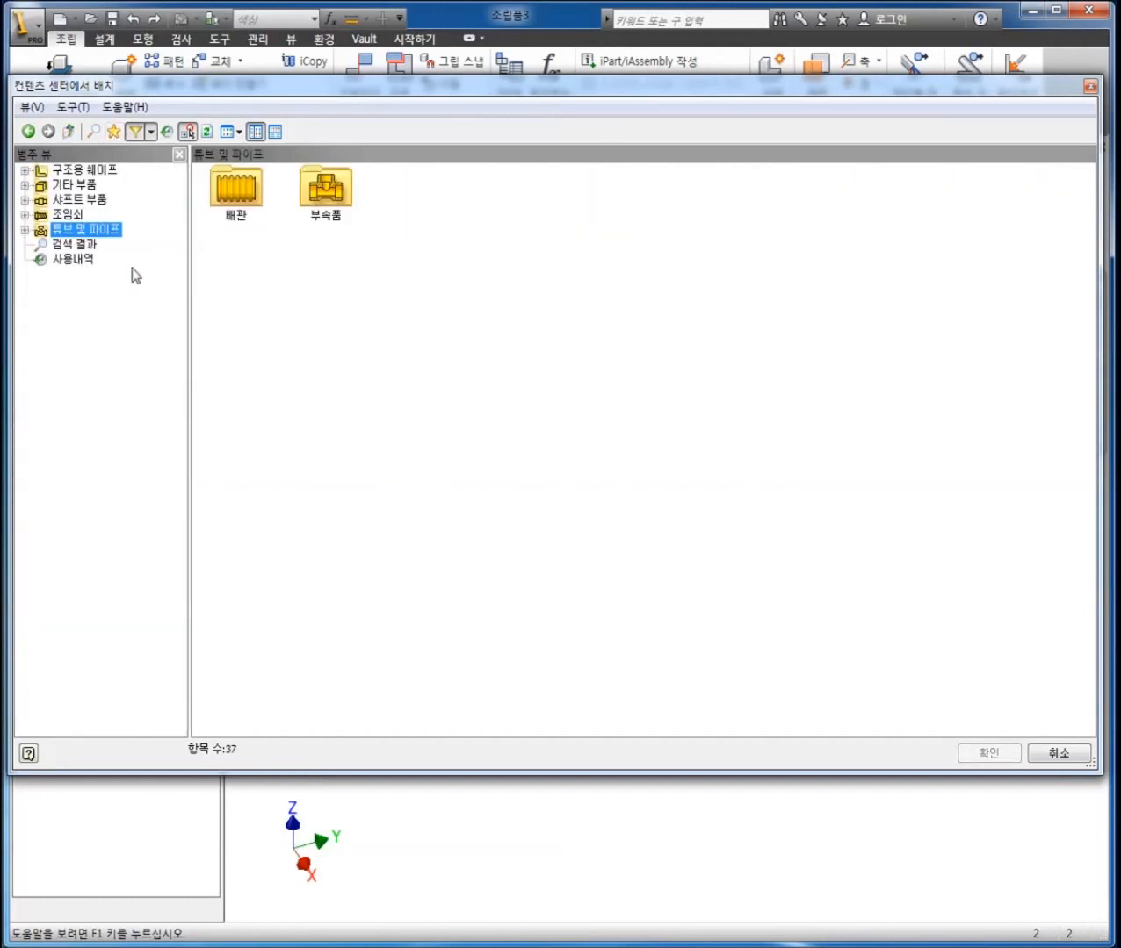
Step: Browse the fasteners (조임쇠) to the hex-head bolts category (6각 머리) and turn off the library filter
{"action": "left_click", "coordinate": [25, 214]}
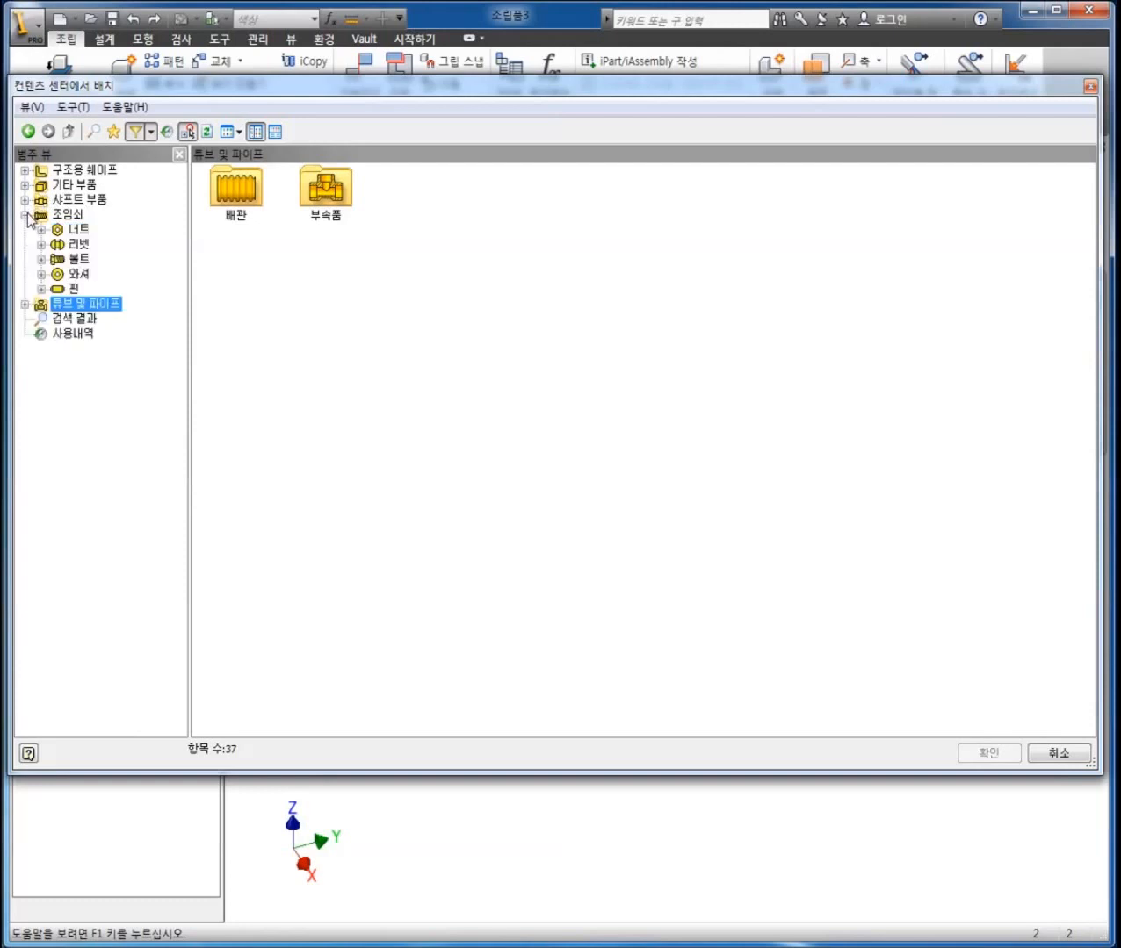
{"action": "left_click", "coordinate": [41, 259]}
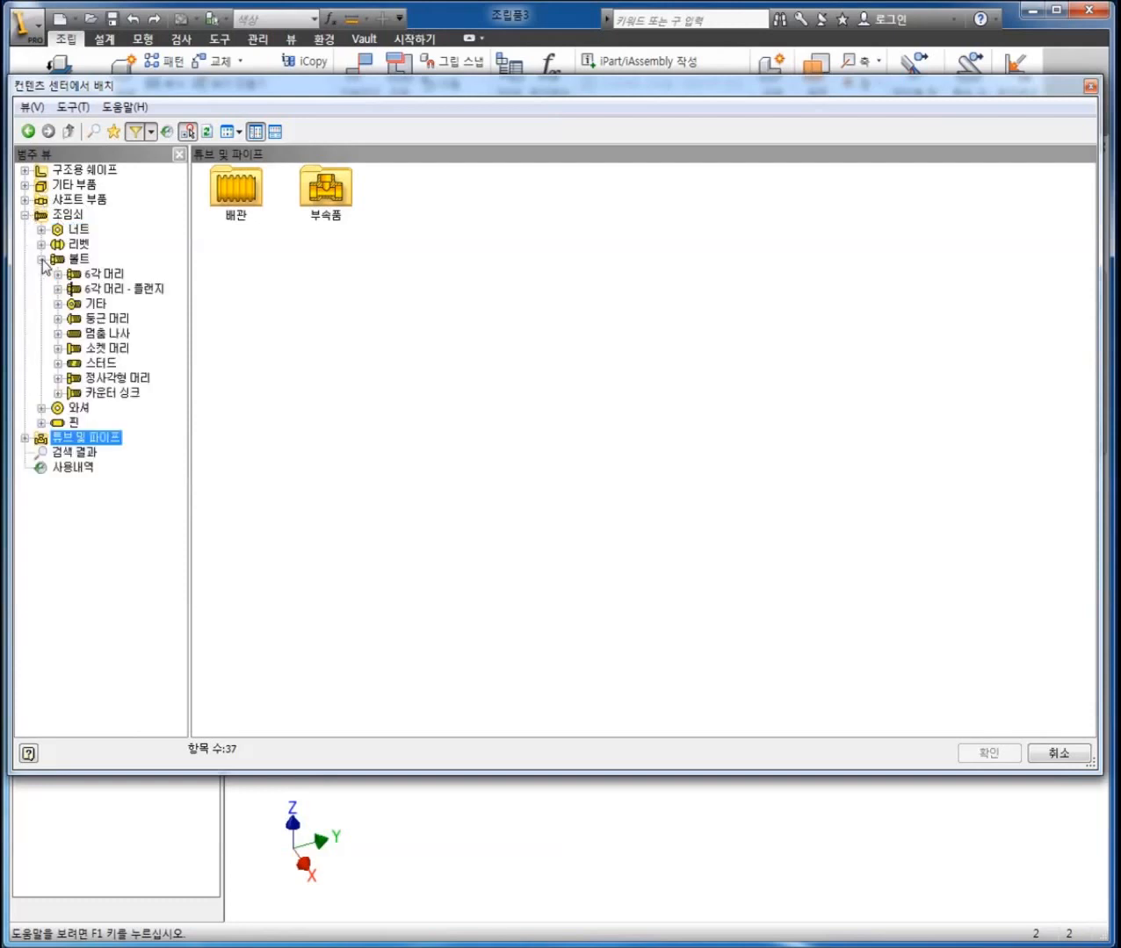
{"action": "left_click", "coordinate": [96, 276]}
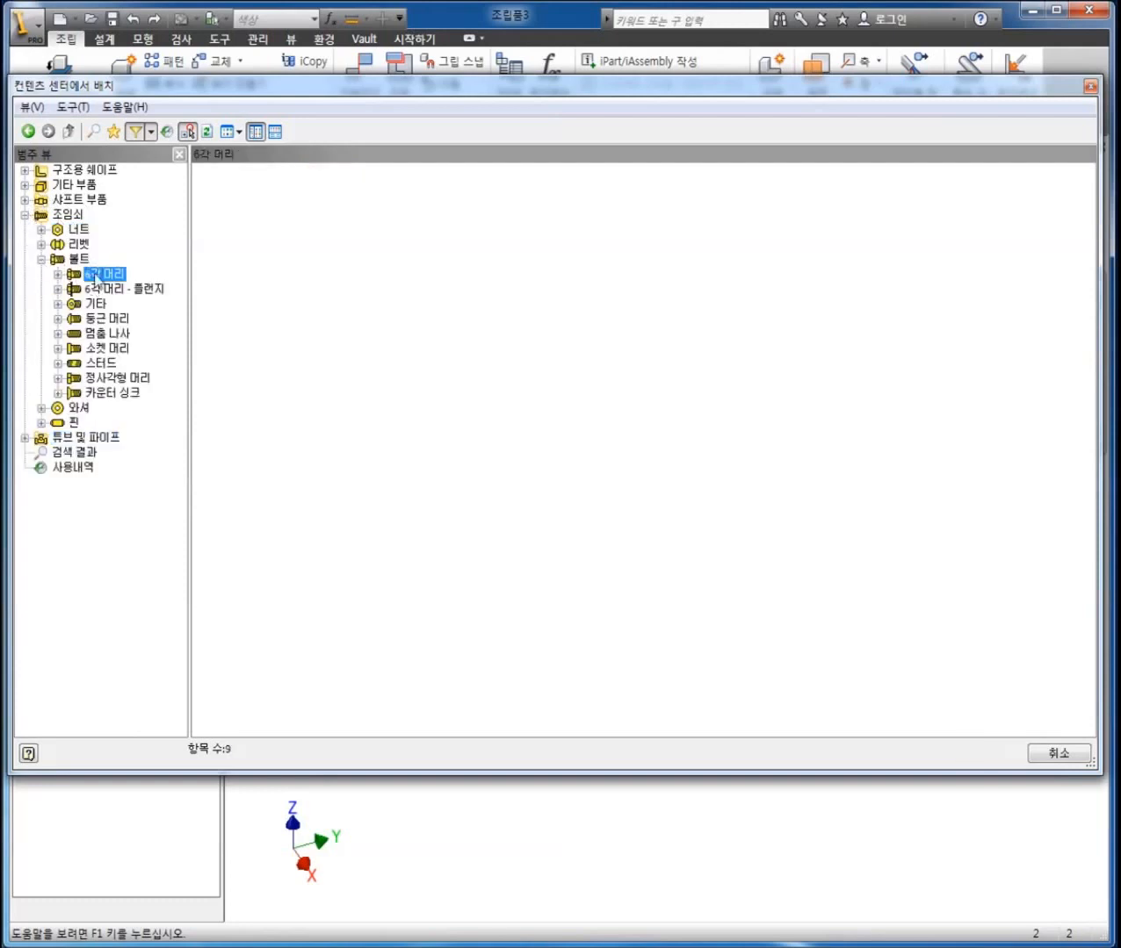
{"action": "left_click", "coordinate": [150, 132]}
{"action": "left_click", "coordinate": [70, 256]}
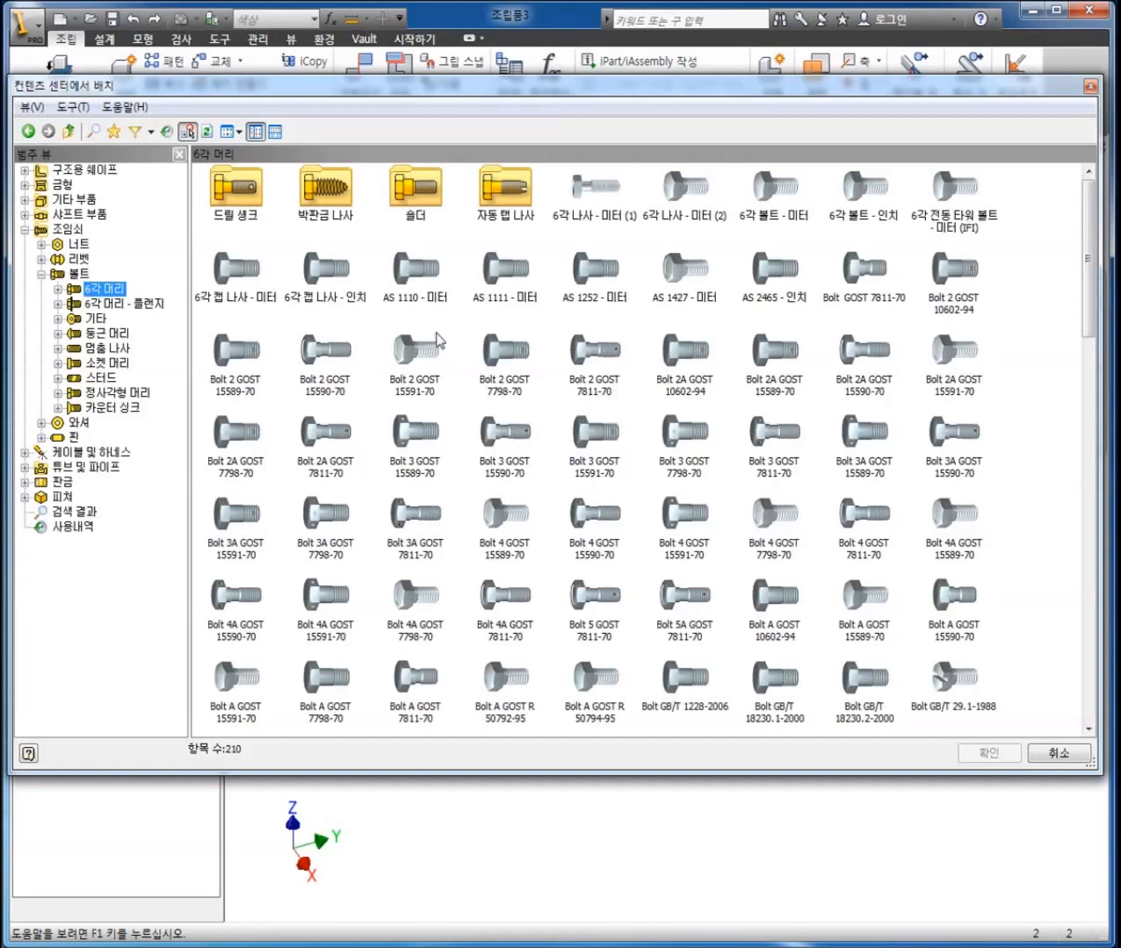
Step: Choose the metric hex bolt (6각 볼트 - 미터) from the hex-head bolts for placement in the assembly
{"action": "scroll", "coordinate": [1047, 353], "scroll_direction": "down", "scroll_amount": 15}
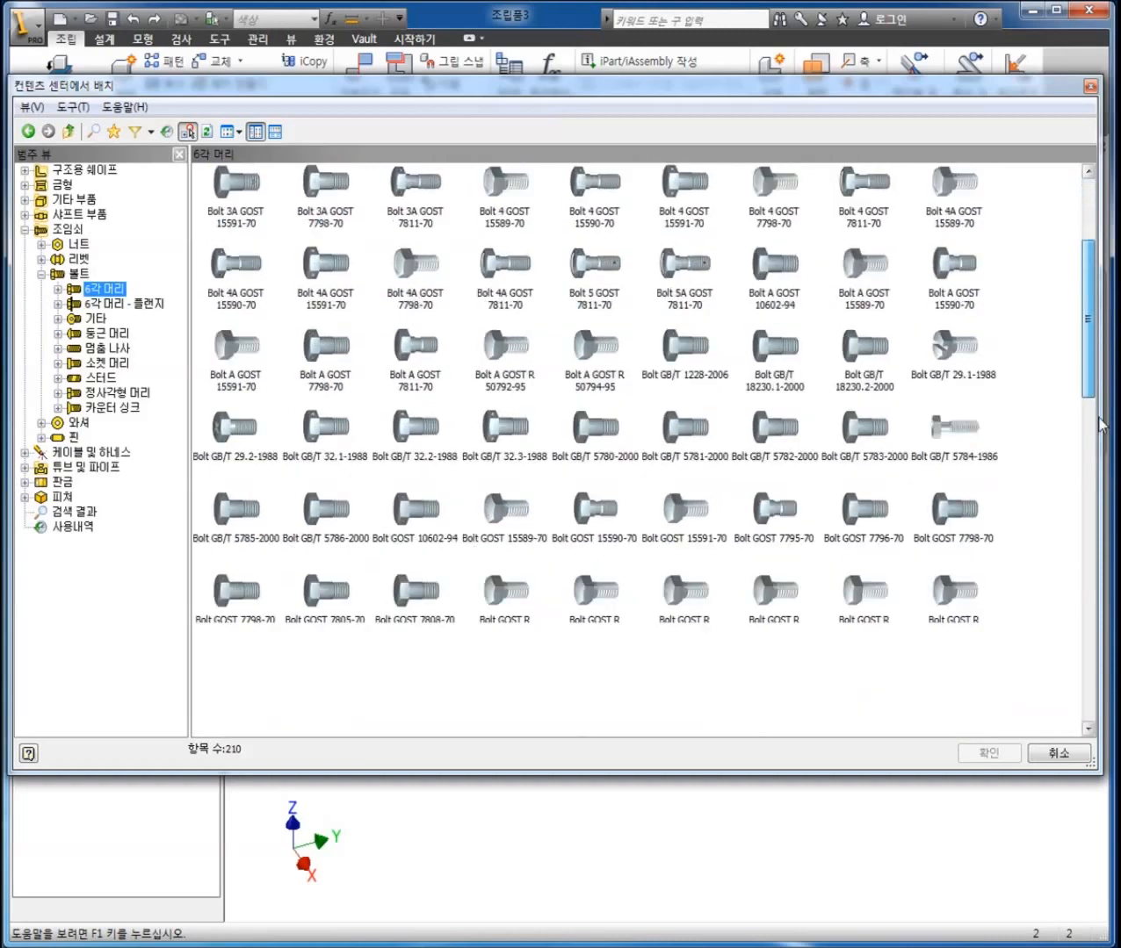
{"action": "scroll", "coordinate": [1054, 352], "scroll_direction": "up", "scroll_amount": 15}
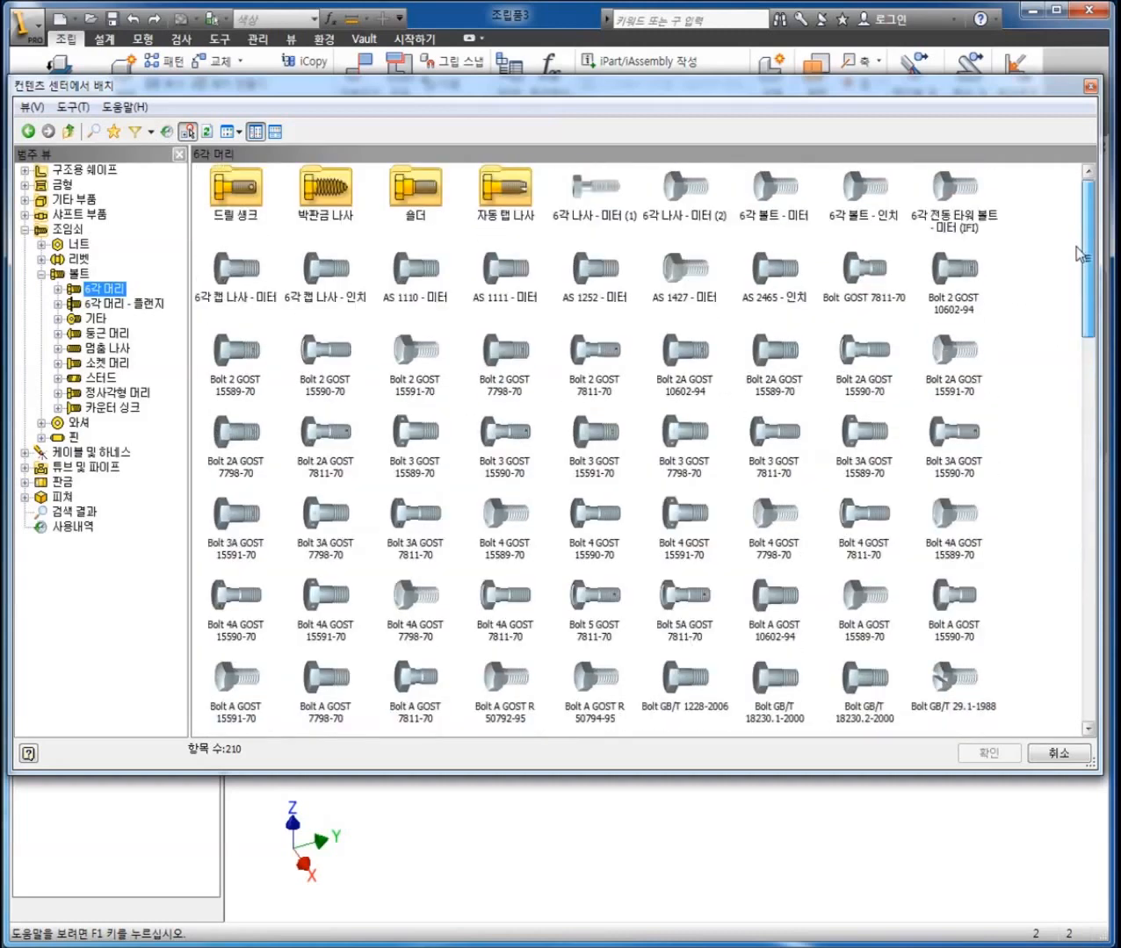
{"action": "left_click", "coordinate": [785, 193]}
{"action": "left_click", "coordinate": [986, 754]}
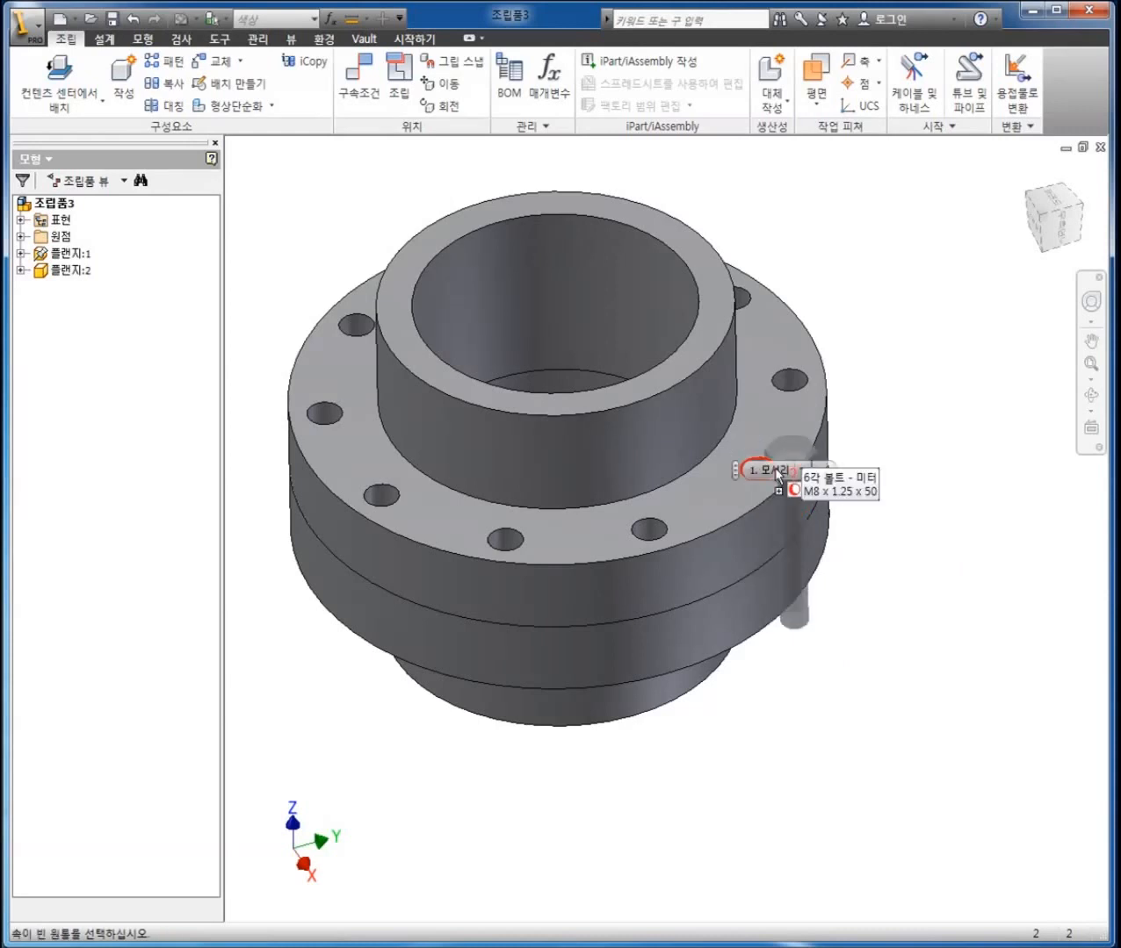
Step: Fit the hex bolt to one of the bolt holes on the upper flange by its cylinder and circular edge
{"action": "left_click", "coordinate": [756, 465]}
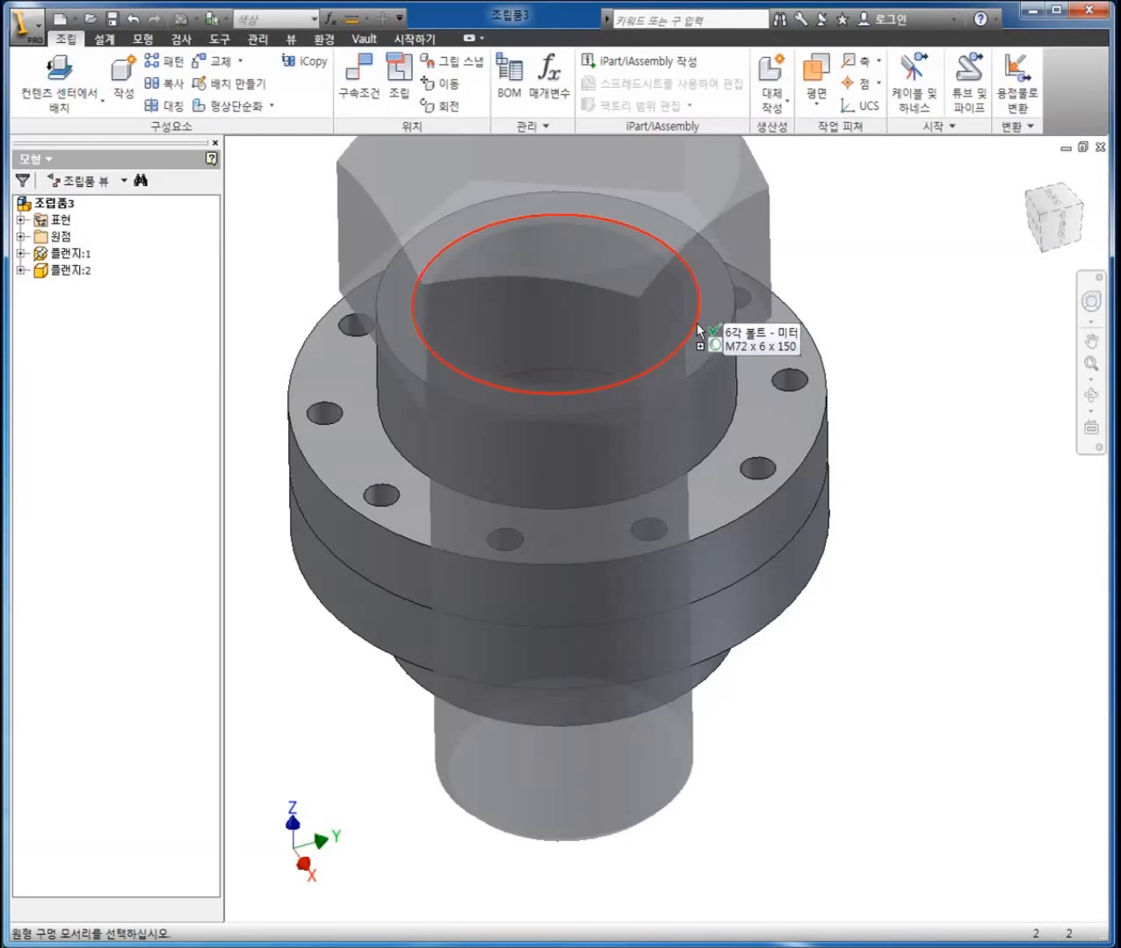
{"action": "left_click", "coordinate": [695, 323]}
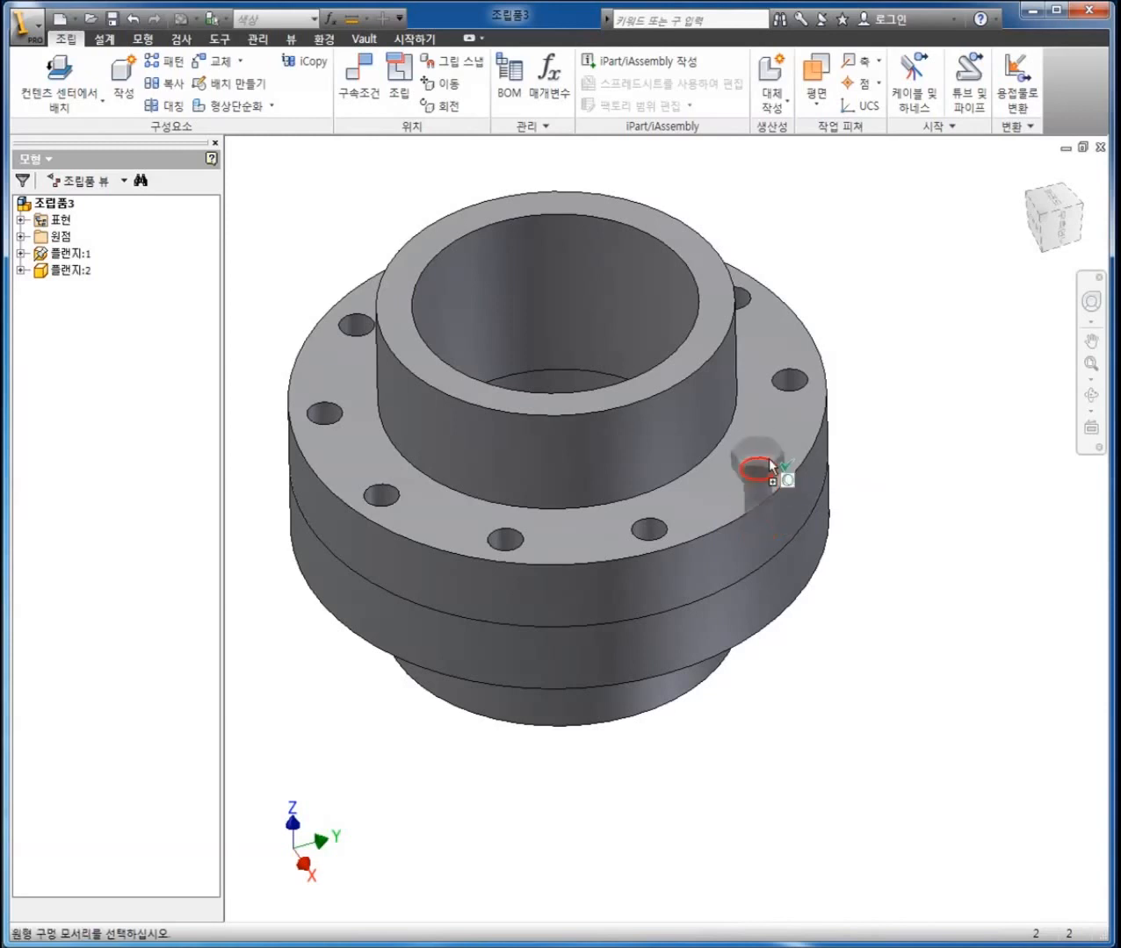
{"action": "left_click", "coordinate": [770, 462]}
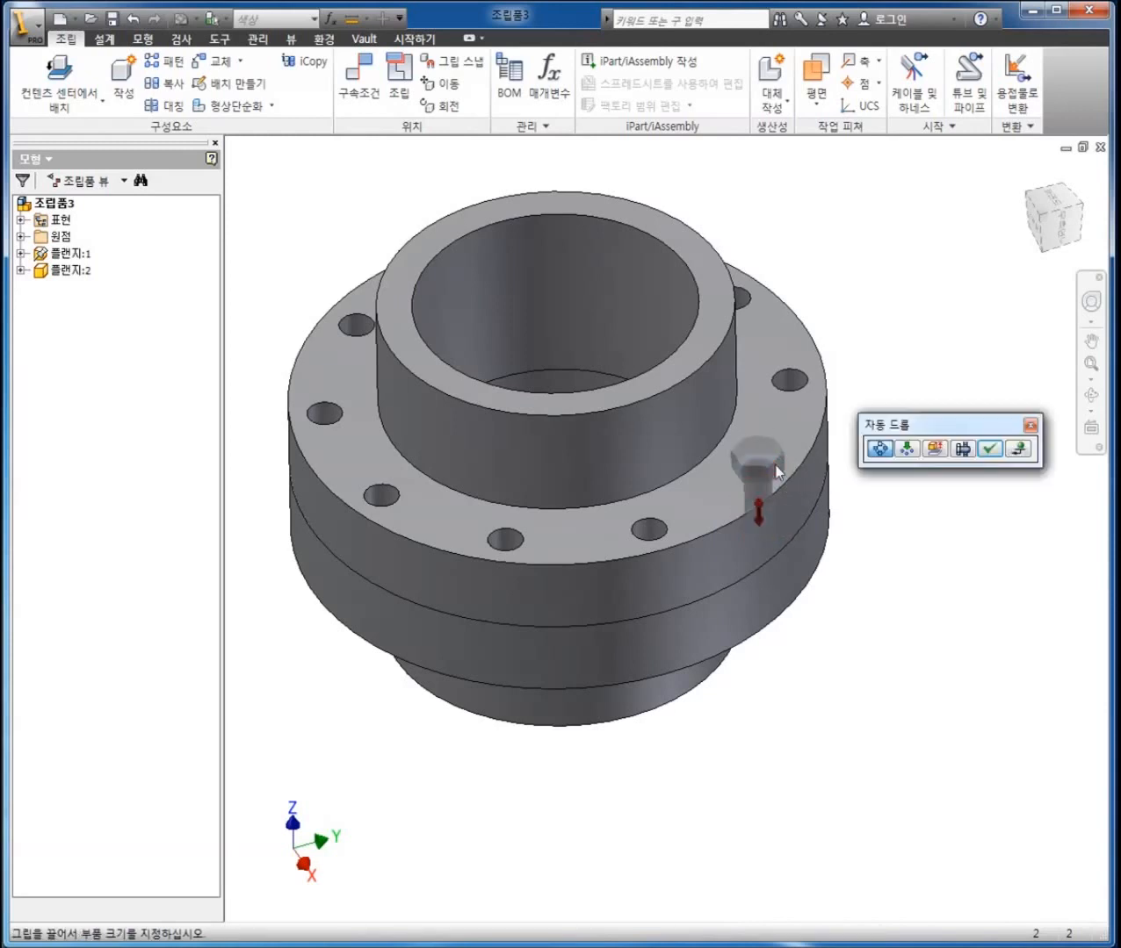
Step: Lengthen the previewed bolt to M8 x 1.25 x 50 so it passes through both flanges
{"action": "left_click", "coordinate": [1071, 236]}
{"action": "scroll", "coordinate": [724, 502], "scroll_direction": "up", "scroll_amount": 5}
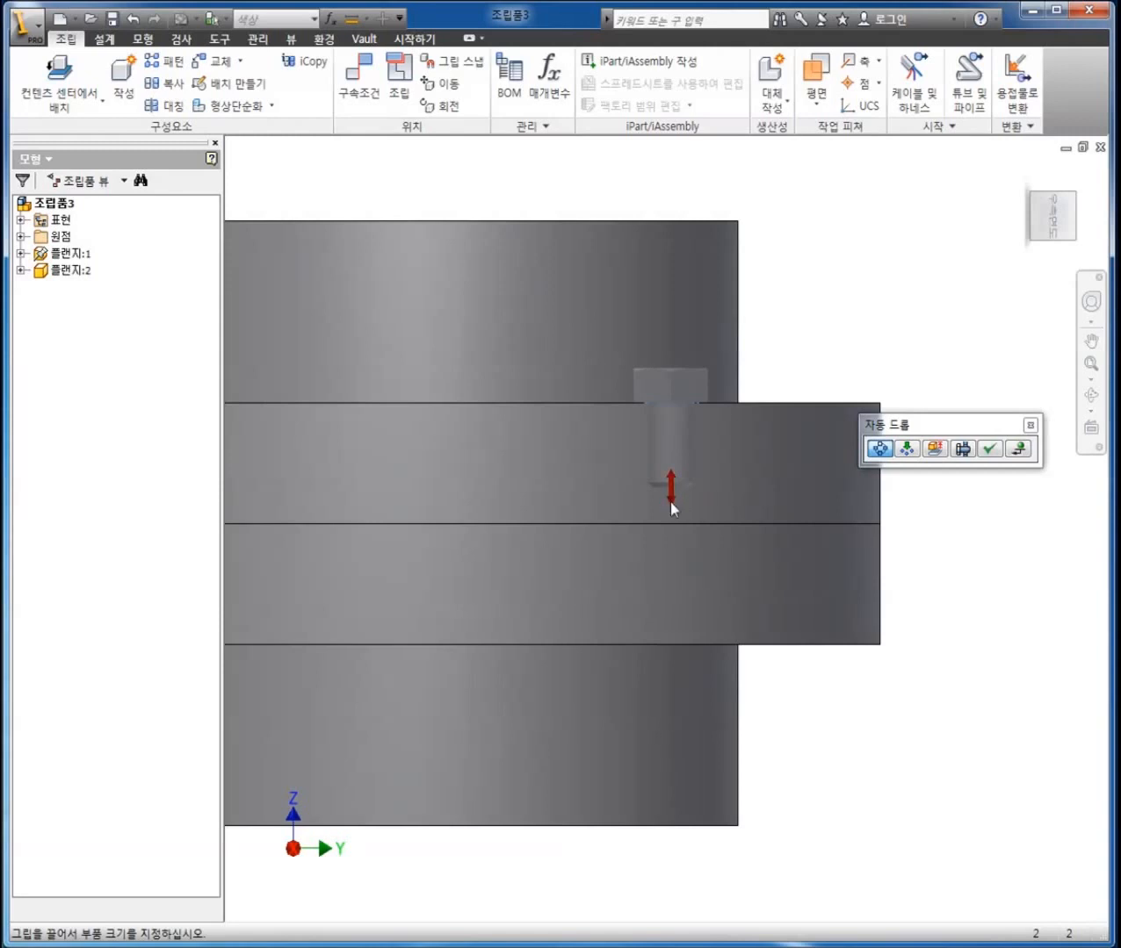
{"action": "left_click_drag", "start_coordinate": [670, 499], "coordinate": [671, 645]}
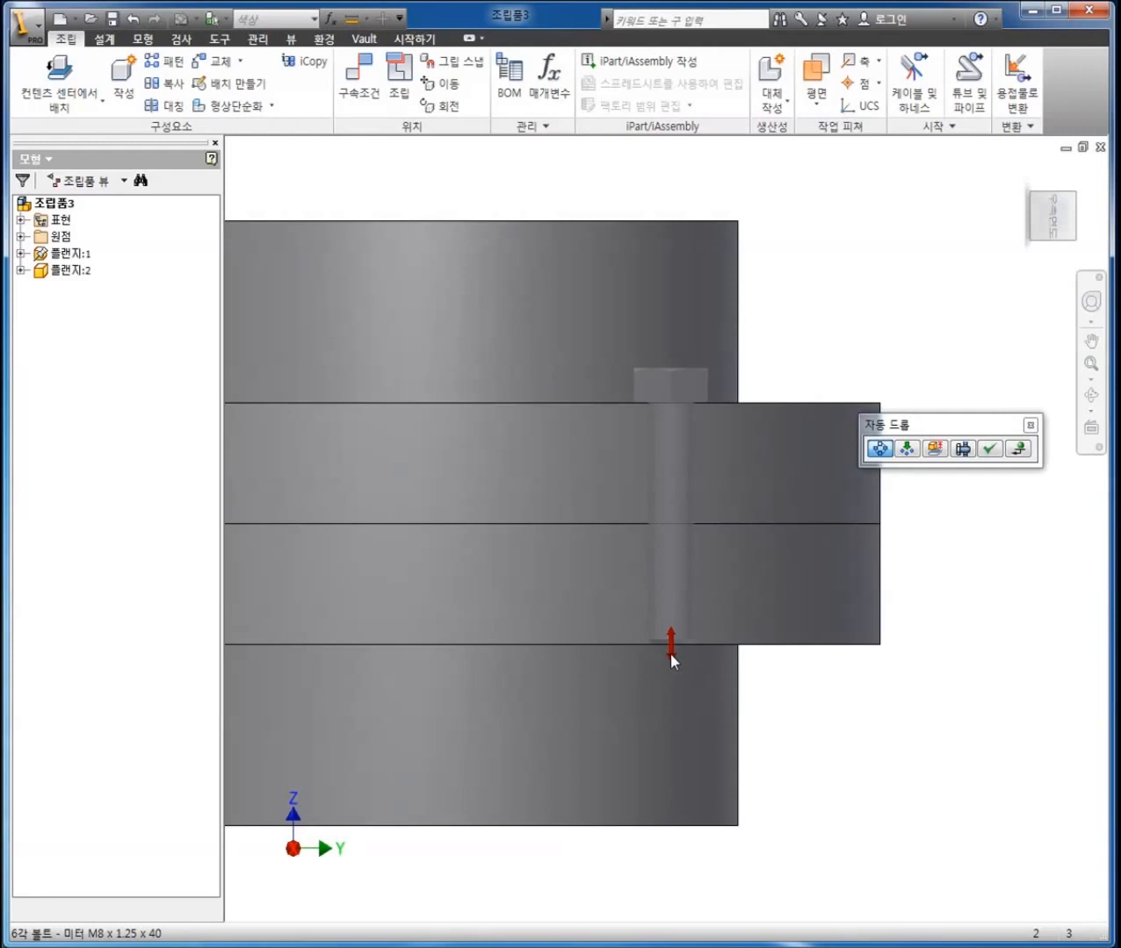
{"action": "left_click_drag", "start_coordinate": [671, 656], "coordinate": [671, 692]}
{"action": "left_click_drag", "start_coordinate": [936, 424], "coordinate": [906, 306]}
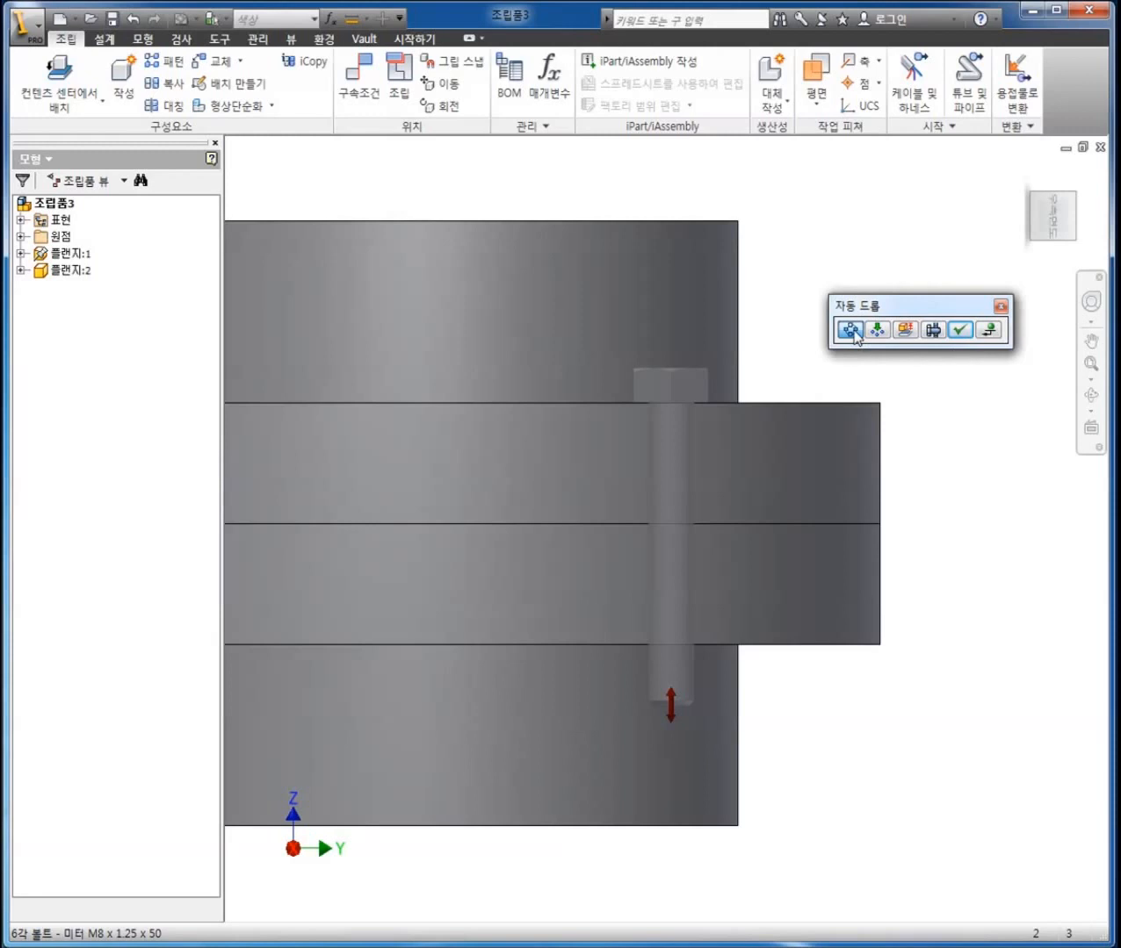
Step: Insert the M8 x 1.25 x 50 bolts into all the flange's patterned holes and end bolt placement
{"action": "key", "text": "F4"}
{"action": "left_click_drag", "start_coordinate": [748, 393], "coordinate": [846, 463]}
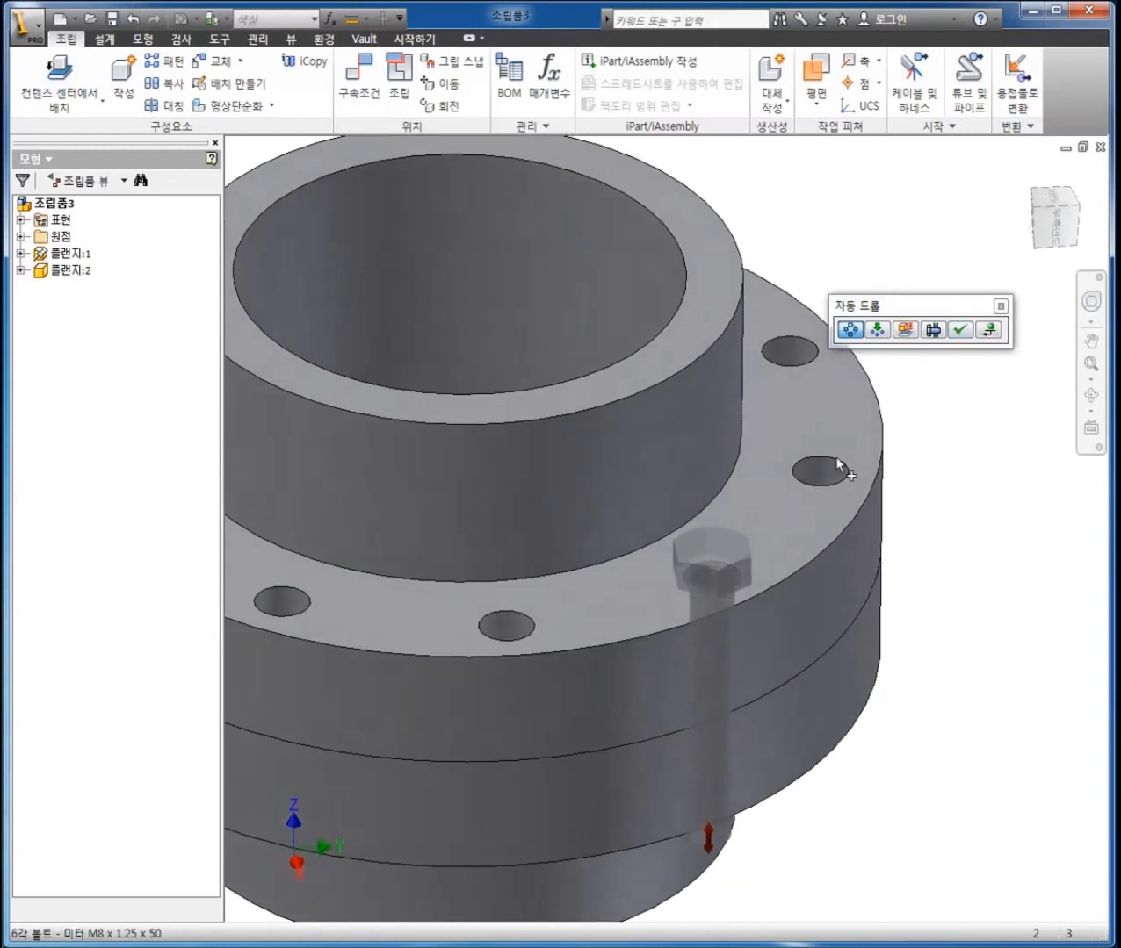
{"action": "left_click", "coordinate": [958, 330]}
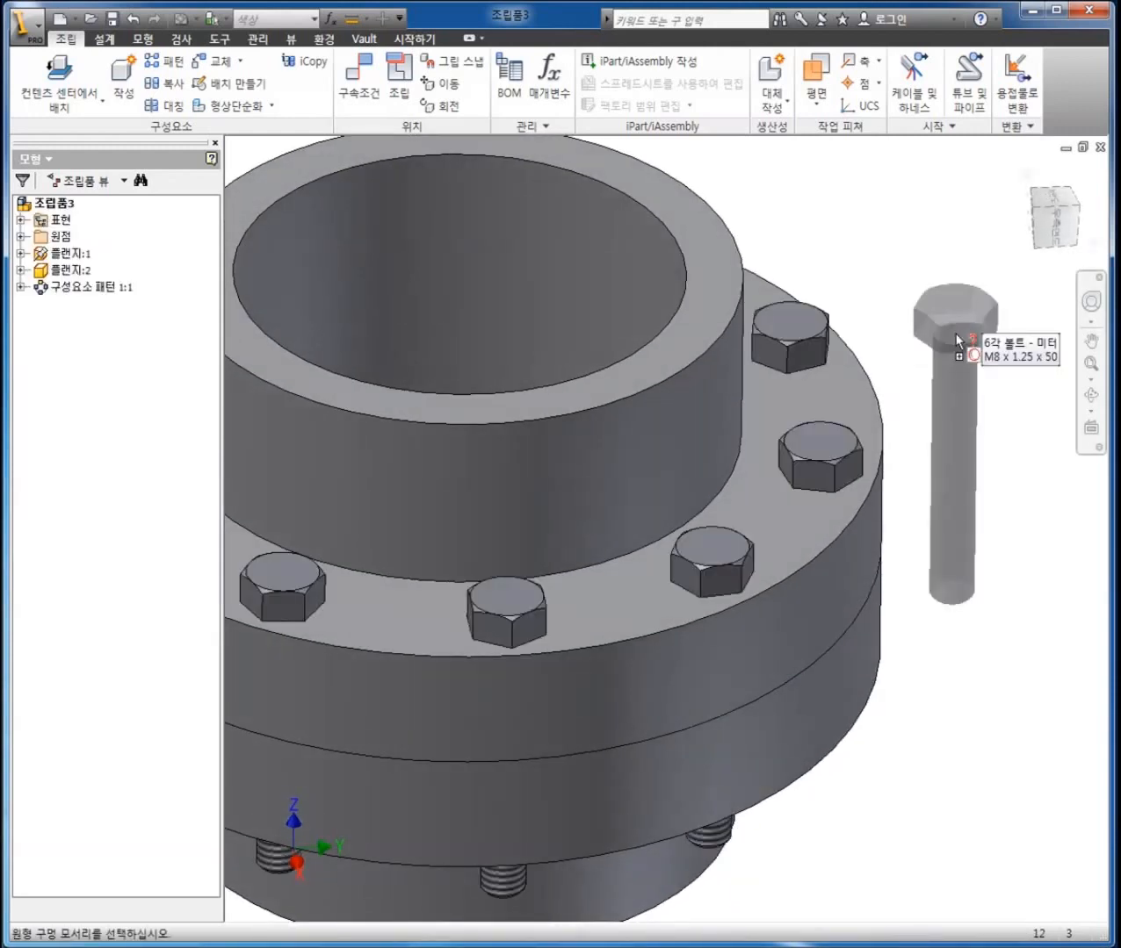
{"action": "key", "text": "Escape"}
{"action": "key", "text": "Home"}
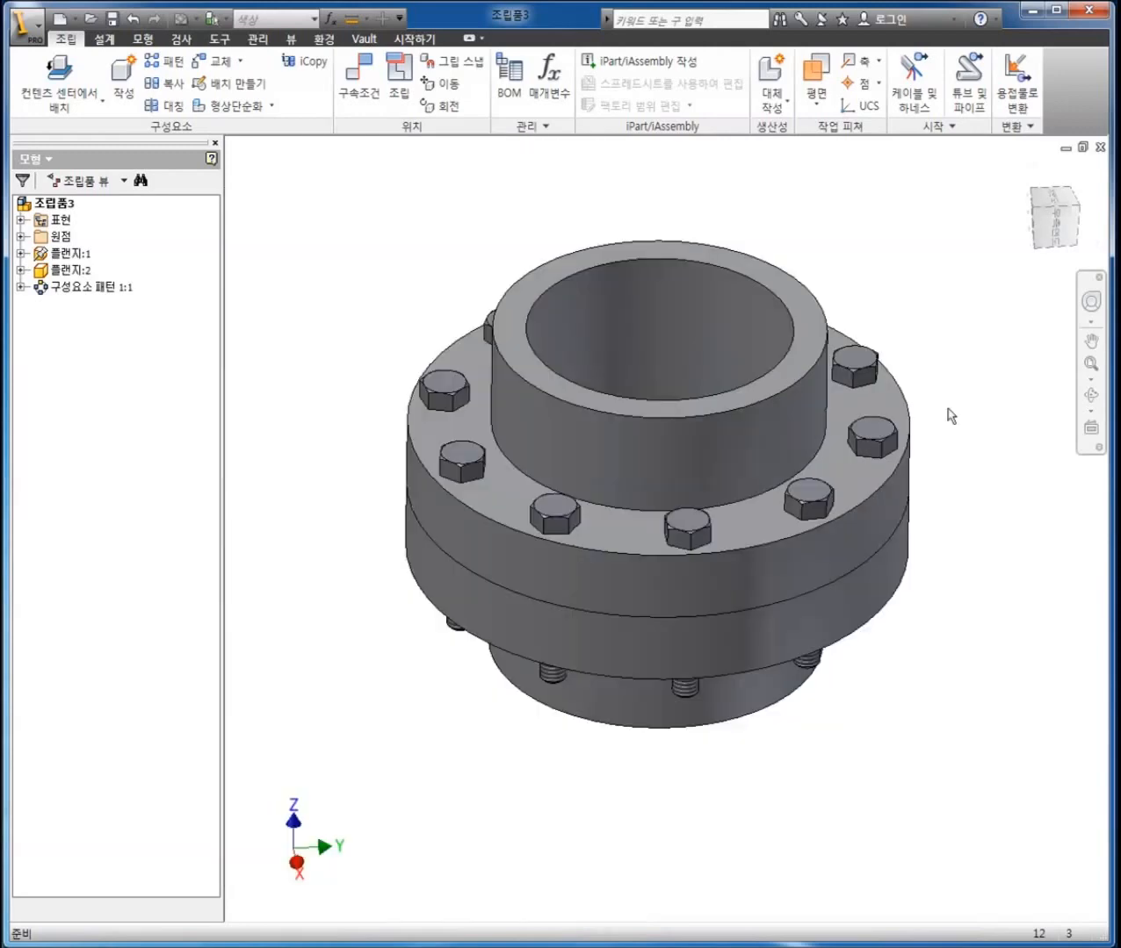
Step: Choose the metric hex jam nut (6각 잼 너트 - 미터) from the Content Center's hex nuts for placement
{"action": "key", "text": "F4"}
{"action": "left_click_drag", "start_coordinate": [837, 434], "coordinate": [815, 310]}
{"action": "left_click_drag", "start_coordinate": [758, 363], "coordinate": [800, 419]}
{"action": "middle_click_drag", "start_coordinate": [800, 419], "coordinate": [794, 489], "text": "shift"}
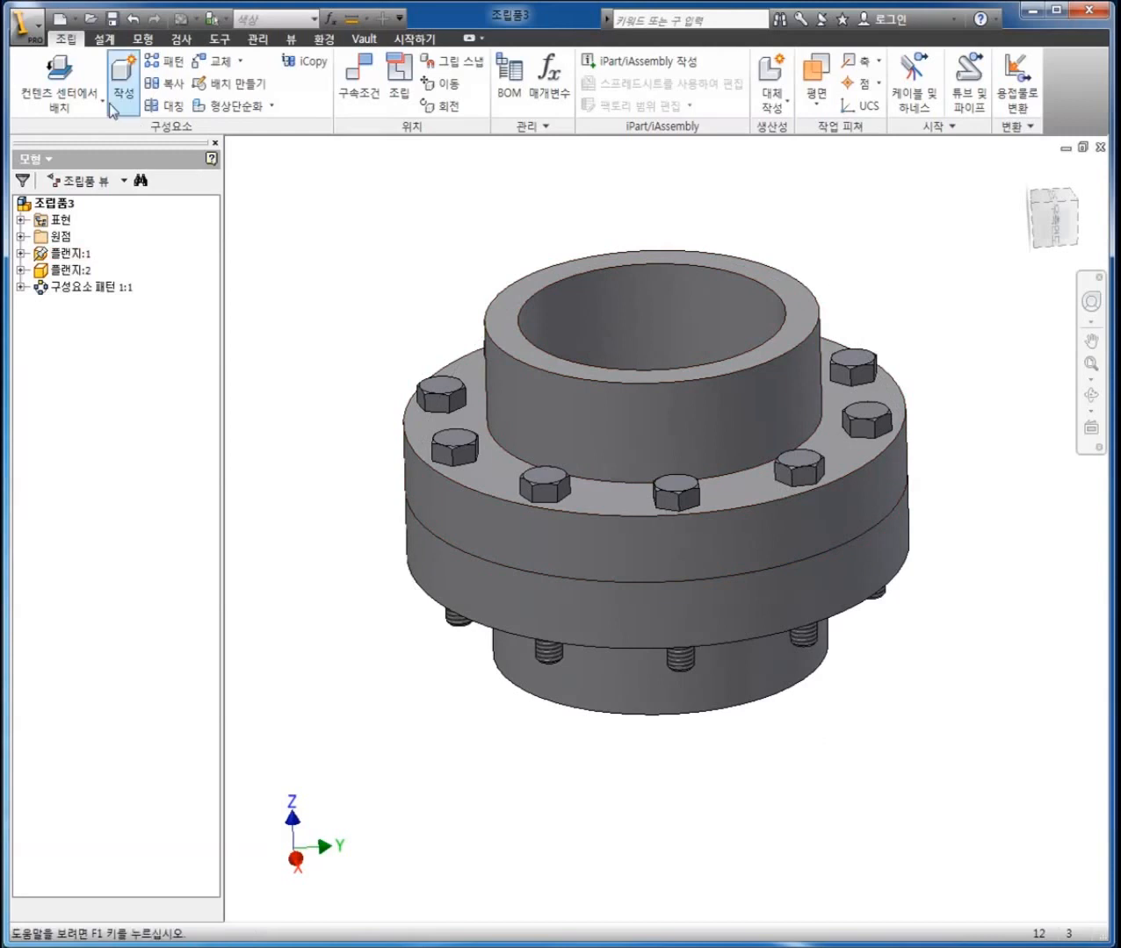
{"action": "left_click", "coordinate": [64, 66]}
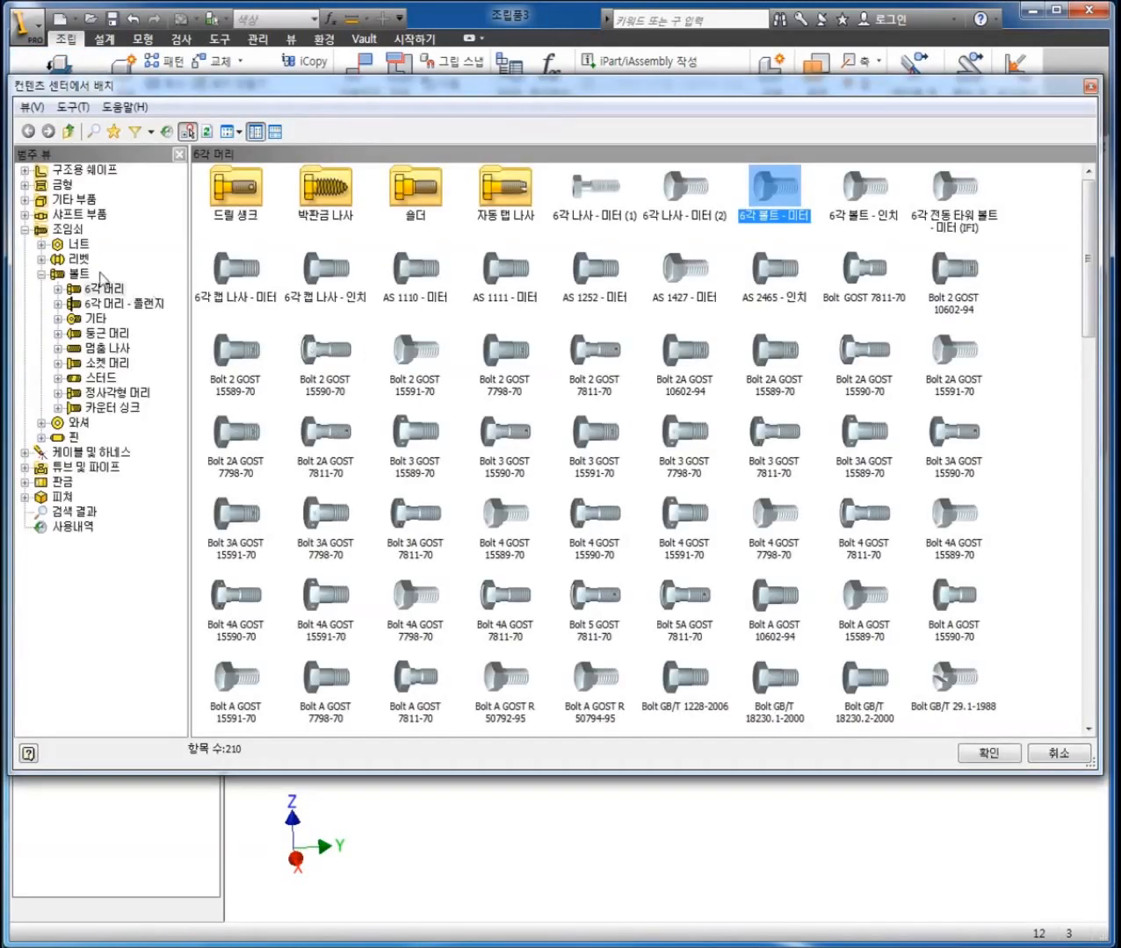
{"action": "left_click", "coordinate": [40, 273]}
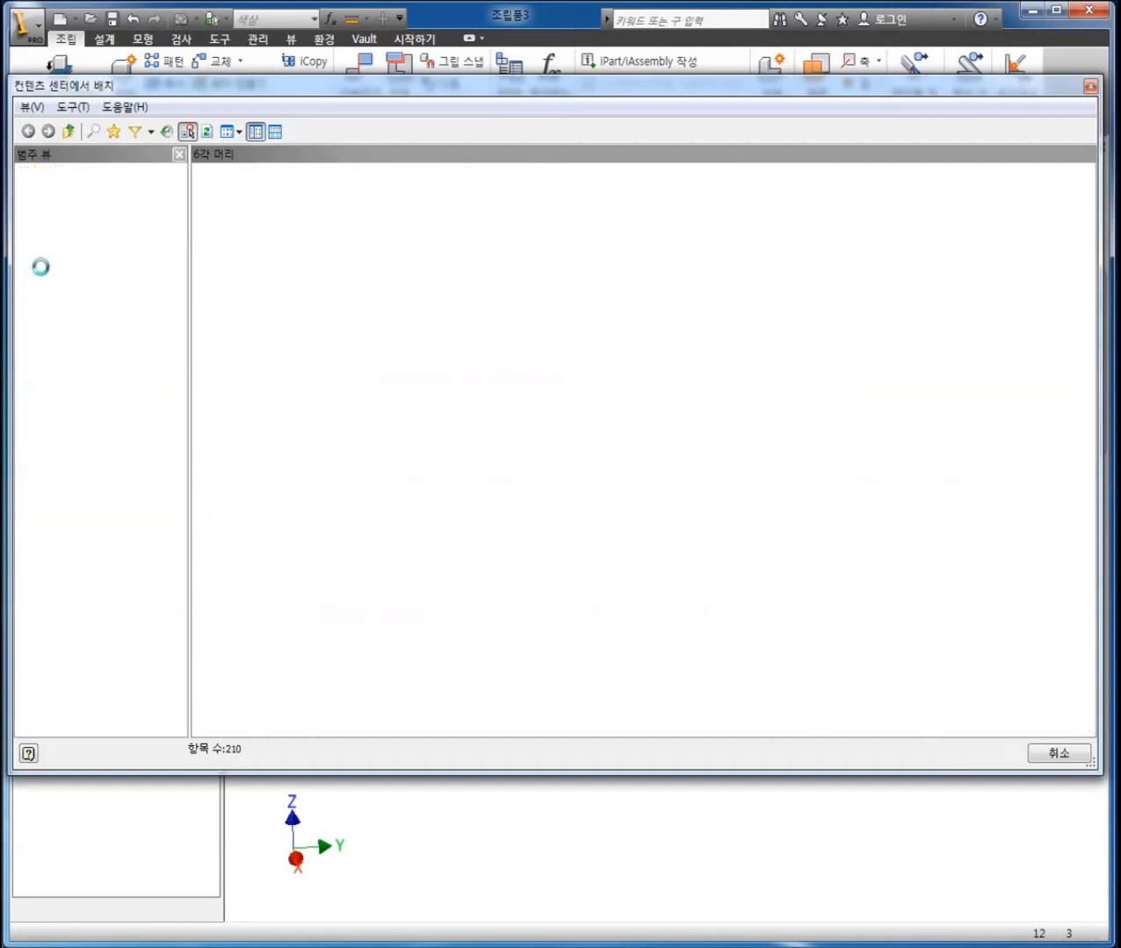
{"action": "left_click", "coordinate": [42, 245]}
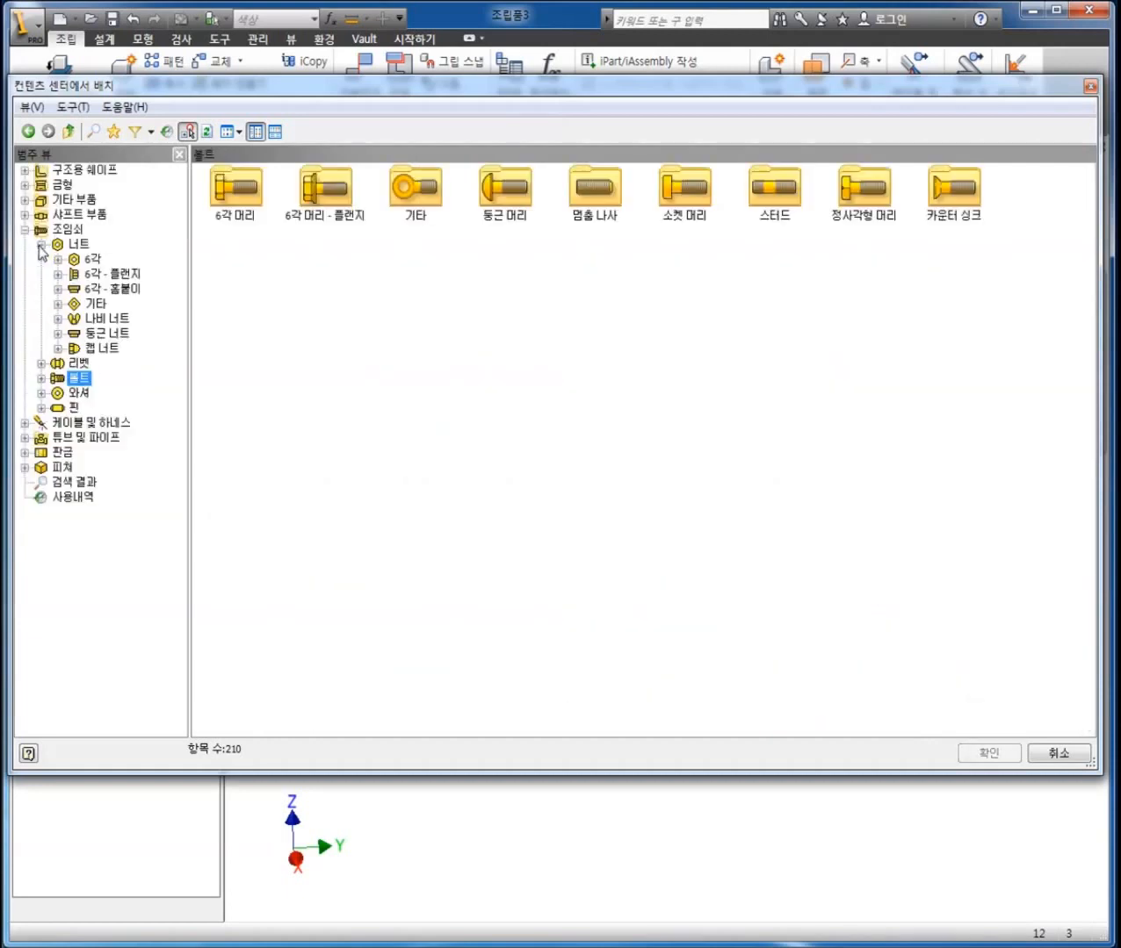
{"action": "left_click", "coordinate": [92, 259]}
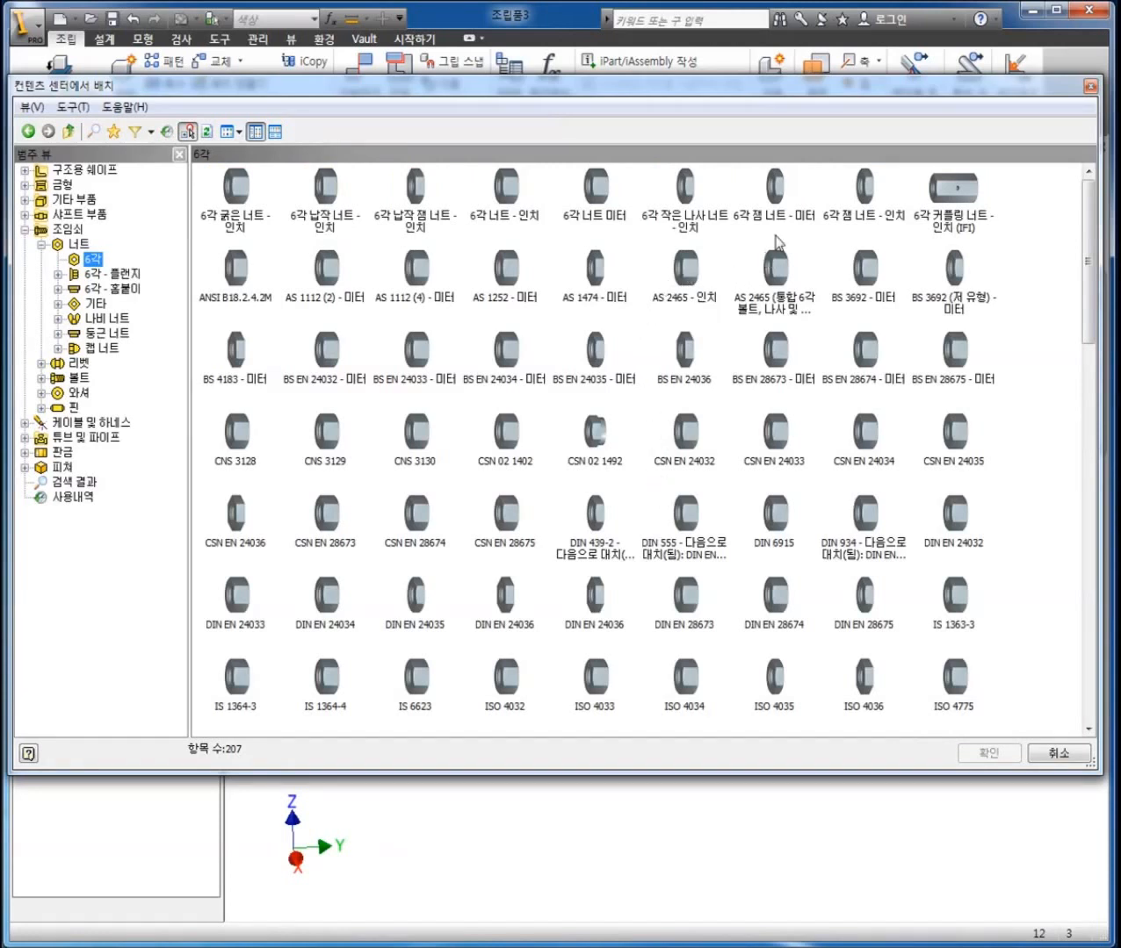
{"action": "left_click", "coordinate": [775, 195]}
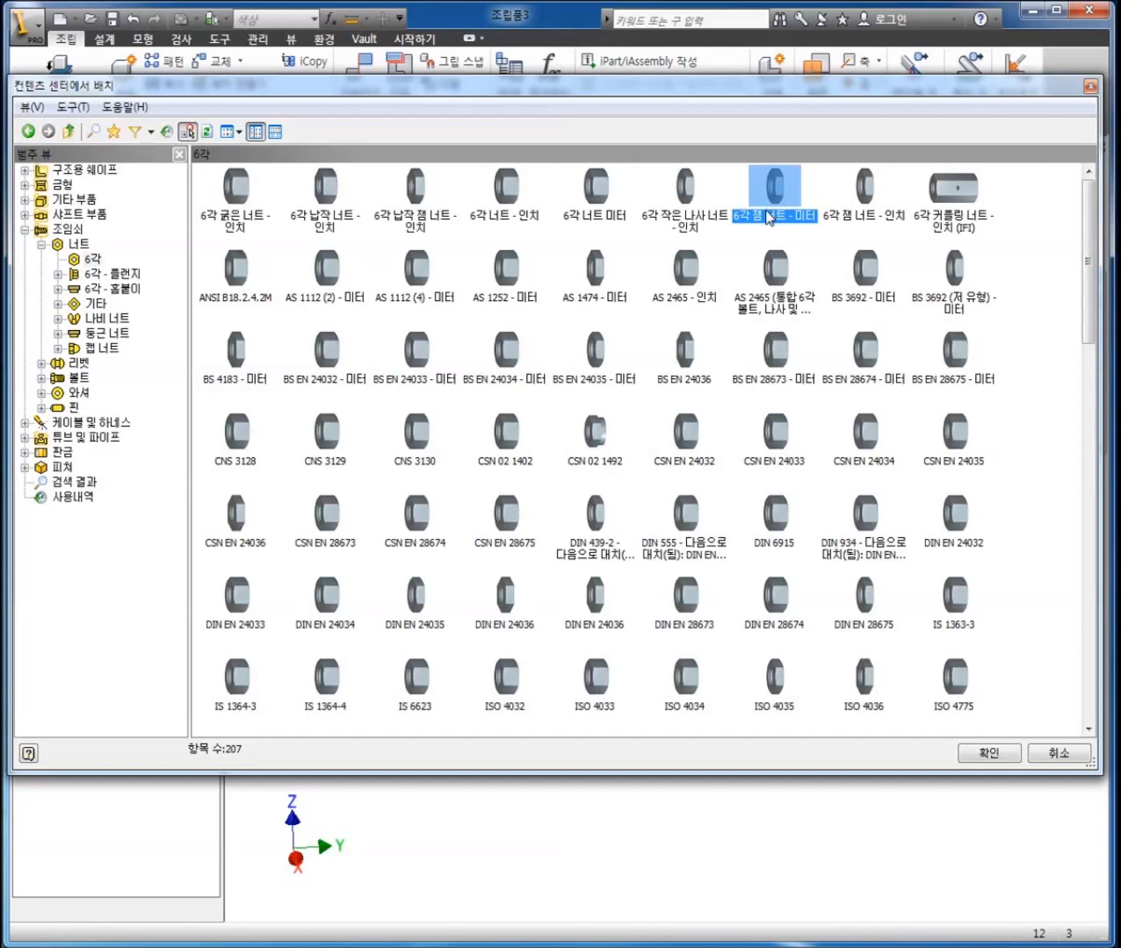
{"action": "left_click", "coordinate": [988, 753]}
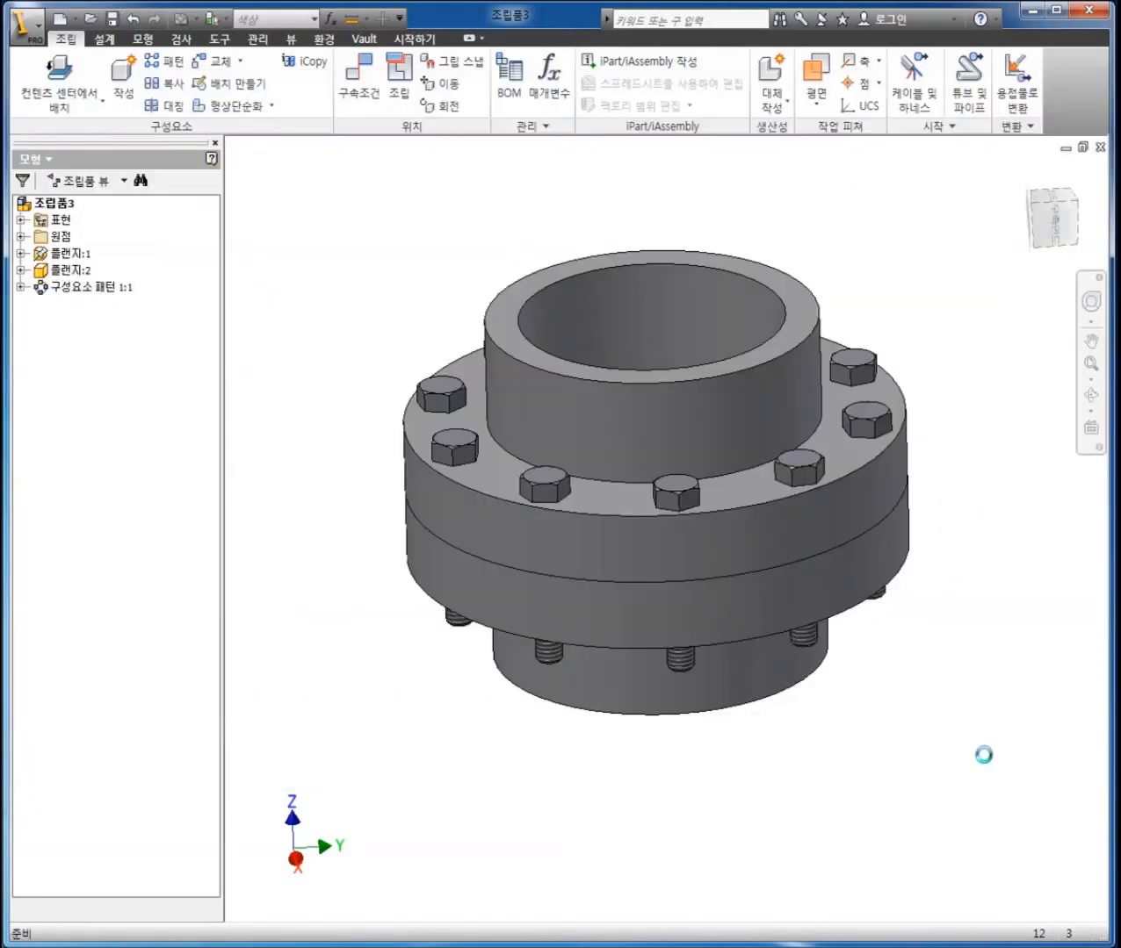
Step: Place one M8 x 1.25 jam nut on a bolt end against the lower flange's underside and end nut placement
{"action": "key", "text": "F4"}
{"action": "left_click_drag", "start_coordinate": [865, 581], "coordinate": [843, 393]}
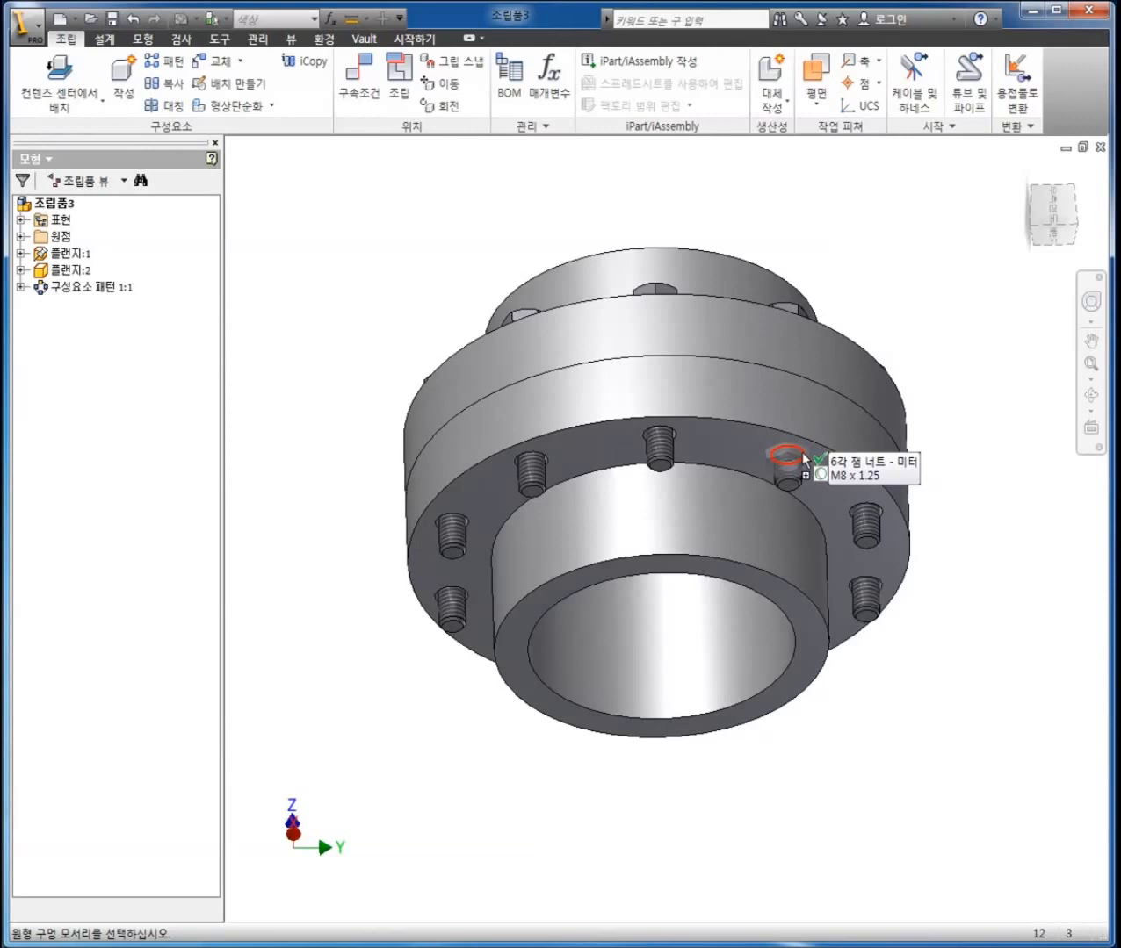
{"action": "left_click", "coordinate": [803, 457]}
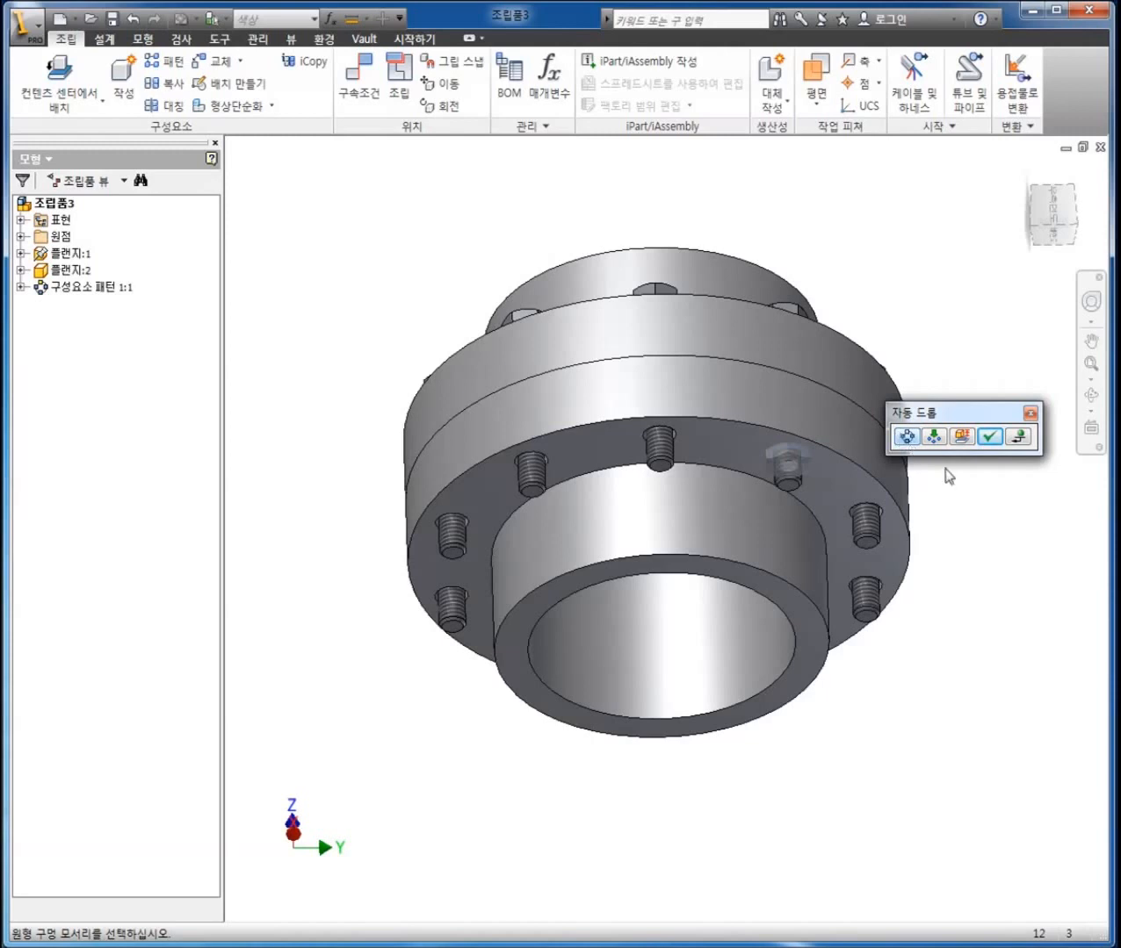
{"action": "left_click", "coordinate": [990, 435]}
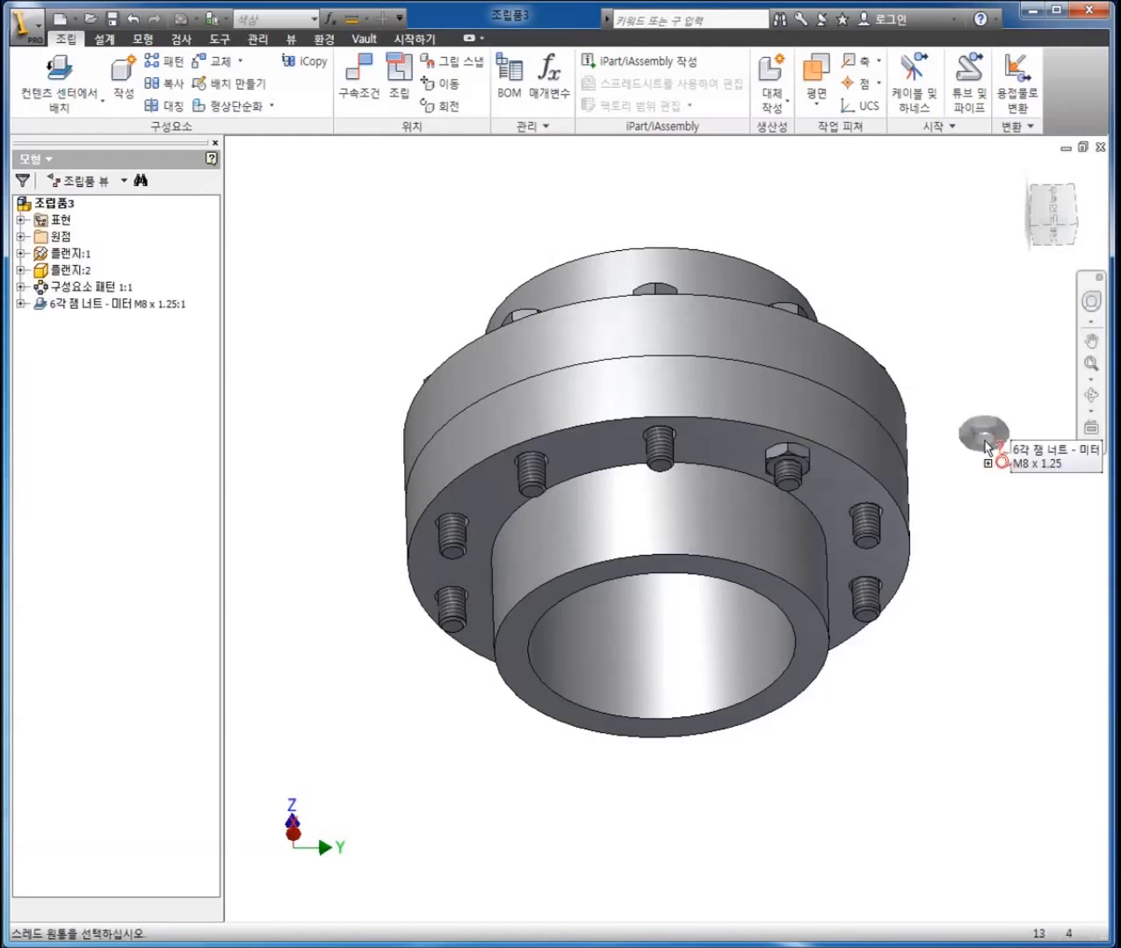
{"action": "right_click", "coordinate": [925, 339]}
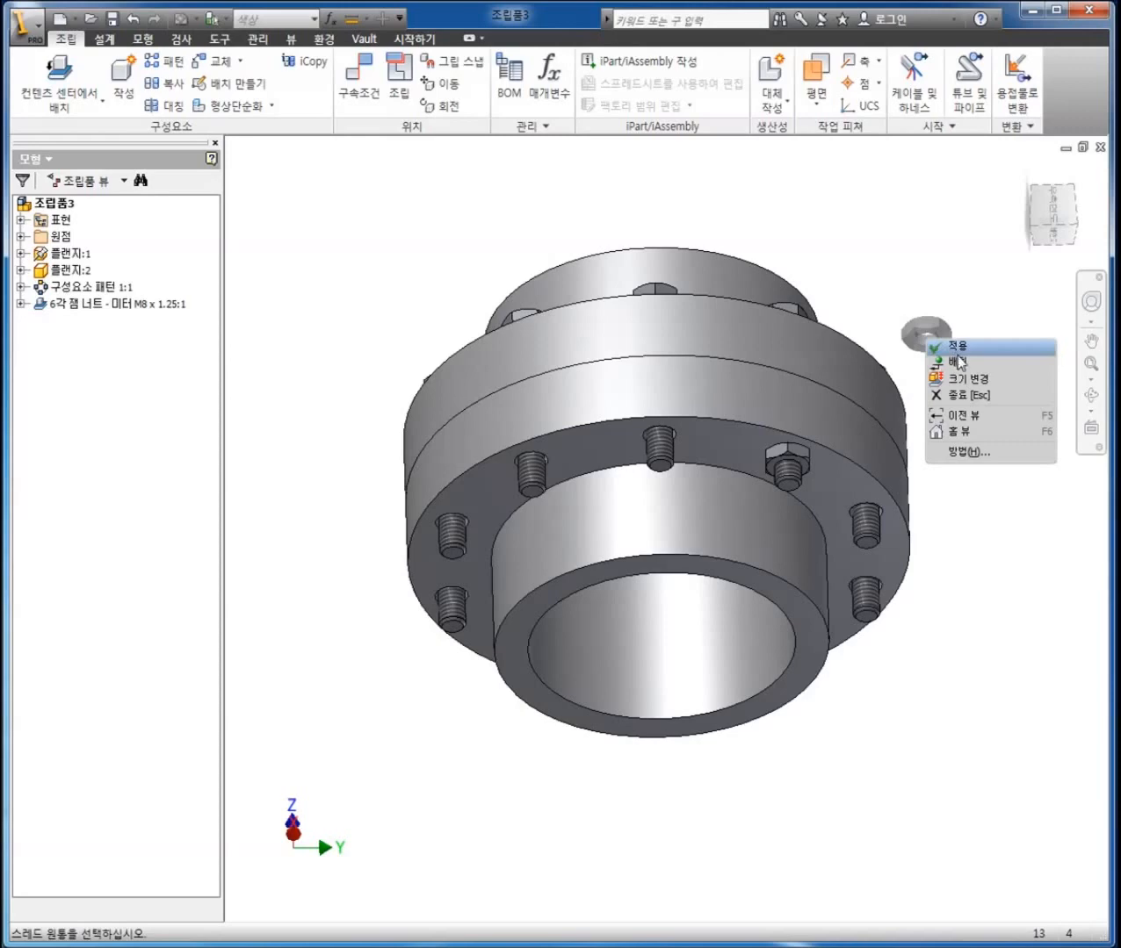
{"action": "left_click", "coordinate": [966, 395]}
Step: Set up a circular component pattern of the jam nut around the axis of the lower flange's bore
{"action": "middle_click_drag", "start_coordinate": [926, 381], "coordinate": [786, 322], "text": "shift"}
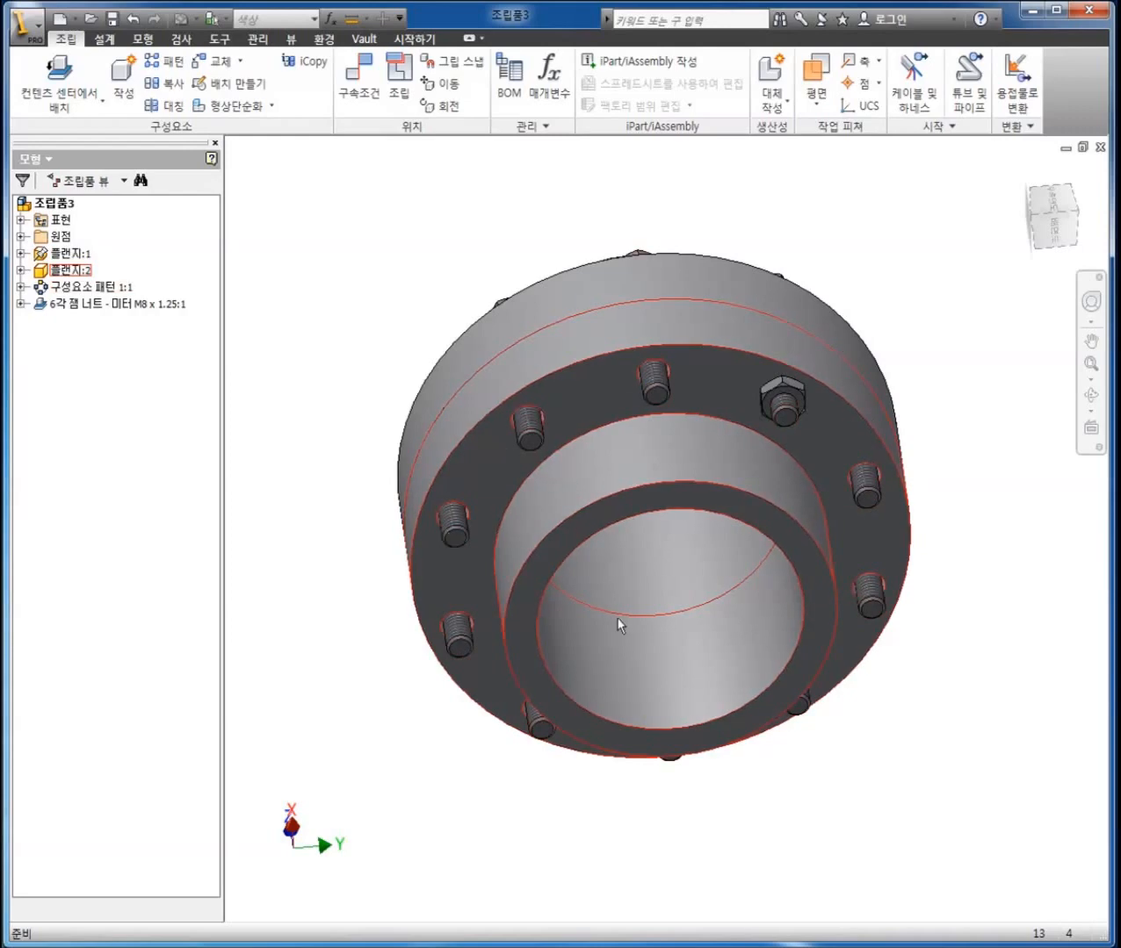
{"action": "middle_click_drag", "start_coordinate": [666, 415], "coordinate": [706, 425], "text": "shift"}
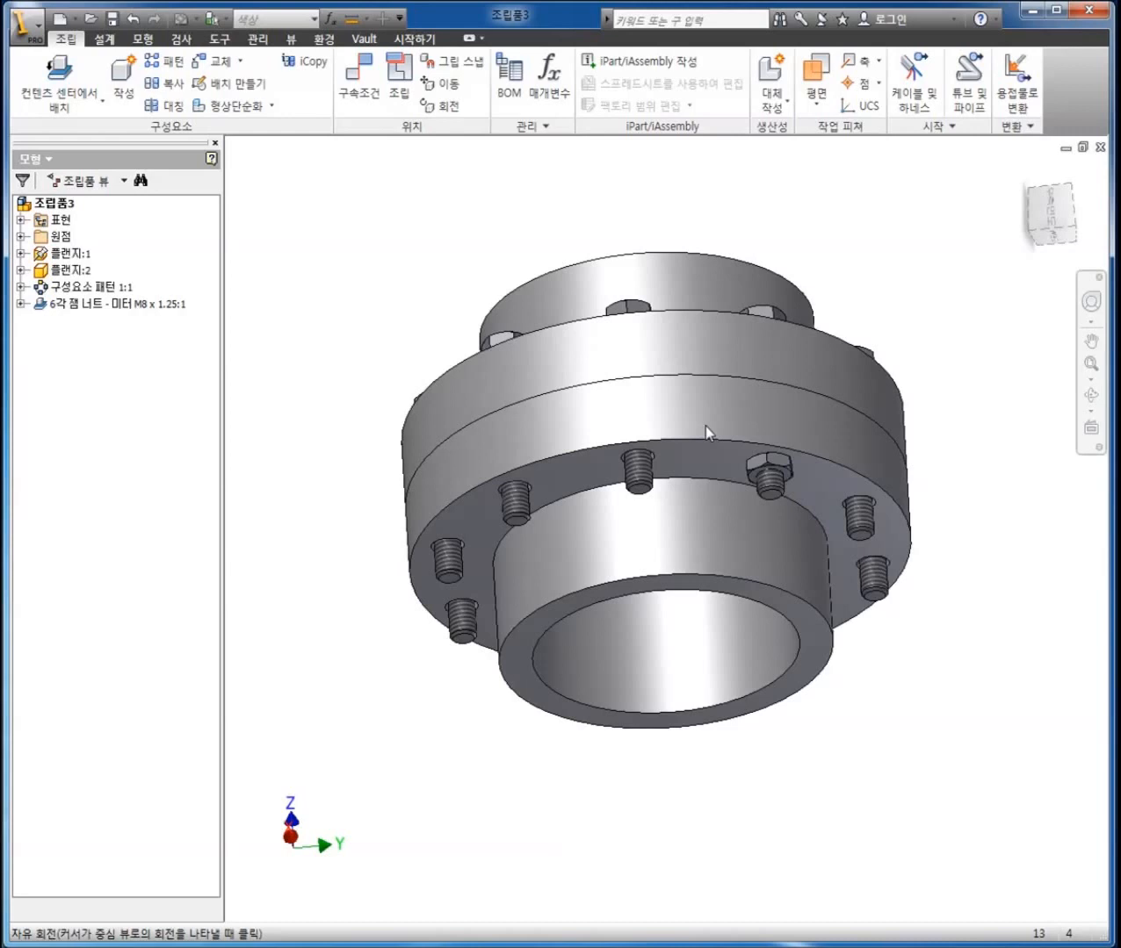
{"action": "key", "text": "Escape"}
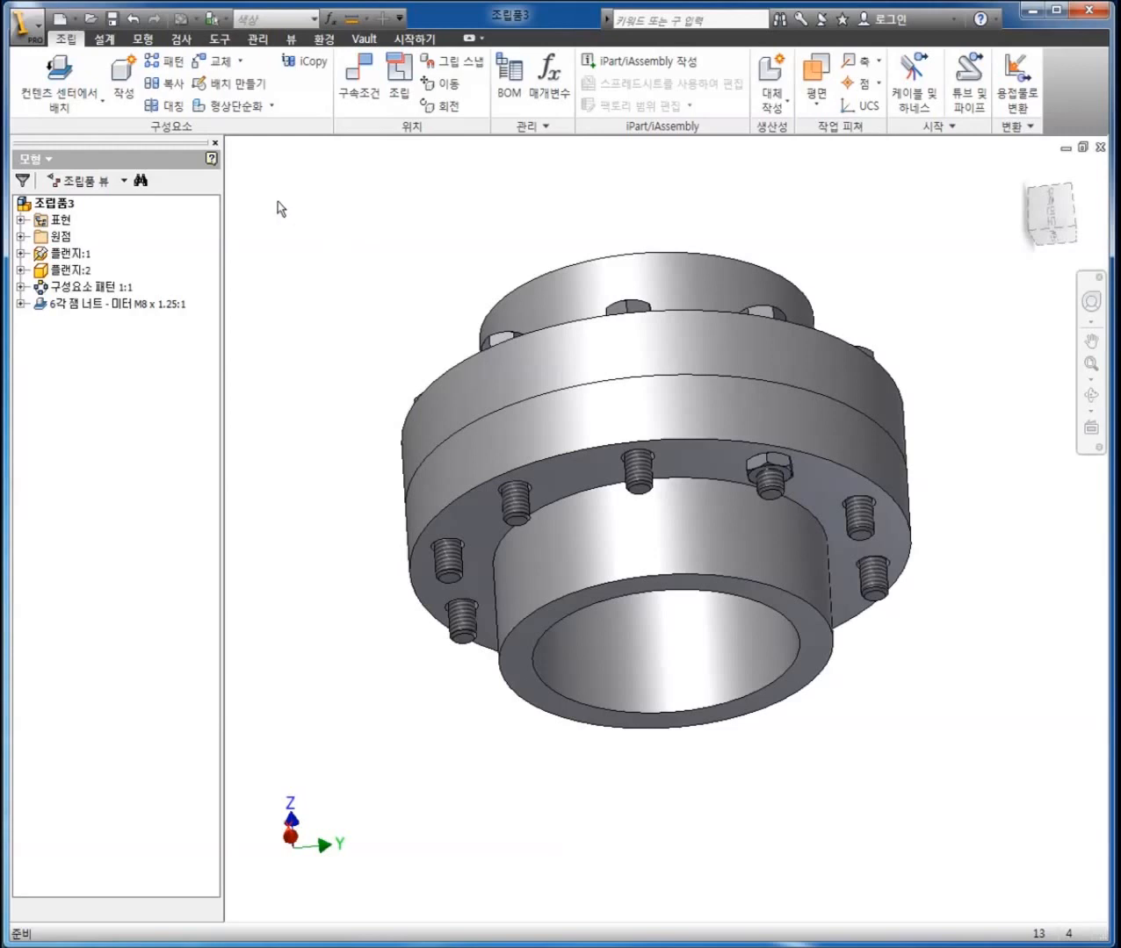
{"action": "left_click", "coordinate": [164, 61]}
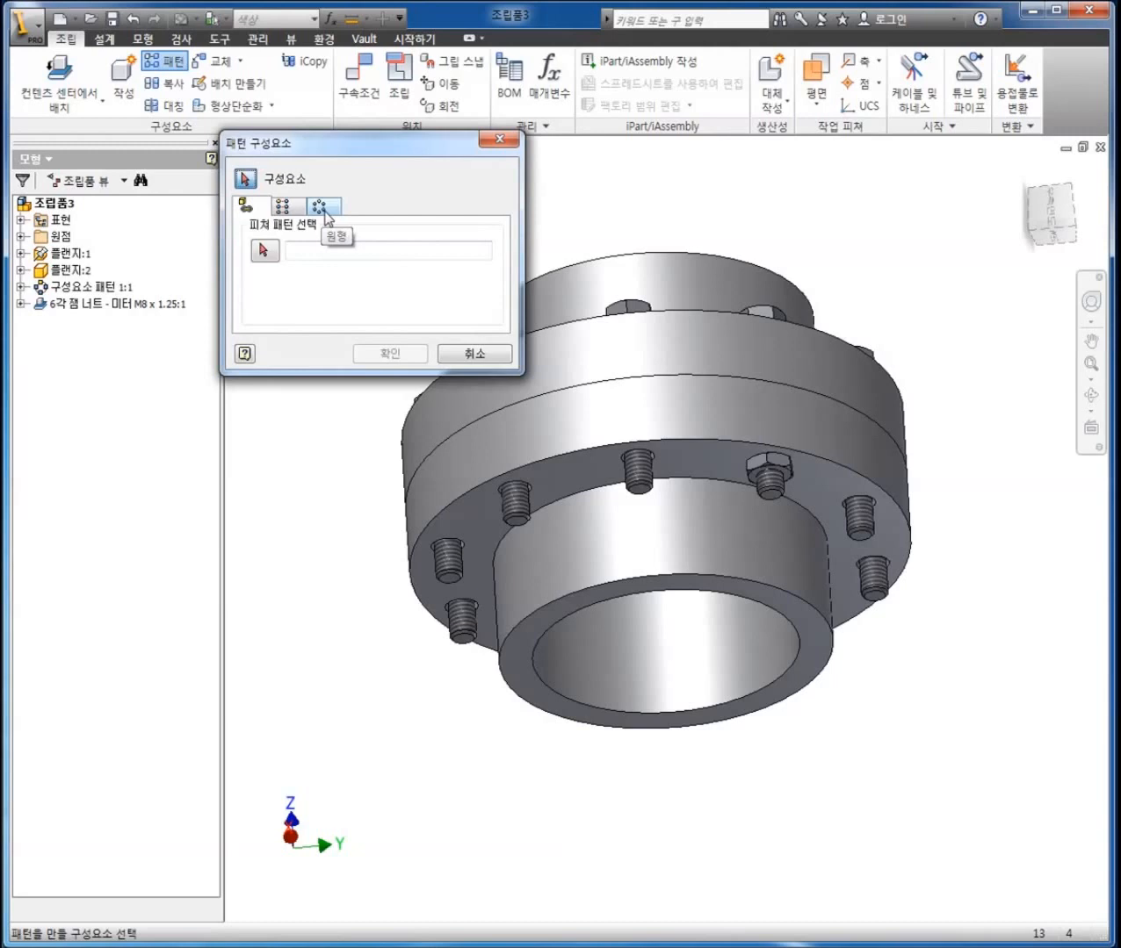
{"action": "left_click", "coordinate": [770, 456]}
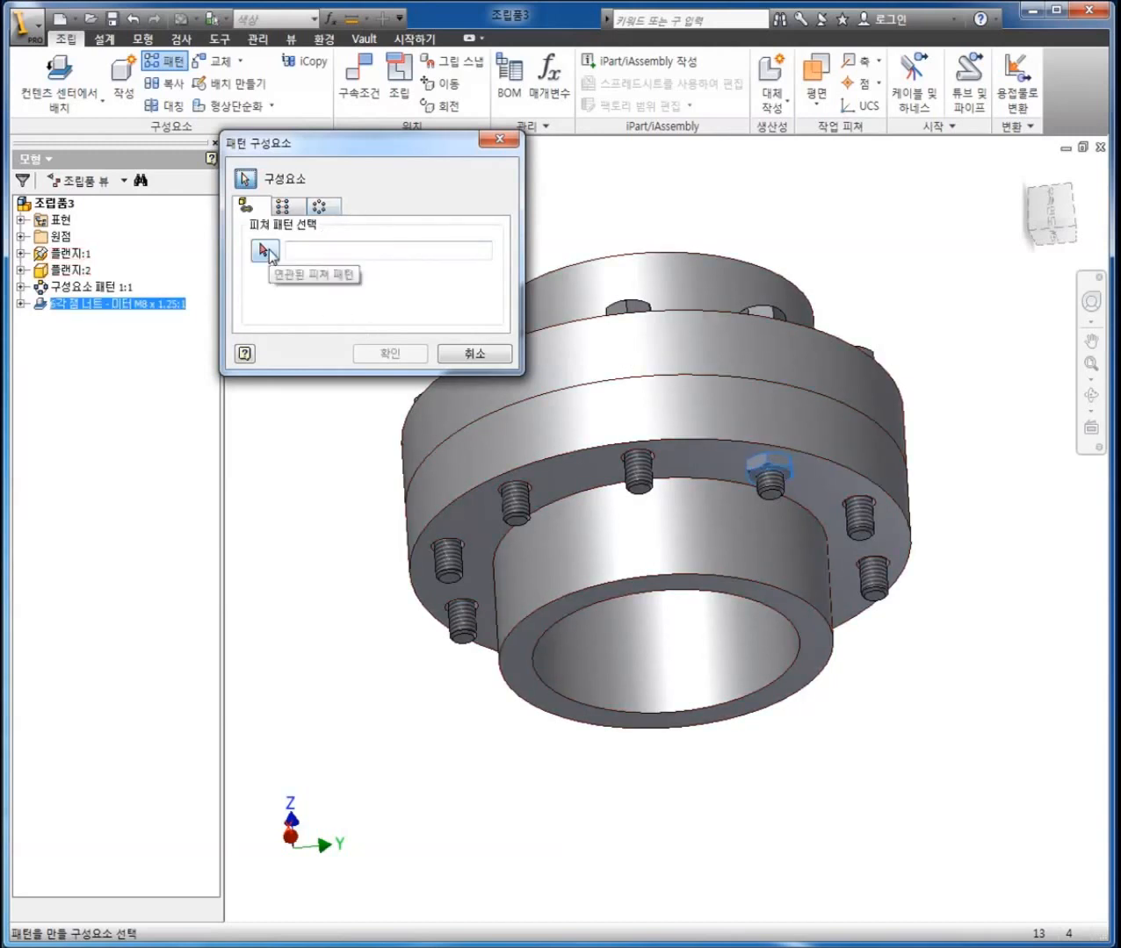
{"action": "left_click", "coordinate": [319, 209]}
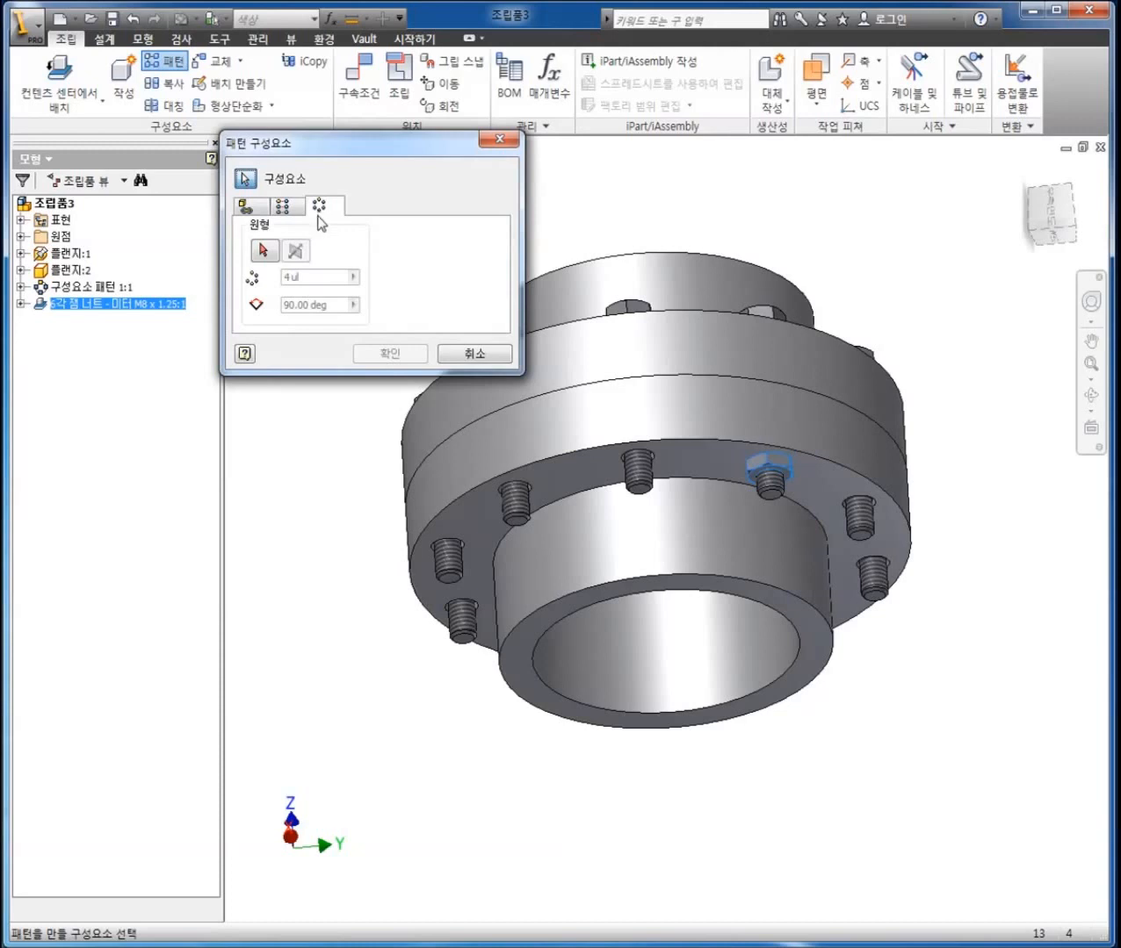
{"action": "left_click", "coordinate": [266, 251]}
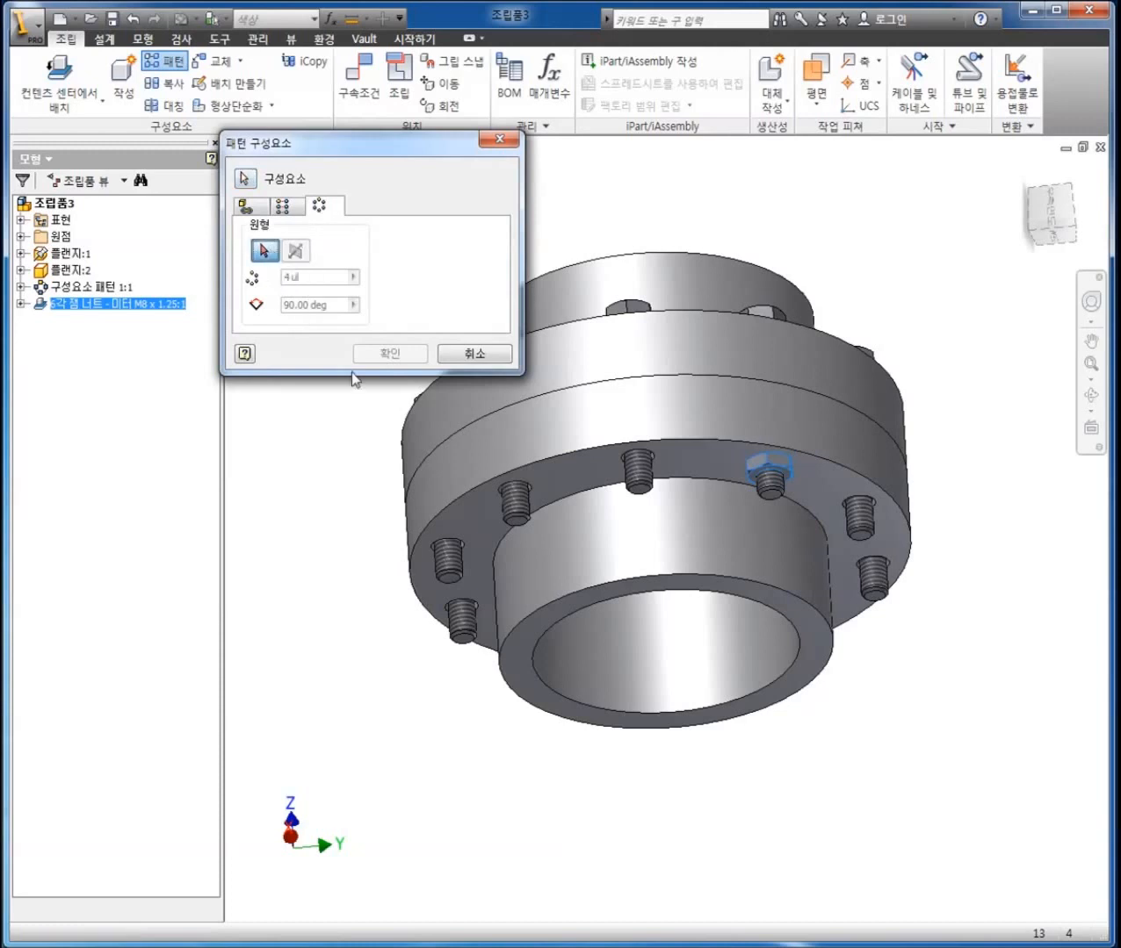
{"action": "left_click", "coordinate": [645, 670]}
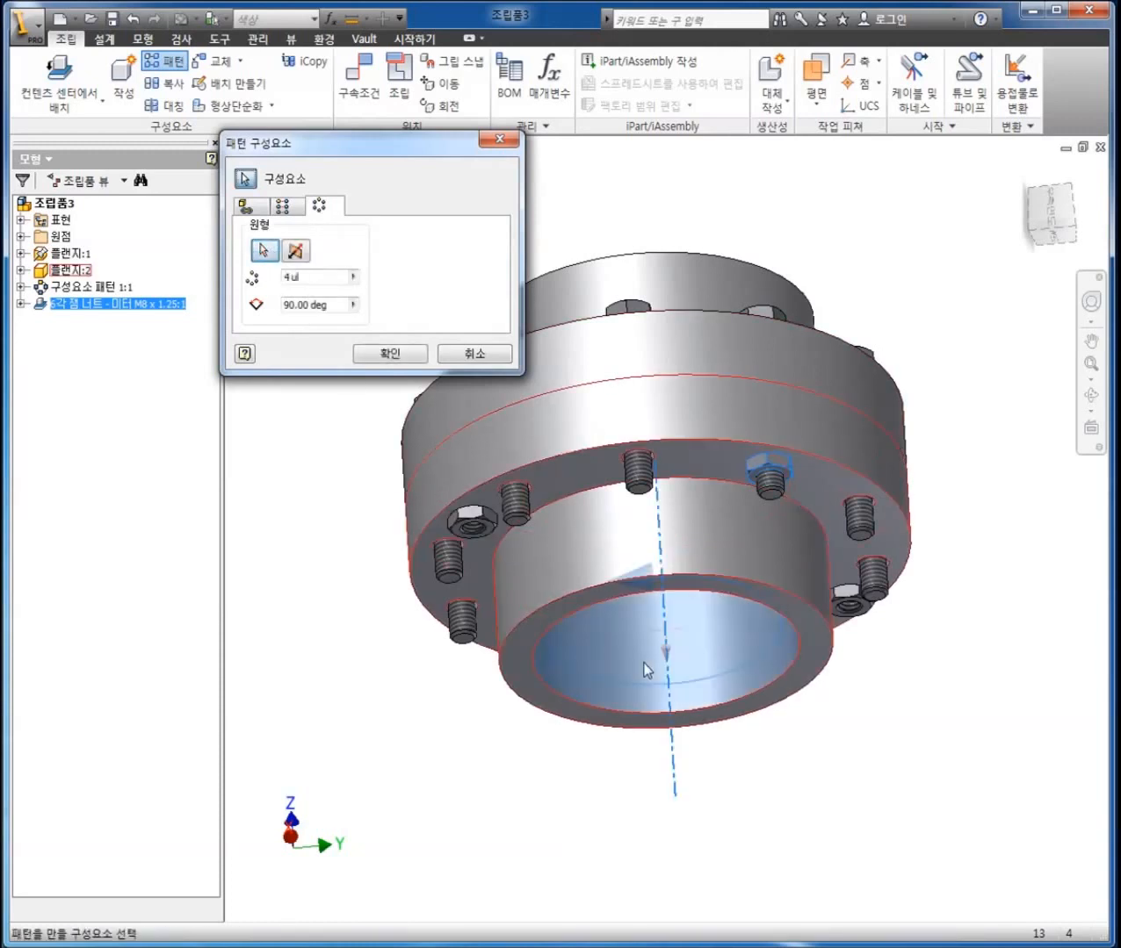
Step: Set the nut pattern to 10 instances at 36 degrees apart and create it
{"action": "key", "text": "F4"}
{"action": "left_click_drag", "start_coordinate": [717, 542], "coordinate": [713, 375]}
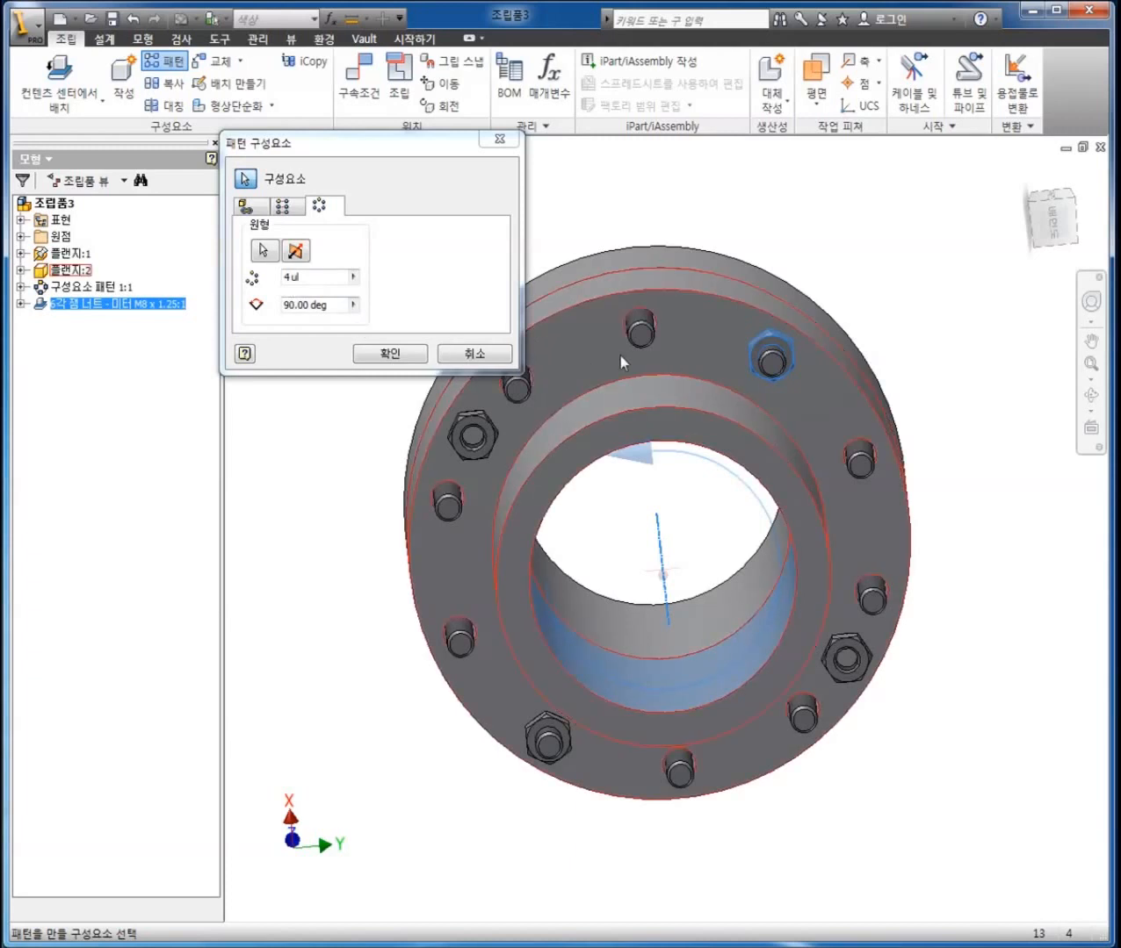
{"action": "double_click", "coordinate": [294, 276]}
{"action": "type", "text": "10"}
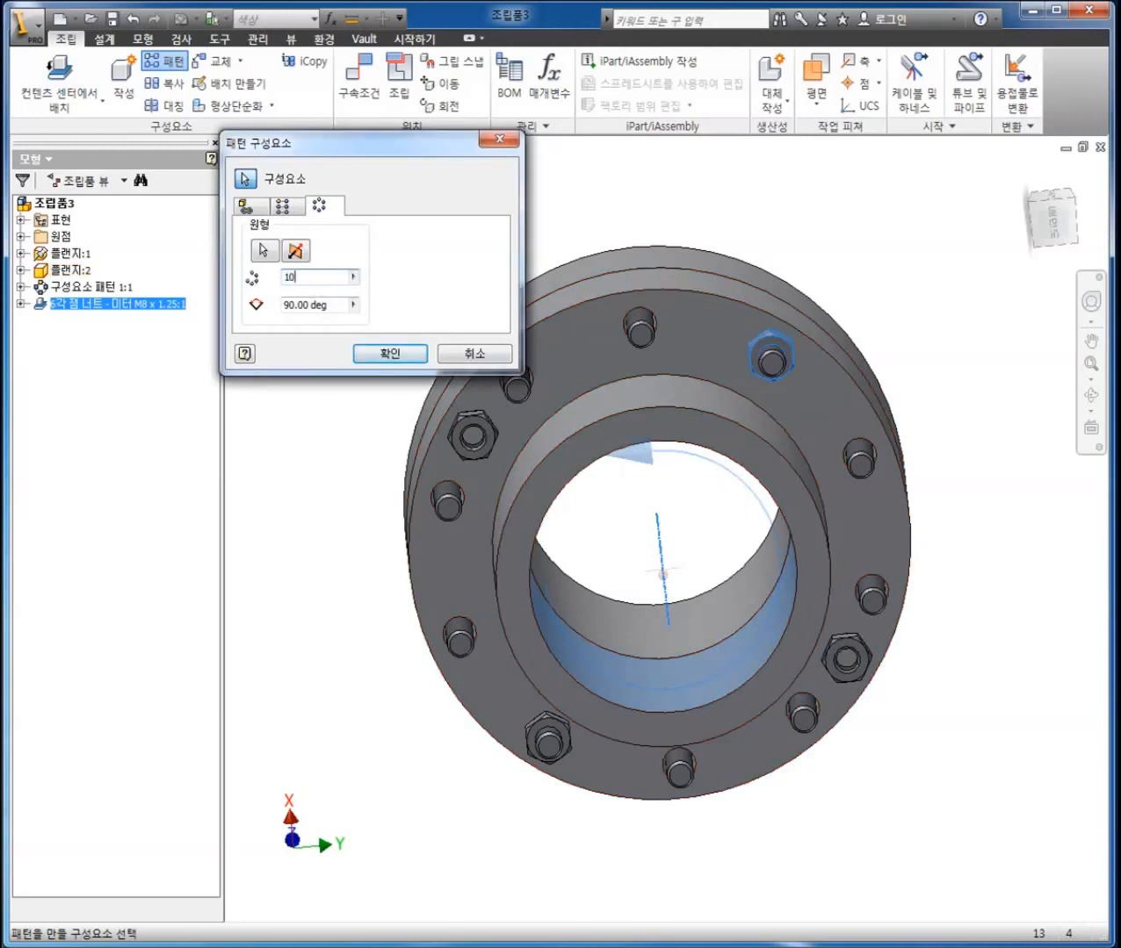
{"action": "double_click", "coordinate": [344, 305]}
{"action": "type", "text": "36"}
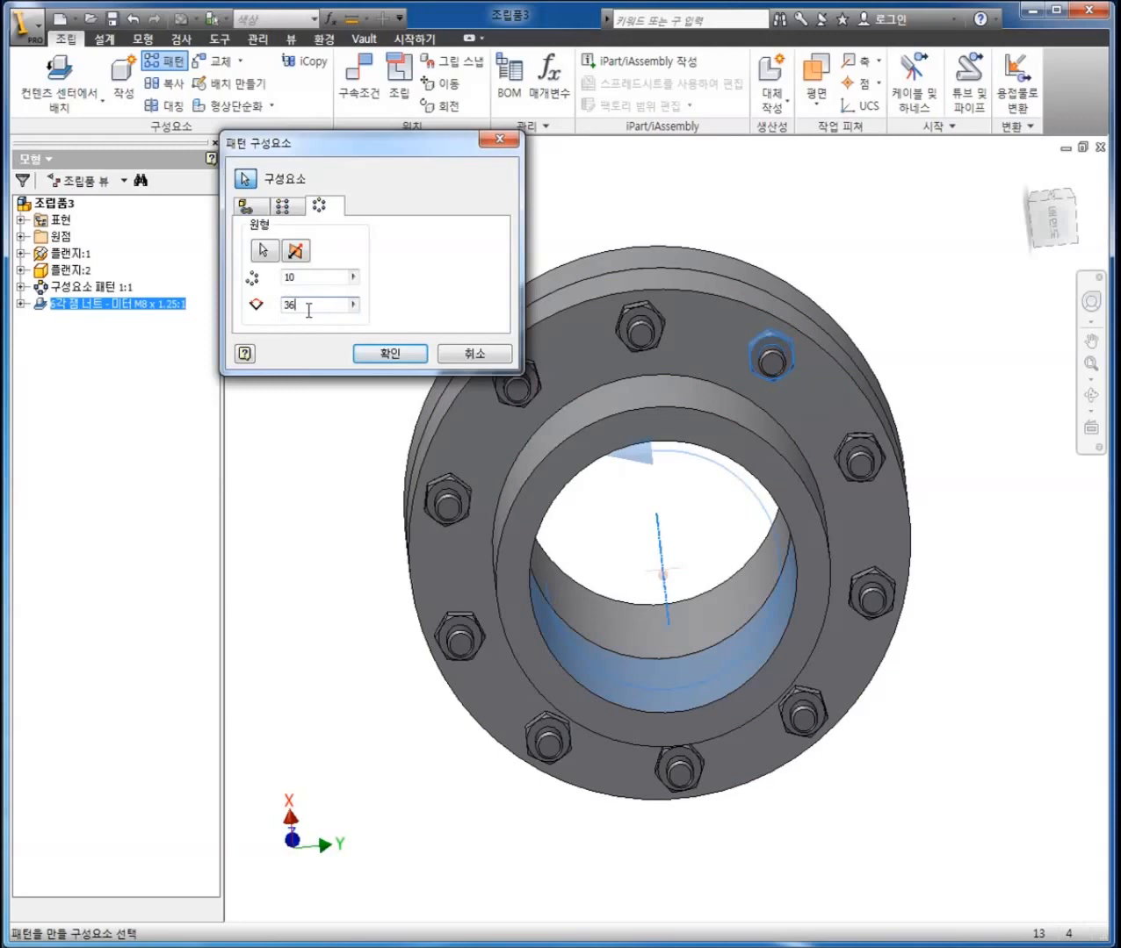
{"action": "left_click", "coordinate": [376, 353]}
Step: Expand both component patterns in the model tree and examine which bolt or nut each element represents
{"action": "key", "text": "F4"}
{"action": "left_click_drag", "start_coordinate": [620, 378], "coordinate": [557, 663]}
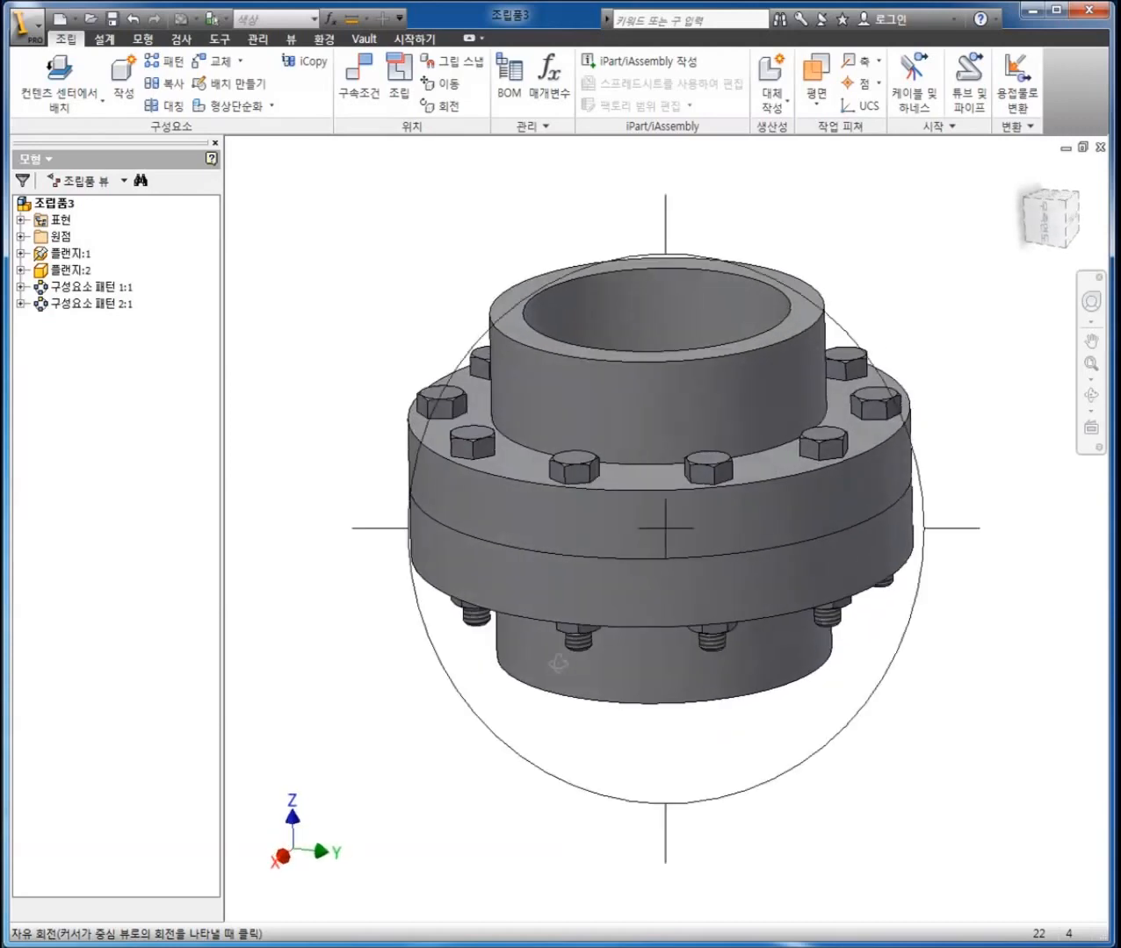
{"action": "left_click", "coordinate": [21, 304]}
{"action": "left_click", "coordinate": [90, 320]}
{"action": "left_click", "coordinate": [85, 356]}
{"action": "left_click", "coordinate": [85, 374]}
{"action": "left_click", "coordinate": [87, 406]}
{"action": "left_click", "coordinate": [86, 426]}
{"action": "left_click", "coordinate": [88, 454]}
{"action": "left_click", "coordinate": [20, 288]}
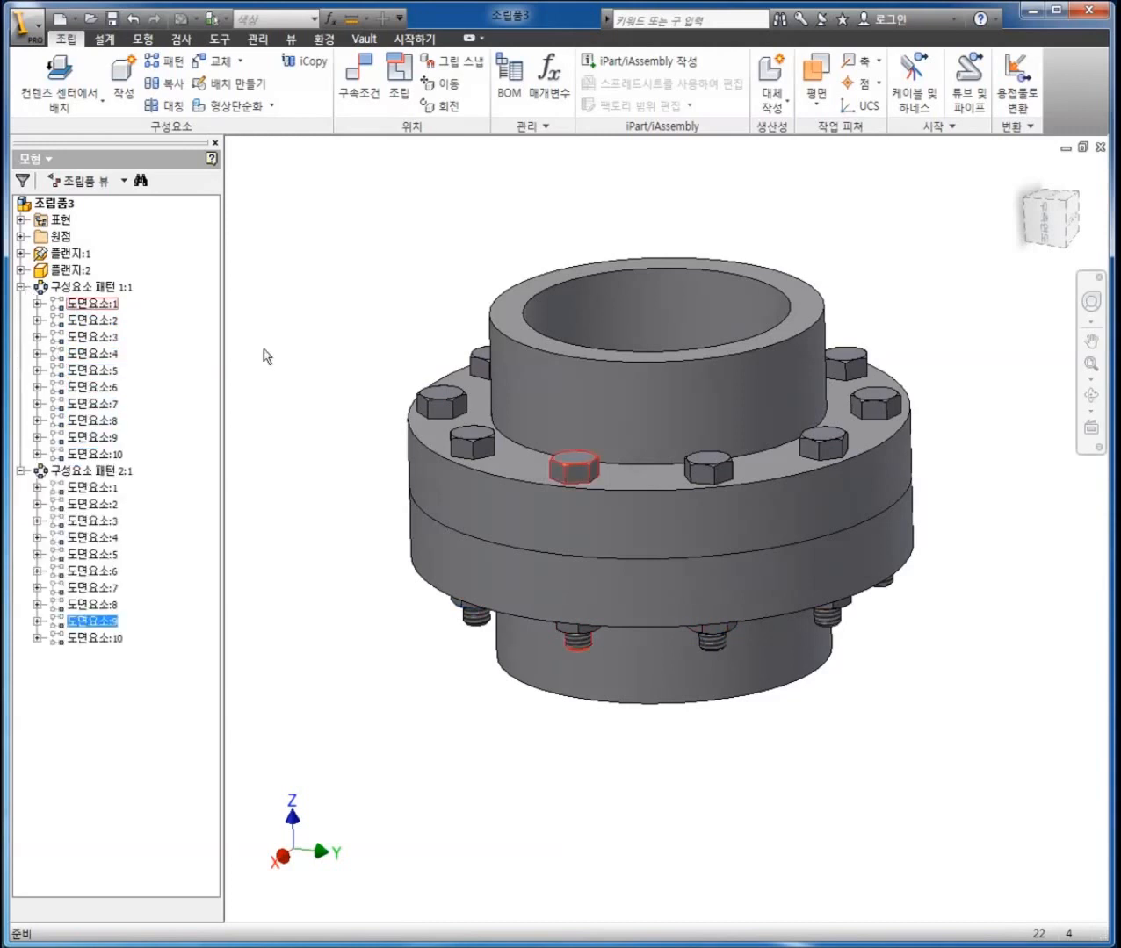
{"action": "left_click", "coordinate": [320, 337]}
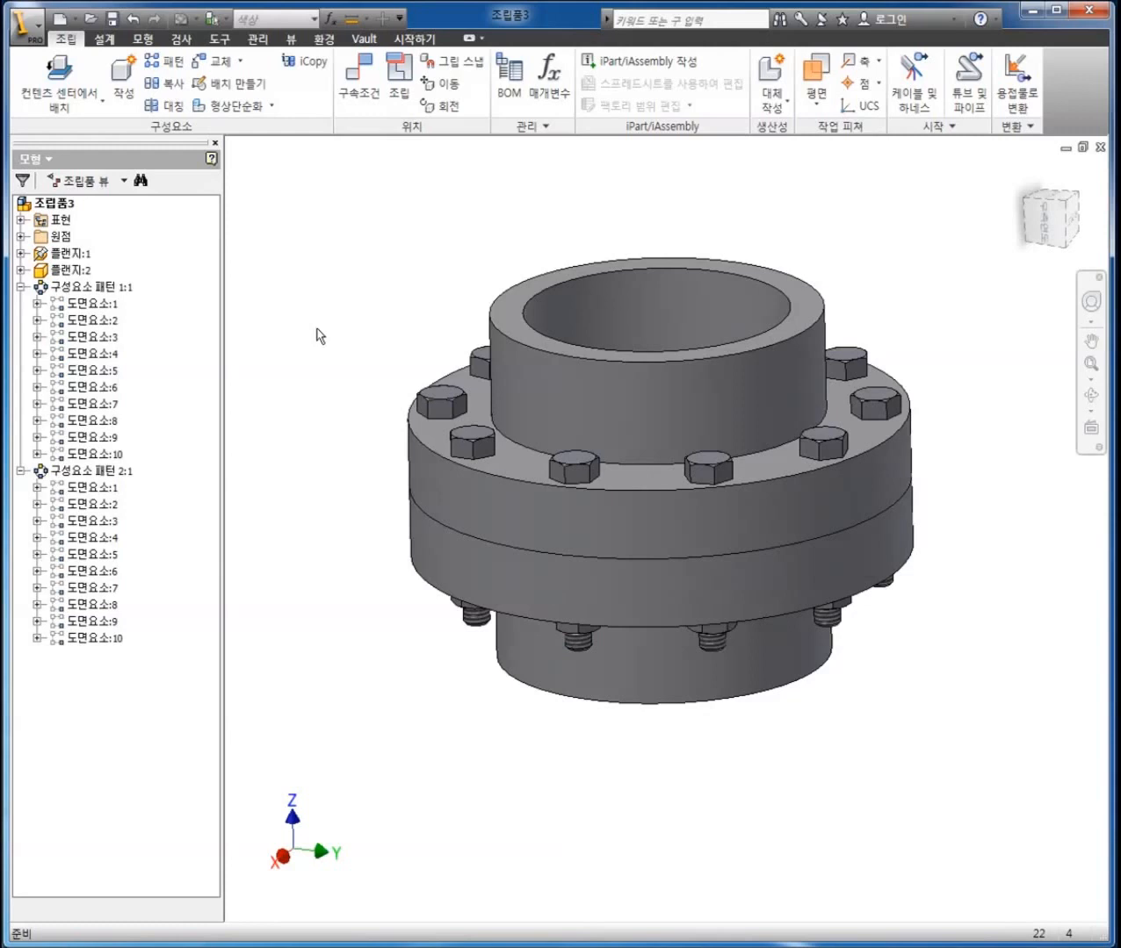
Step: Suppress element 2 of the bolt pattern and element 4 of the nut pattern
{"action": "left_click", "coordinate": [93, 322]}
{"action": "right_click", "coordinate": [94, 324]}
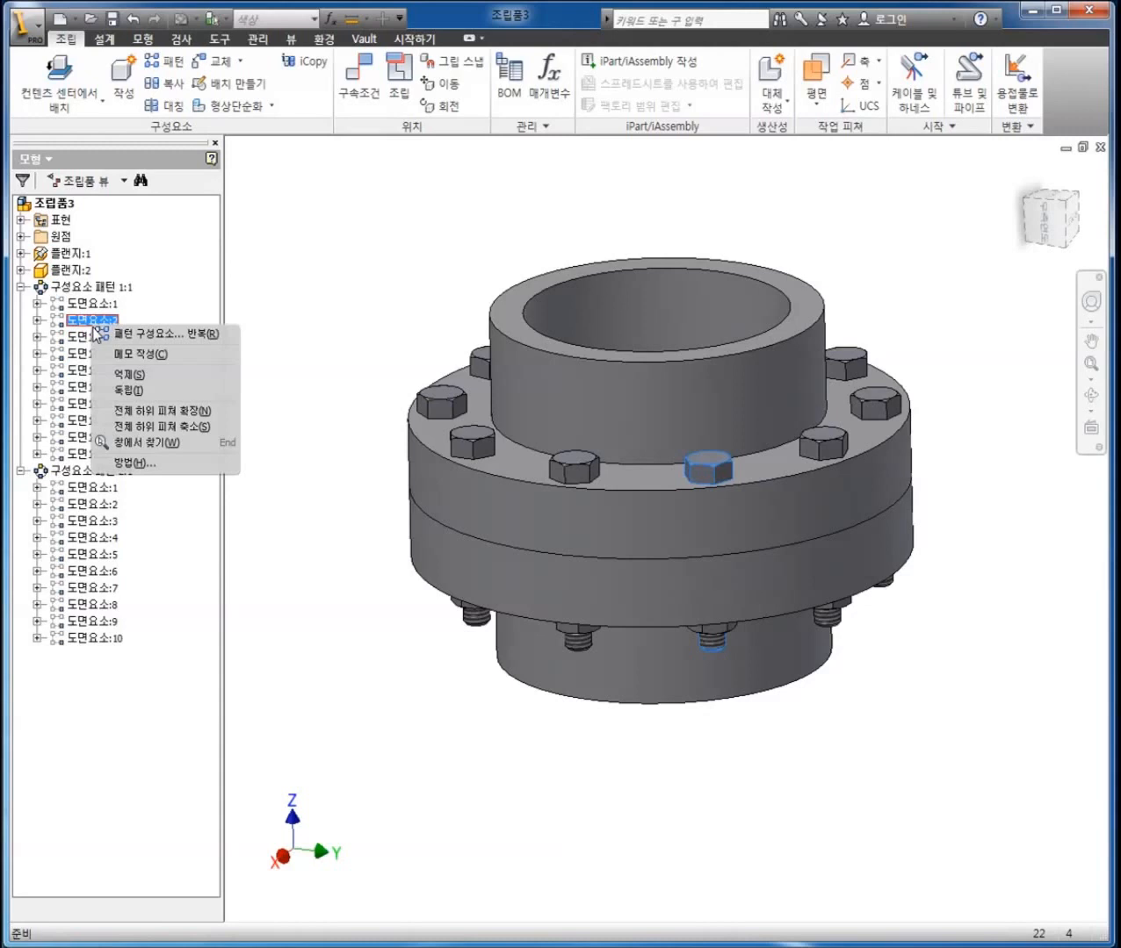
{"action": "left_click", "coordinate": [123, 374]}
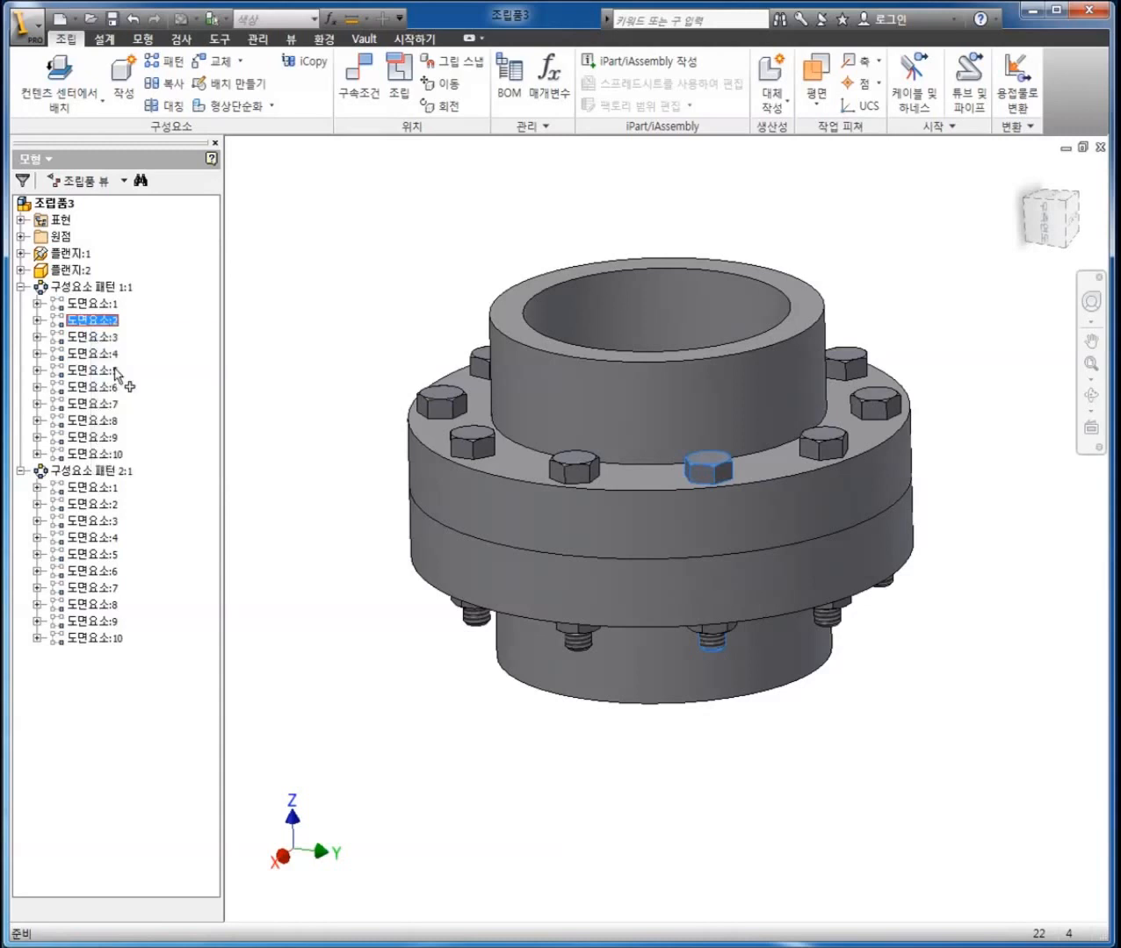
{"action": "left_click", "coordinate": [92, 369]}
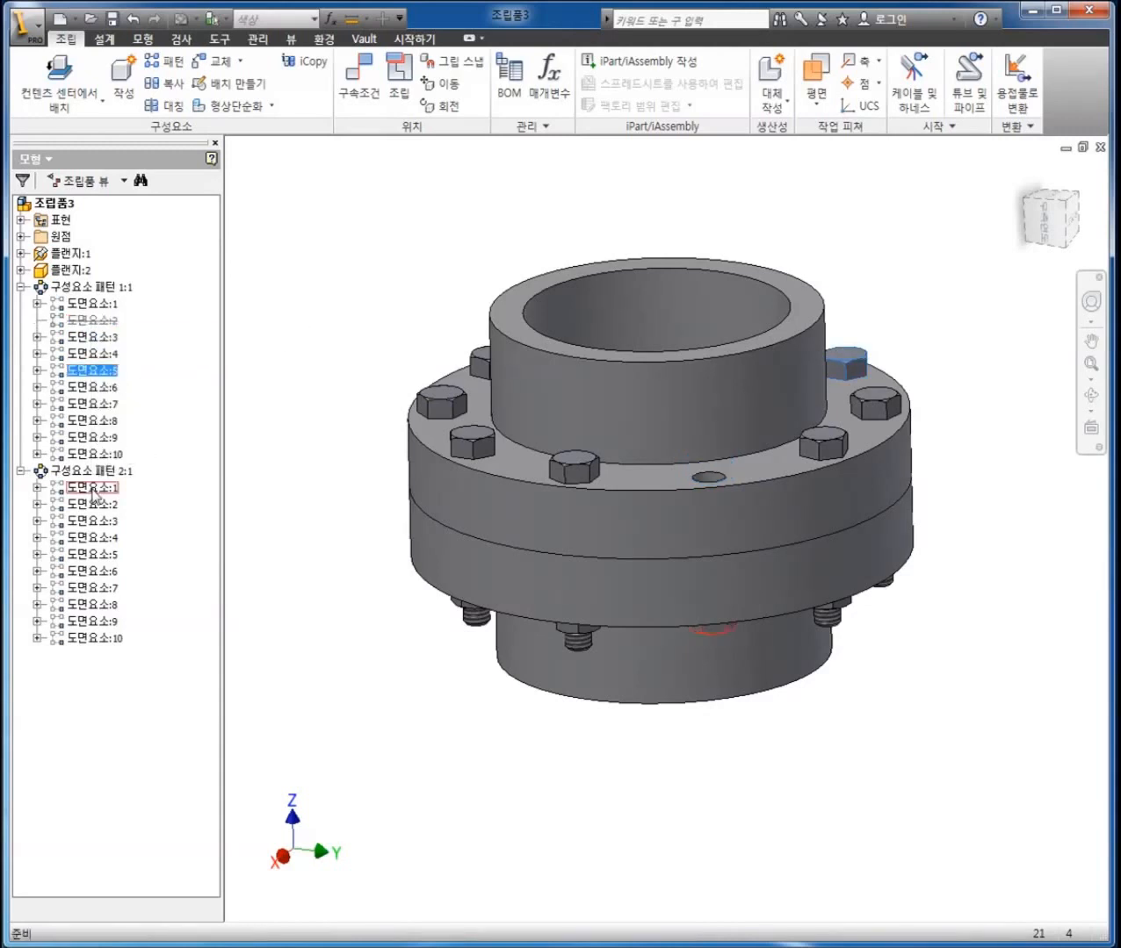
{"action": "left_click", "coordinate": [91, 538]}
{"action": "right_click", "coordinate": [90, 537]}
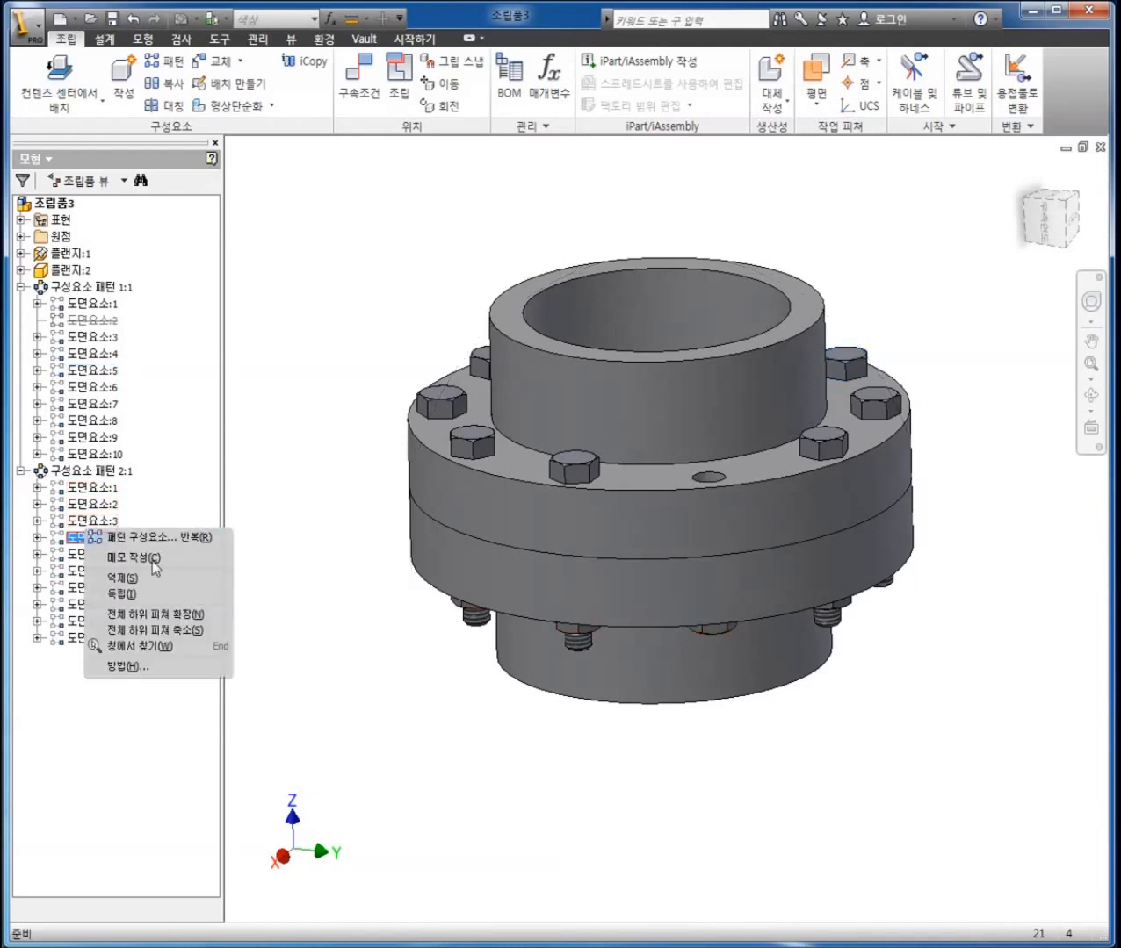
{"action": "left_click", "coordinate": [123, 578]}
Step: Unsuppress element 2 of the bolt pattern and element 4 of the nut pattern
{"action": "key", "text": "F4"}
{"action": "left_click_drag", "start_coordinate": [578, 593], "coordinate": [604, 708]}
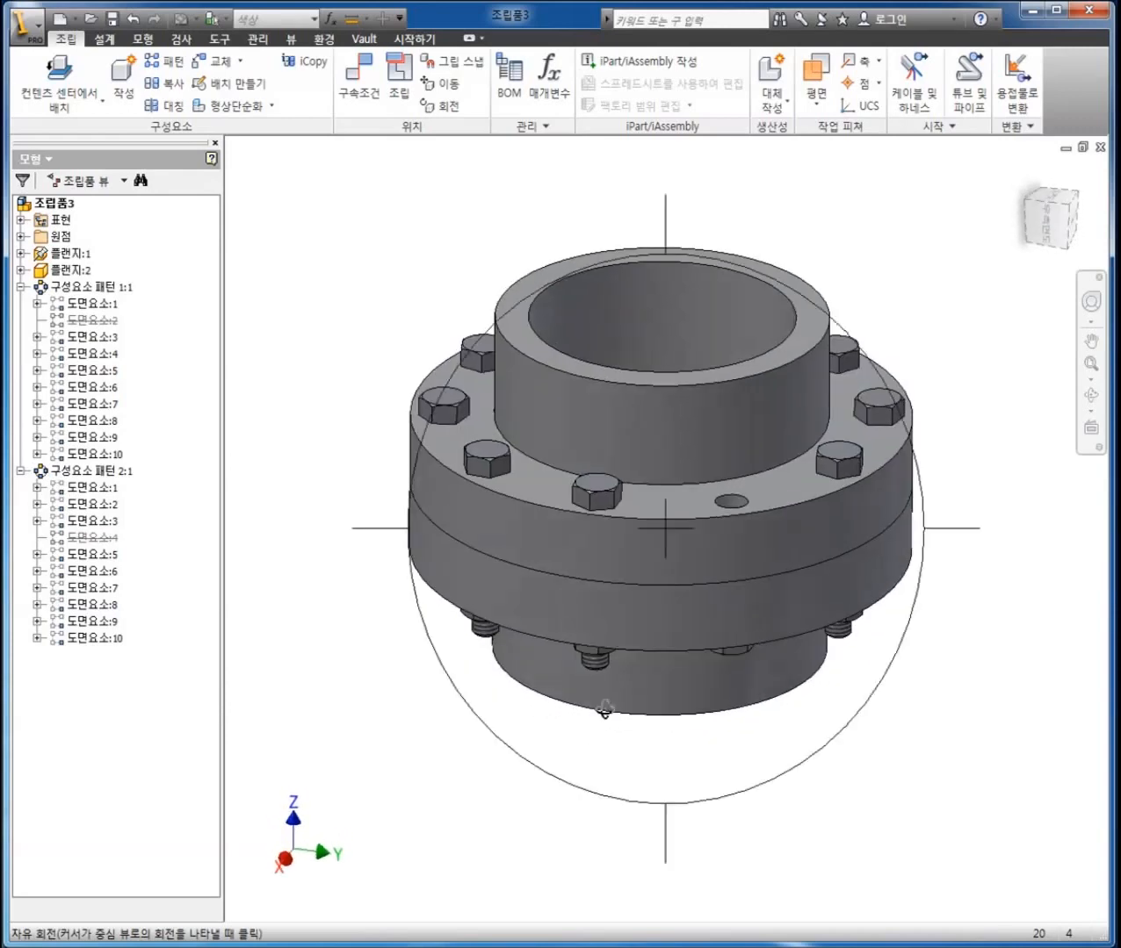
{"action": "key", "text": "F4"}
{"action": "left_click_drag", "start_coordinate": [648, 611], "coordinate": [676, 409]}
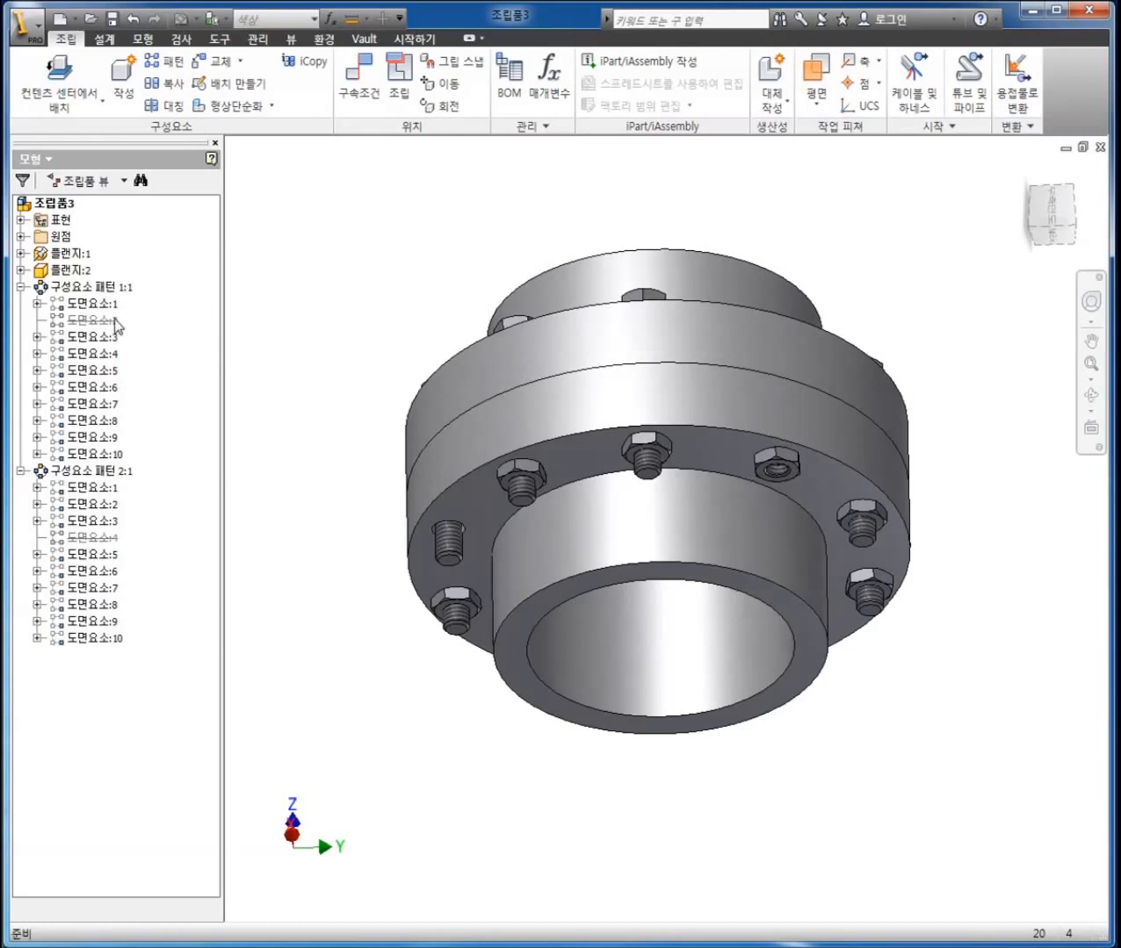
{"action": "left_click", "coordinate": [112, 320]}
{"action": "right_click", "coordinate": [111, 321]}
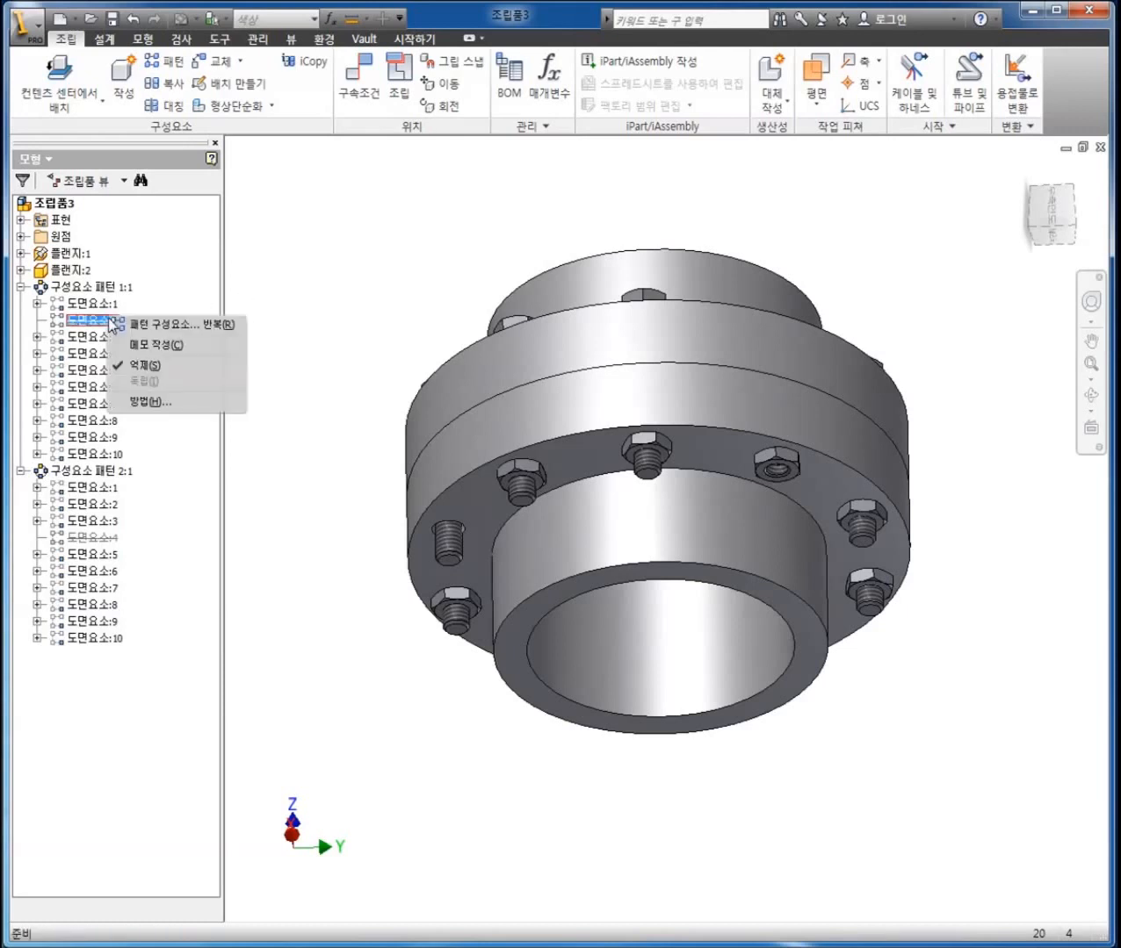
{"action": "left_click", "coordinate": [131, 370]}
{"action": "left_click", "coordinate": [93, 537]}
{"action": "right_click", "coordinate": [83, 538]}
{"action": "left_click", "coordinate": [108, 585]}
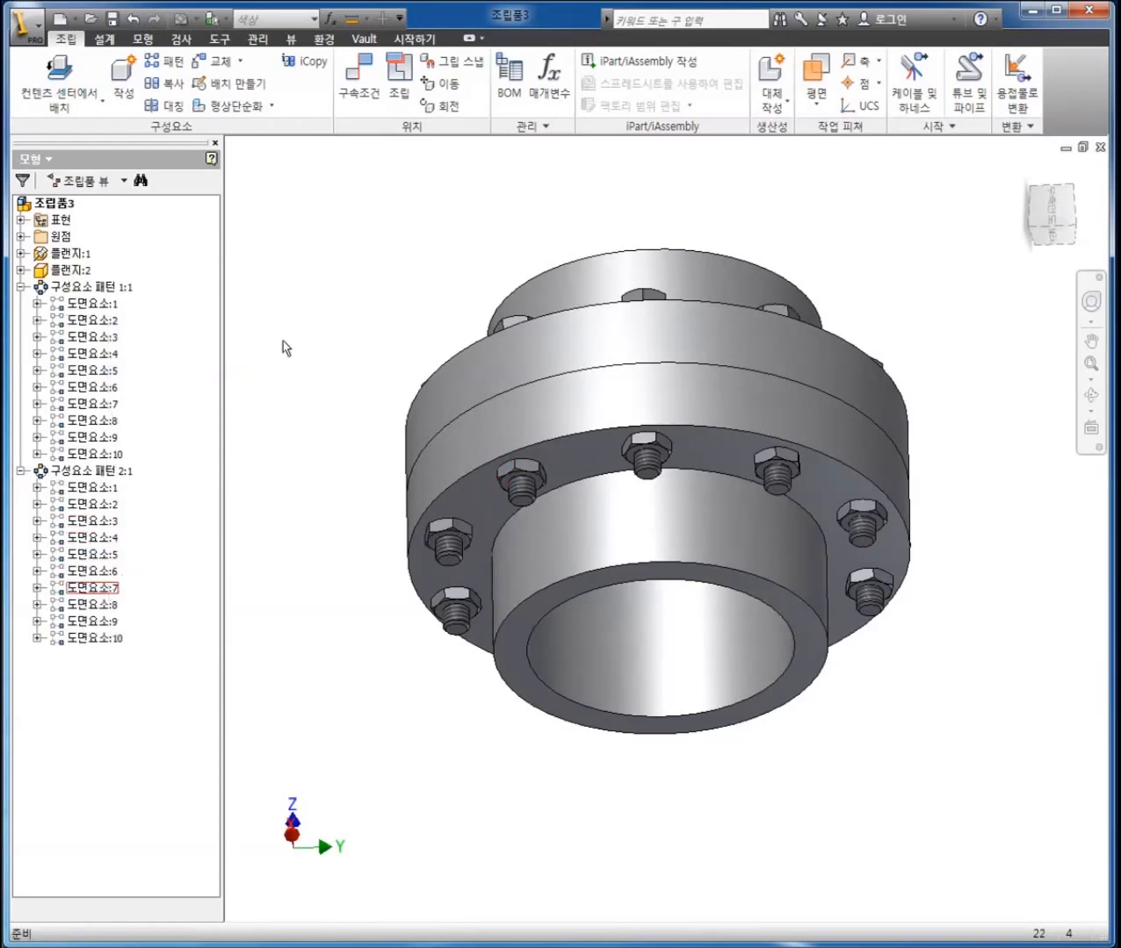
Step: Review the flange, bolt and jam nut quantities in the assembly's bill of materials, enlarging its window
{"action": "key", "text": "F4"}
{"action": "left_click_drag", "start_coordinate": [613, 483], "coordinate": [564, 685]}
{"action": "left_click", "coordinate": [382, 479]}
{"action": "key", "text": "F4"}
{"action": "left_click_drag", "start_coordinate": [574, 565], "coordinate": [553, 592]}
{"action": "key", "text": "Escape"}
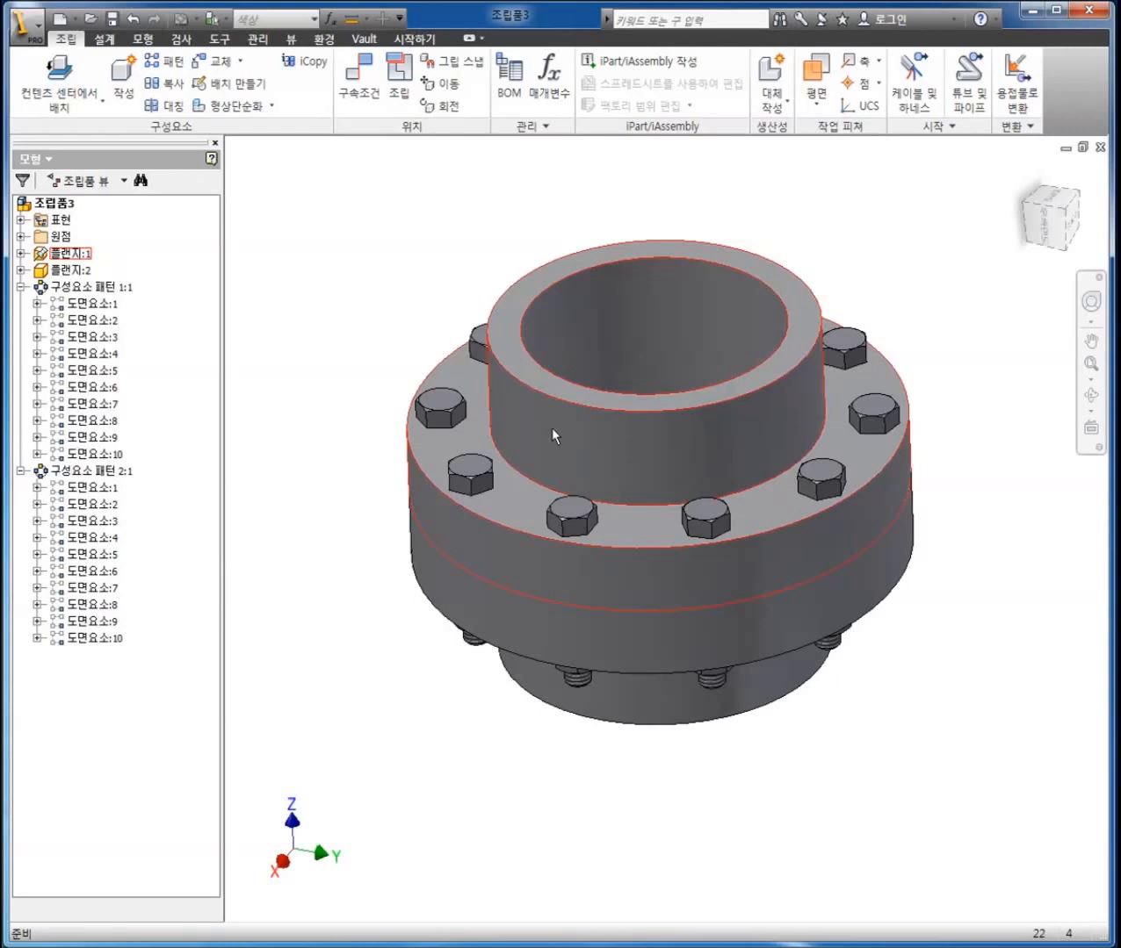
{"action": "mouse_move", "coordinate": [552, 431]}
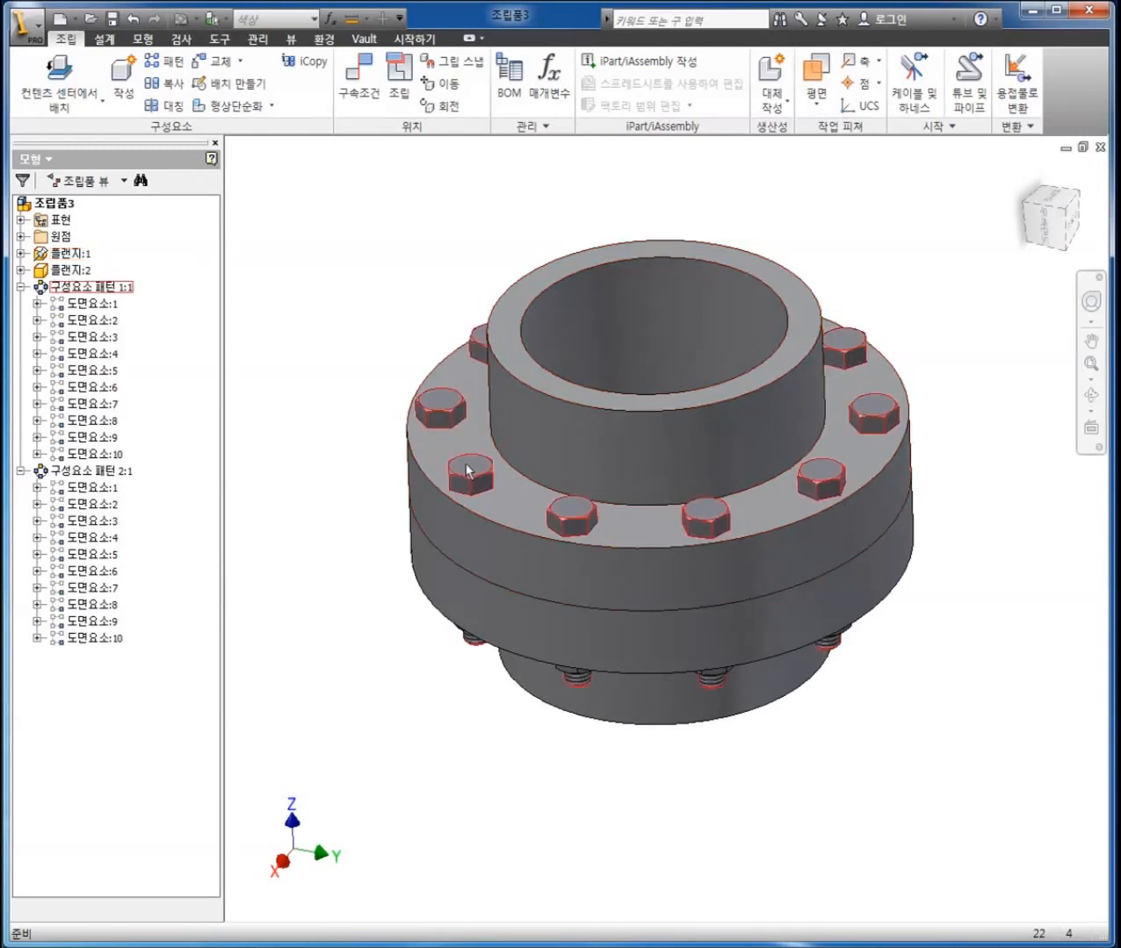
{"action": "left_click", "coordinate": [507, 95]}
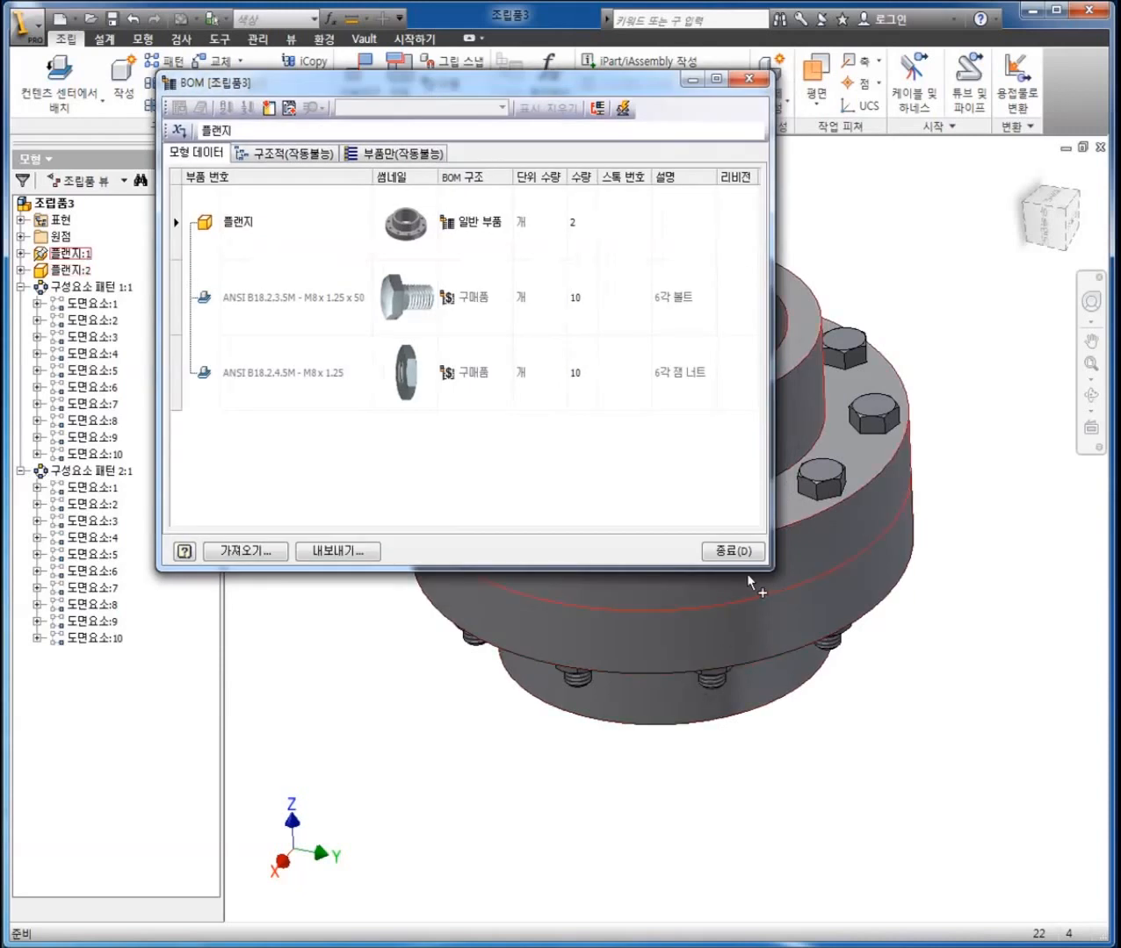
{"action": "left_click_drag", "start_coordinate": [770, 568], "coordinate": [960, 759]}
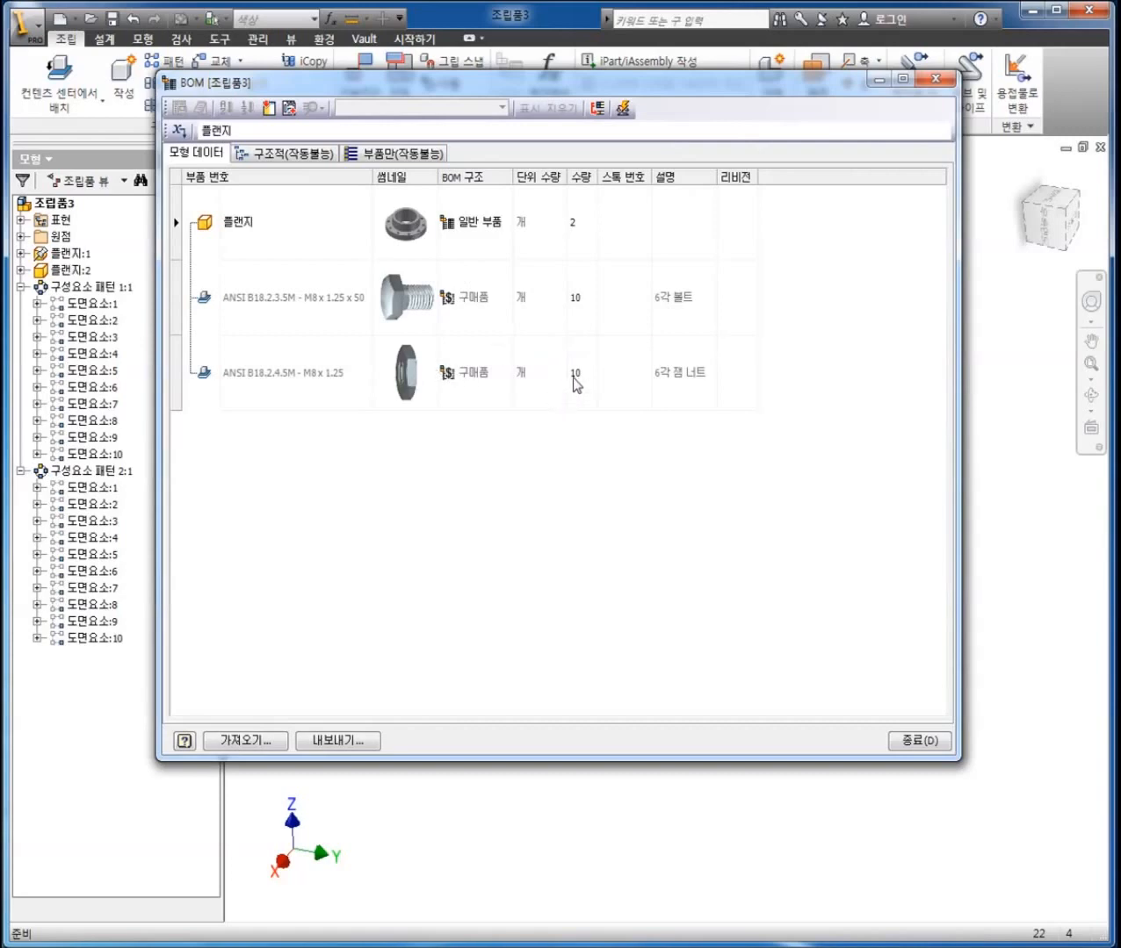
{"action": "left_click", "coordinate": [935, 78]}
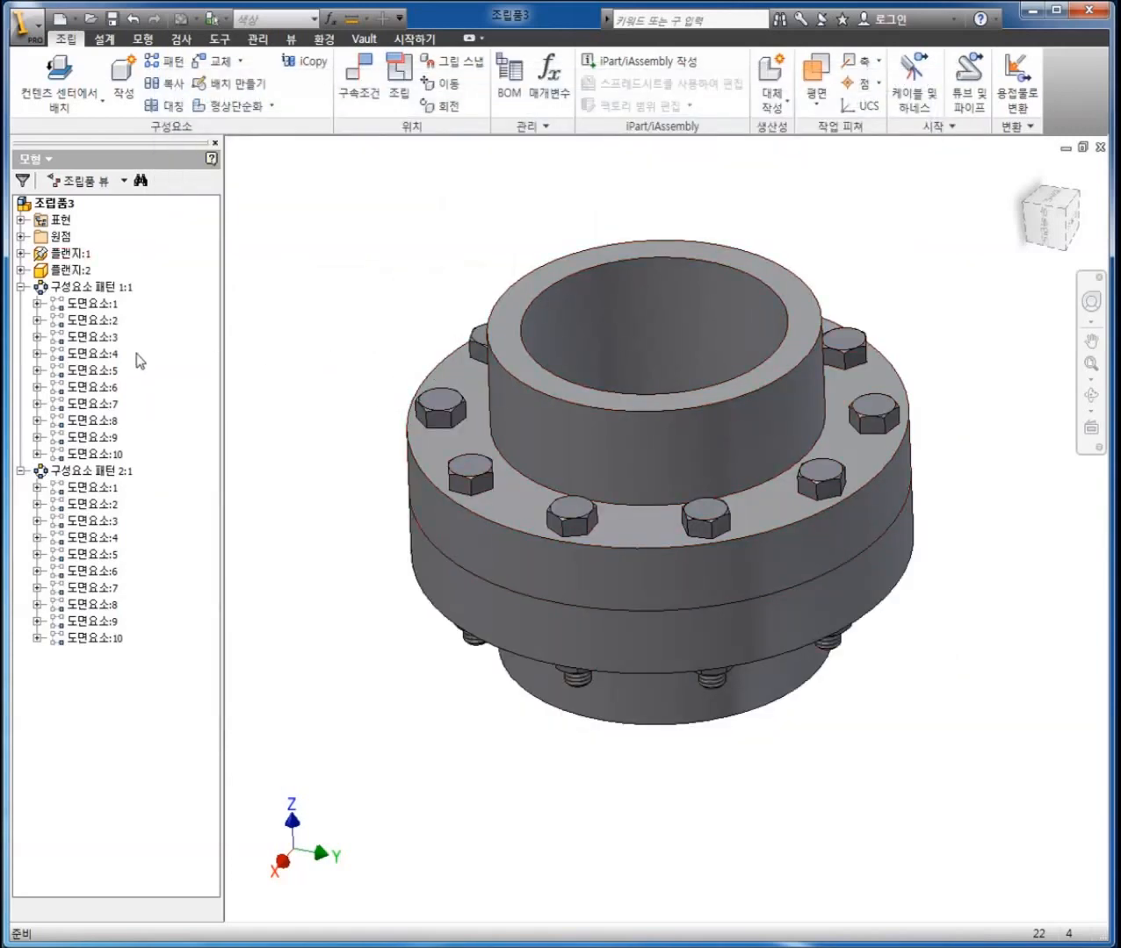
Step: Suppress element 3 of the bolt pattern and the jam nut at the same hole, element 10 of the nut pattern
{"action": "left_click", "coordinate": [93, 337]}
{"action": "right_click", "coordinate": [92, 337]}
{"action": "left_click", "coordinate": [141, 387]}
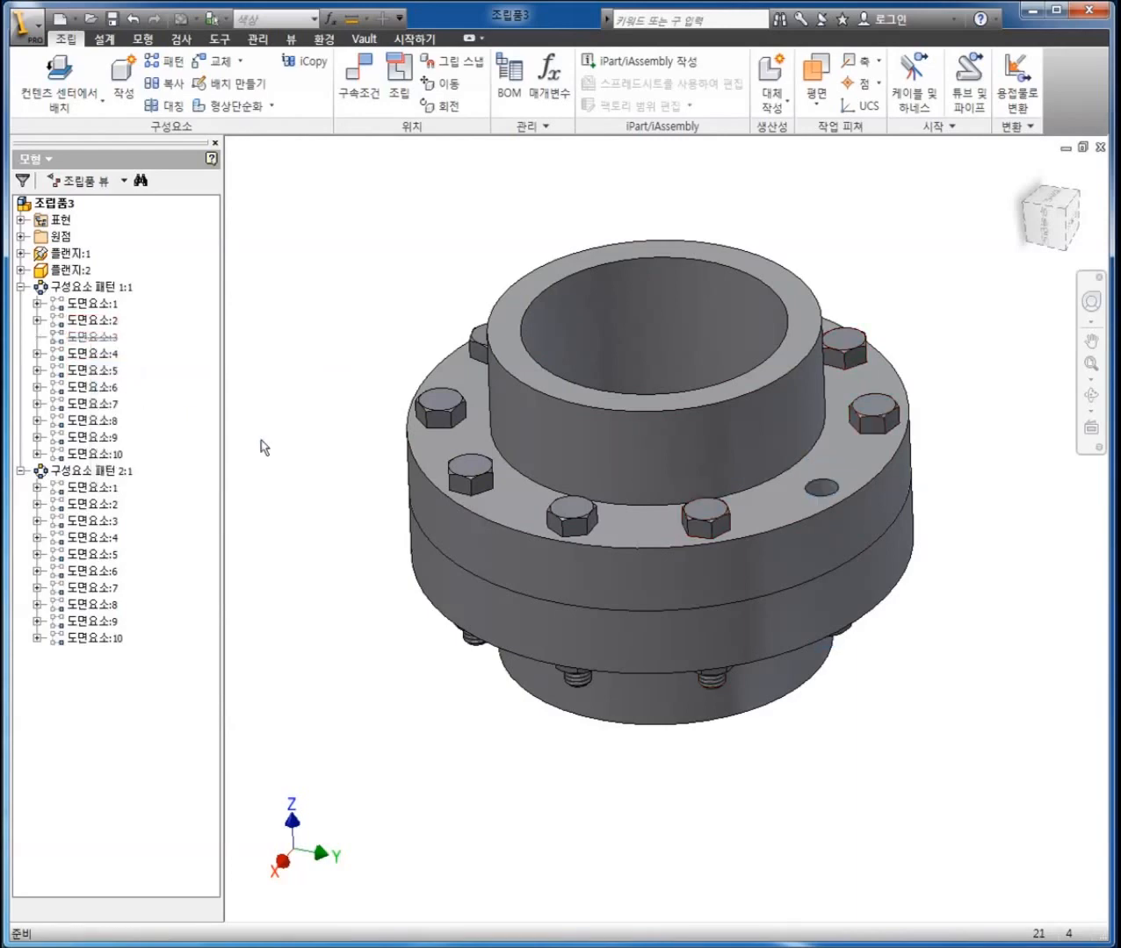
{"action": "middle_click_drag", "start_coordinate": [581, 590], "coordinate": [571, 453], "text": "shift"}
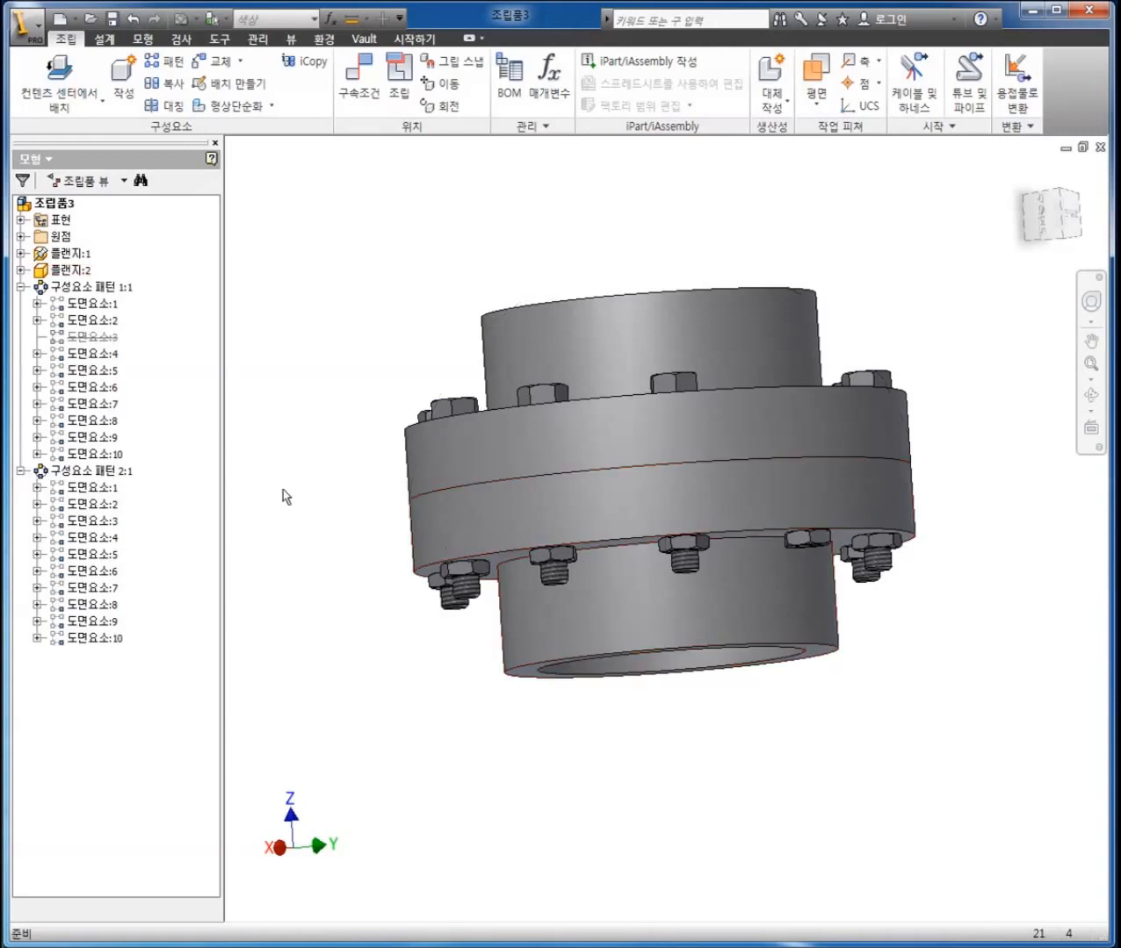
{"action": "left_click", "coordinate": [100, 521]}
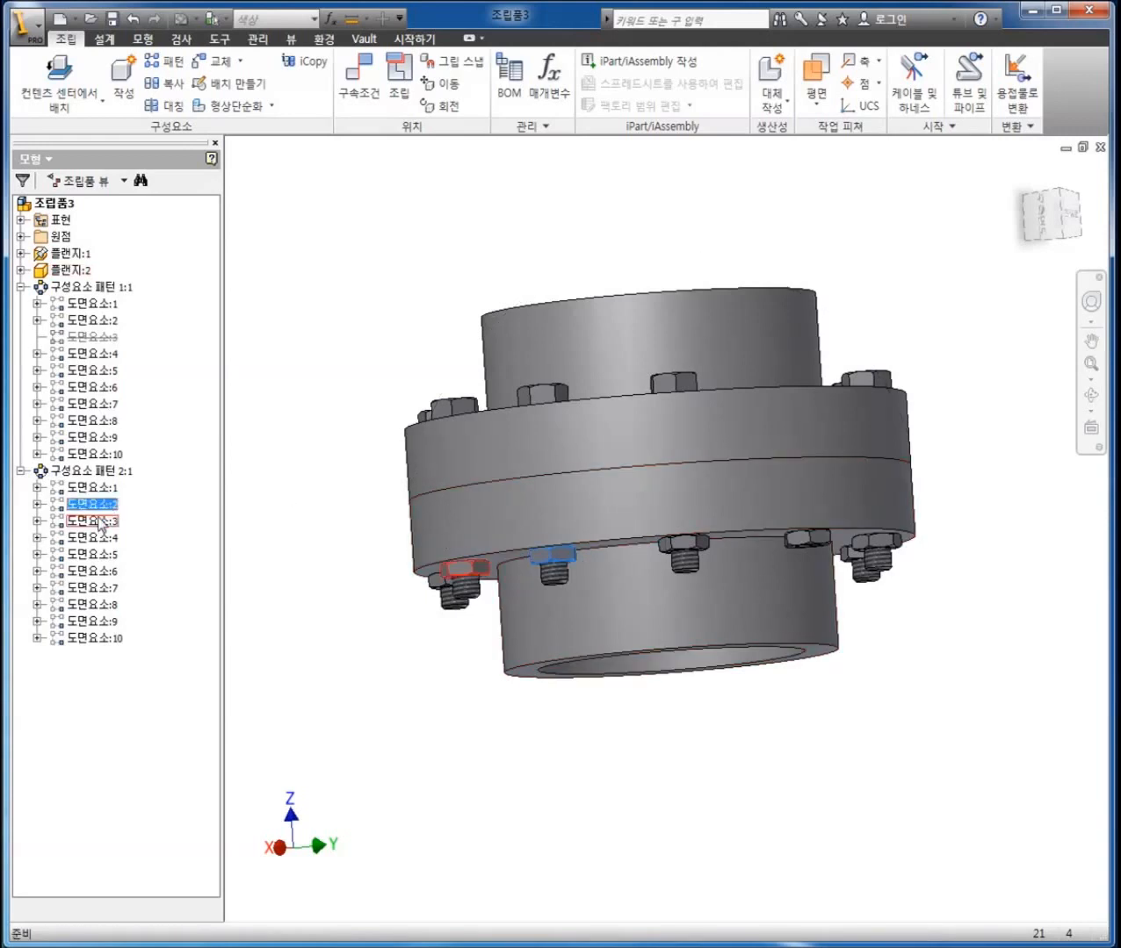
{"action": "left_click", "coordinate": [90, 646]}
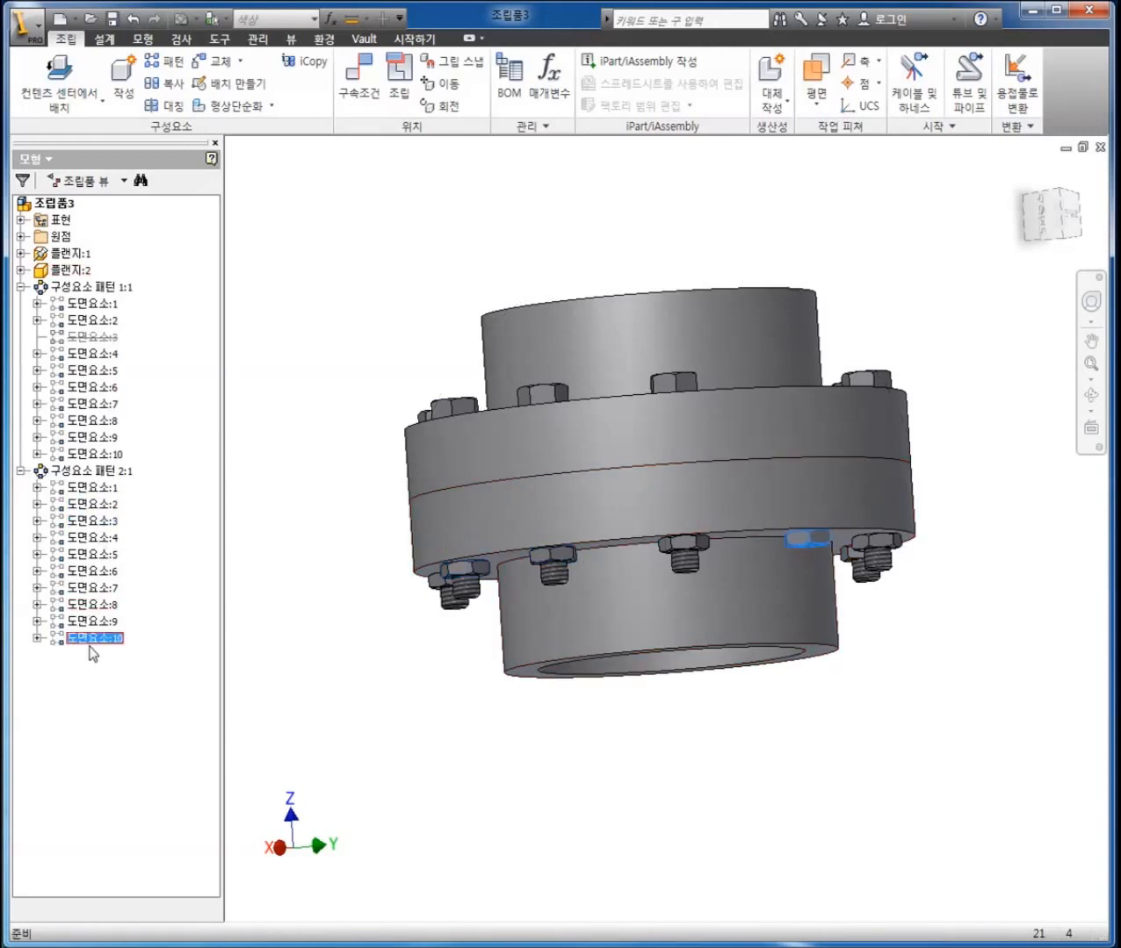
{"action": "right_click", "coordinate": [94, 651]}
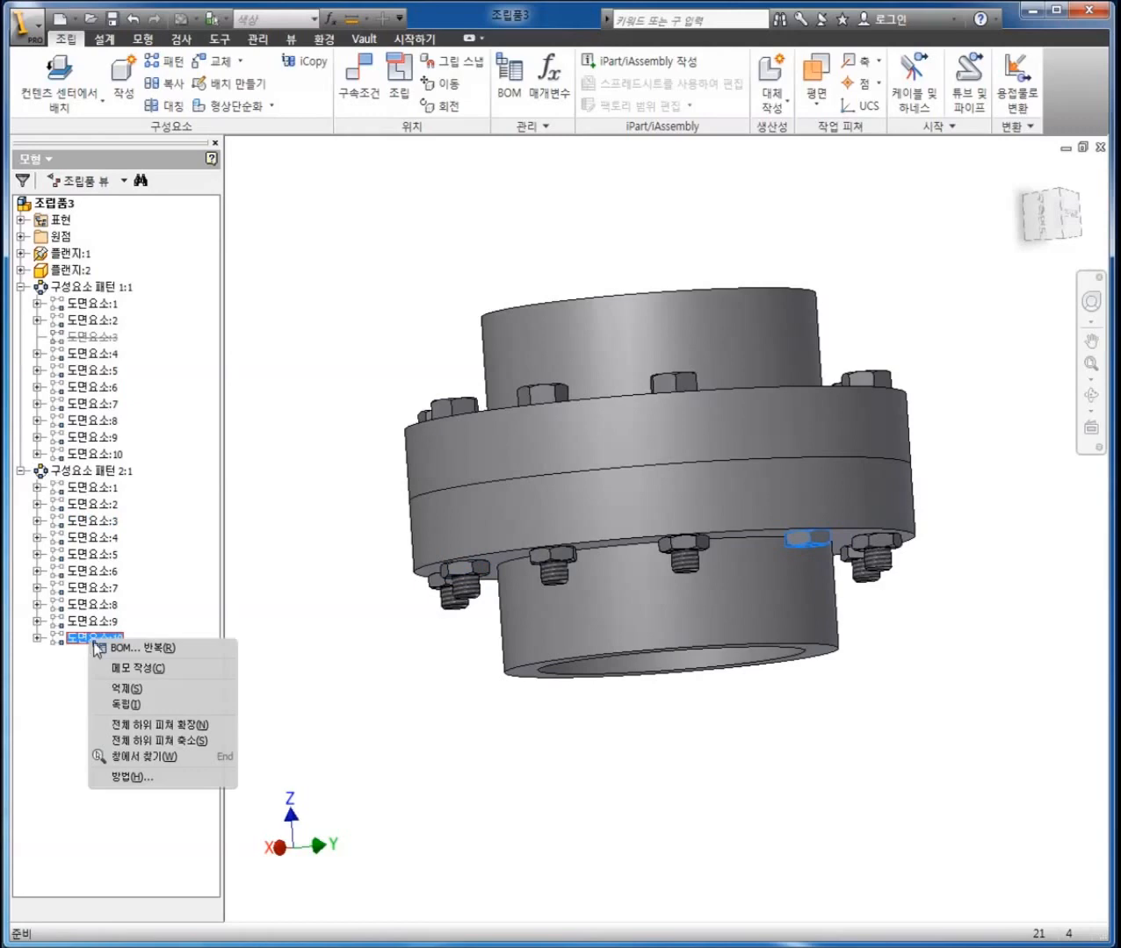
{"action": "left_click", "coordinate": [122, 683]}
Step: Check the part quantities in the bill of materials again and view its structured listing (구조적)
{"action": "middle_click_drag", "start_coordinate": [585, 451], "coordinate": [577, 555], "text": "shift"}
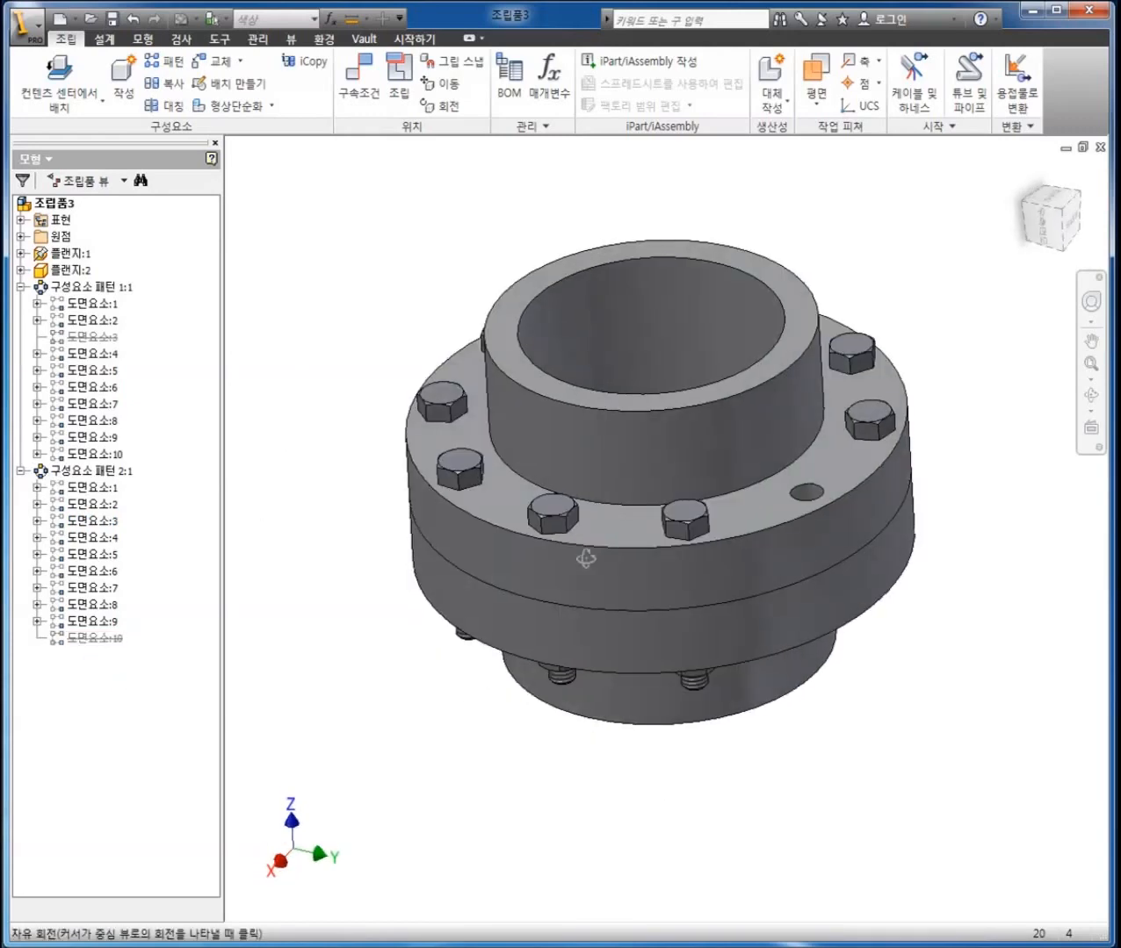
{"action": "left_click", "coordinate": [511, 88]}
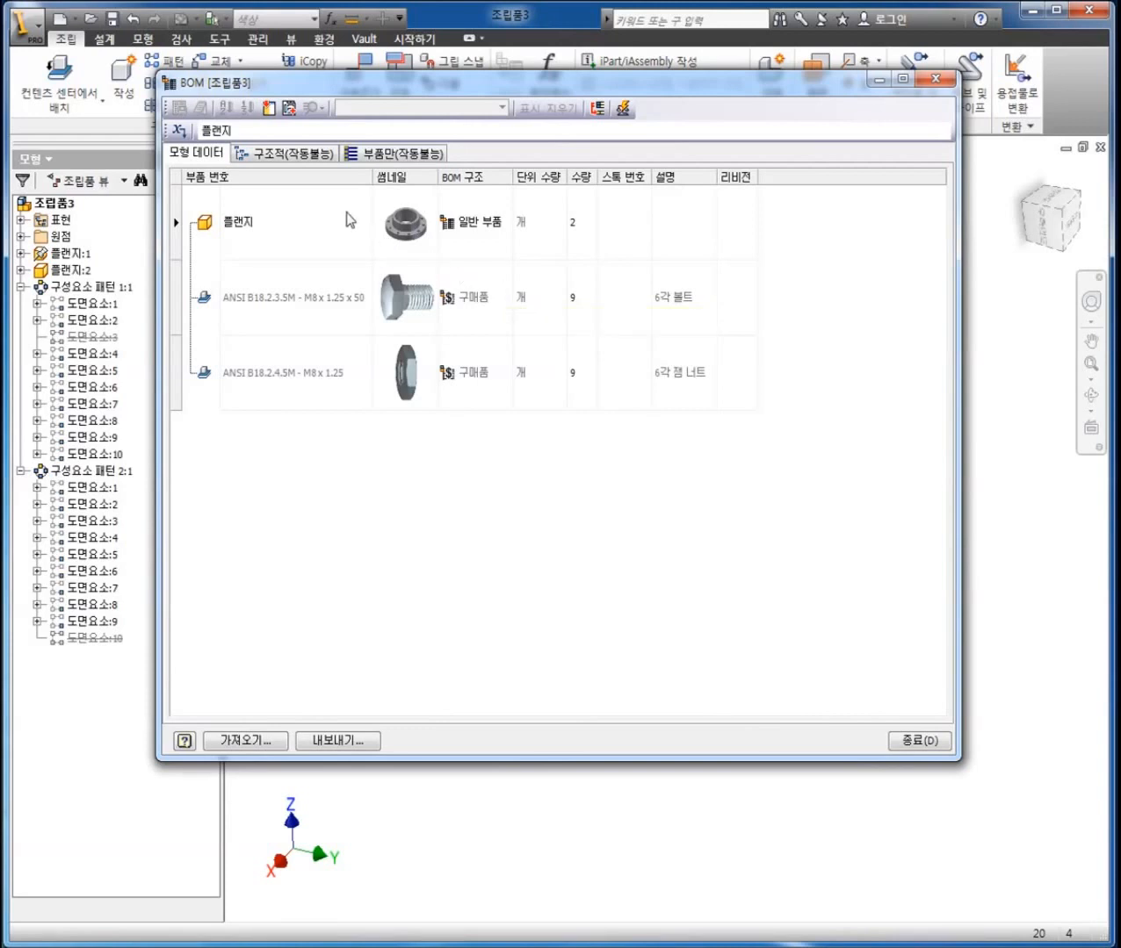
{"action": "left_click", "coordinate": [287, 156]}
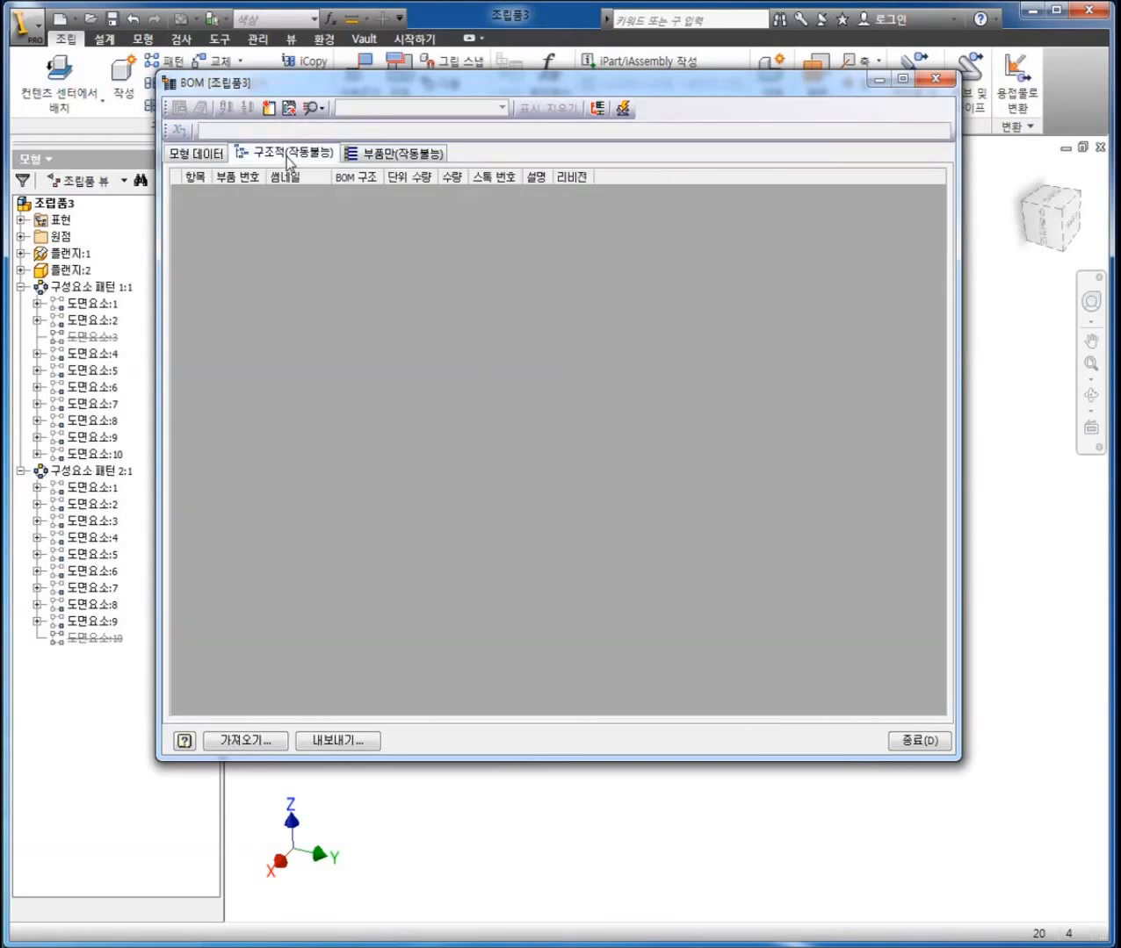
Step: Enable the structured (구조적) BOM view, look through the file formats for exporting it without exporting, and close the bill of materials
{"action": "right_click", "coordinate": [286, 156]}
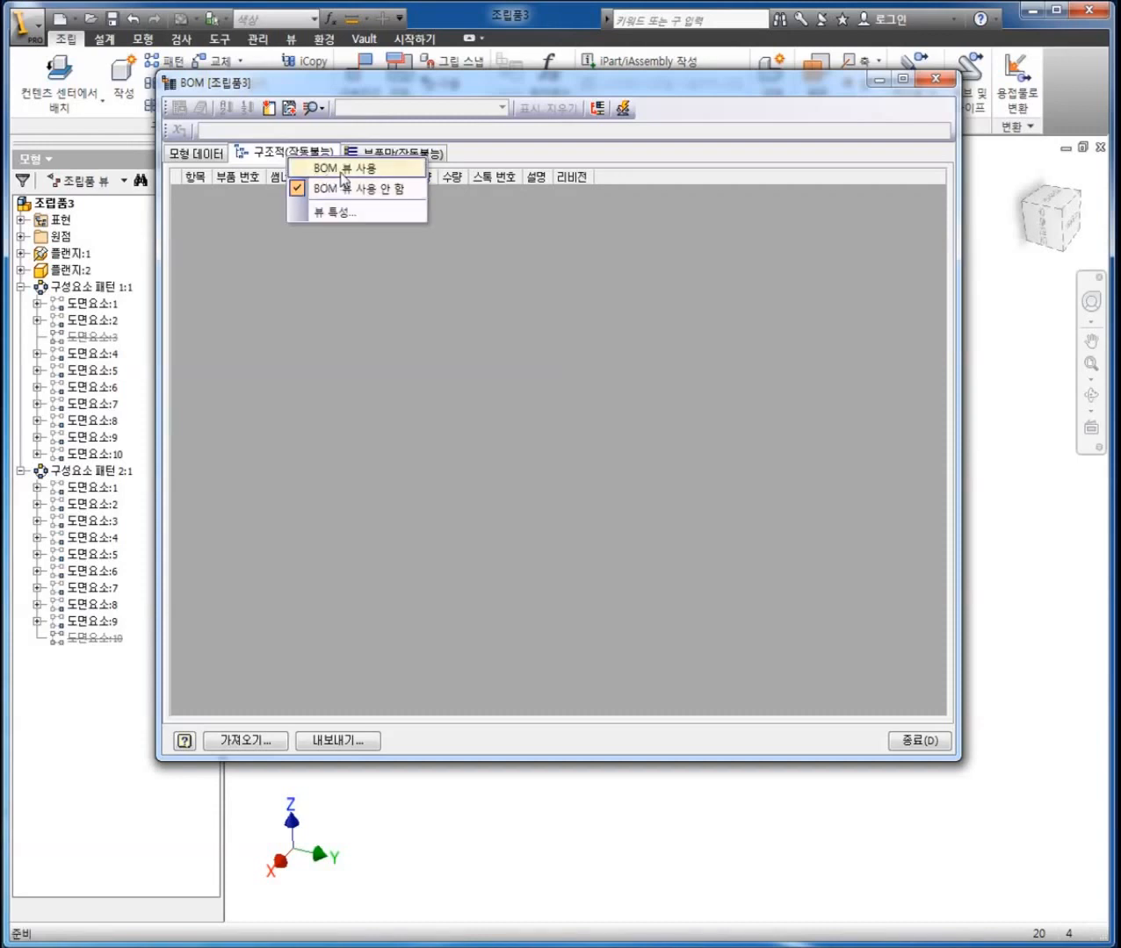
{"action": "left_click", "coordinate": [343, 169]}
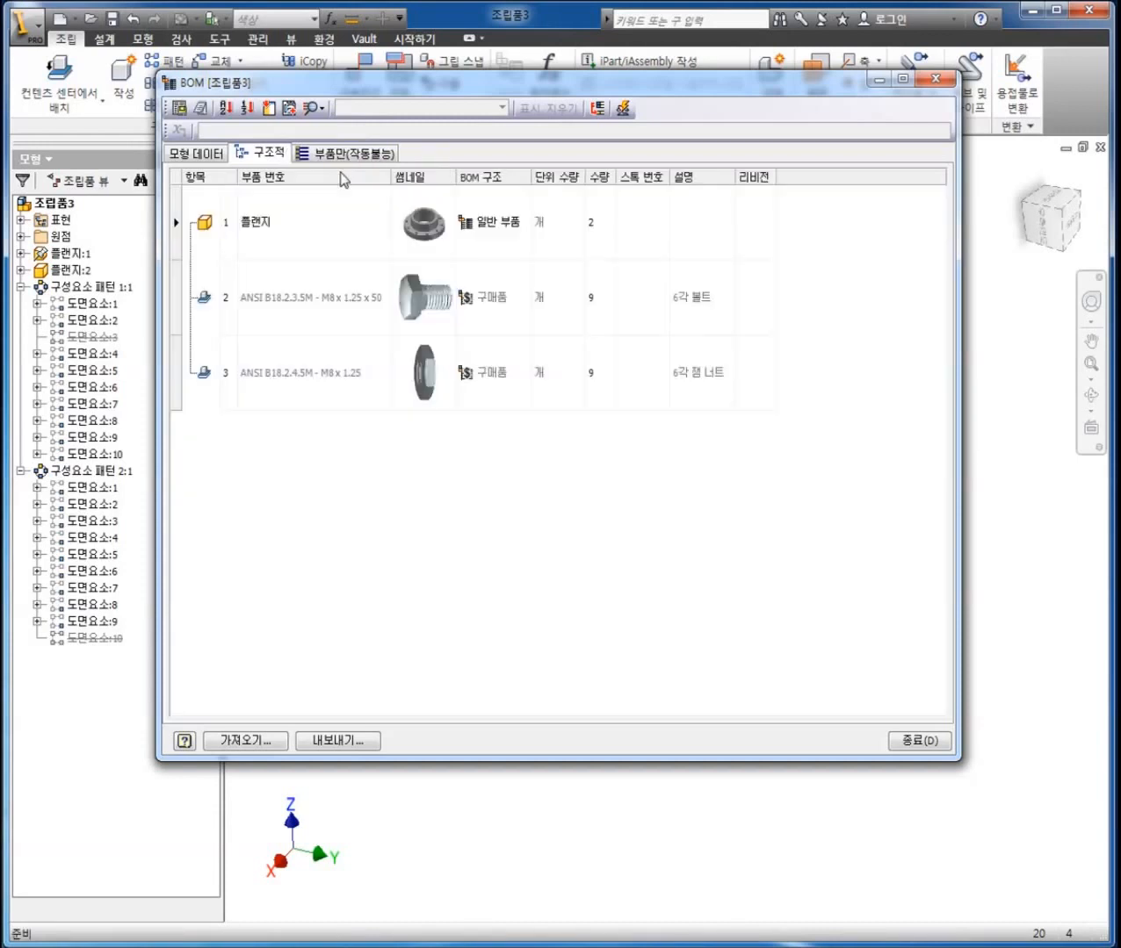
{"action": "left_click", "coordinate": [179, 107]}
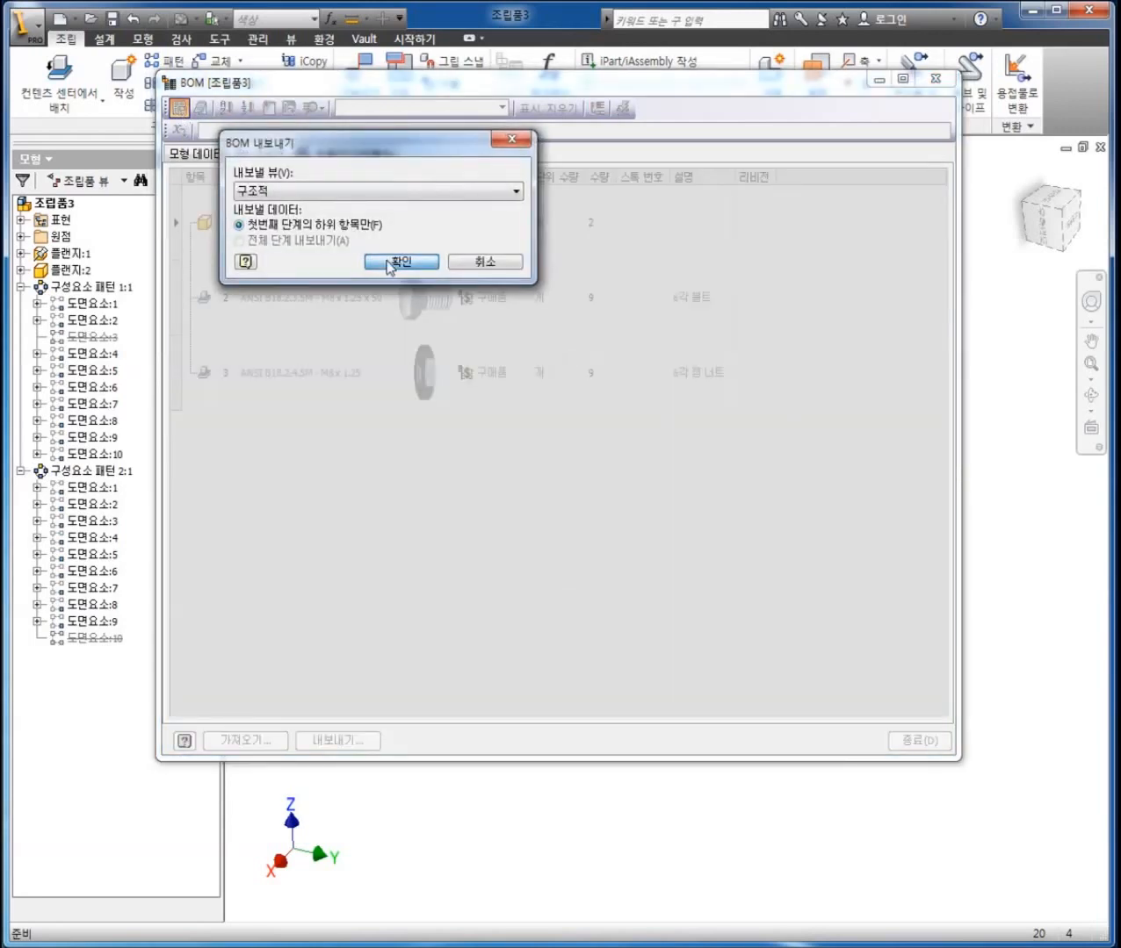
{"action": "left_click", "coordinate": [389, 263]}
{"action": "left_click", "coordinate": [516, 562]}
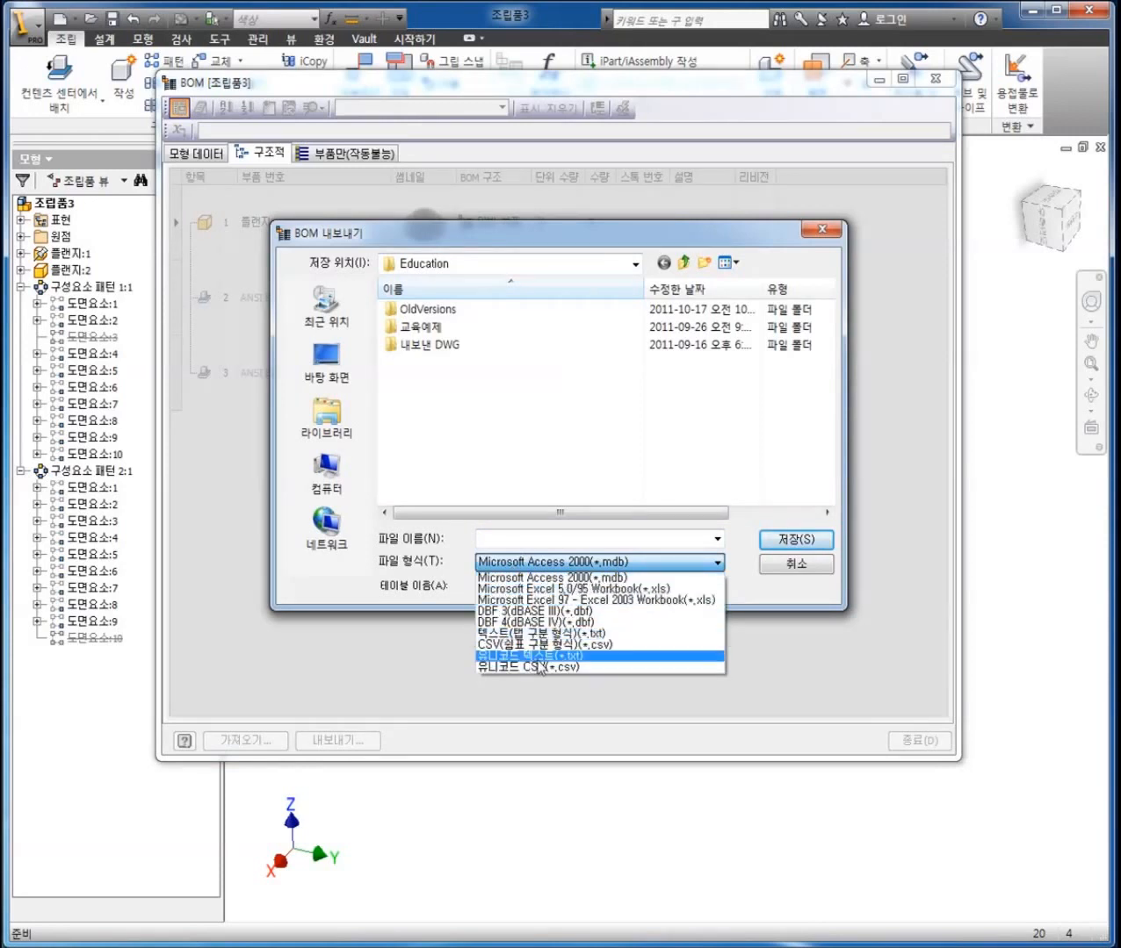
{"action": "left_click", "coordinate": [766, 566]}
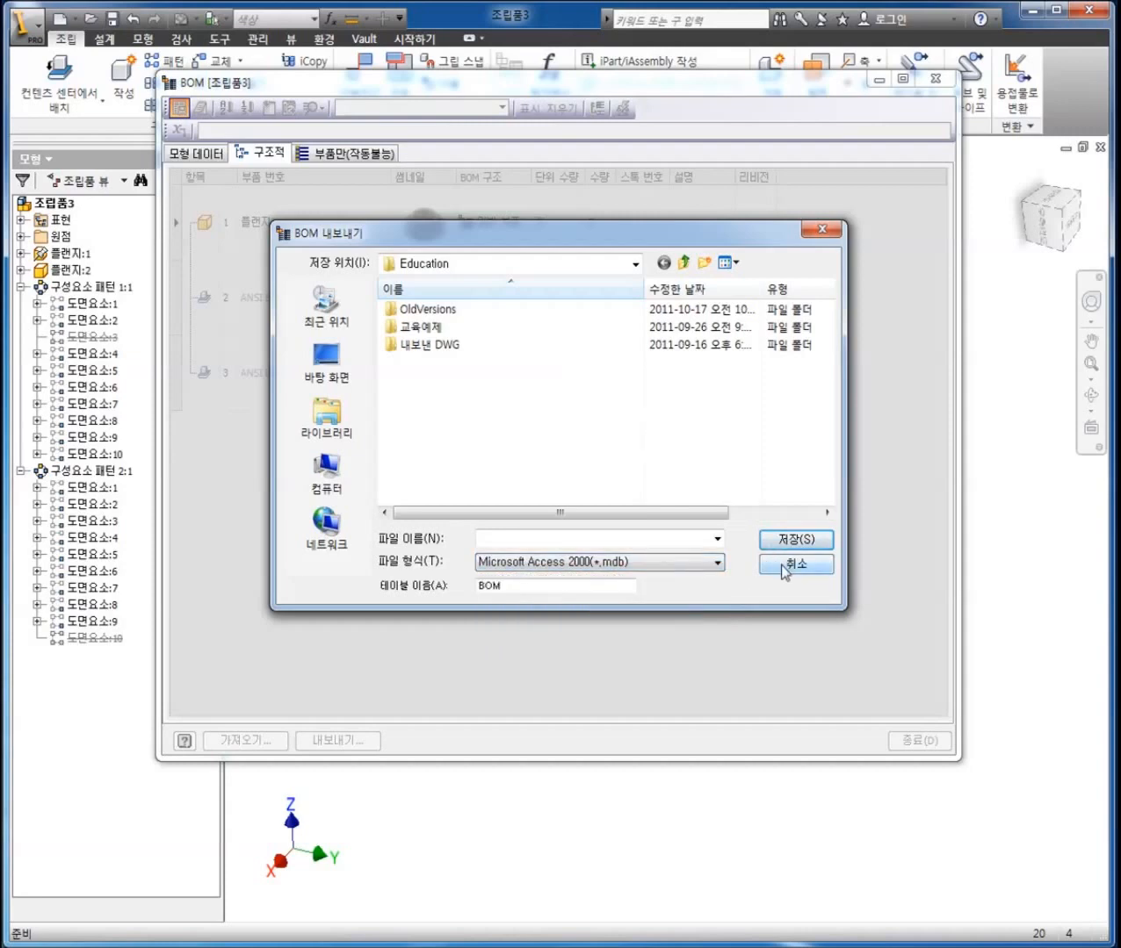
{"action": "left_click", "coordinate": [782, 567]}
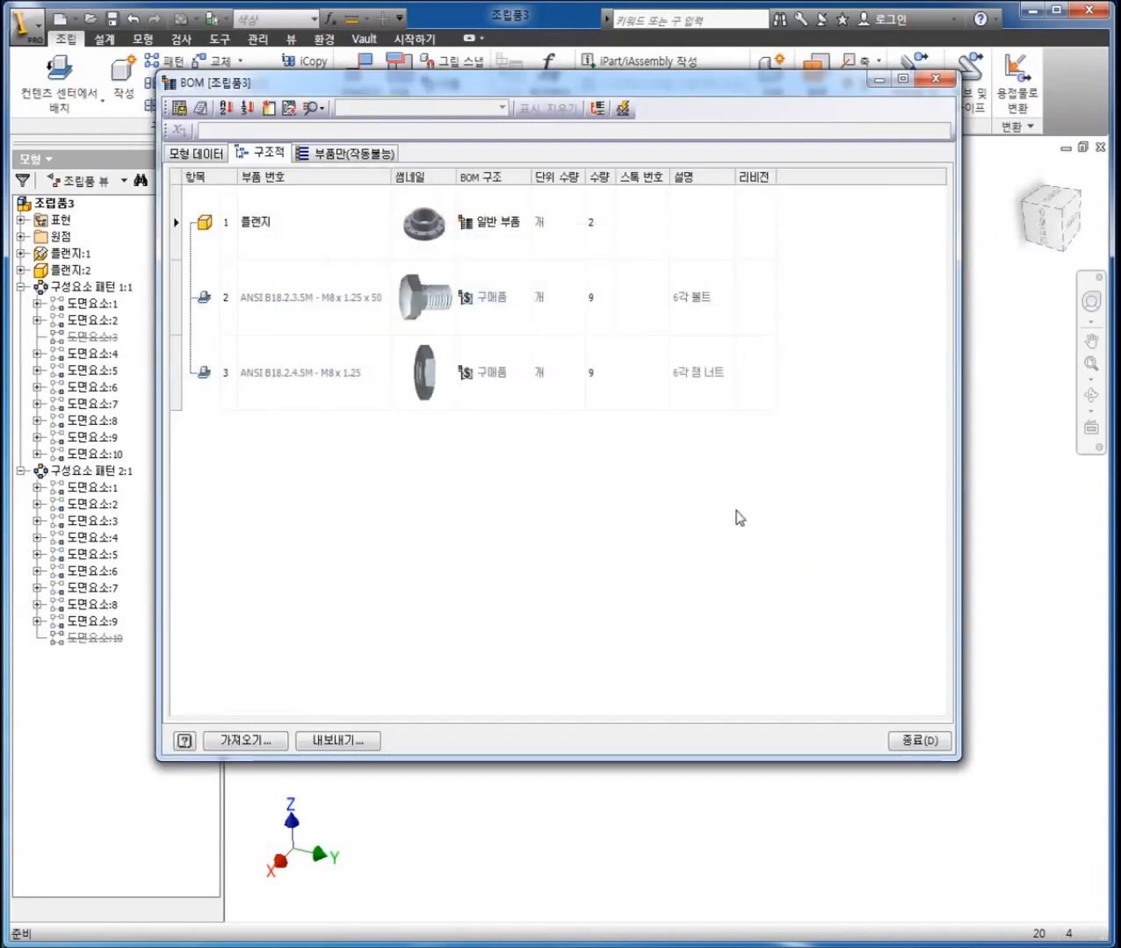
{"action": "left_click", "coordinate": [935, 79]}
Step: Unsuppress element 3 of the bolt pattern and element 10 of the nut pattern together
{"action": "left_click", "coordinate": [109, 341]}
{"action": "right_click", "coordinate": [118, 643]}
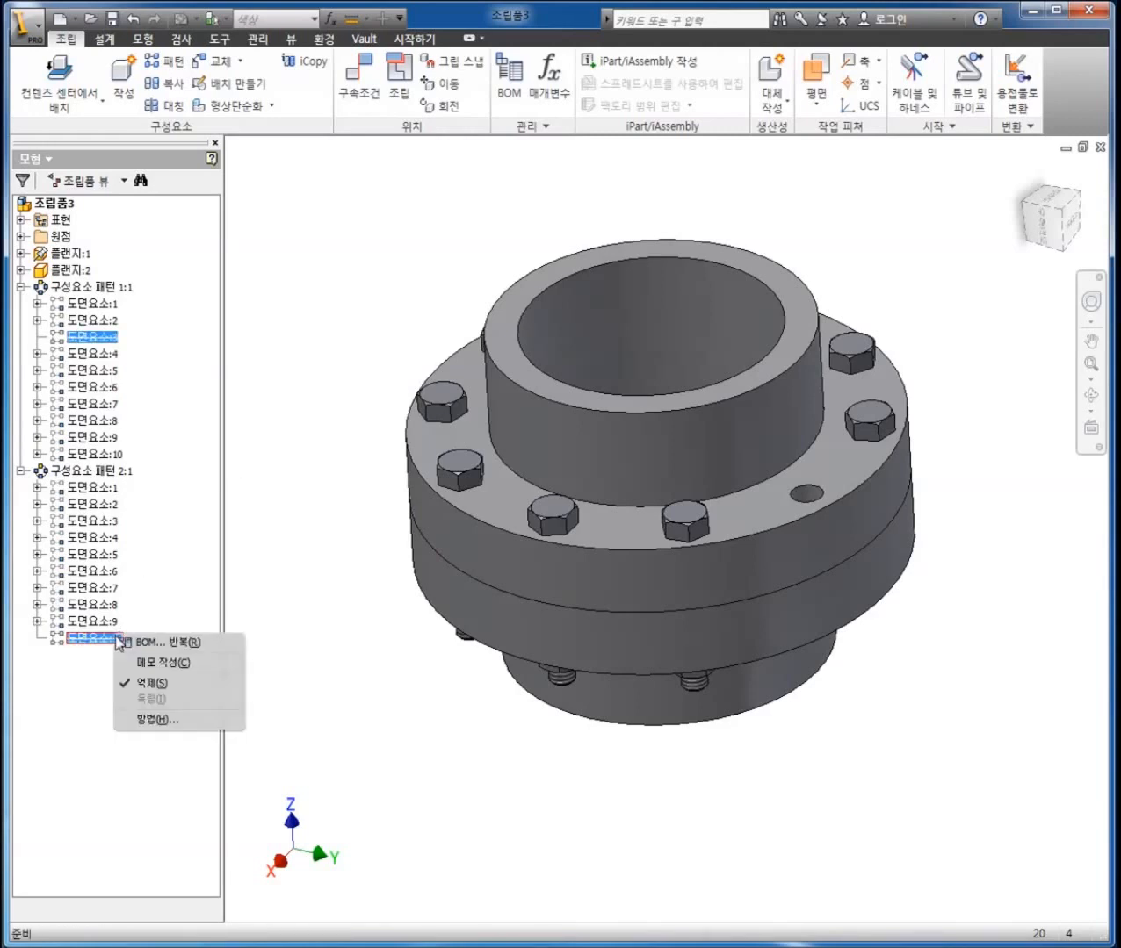
{"action": "left_click", "coordinate": [154, 688]}
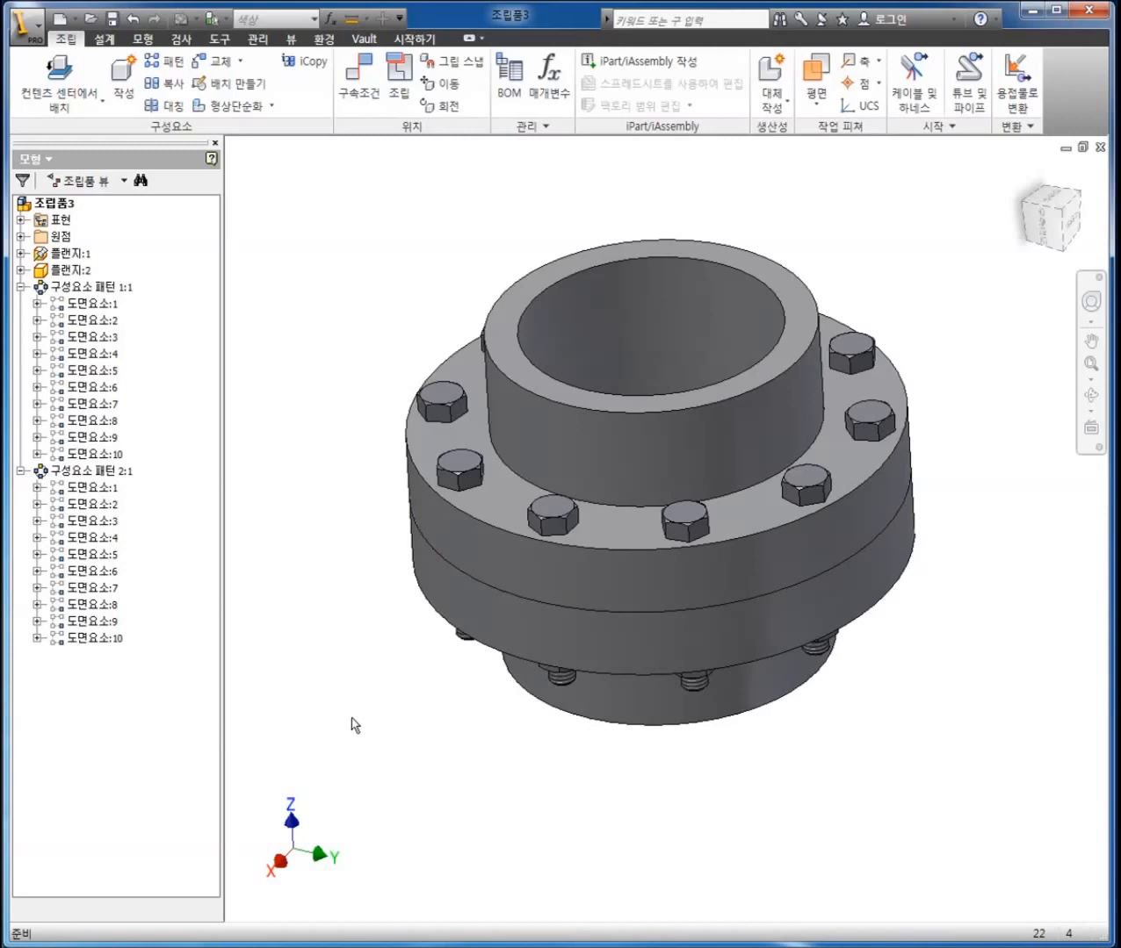
Step: Set up a component mirror (대칭) of both flanges, using the end face of the upper flange's hub as the mirror plane
{"action": "scroll", "coordinate": [475, 703], "scroll_direction": "up", "scroll_amount": 3}
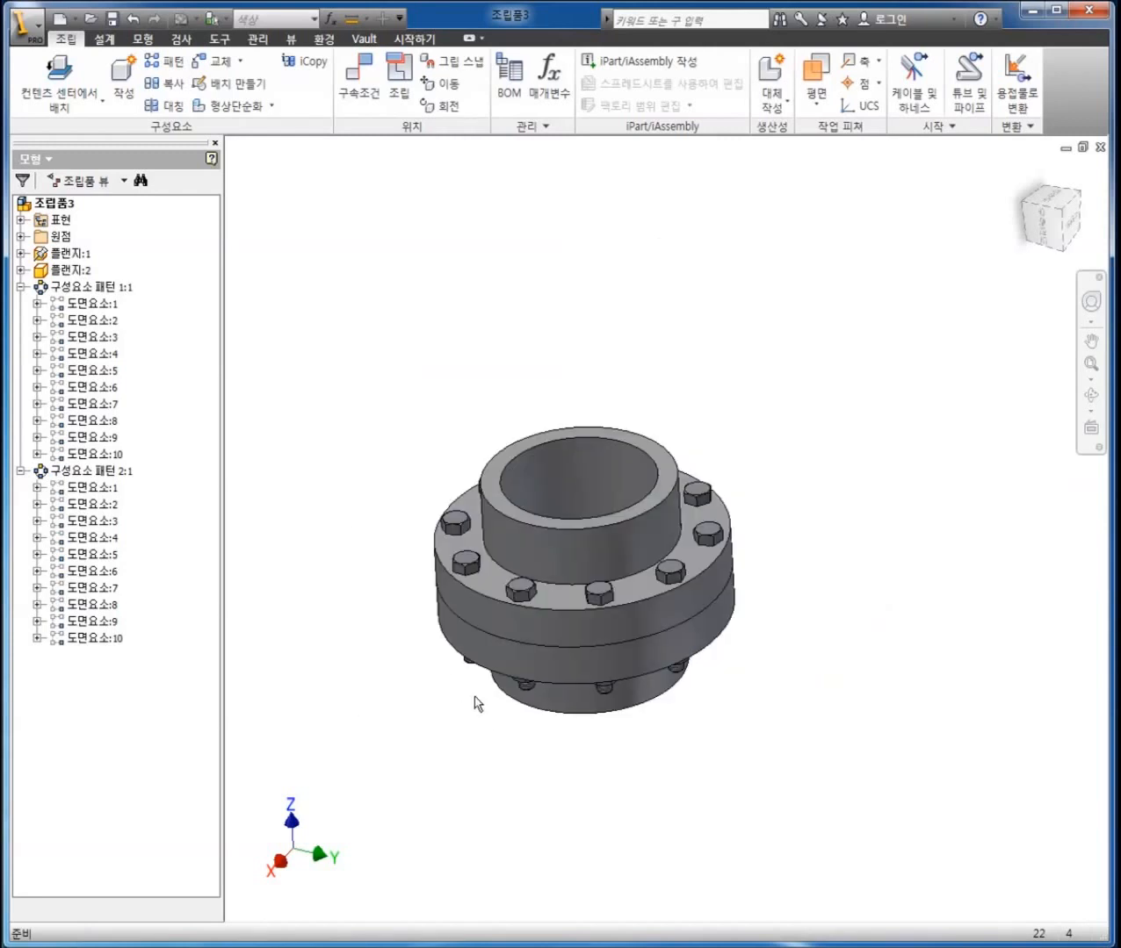
{"action": "key", "text": "F4"}
{"action": "left_click_drag", "start_coordinate": [632, 623], "coordinate": [584, 714]}
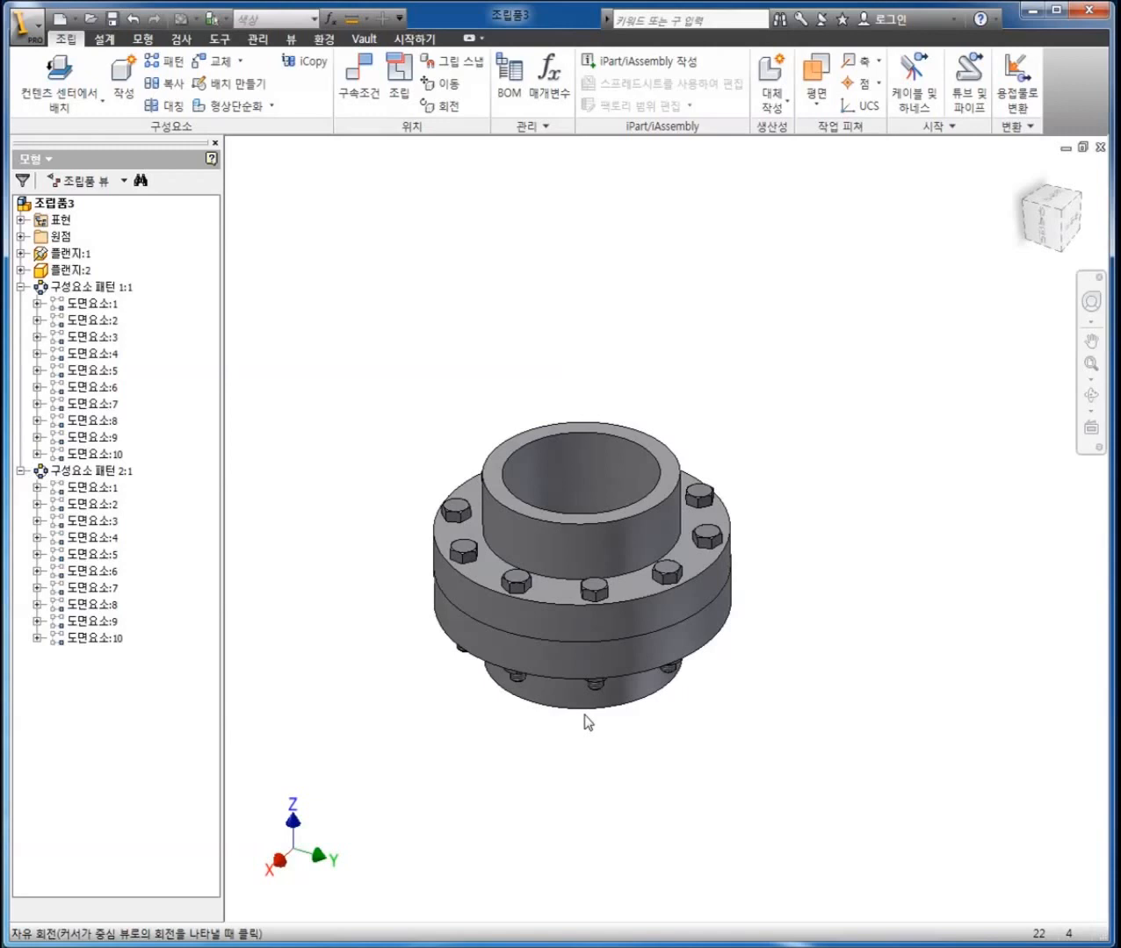
{"action": "key", "text": "Escape"}
{"action": "middle_click_drag", "start_coordinate": [609, 684], "coordinate": [669, 629]}
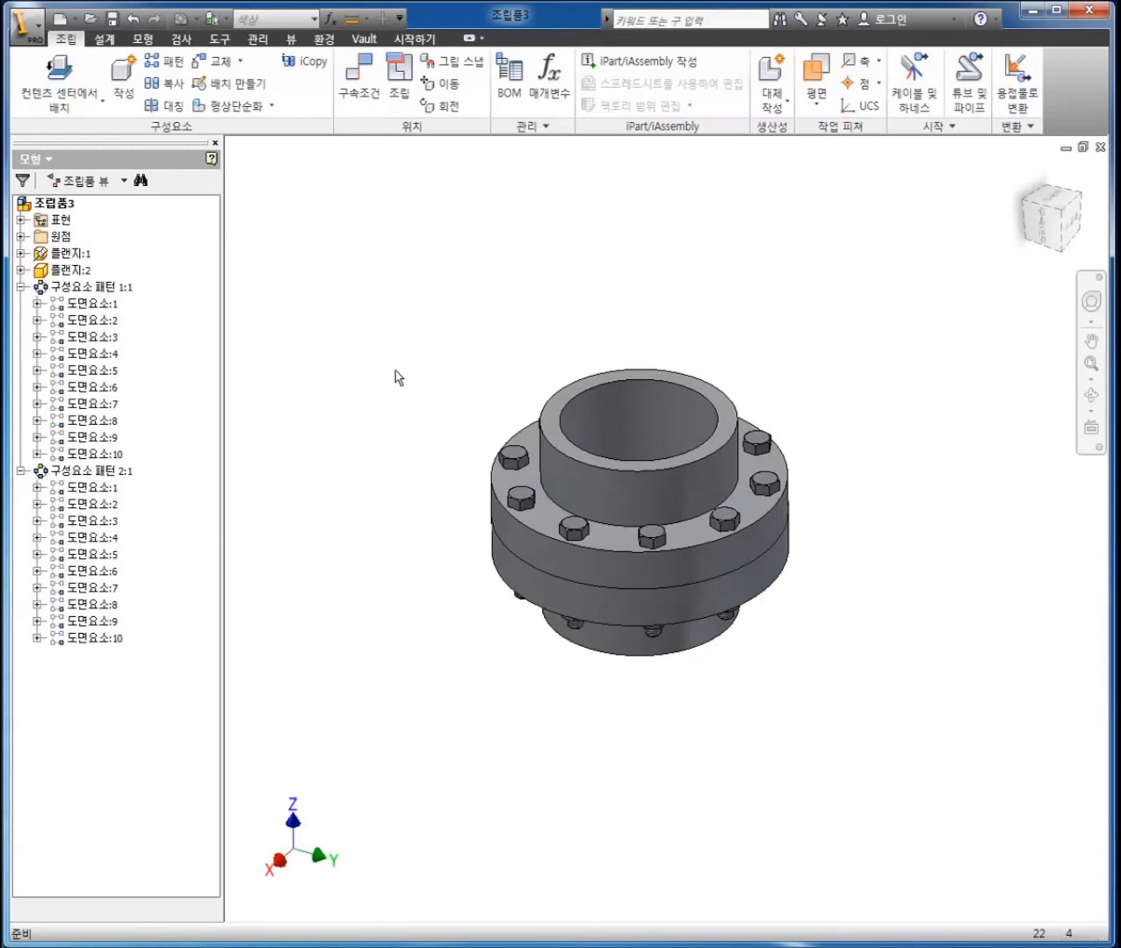
{"action": "left_click", "coordinate": [165, 106]}
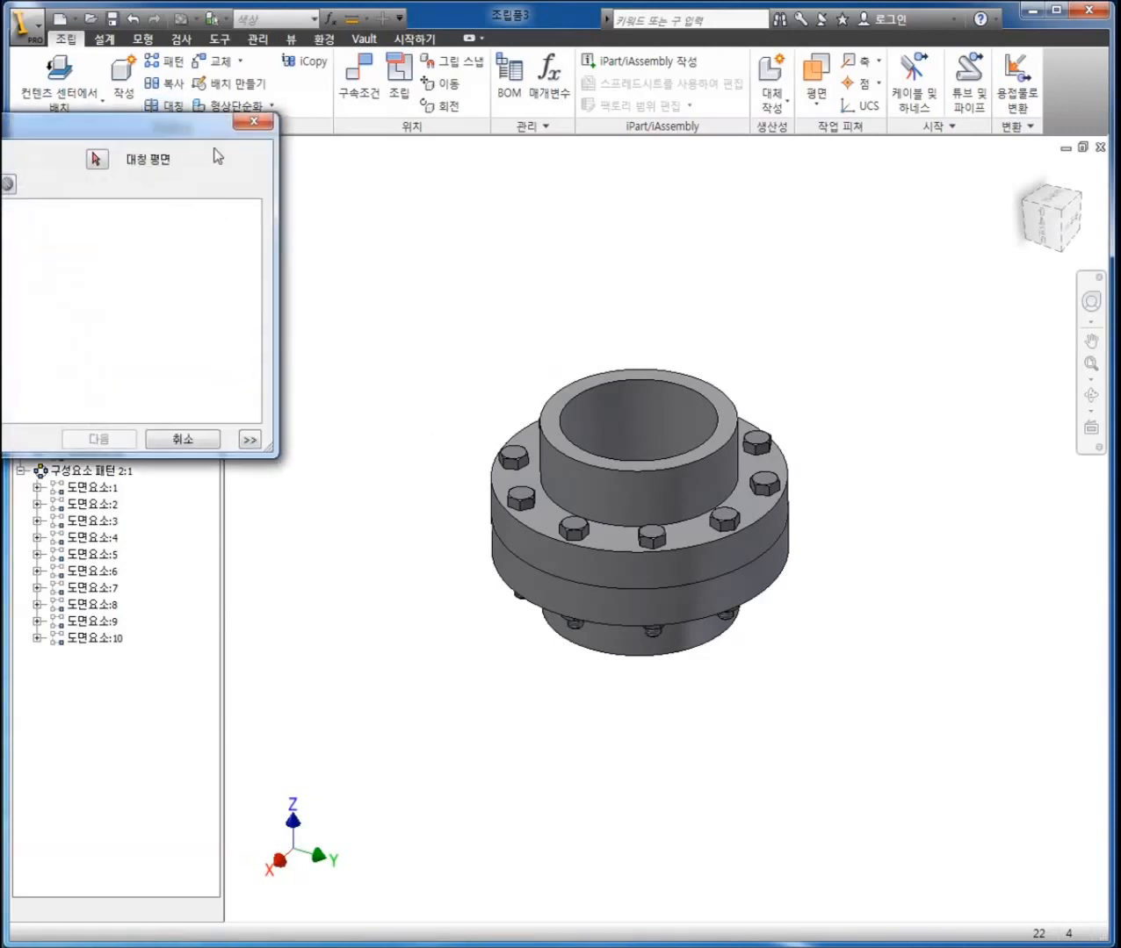
{"action": "left_click_drag", "start_coordinate": [189, 130], "coordinate": [400, 125]}
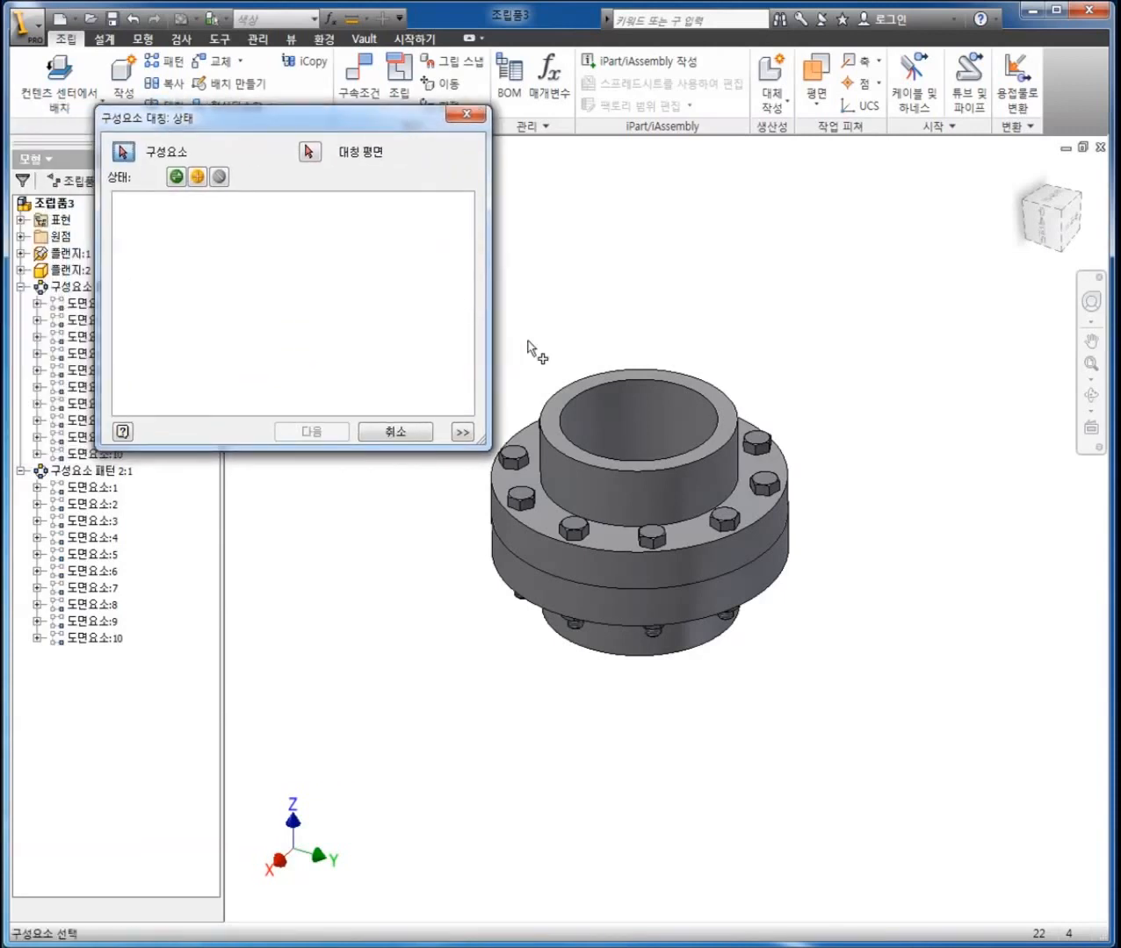
{"action": "left_click", "coordinate": [566, 397]}
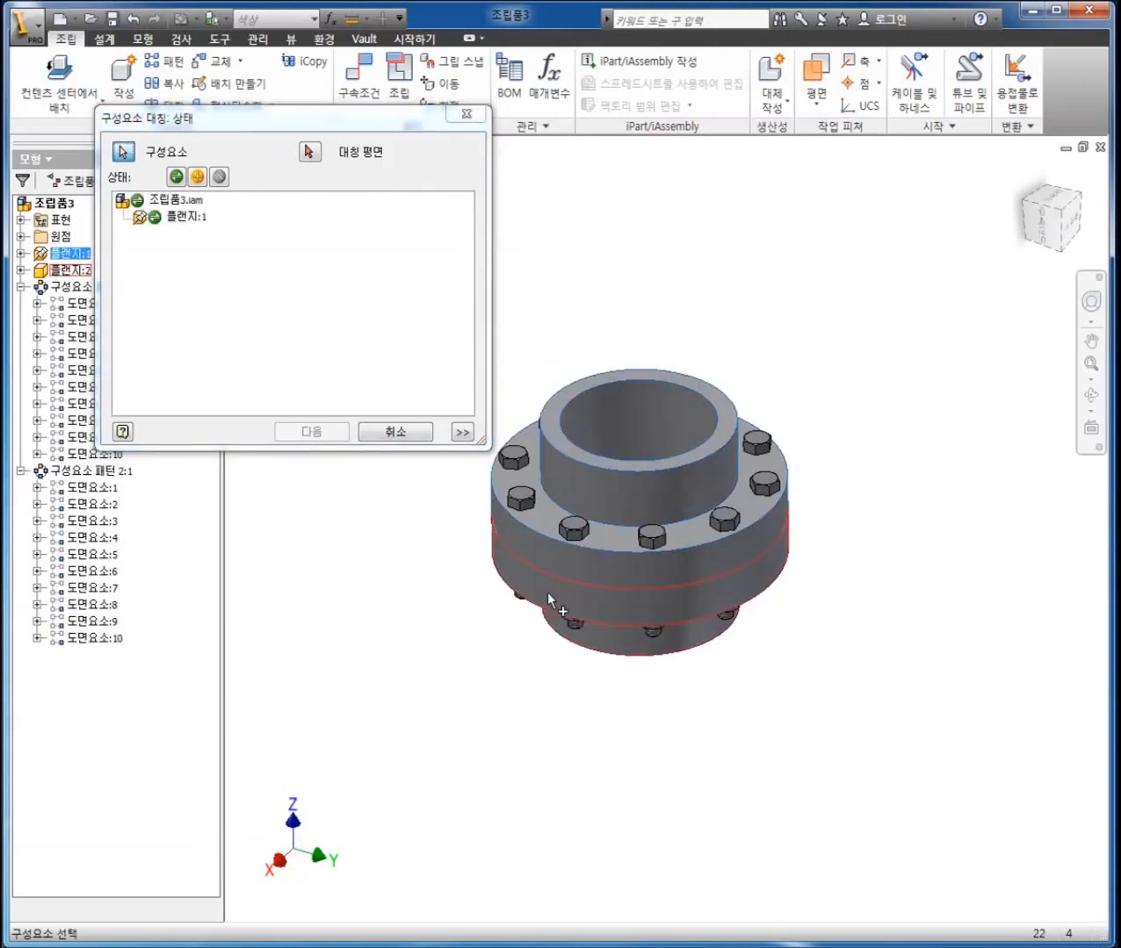
{"action": "left_click", "coordinate": [546, 590]}
{"action": "middle_click_drag", "start_coordinate": [726, 658], "coordinate": [760, 657], "text": "shift"}
{"action": "left_click", "coordinate": [309, 154]}
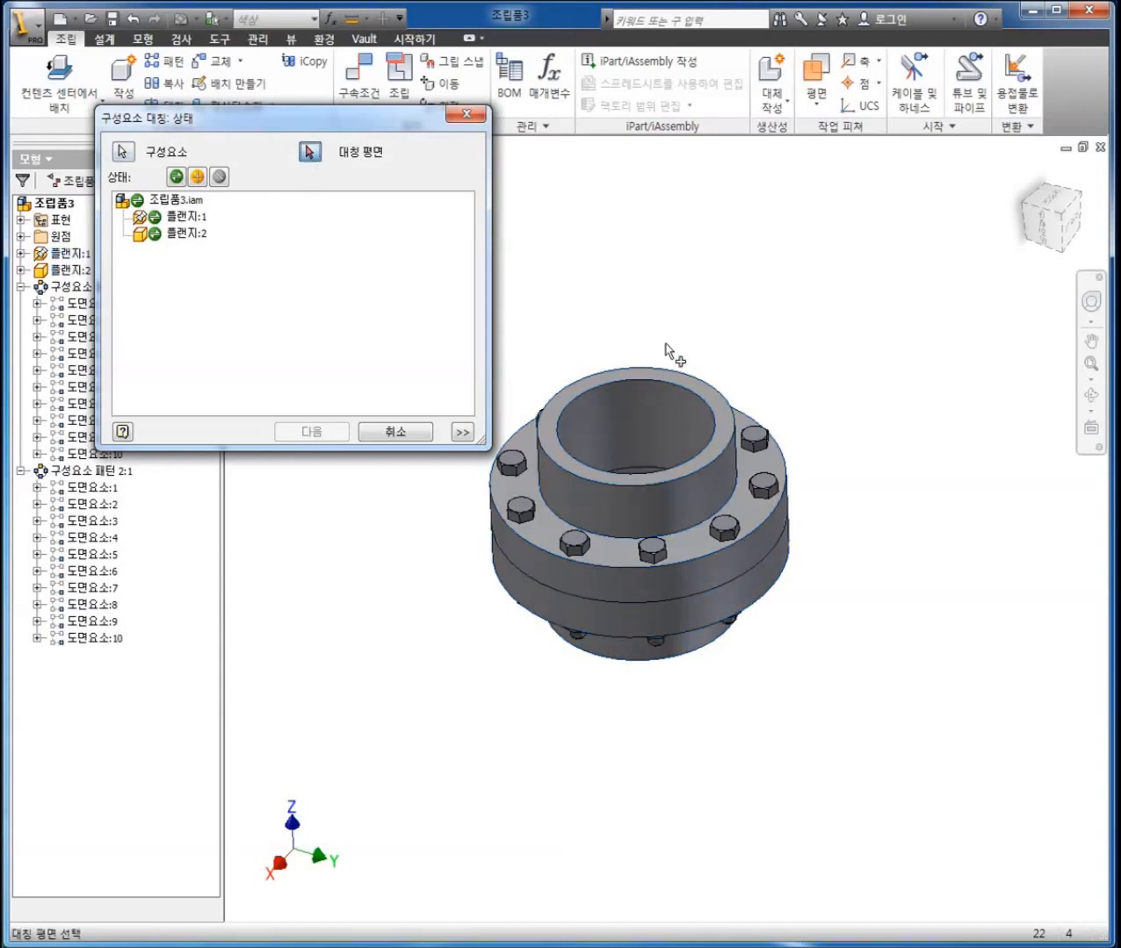
{"action": "left_click", "coordinate": [707, 390]}
{"action": "scroll", "coordinate": [707, 518], "scroll_direction": "down", "scroll_amount": 2}
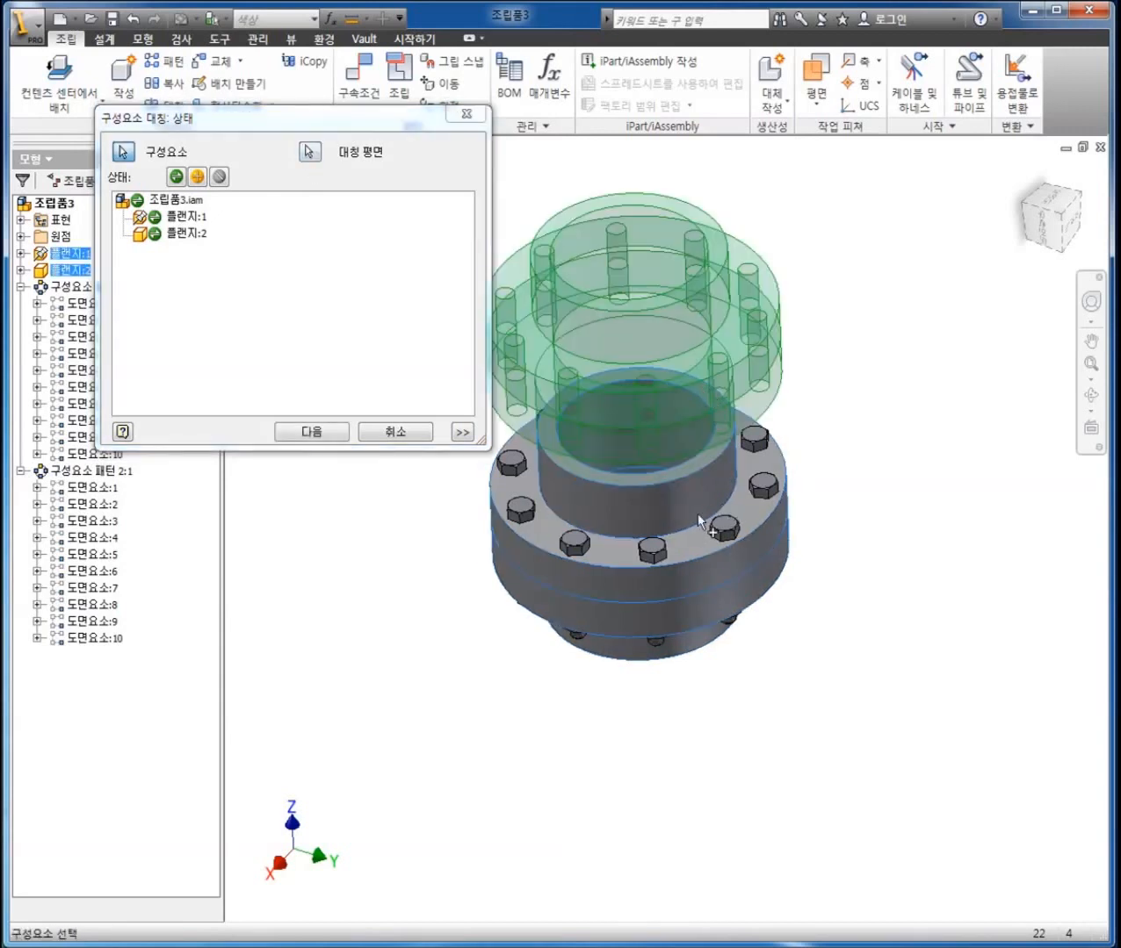
{"action": "middle_click_drag", "start_coordinate": [699, 525], "coordinate": [743, 463], "text": "shift"}
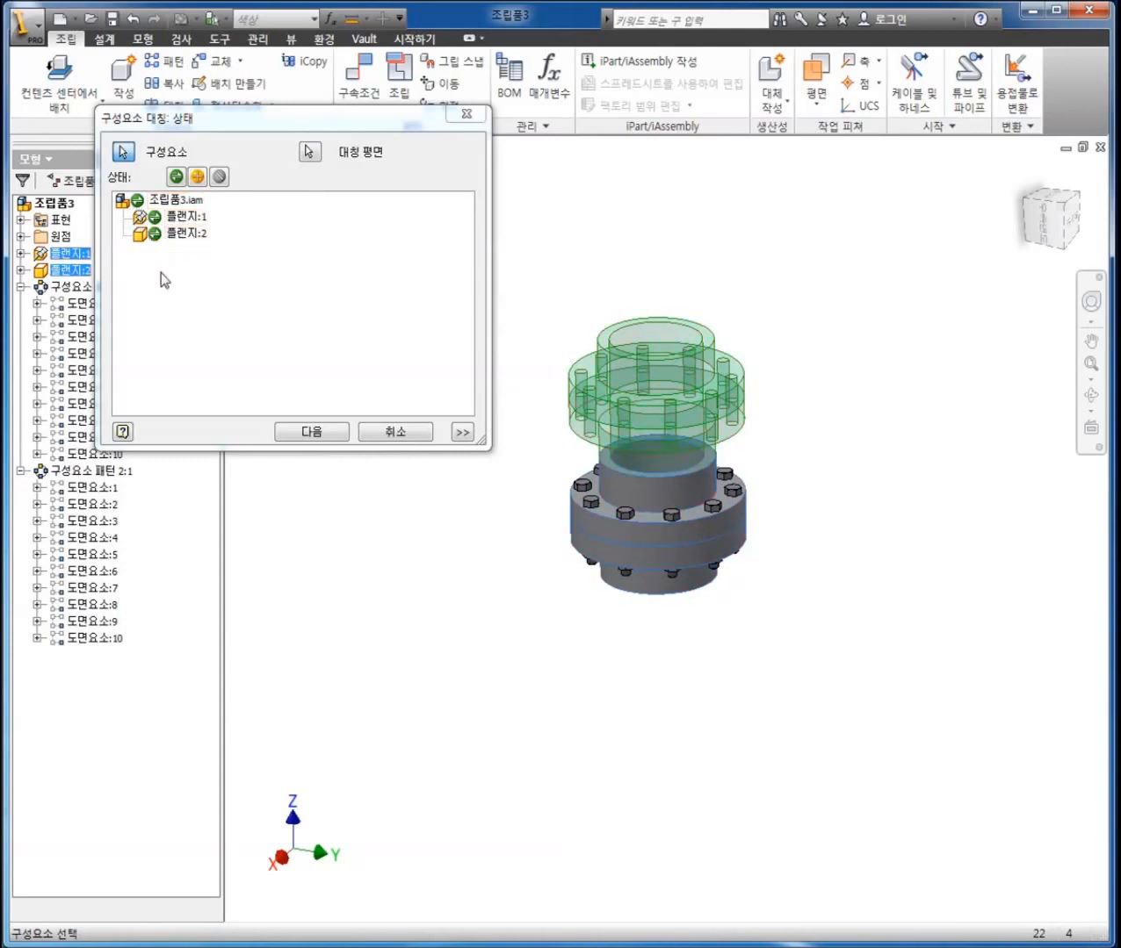
Step: Check the proposed mirrored file names, change both flanges' status to reuse, and insert the copies into the assembly
{"action": "left_click", "coordinate": [305, 438]}
{"action": "left_click_drag", "start_coordinate": [321, 142], "coordinate": [597, 107]}
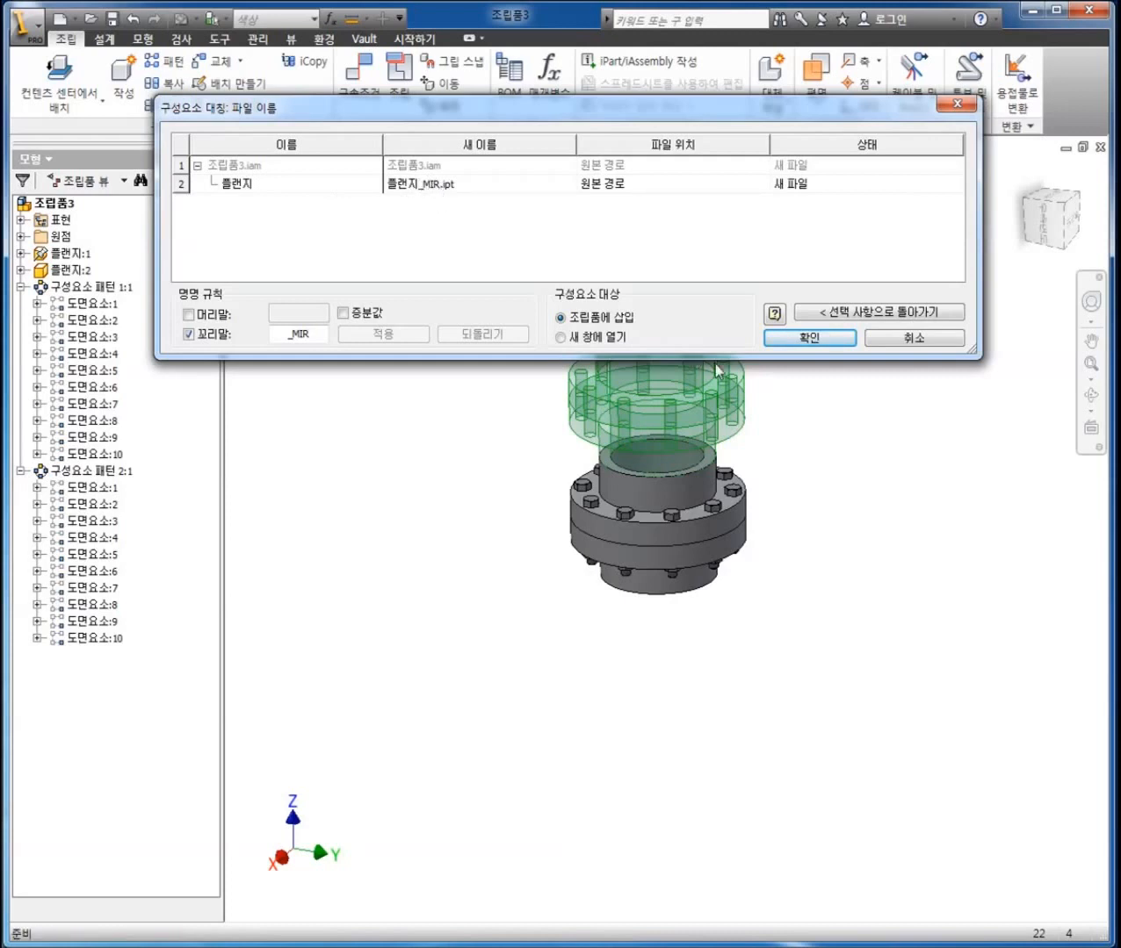
{"action": "left_click", "coordinate": [832, 314]}
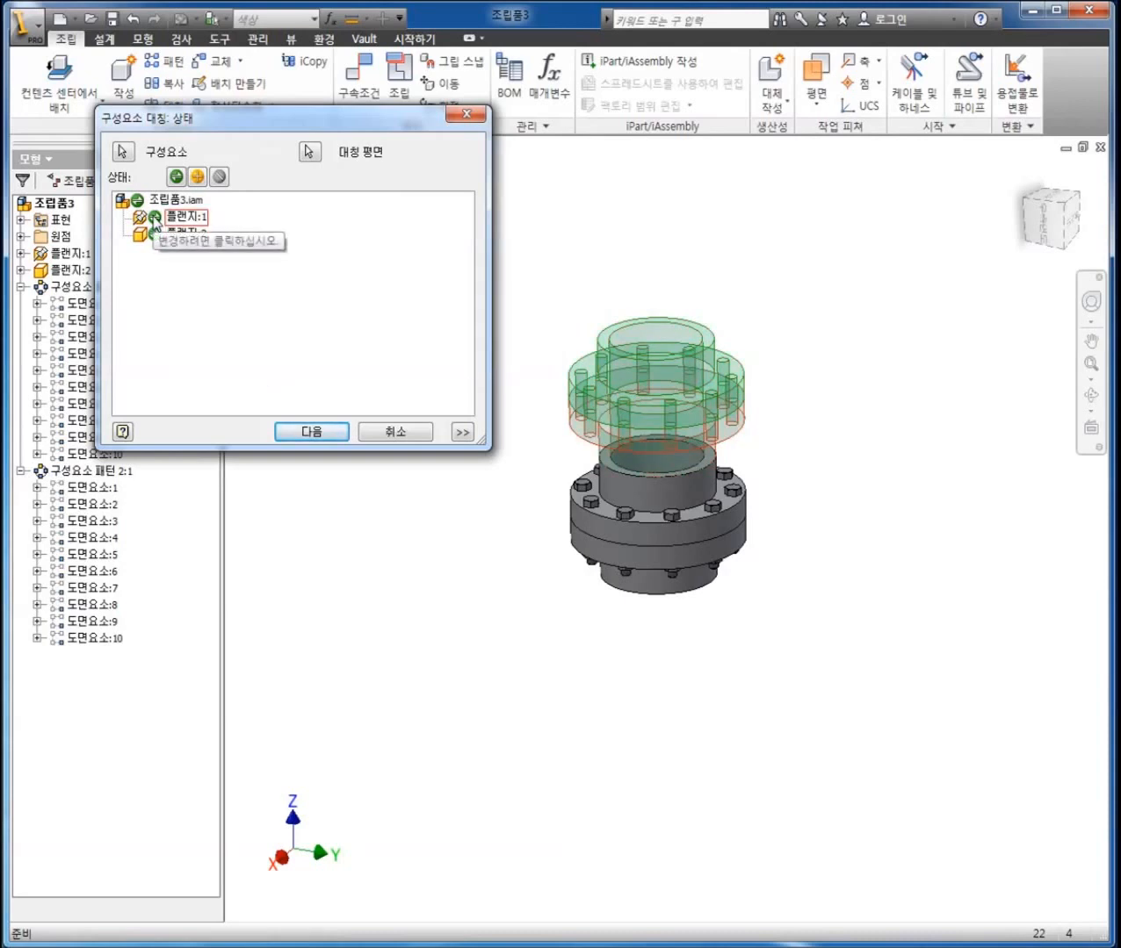
{"action": "left_click", "coordinate": [154, 217]}
{"action": "left_click", "coordinate": [153, 233]}
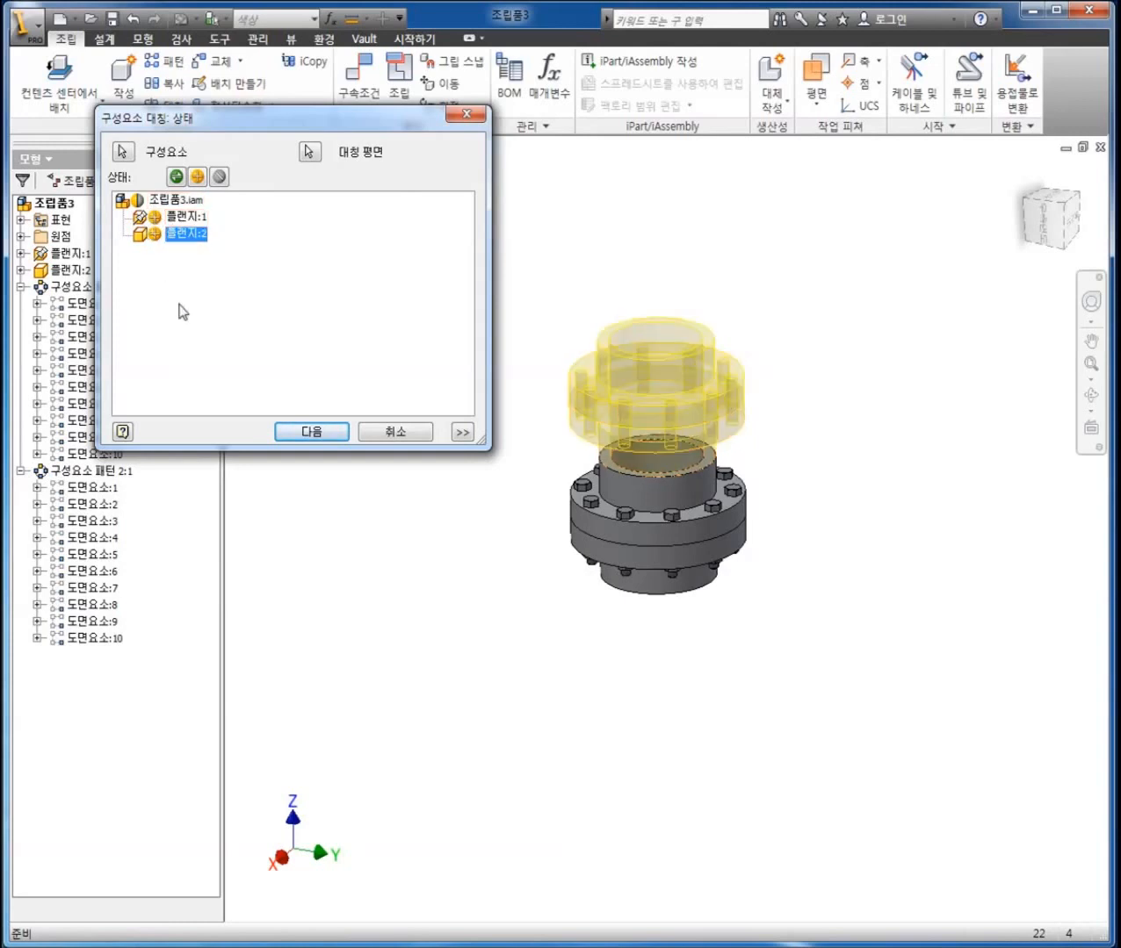
{"action": "left_click", "coordinate": [311, 431]}
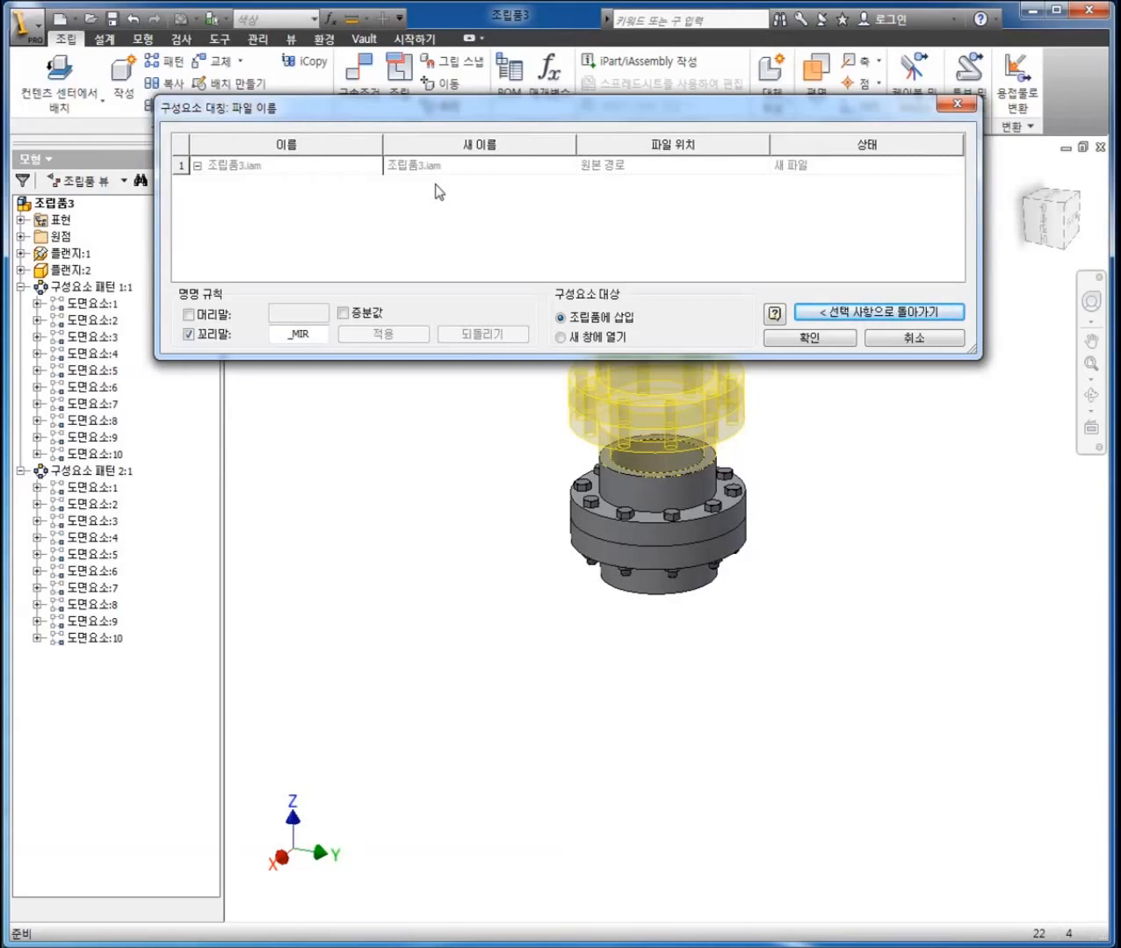
{"action": "left_click", "coordinate": [777, 344]}
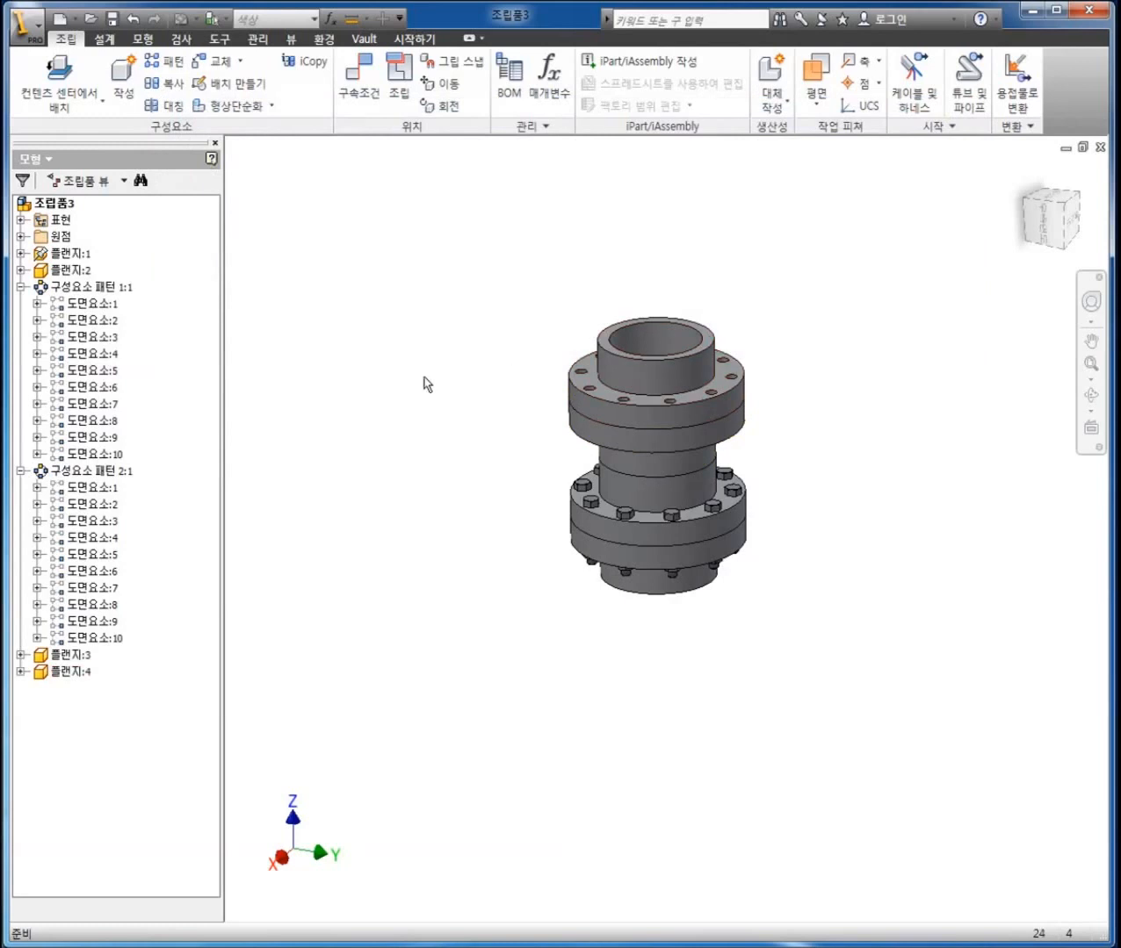
Step: Check the flange quantity in the assembly's structured bill of materials
{"action": "left_click", "coordinate": [505, 91]}
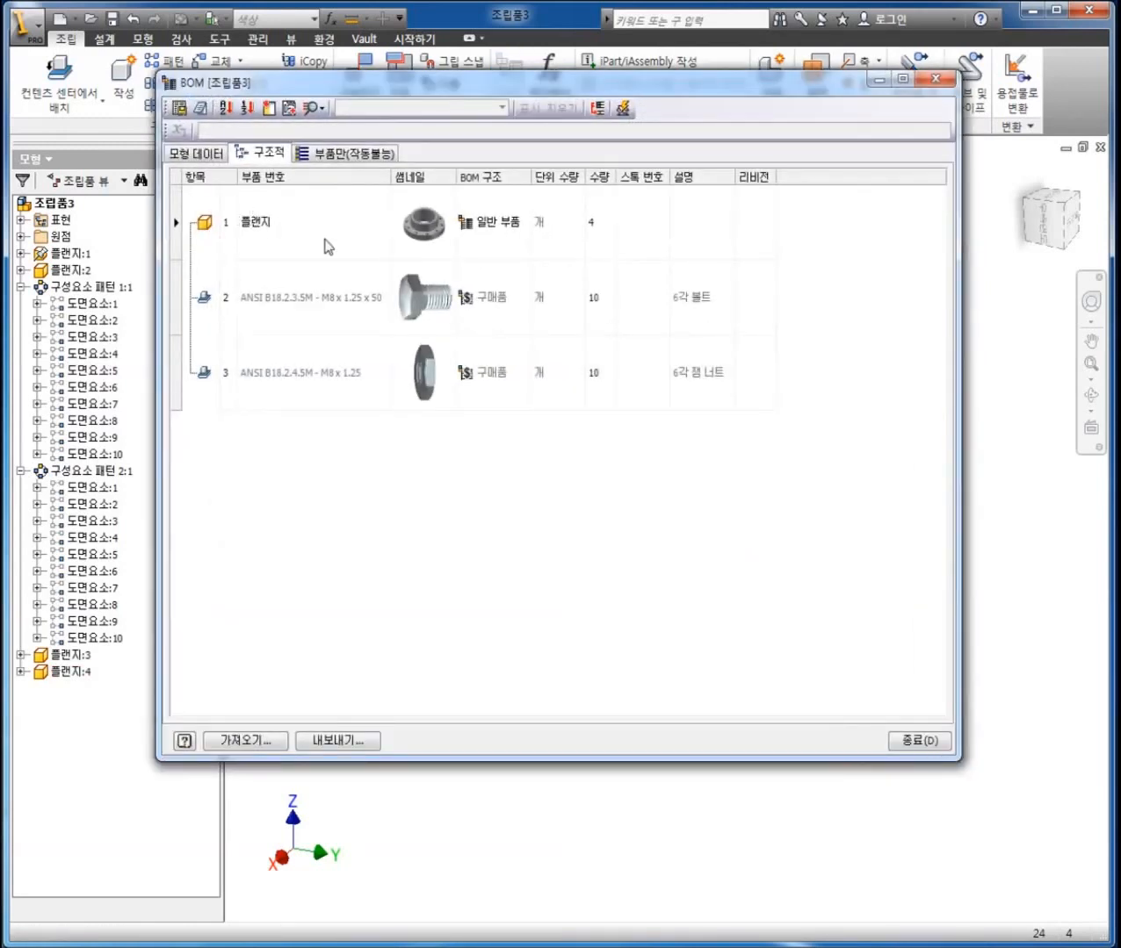
{"action": "left_click", "coordinate": [594, 230]}
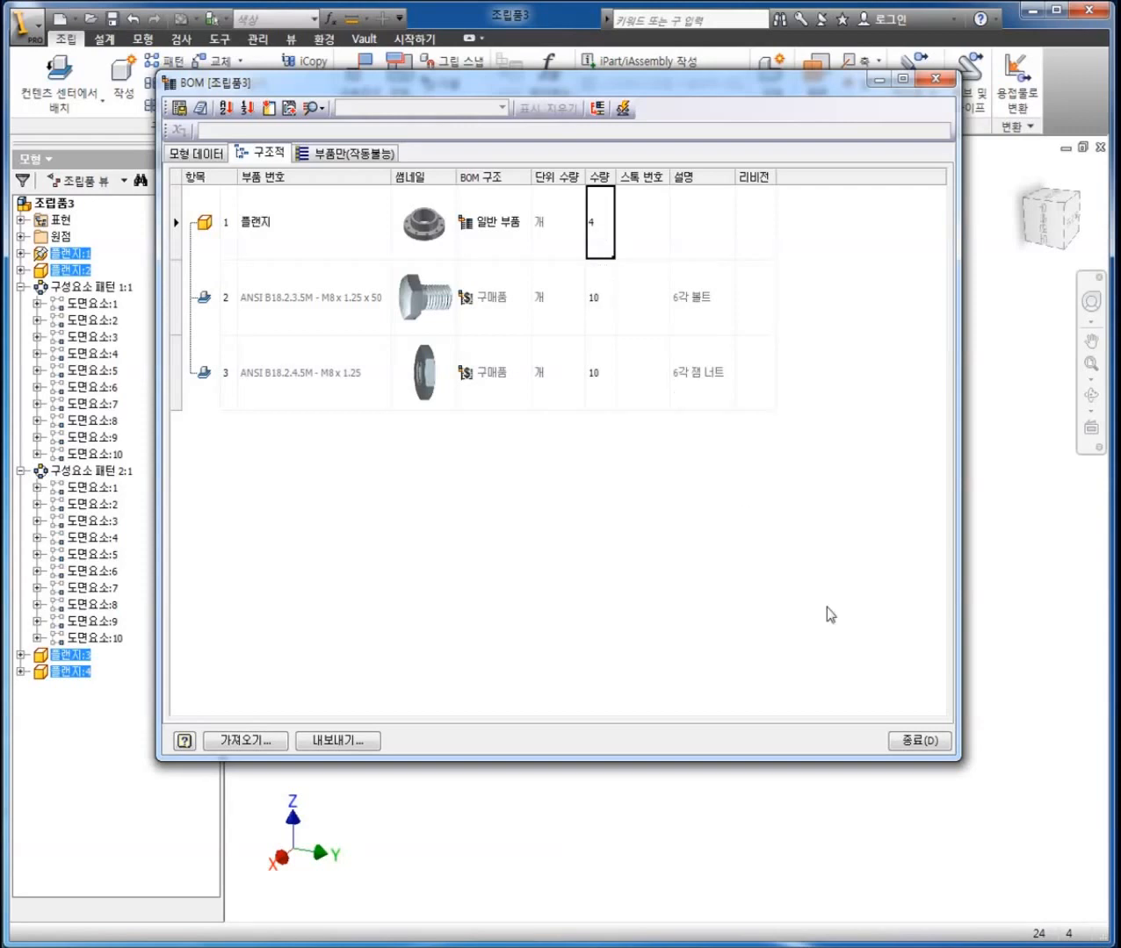
{"action": "left_click", "coordinate": [919, 747]}
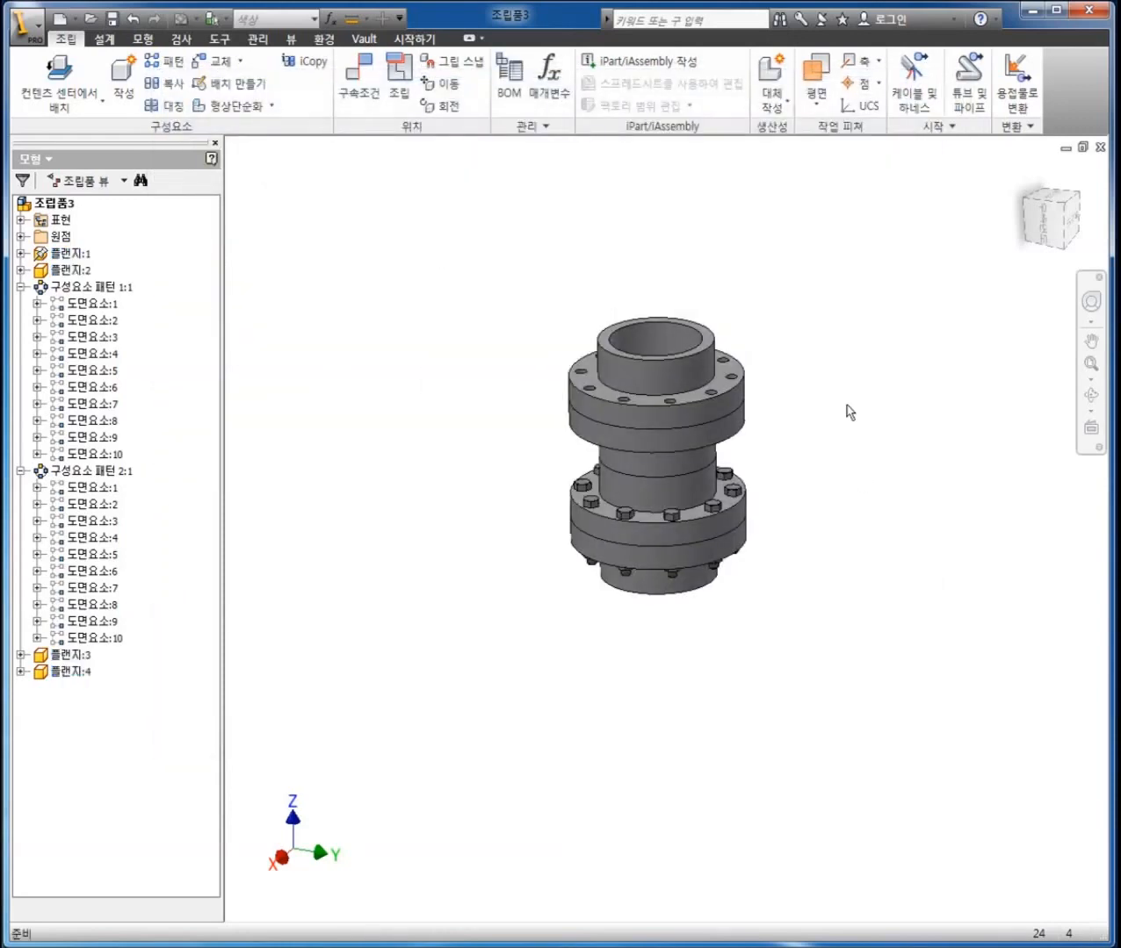
Step: Open column customization for the structured bill of materials and remove the stock number (스톡 번호) column
{"action": "left_click", "coordinate": [511, 87]}
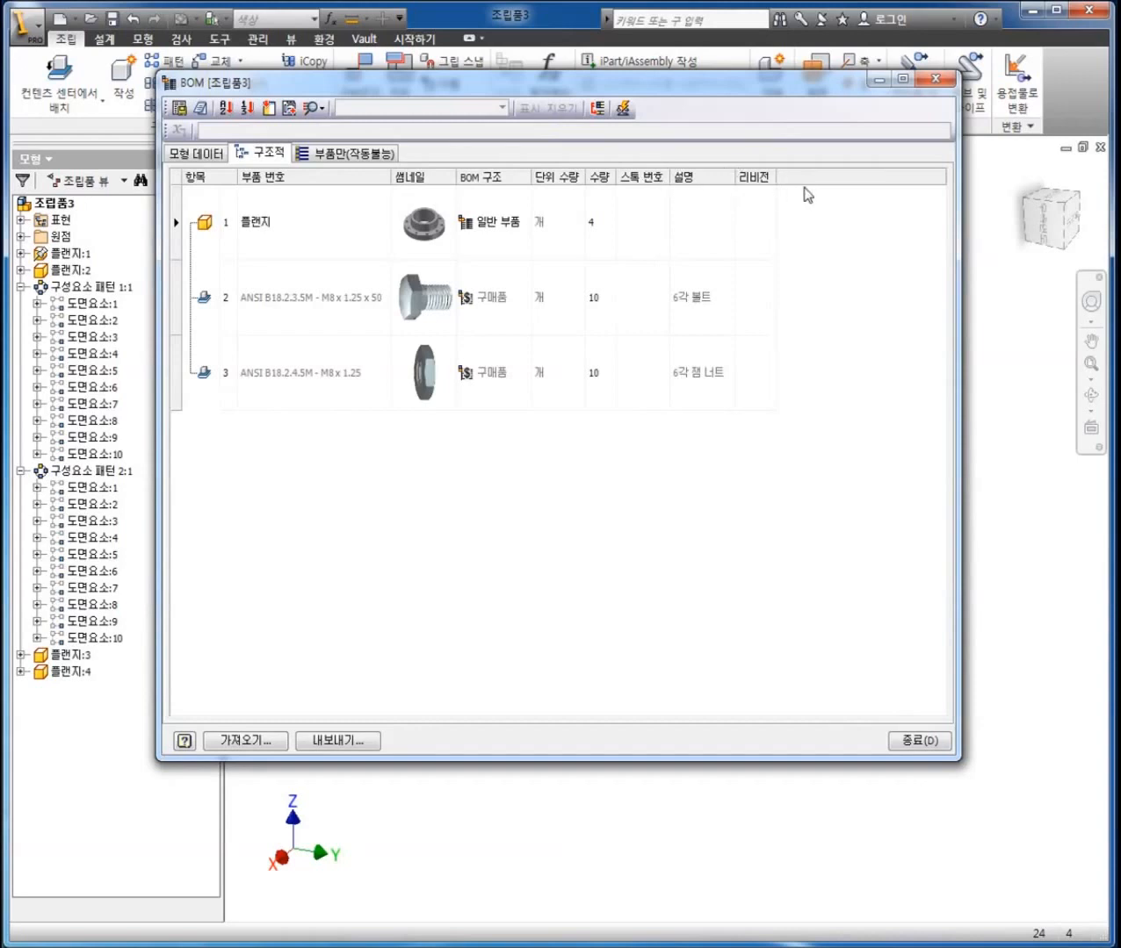
{"action": "right_click", "coordinate": [808, 177]}
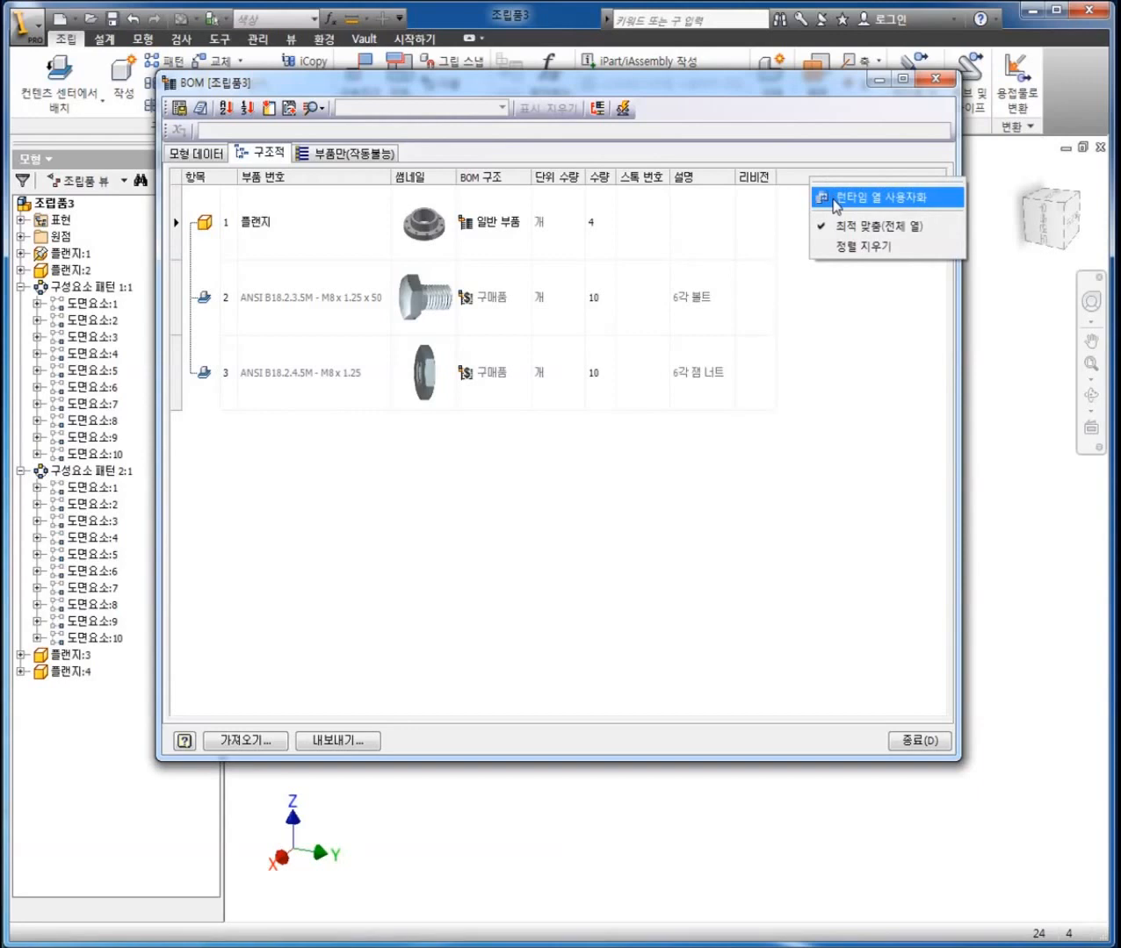
{"action": "left_click", "coordinate": [834, 200]}
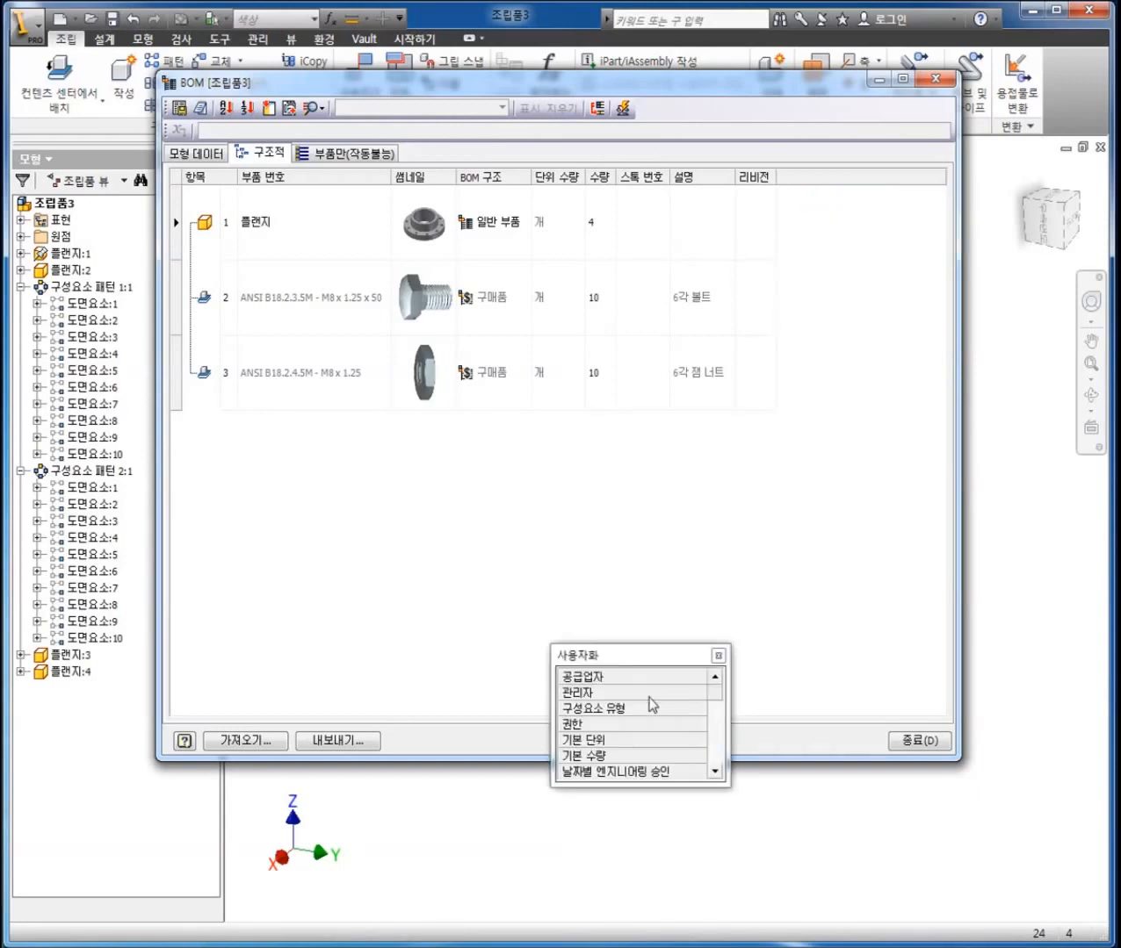
{"action": "left_click_drag", "start_coordinate": [652, 660], "coordinate": [796, 248]}
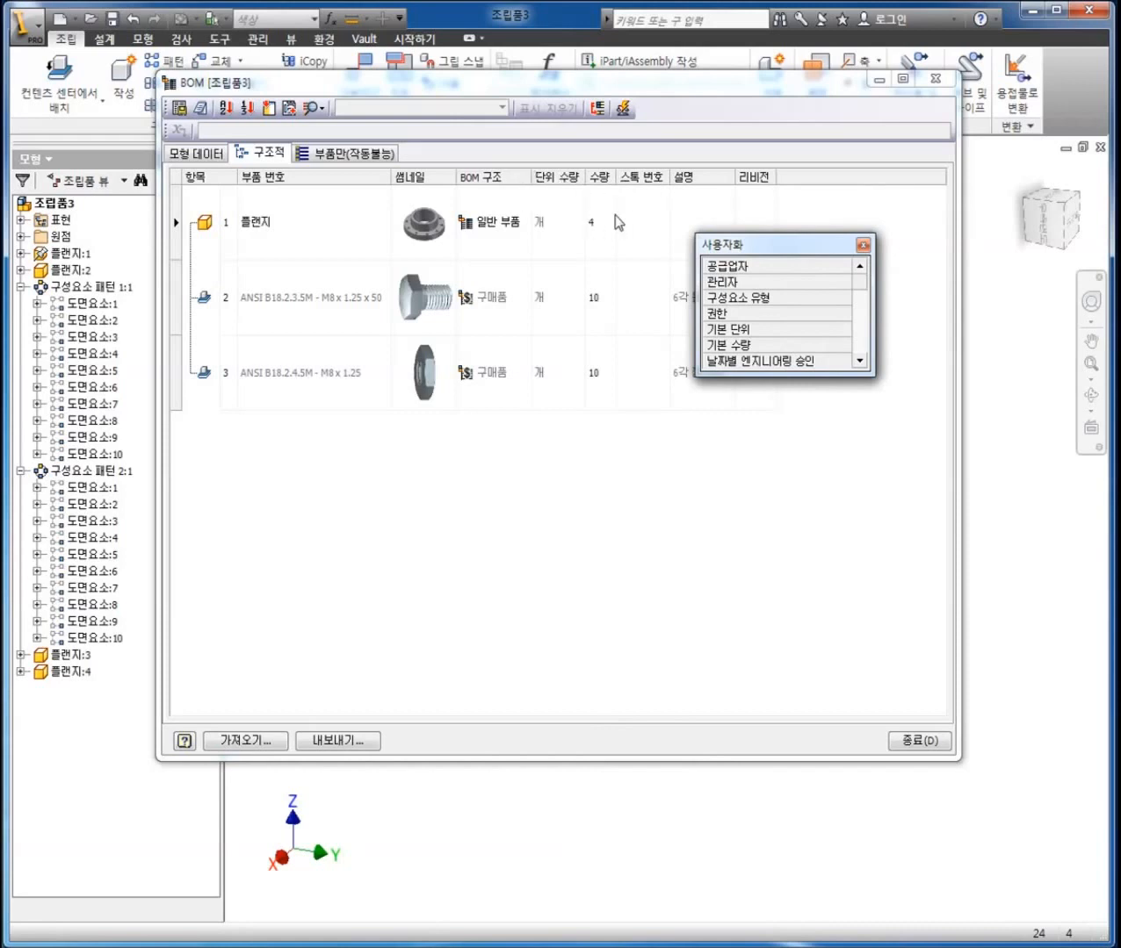
{"action": "left_click_drag", "start_coordinate": [645, 186], "coordinate": [778, 325]}
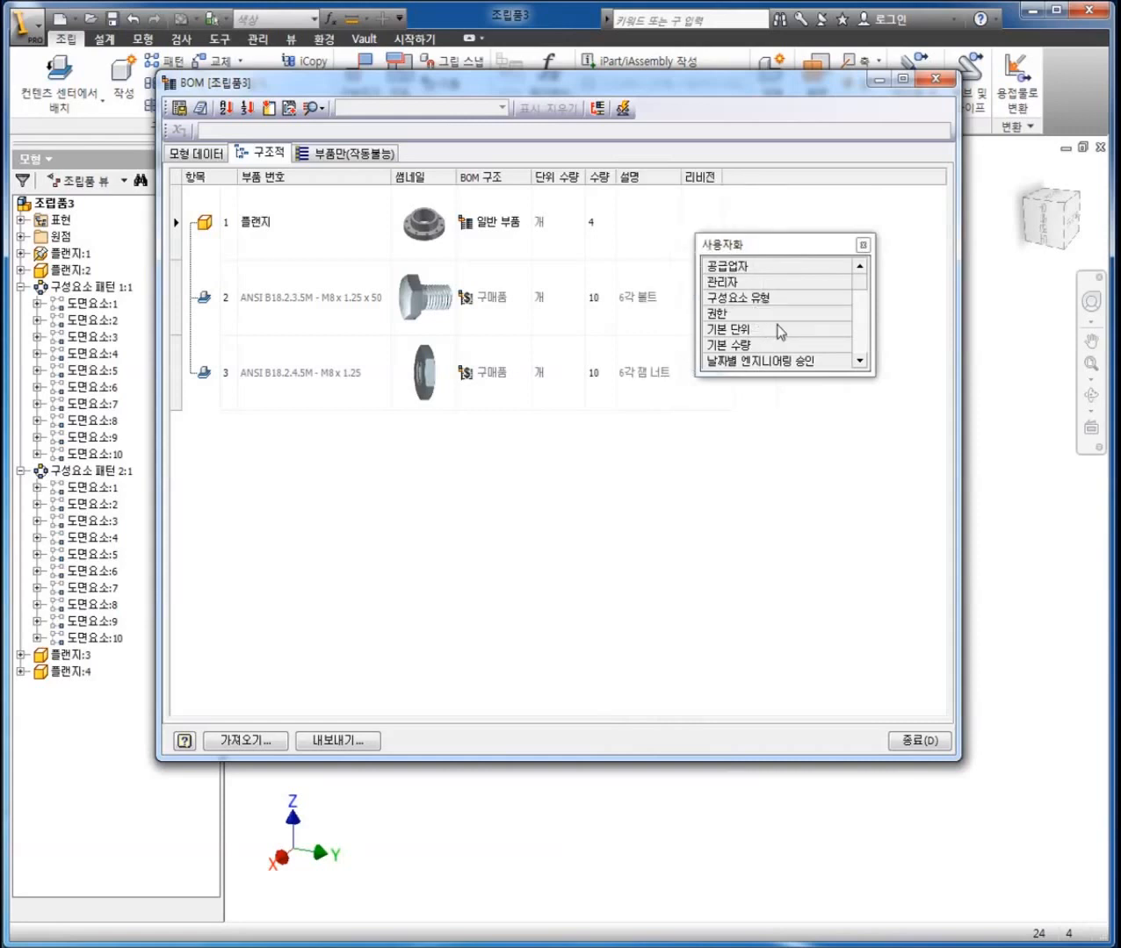
Step: Add the author (작성자) column before the description, move quantity (수량) ahead of unit quantity (단위 수량), and close the bill of materials
{"action": "scroll", "coordinate": [861, 290], "scroll_direction": "down", "scroll_amount": 4}
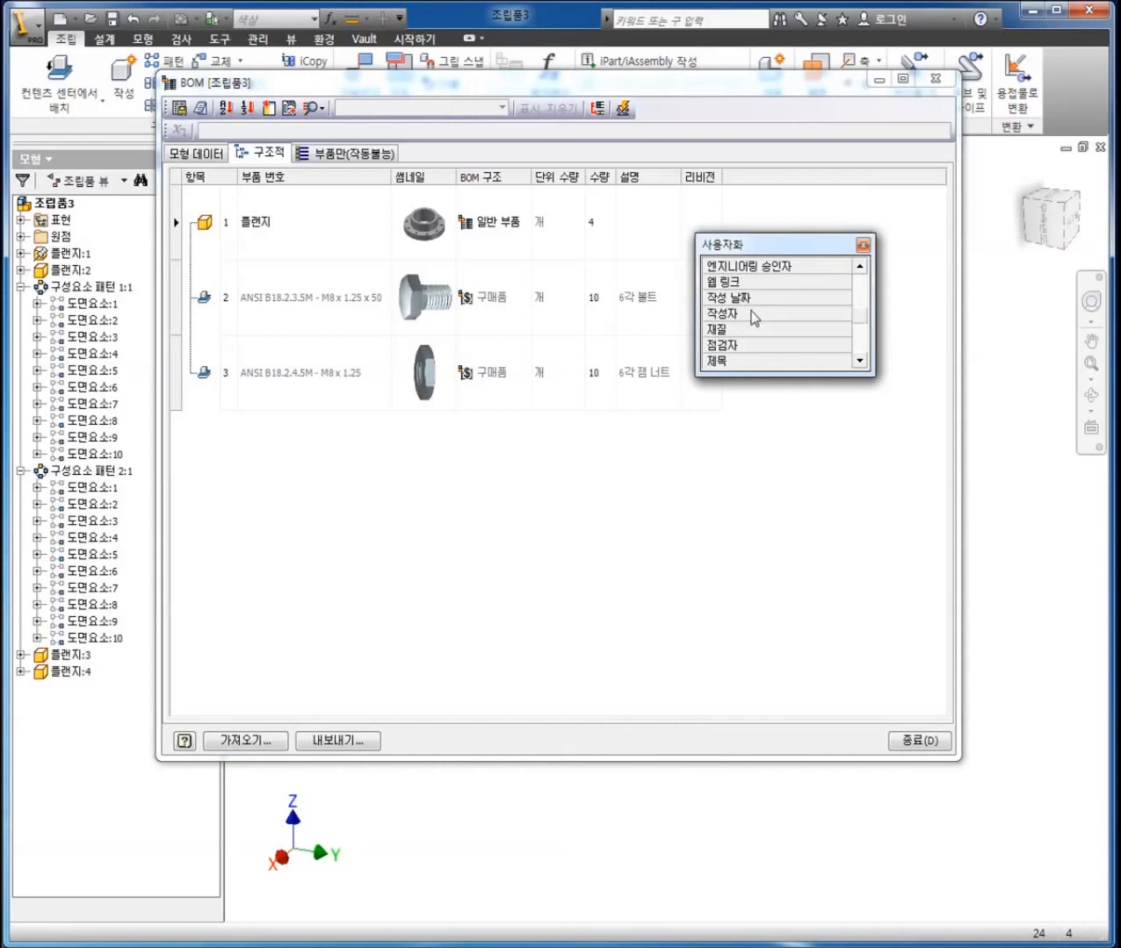
{"action": "left_click_drag", "start_coordinate": [745, 318], "coordinate": [631, 180]}
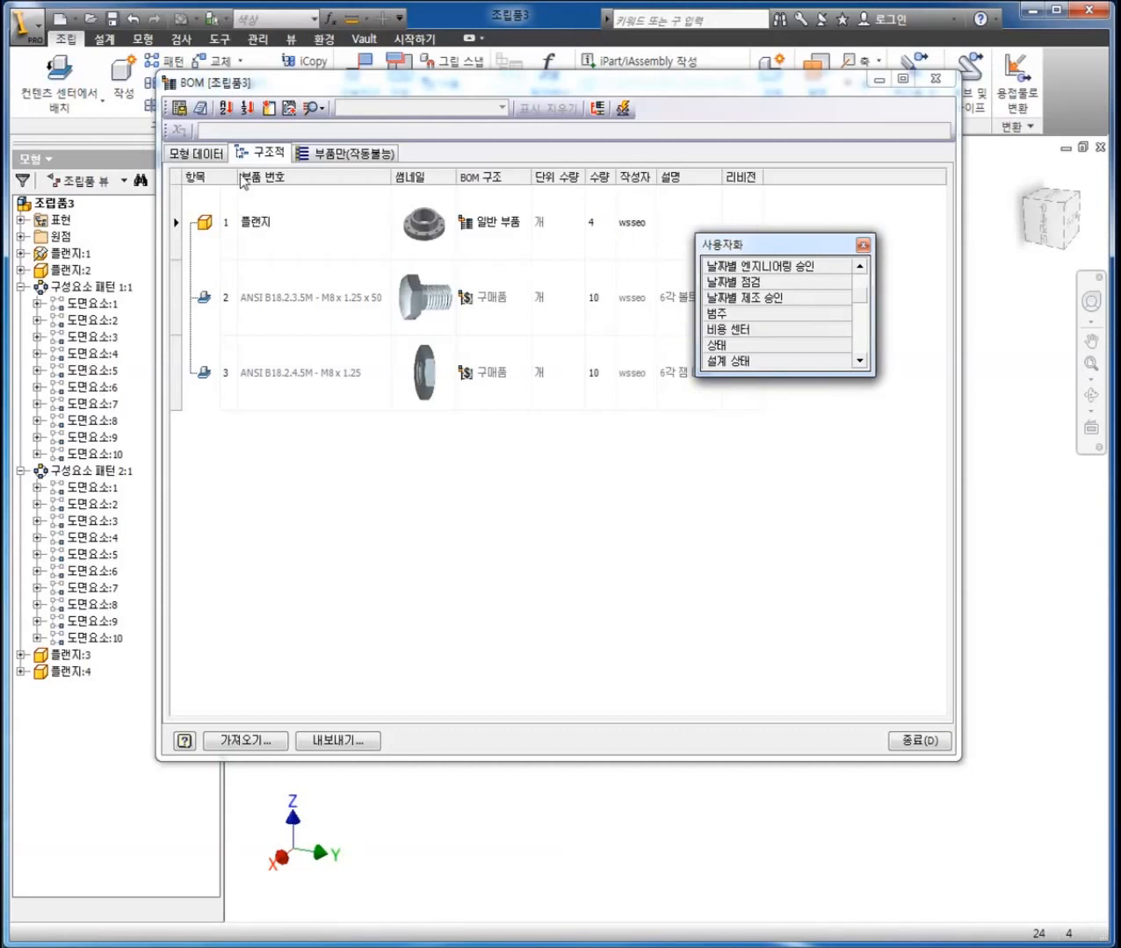
{"action": "left_click_drag", "start_coordinate": [593, 187], "coordinate": [556, 178]}
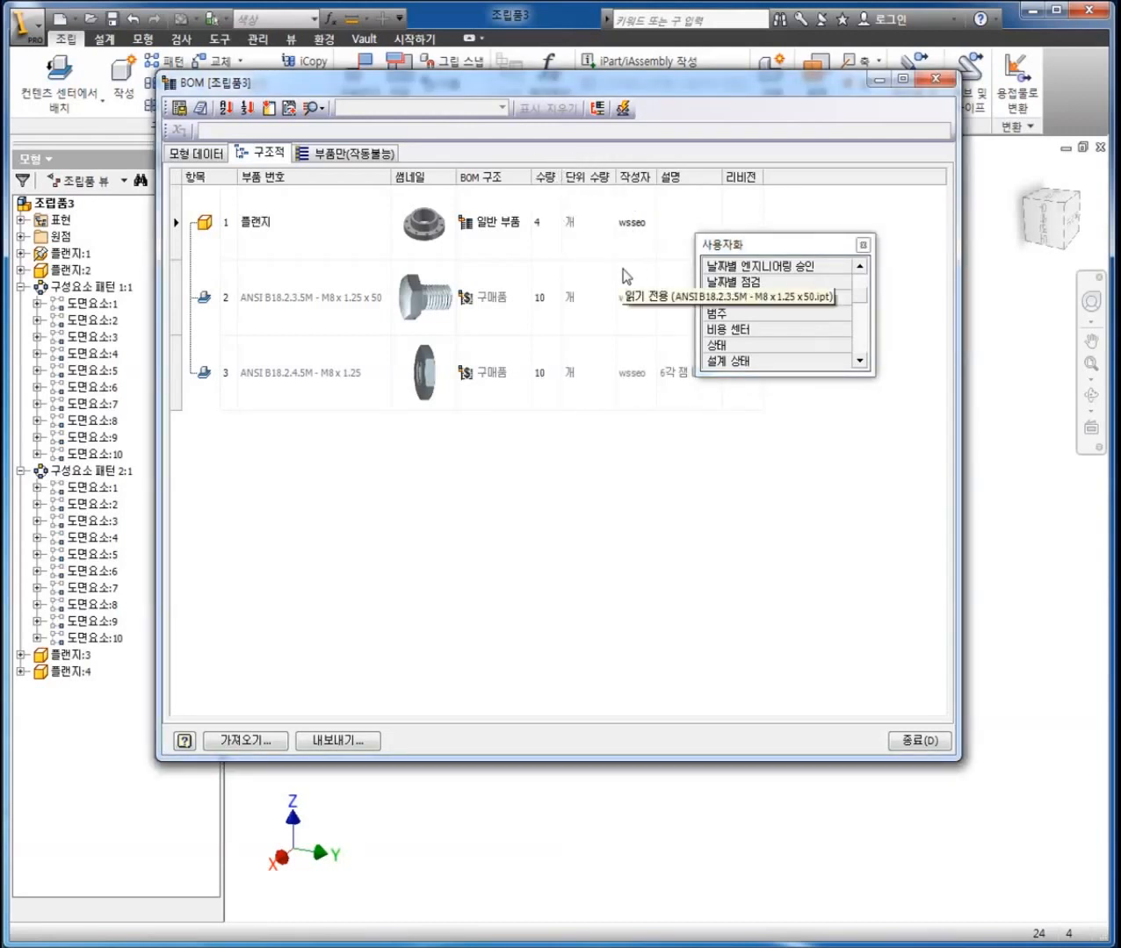
{"action": "left_click", "coordinate": [862, 245]}
{"action": "left_click", "coordinate": [918, 740]}
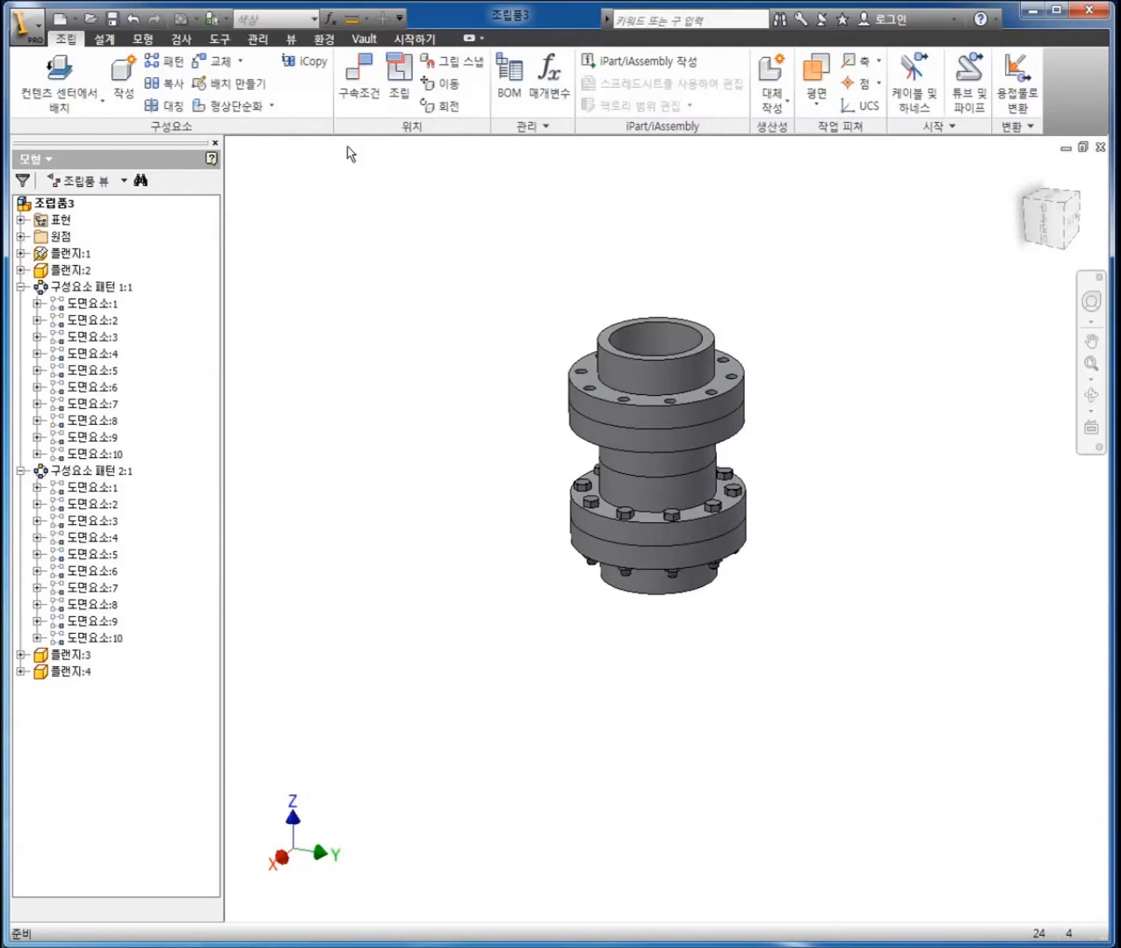
Step: Look at the part categories in Content Center, collapse the fasteners (조임쇠) category, and close the browser
{"action": "left_click", "coordinate": [64, 83]}
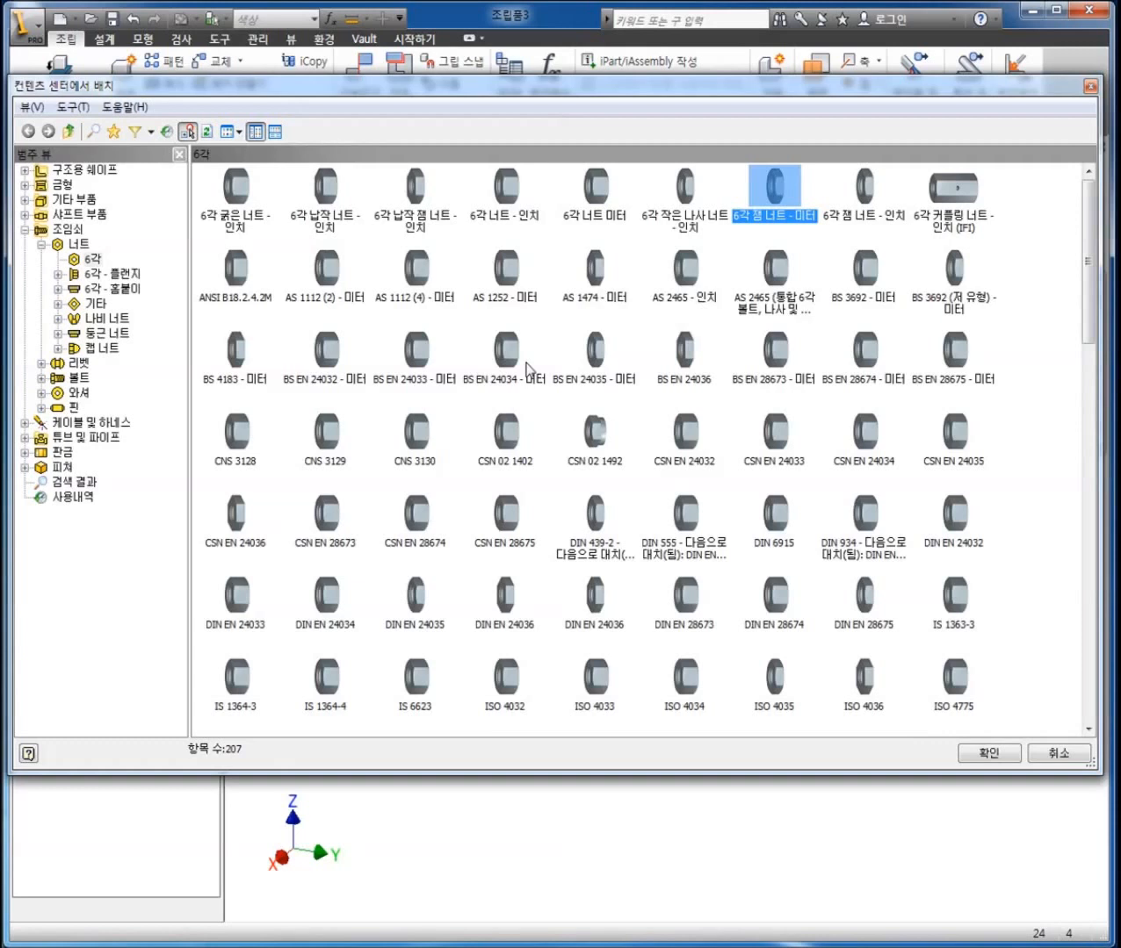
{"action": "left_click", "coordinate": [25, 230]}
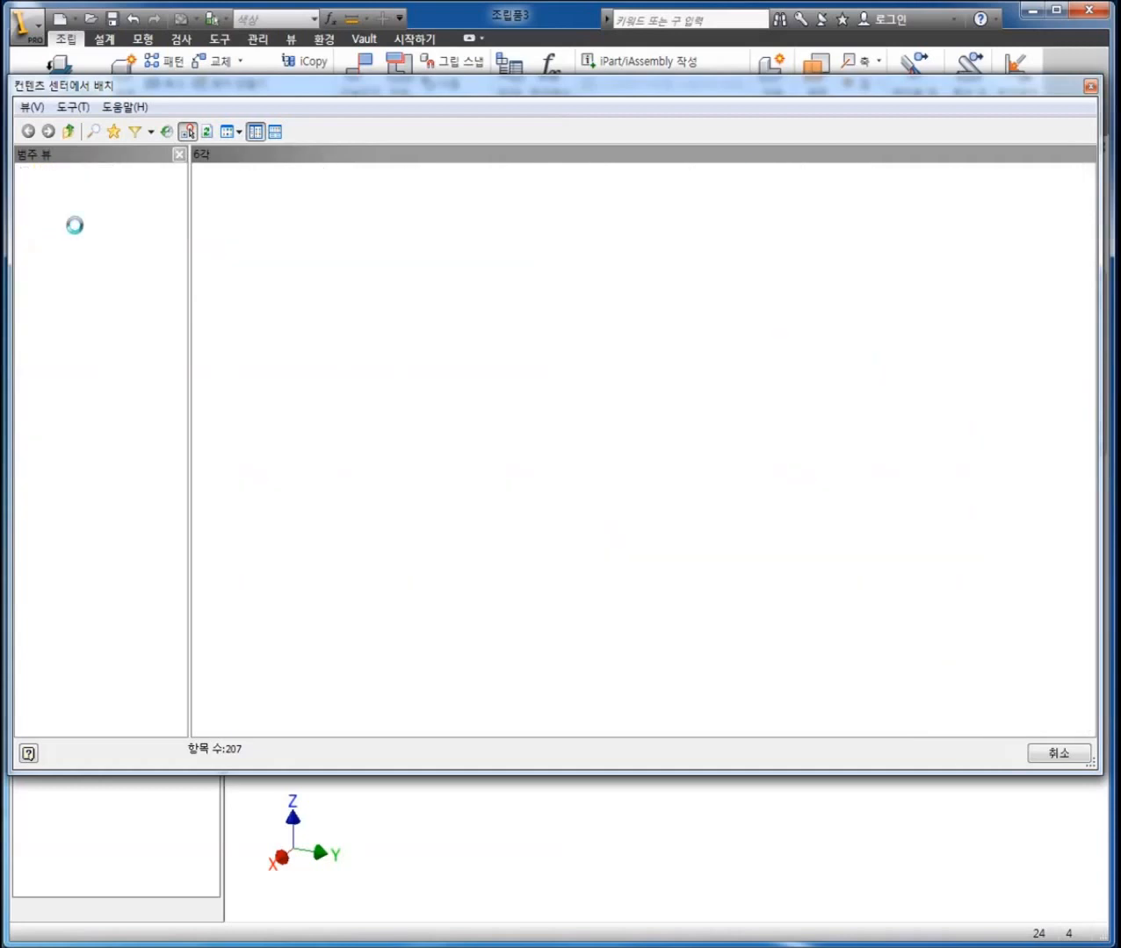
{"action": "left_click", "coordinate": [1090, 85]}
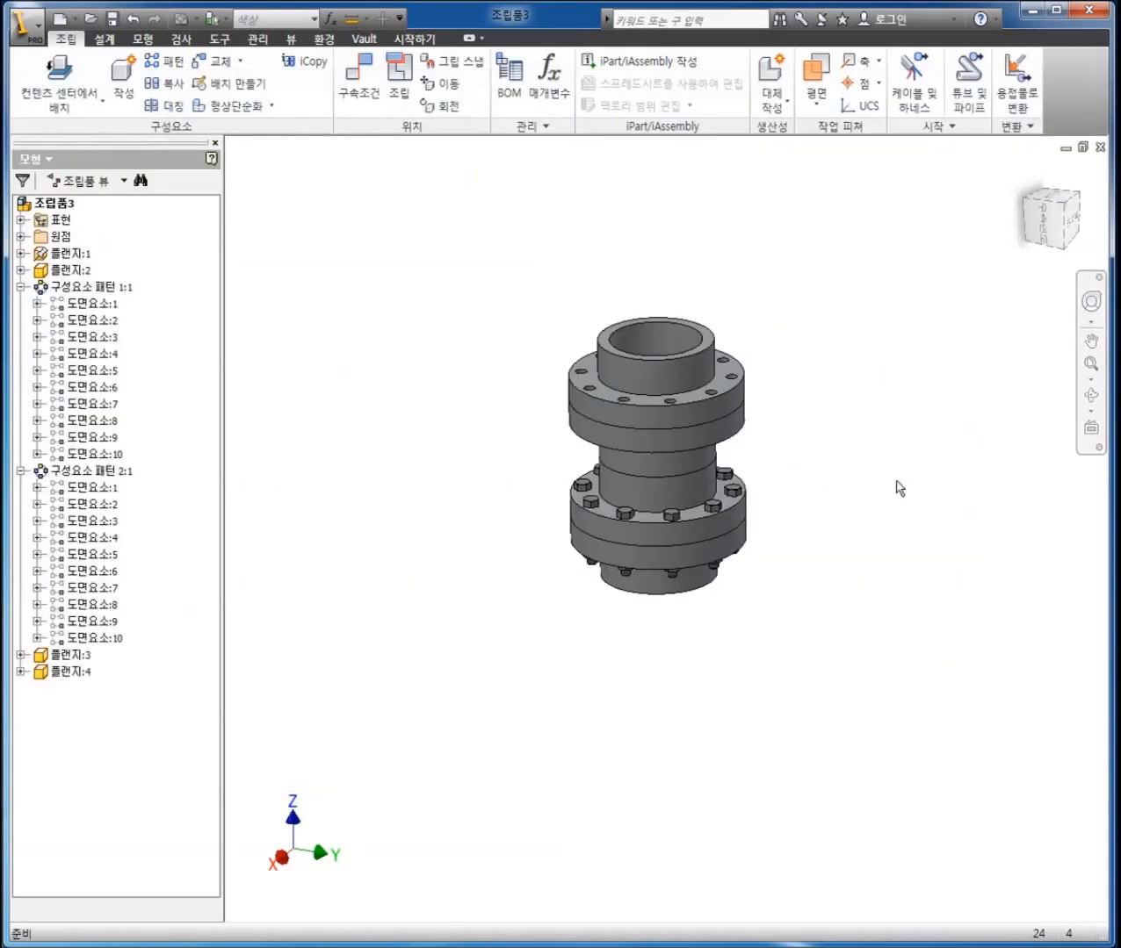
Step: Close the flange assembly, accept the active project's Content Center library configuration with My Library in use, and save the project
{"action": "left_click", "coordinate": [1099, 146]}
{"action": "left_click", "coordinate": [515, 515]}
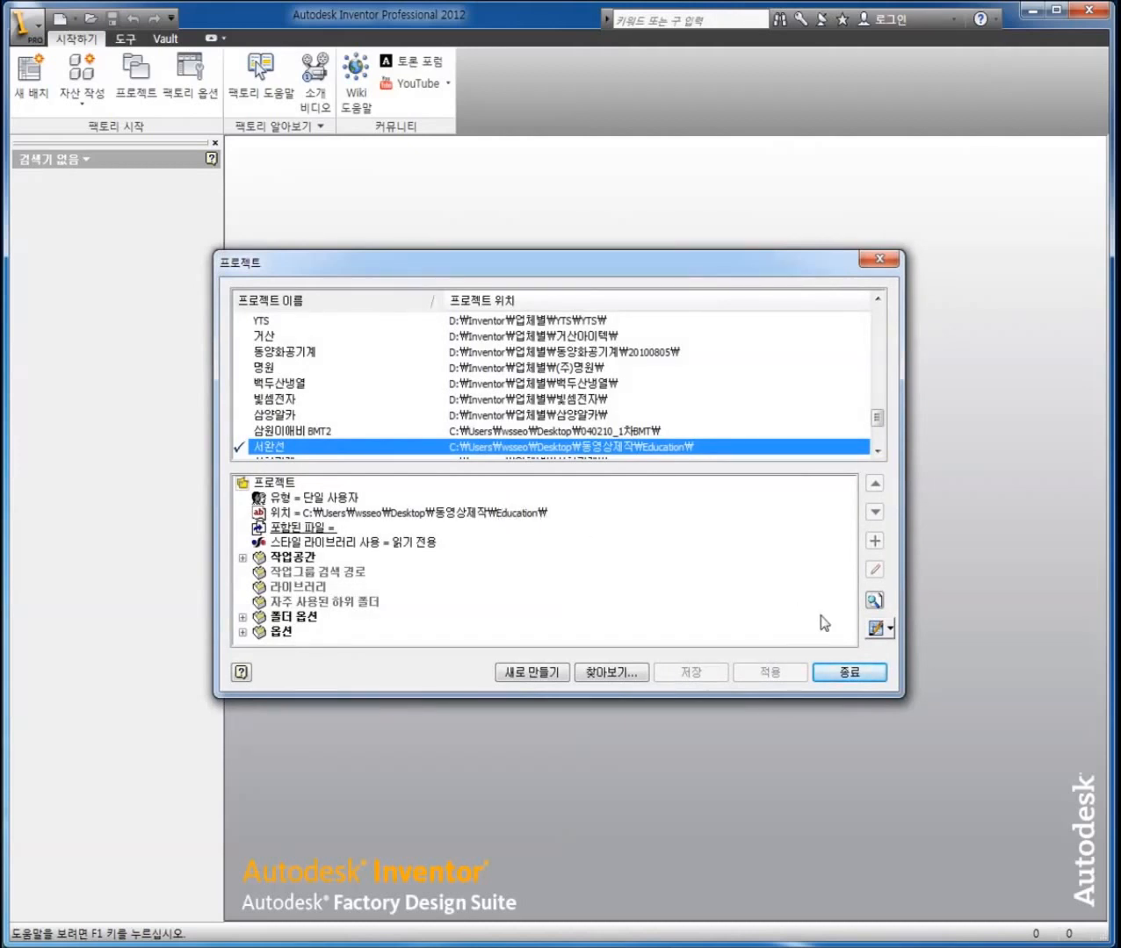
{"action": "left_click", "coordinate": [873, 628]}
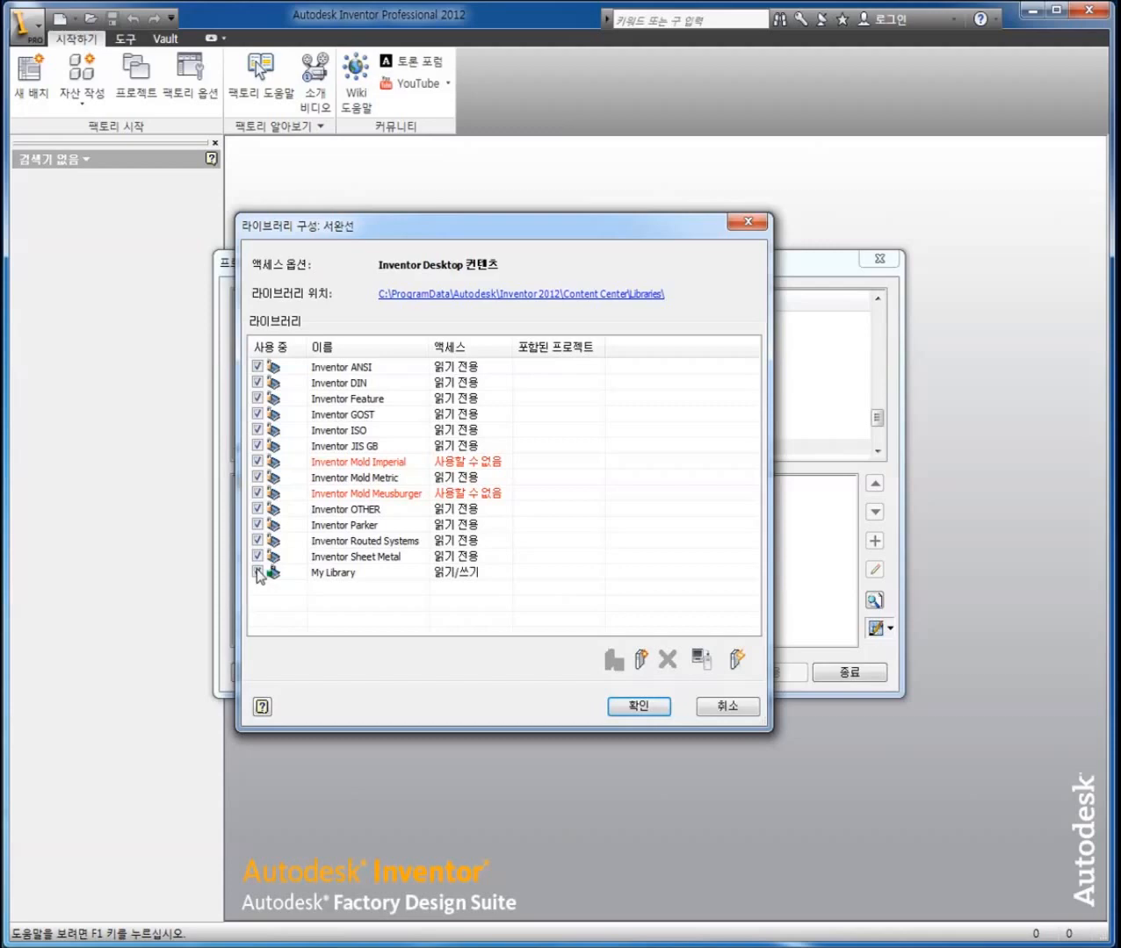
{"action": "left_click", "coordinate": [628, 710]}
{"action": "left_click", "coordinate": [680, 672]}
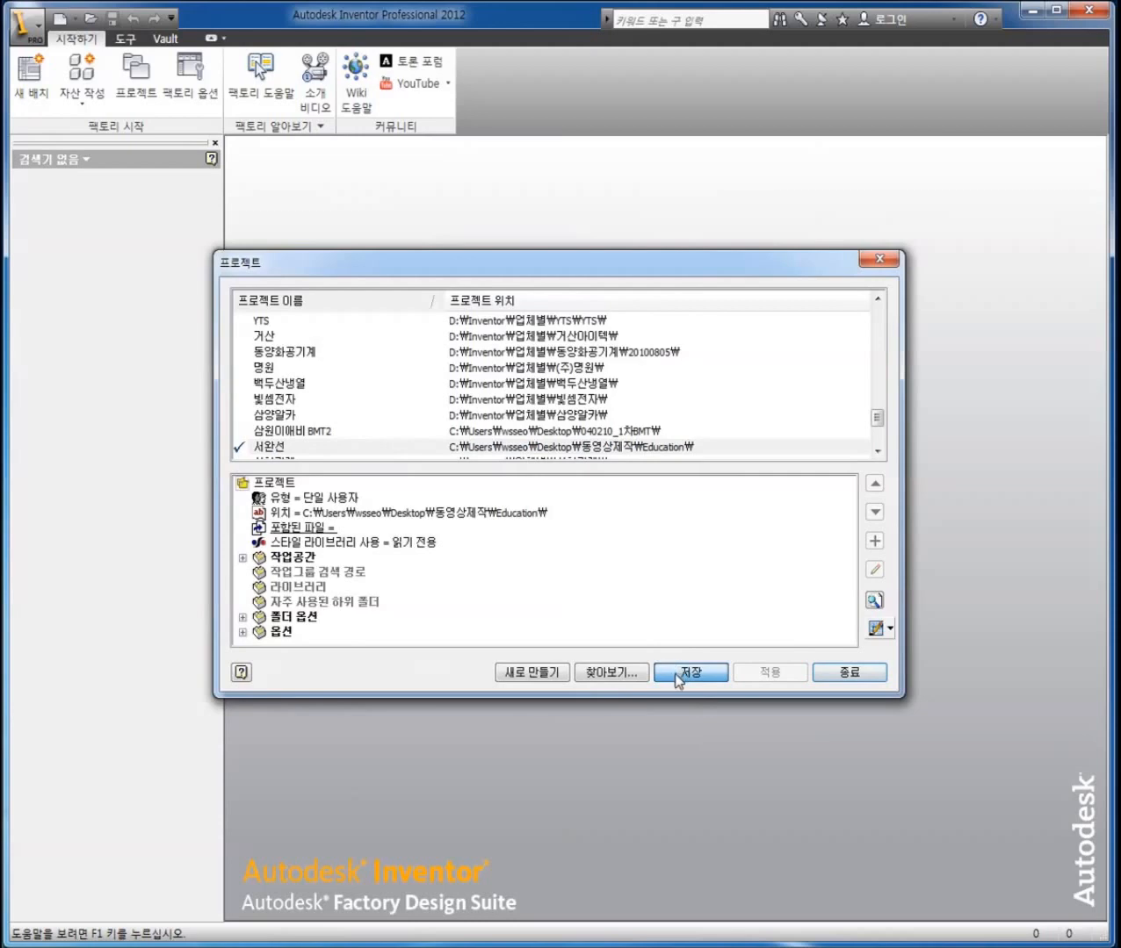
{"action": "left_click", "coordinate": [845, 676]}
Step: Open the part file 플랜지.ipt from the Education workspace folder
{"action": "left_click", "coordinate": [92, 18]}
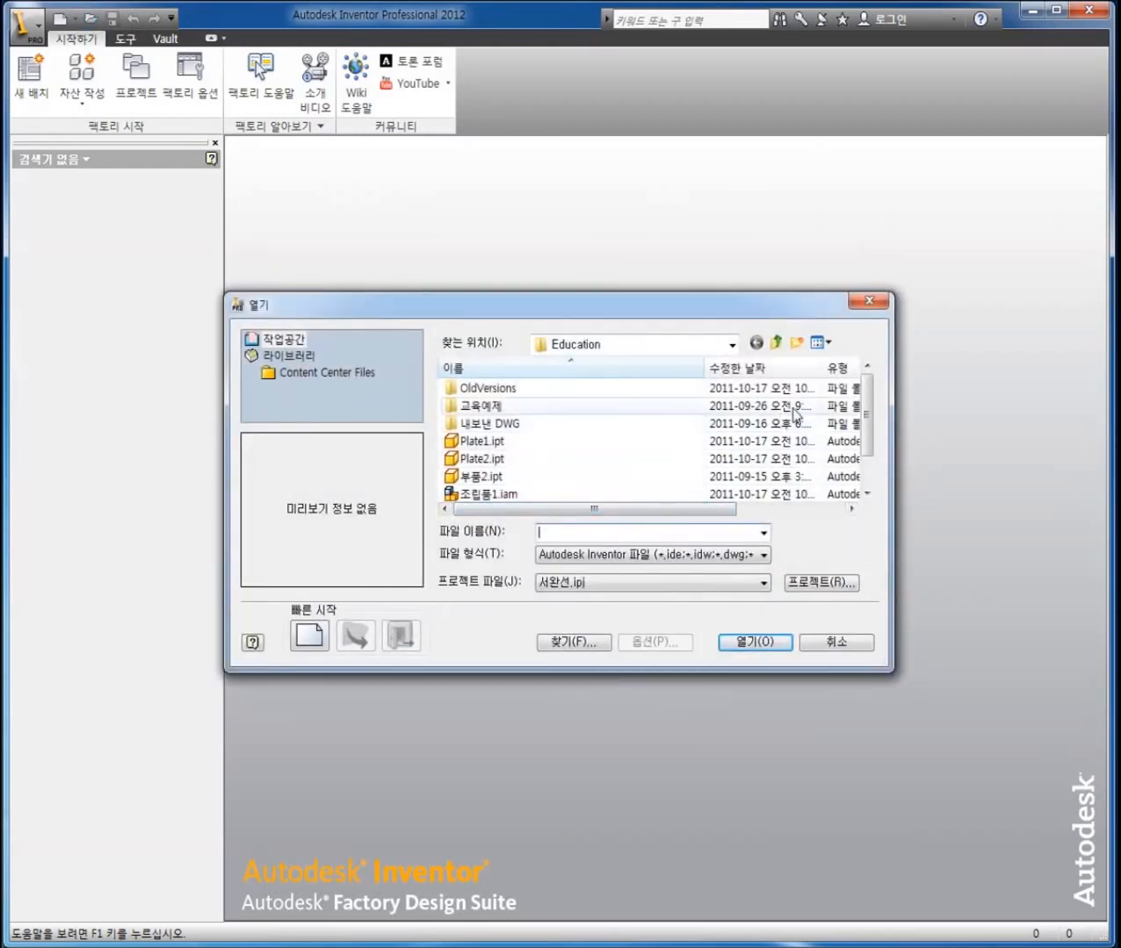
{"action": "scroll", "coordinate": [868, 451], "scroll_direction": "down", "scroll_amount": 1}
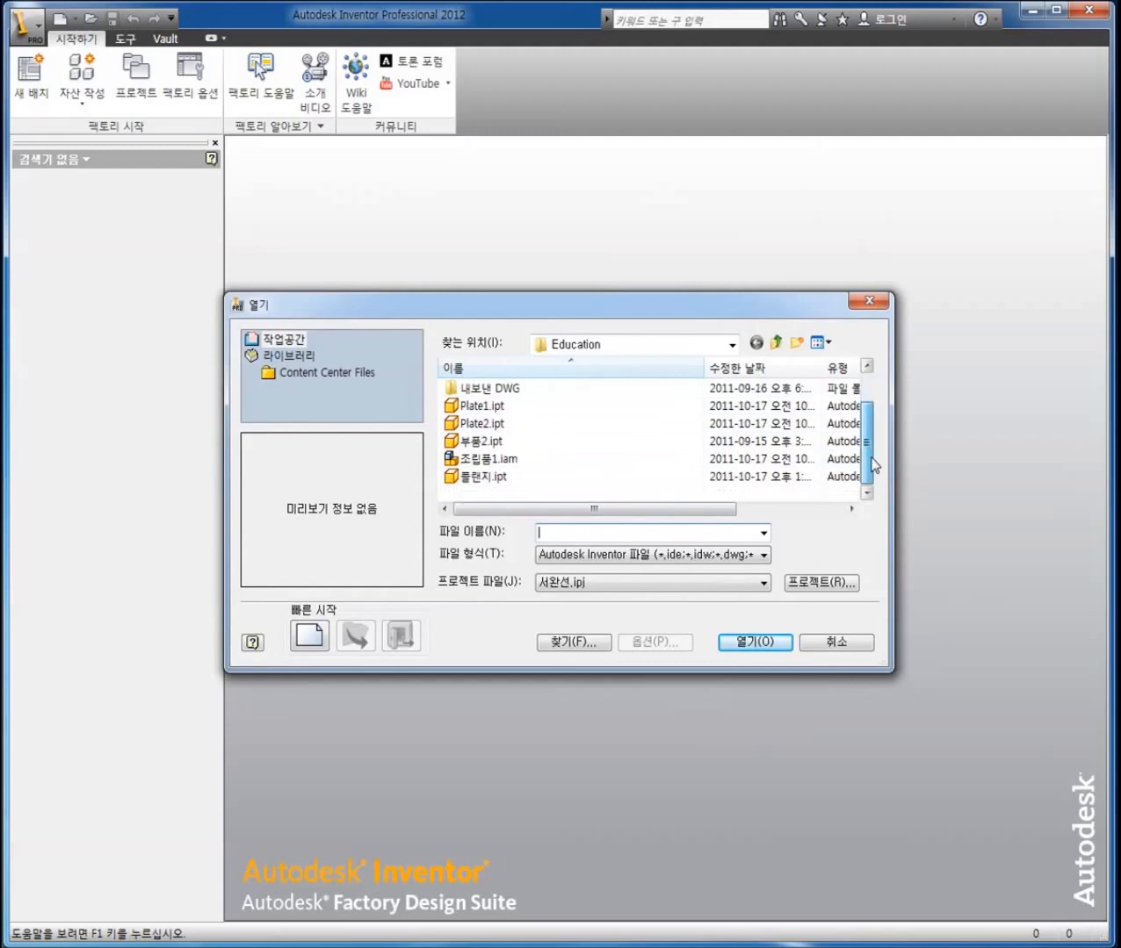
{"action": "left_click", "coordinate": [496, 477]}
{"action": "left_click", "coordinate": [762, 644]}
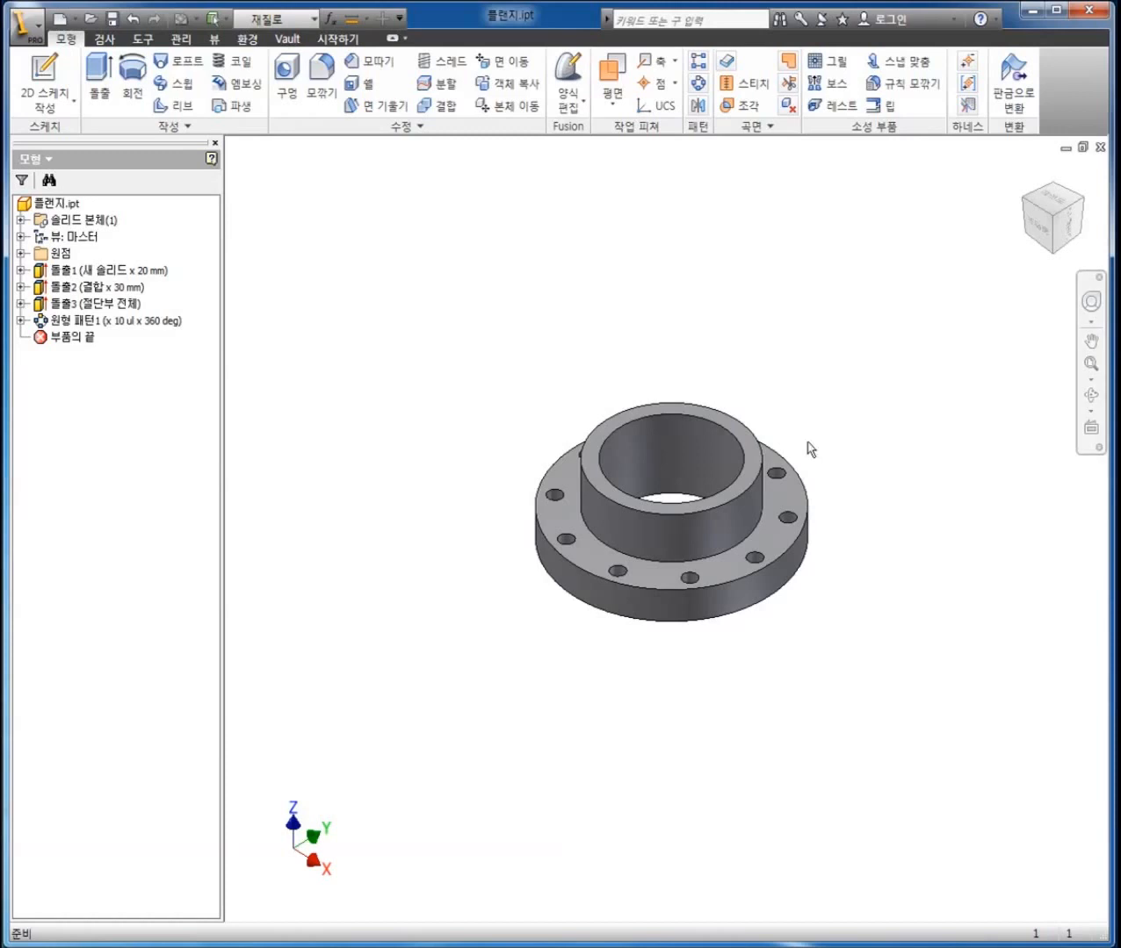
{"action": "middle_click_drag", "start_coordinate": [808, 445], "coordinate": [743, 453], "text": "shift"}
{"action": "middle_click_drag", "start_coordinate": [627, 372], "coordinate": [575, 339]}
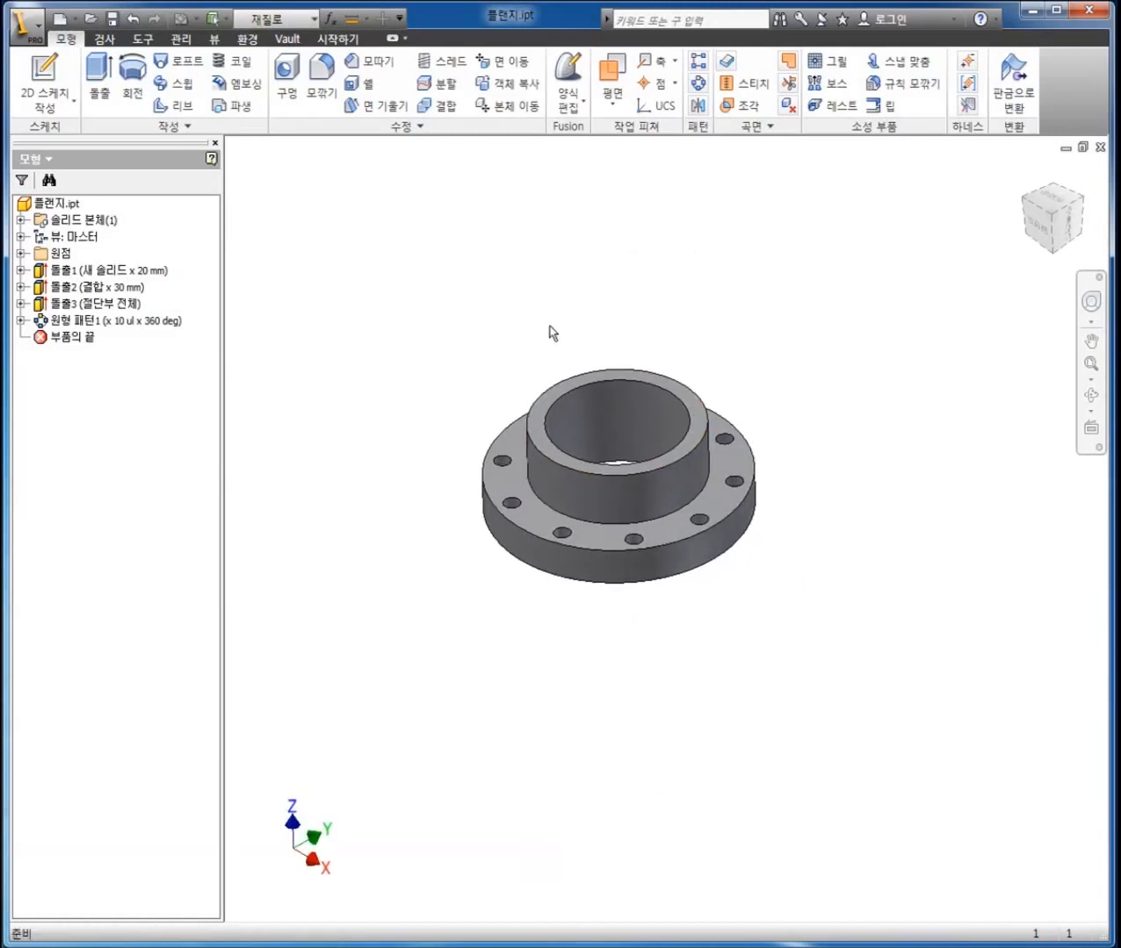
Step: Start publishing the flange part to Content Center, with My Library as the target library and Korean (한국어) as the language
{"action": "left_click", "coordinate": [186, 41]}
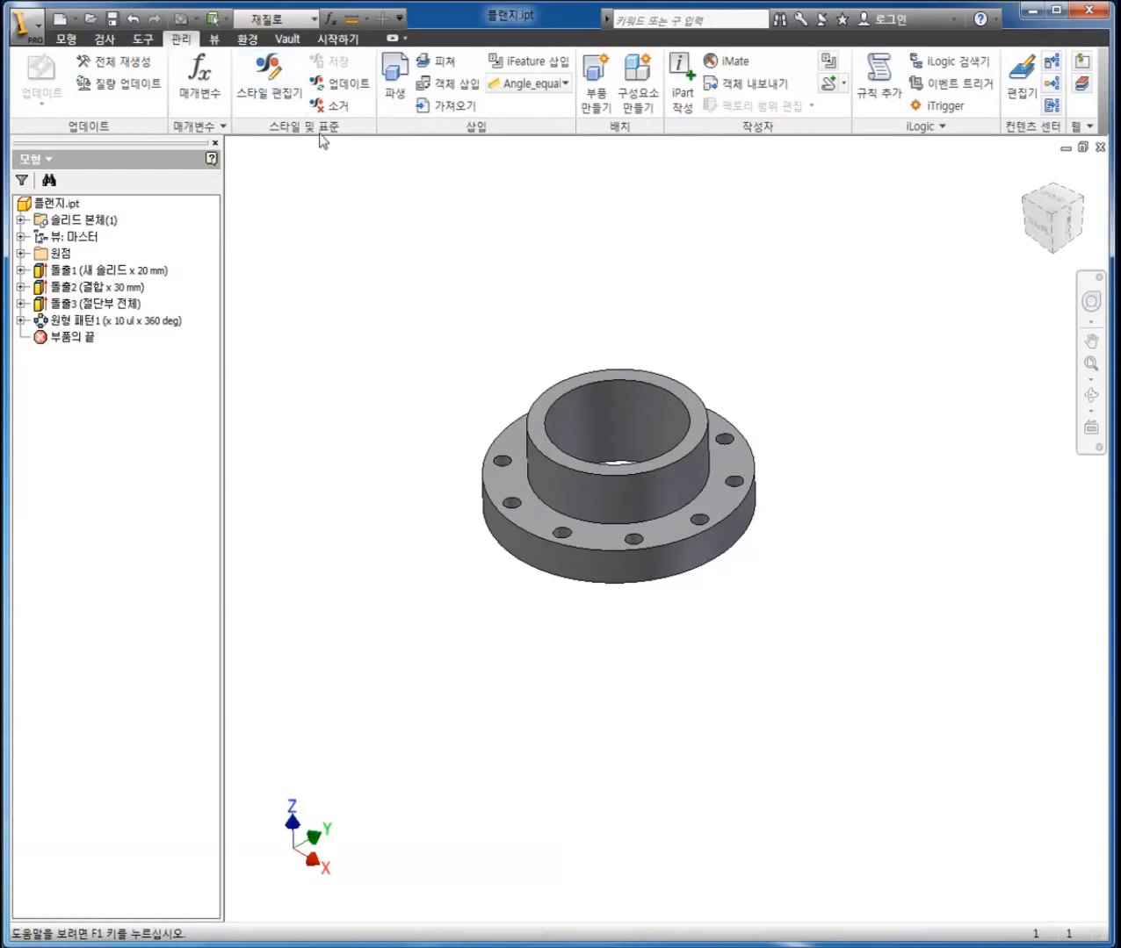
{"action": "left_click", "coordinate": [1052, 88]}
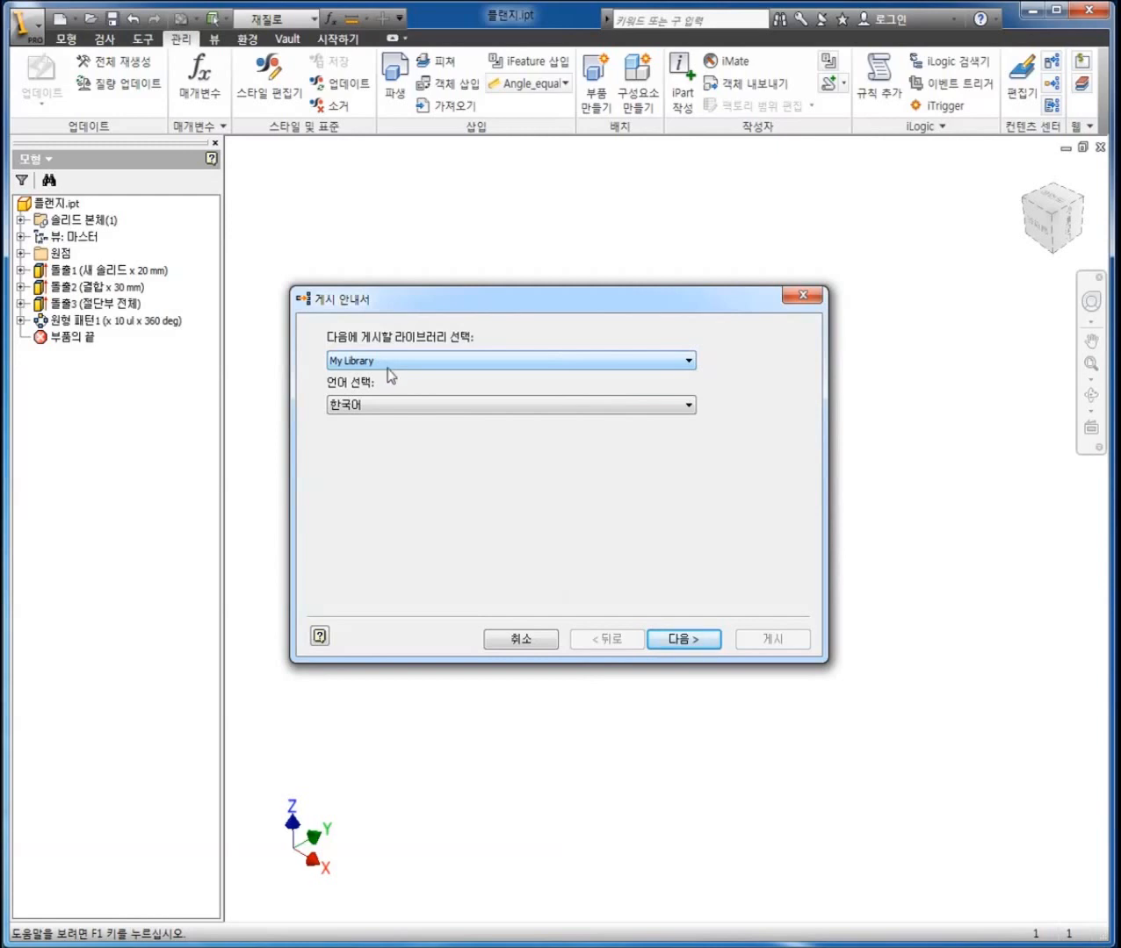
{"action": "left_click", "coordinate": [681, 639]}
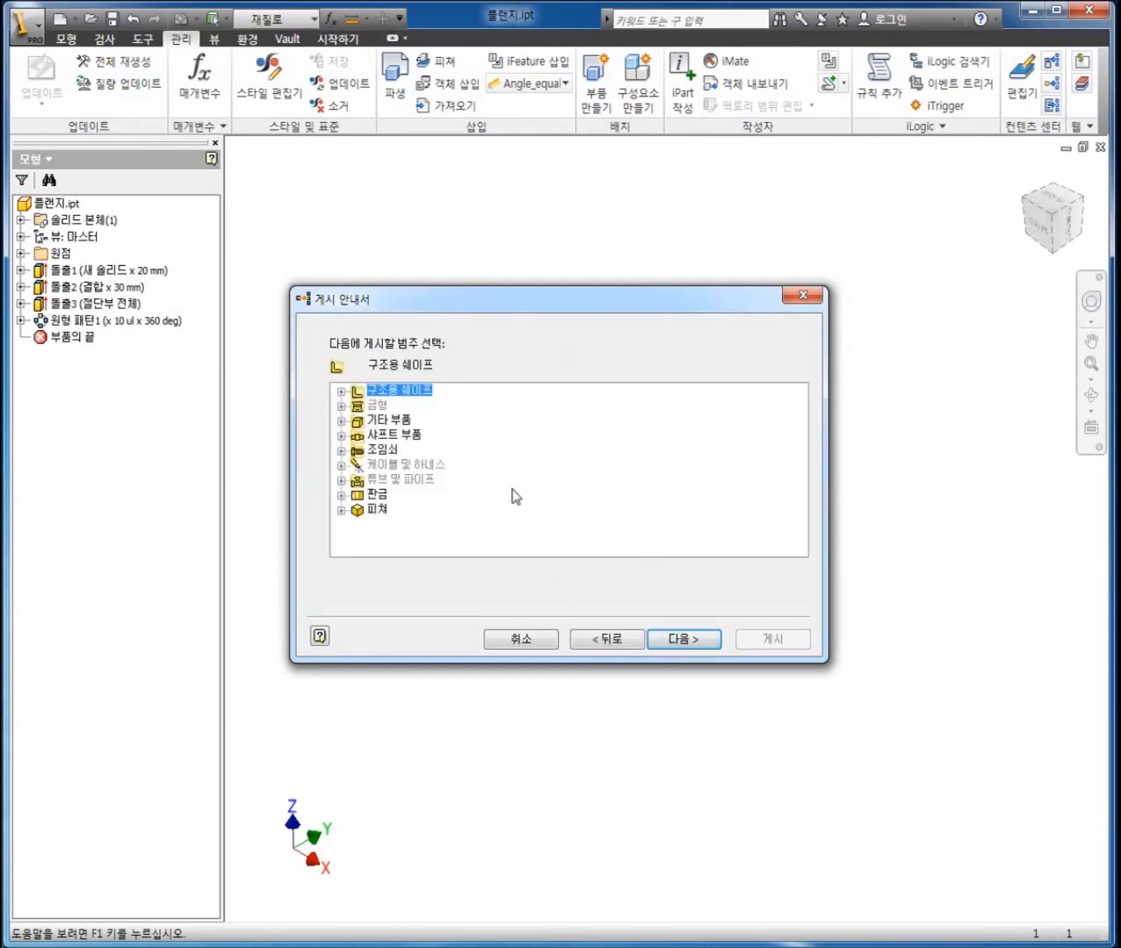
Step: Look through the available publishing categories and choose Features (피쳐) as the category for the flange
{"action": "left_click", "coordinate": [341, 423]}
{"action": "left_click", "coordinate": [342, 421]}
{"action": "left_click", "coordinate": [341, 435]}
{"action": "left_click", "coordinate": [342, 421]}
{"action": "left_click", "coordinate": [377, 511]}
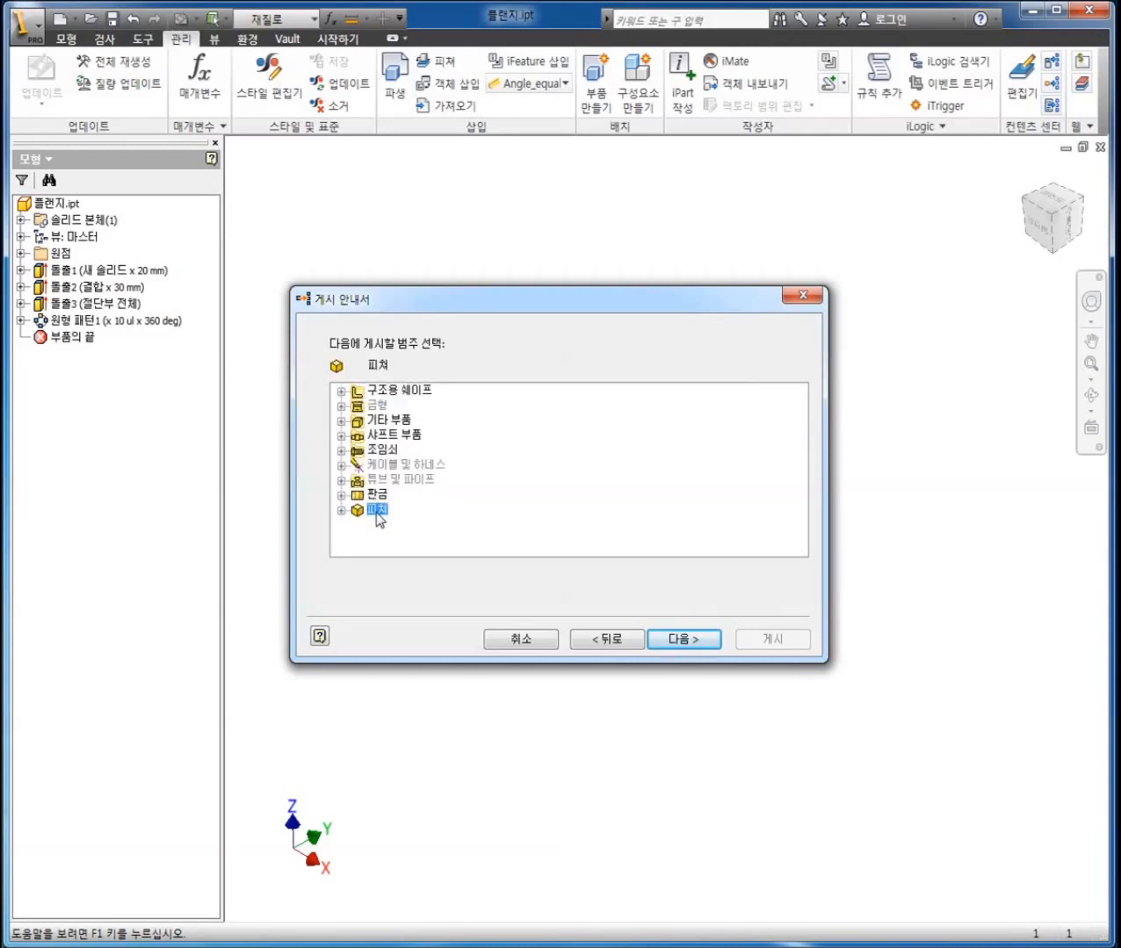
{"action": "left_click", "coordinate": [678, 646]}
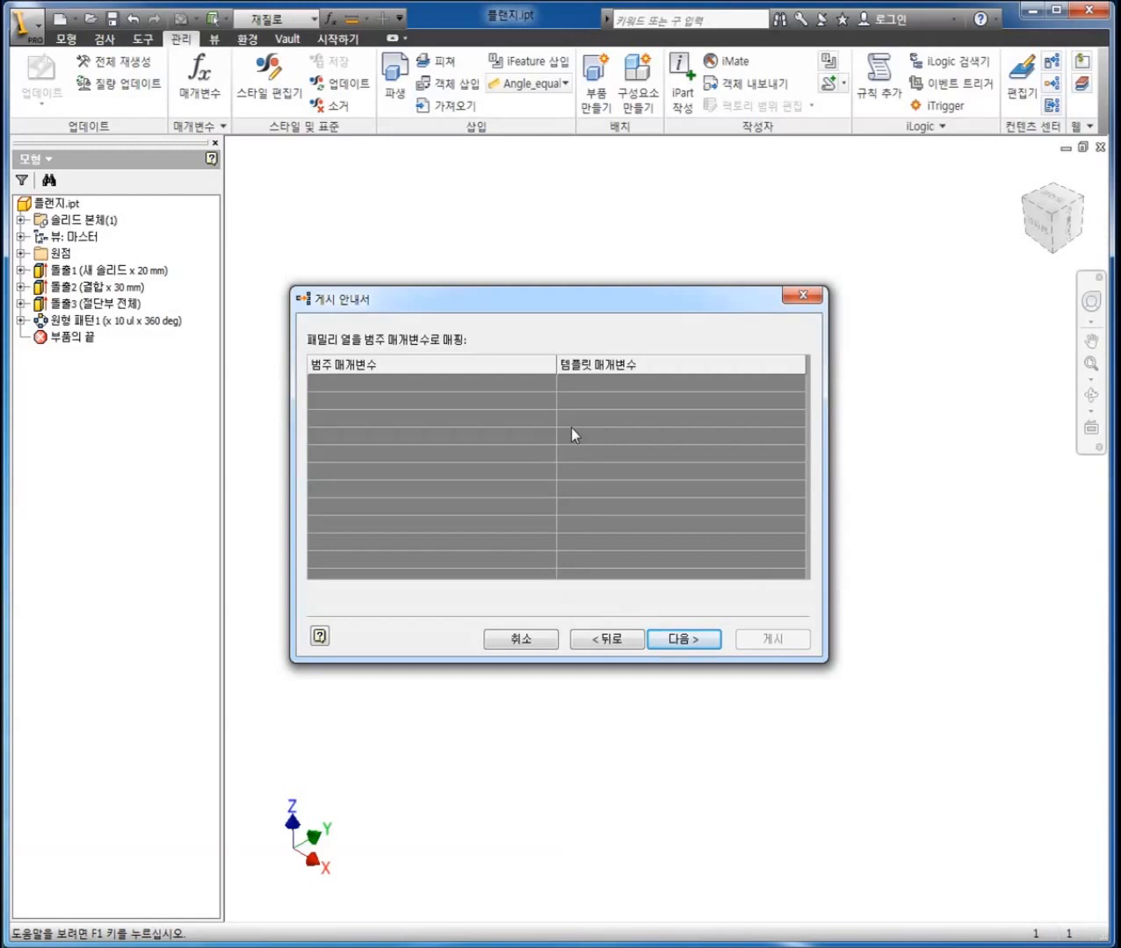
Step: Skip the category parameter mapping and assign part number (부품 번호) as the family's key column
{"action": "left_click", "coordinate": [682, 638]}
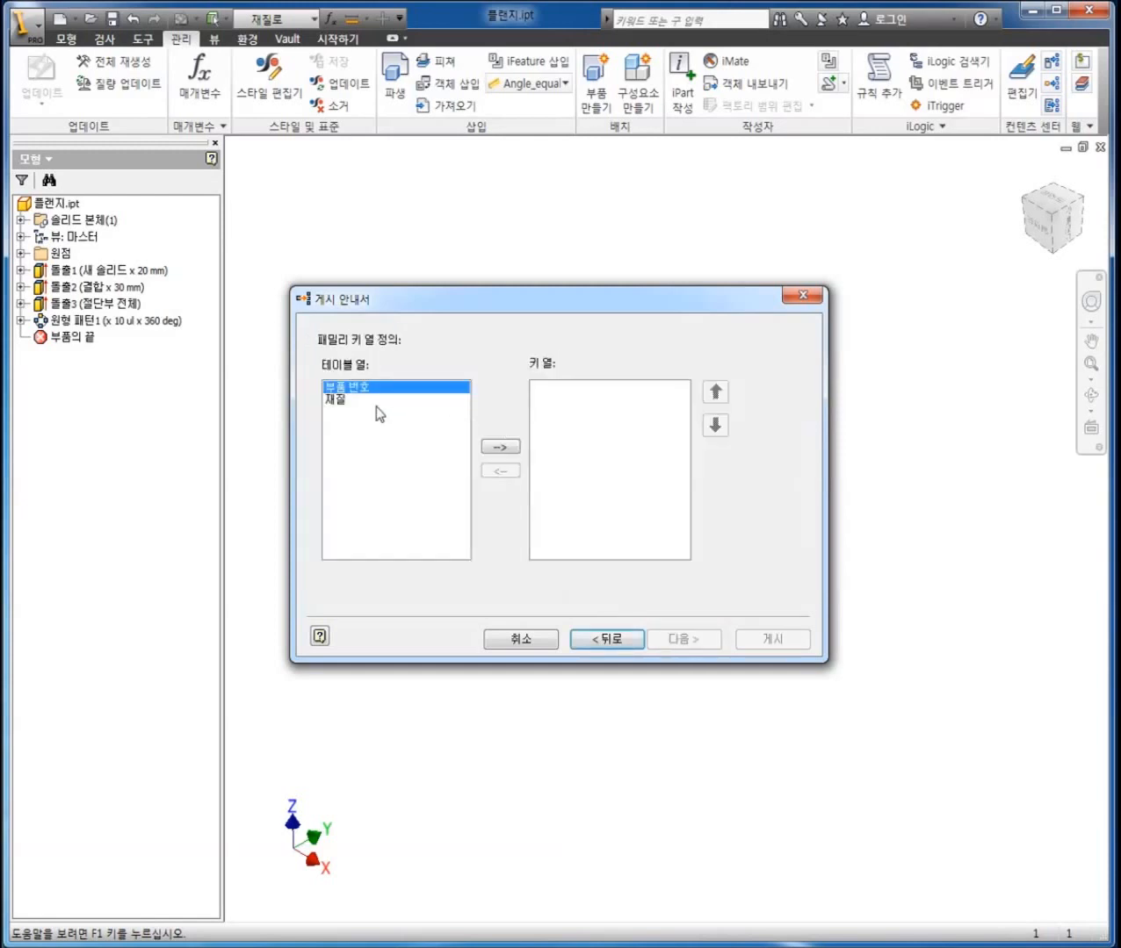
{"action": "left_click", "coordinate": [497, 447]}
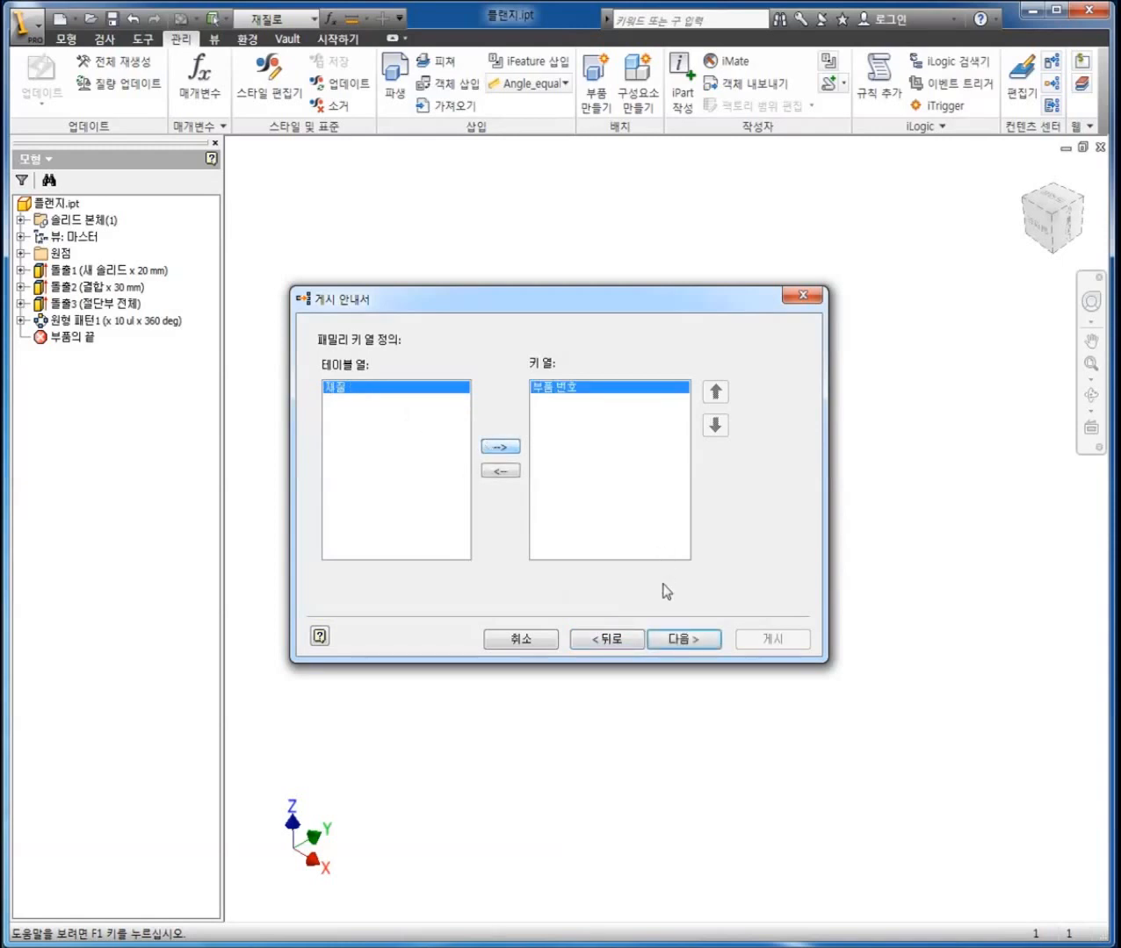
{"action": "left_click", "coordinate": [681, 639]}
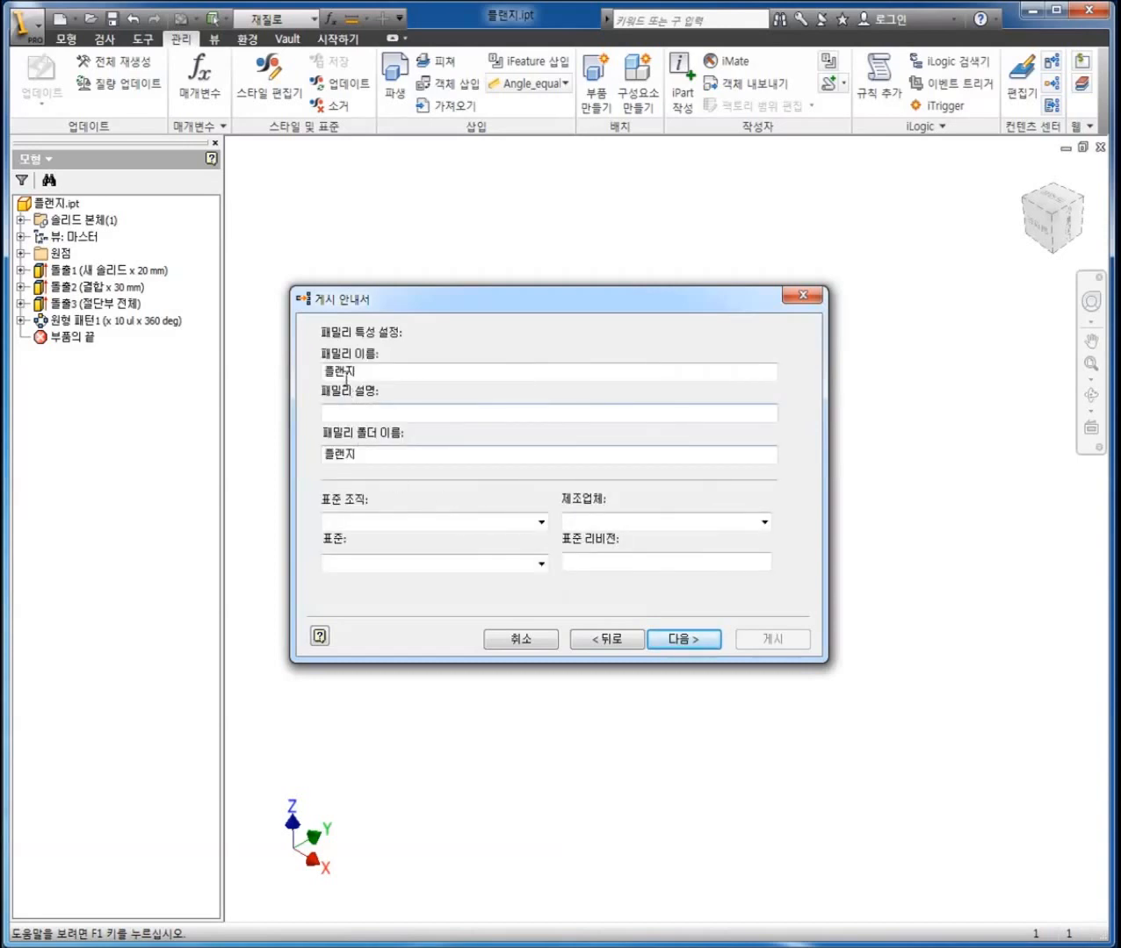
Step: Set the family's standards organization (표준 조직) to Junotnc and its manufacturer (제조업체) to Autodesk
{"action": "left_click", "coordinate": [541, 522]}
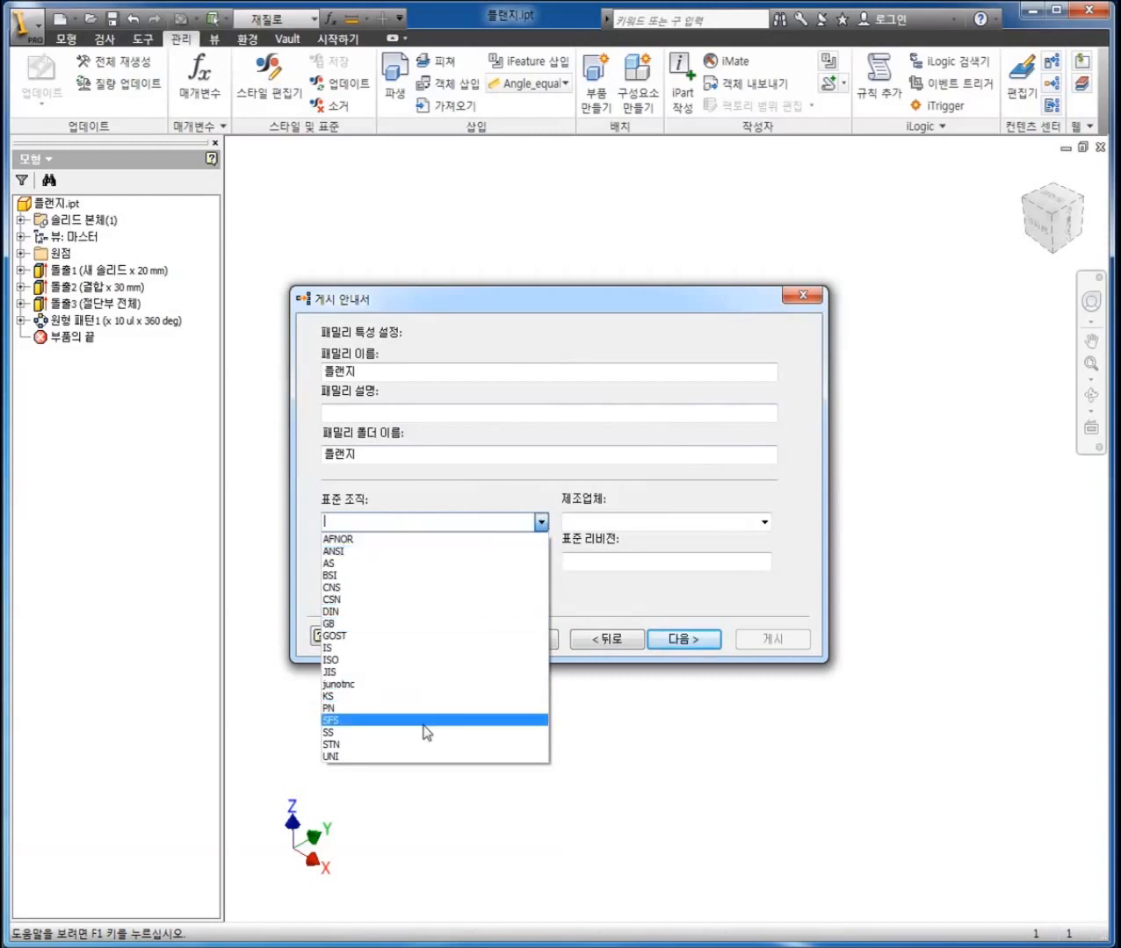
{"action": "left_click", "coordinate": [437, 522]}
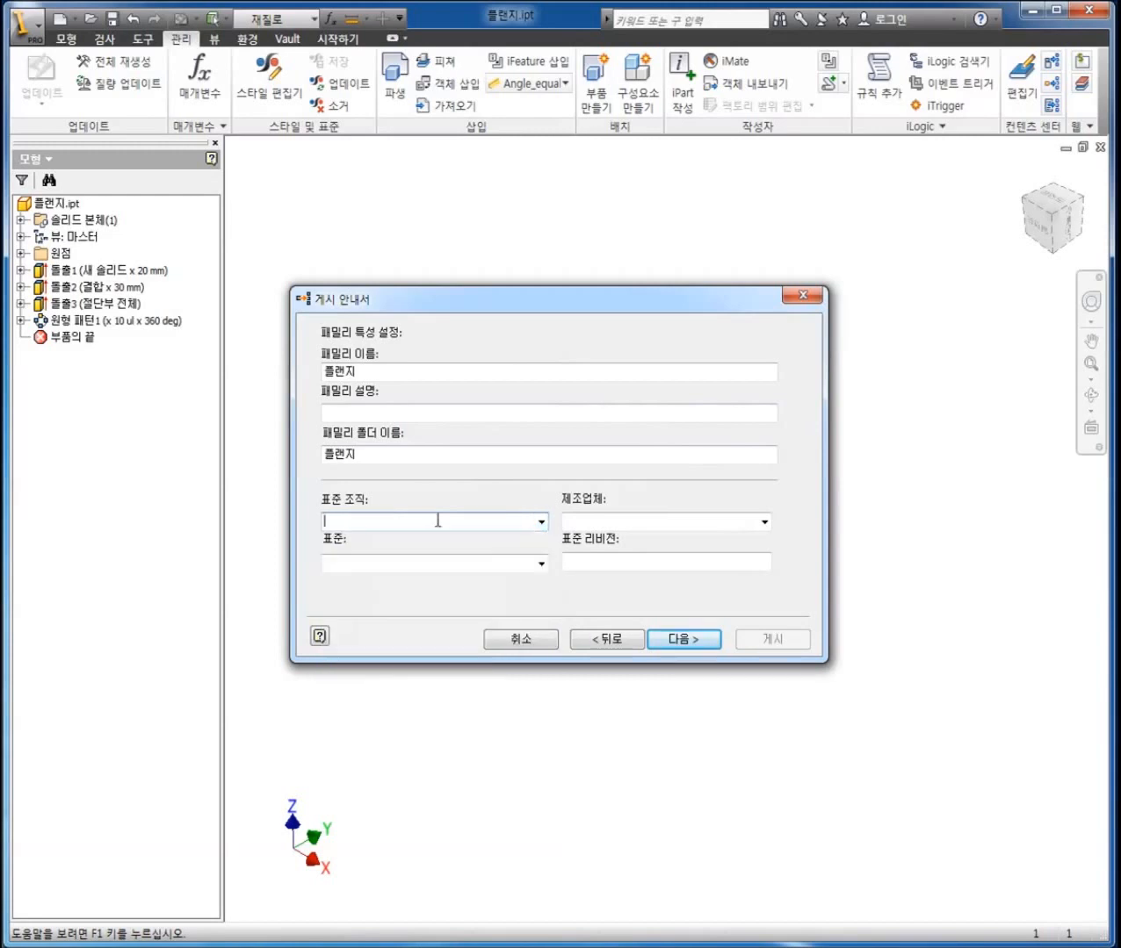
{"action": "type", "text": "ㅏㄴ"}
{"action": "key", "text": "BackSpace"}
{"action": "key", "text": "BackSpace"}
{"action": "left_click", "coordinate": [592, 522]}
{"action": "type", "text": "Autodesk"}
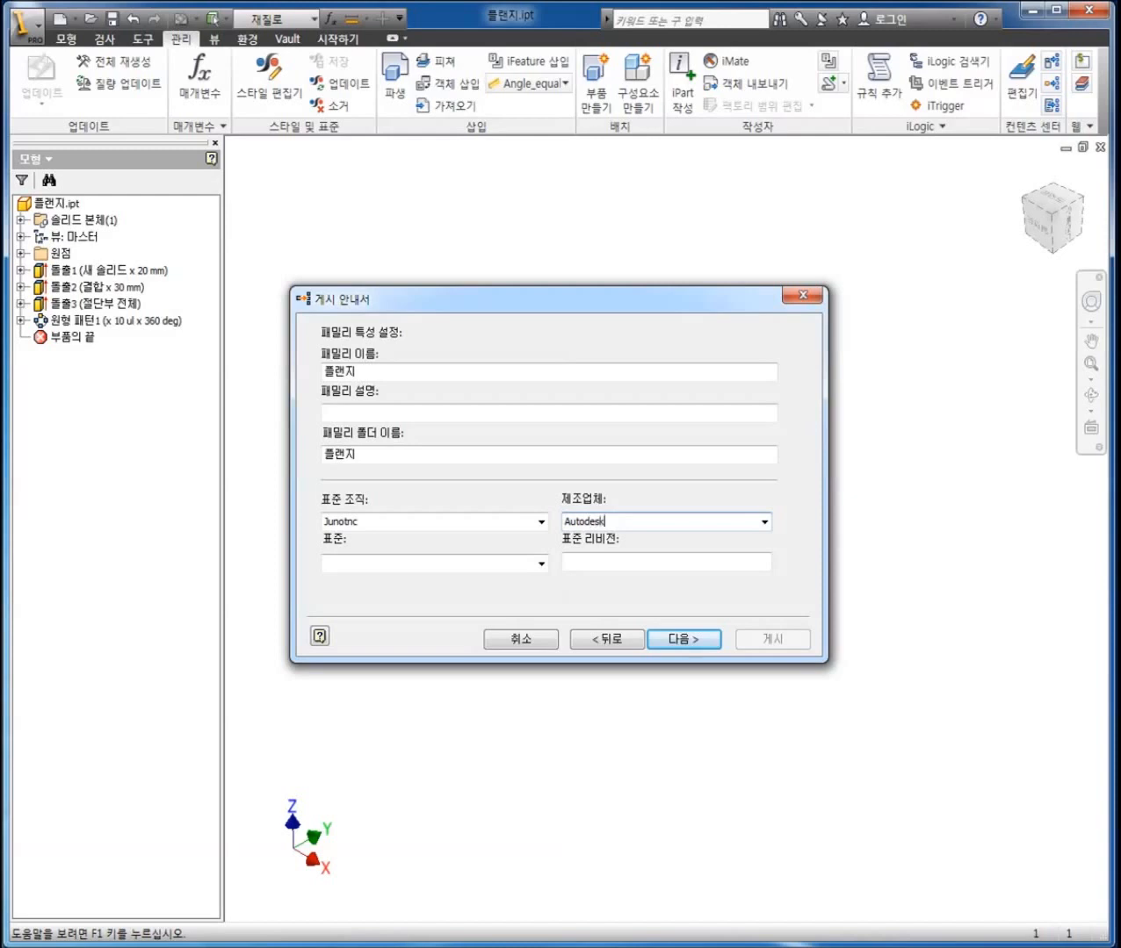
Step: Browse the predefined standards for the family and enter a custom standard (표준) beginning with "te" instead
{"action": "left_click", "coordinate": [541, 564]}
{"action": "left_click", "coordinate": [540, 563]}
{"action": "left_click", "coordinate": [541, 564]}
{"action": "scroll", "coordinate": [465, 692], "scroll_direction": "down", "scroll_amount": 10}
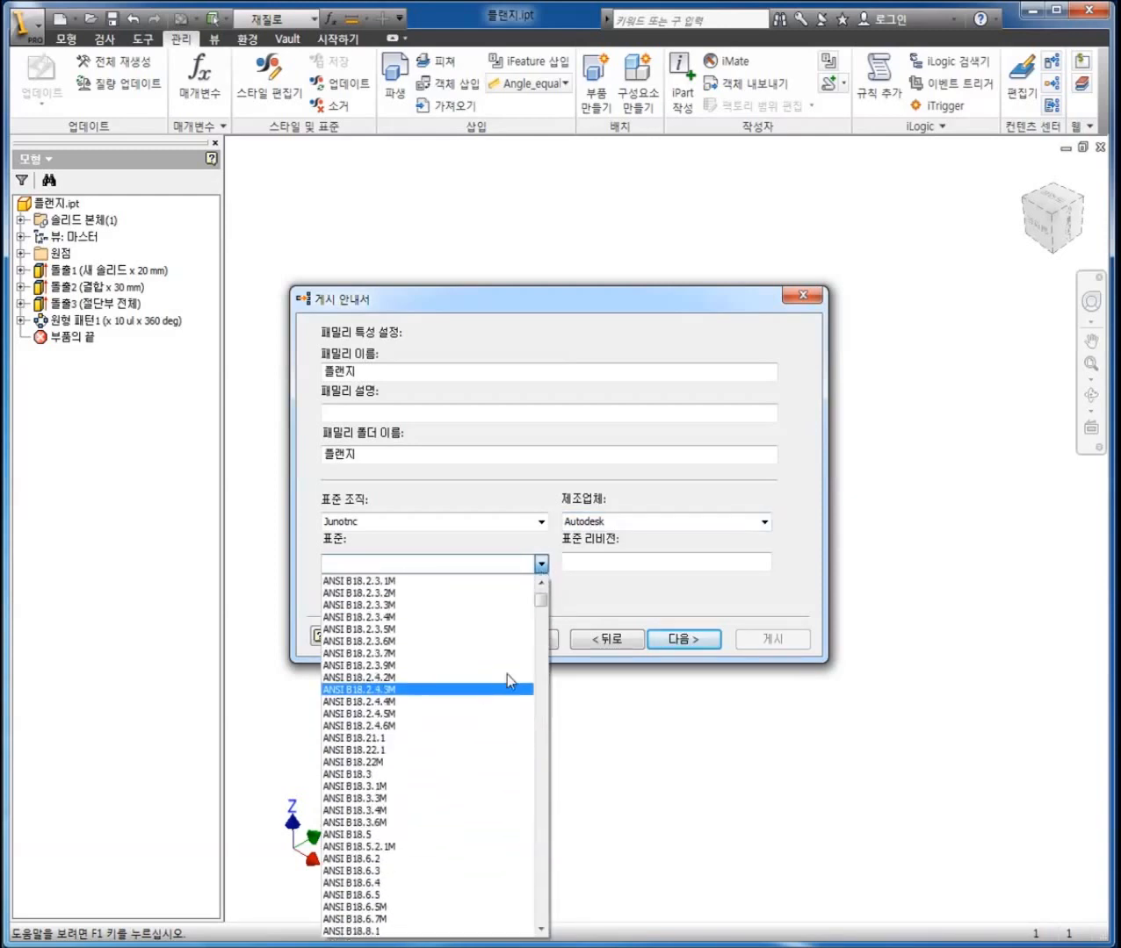
{"action": "left_click_drag", "start_coordinate": [539, 606], "coordinate": [537, 571]}
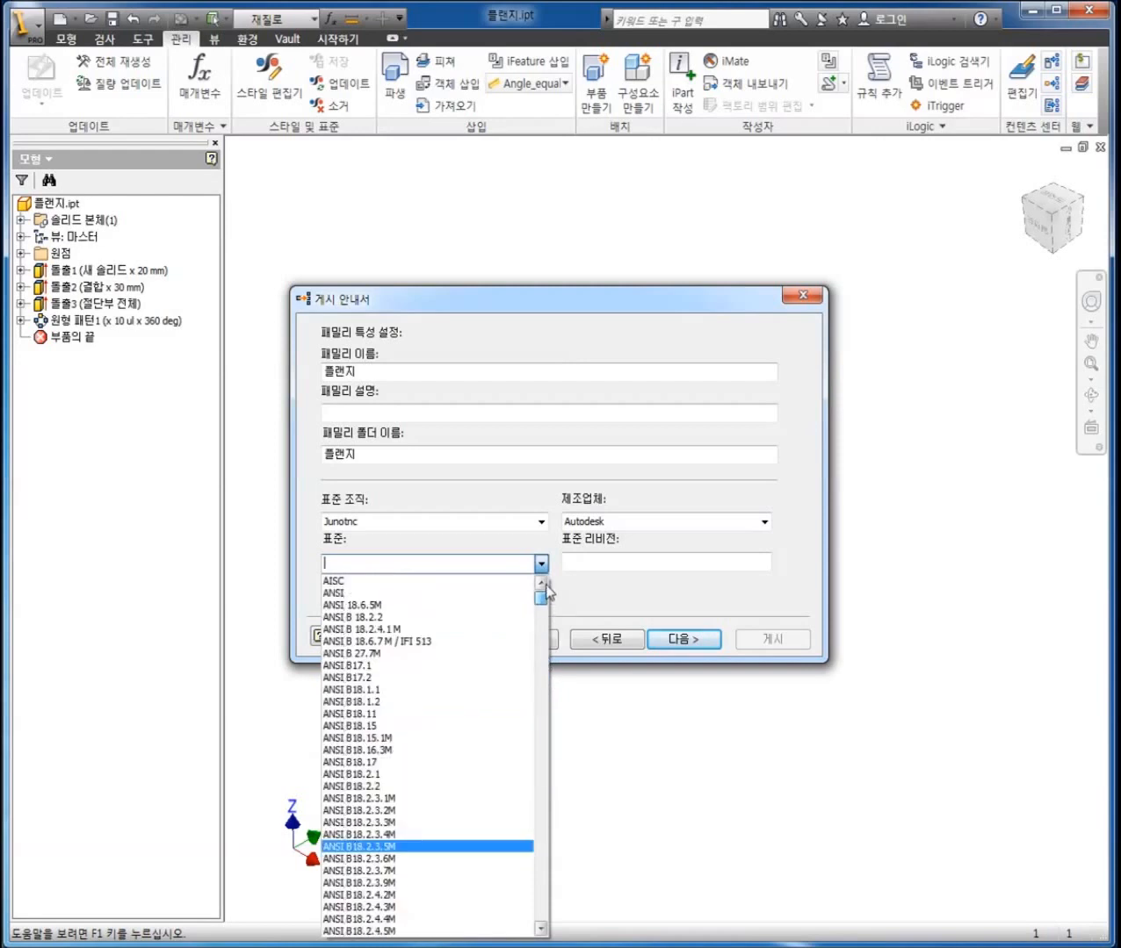
{"action": "left_click", "coordinate": [441, 564]}
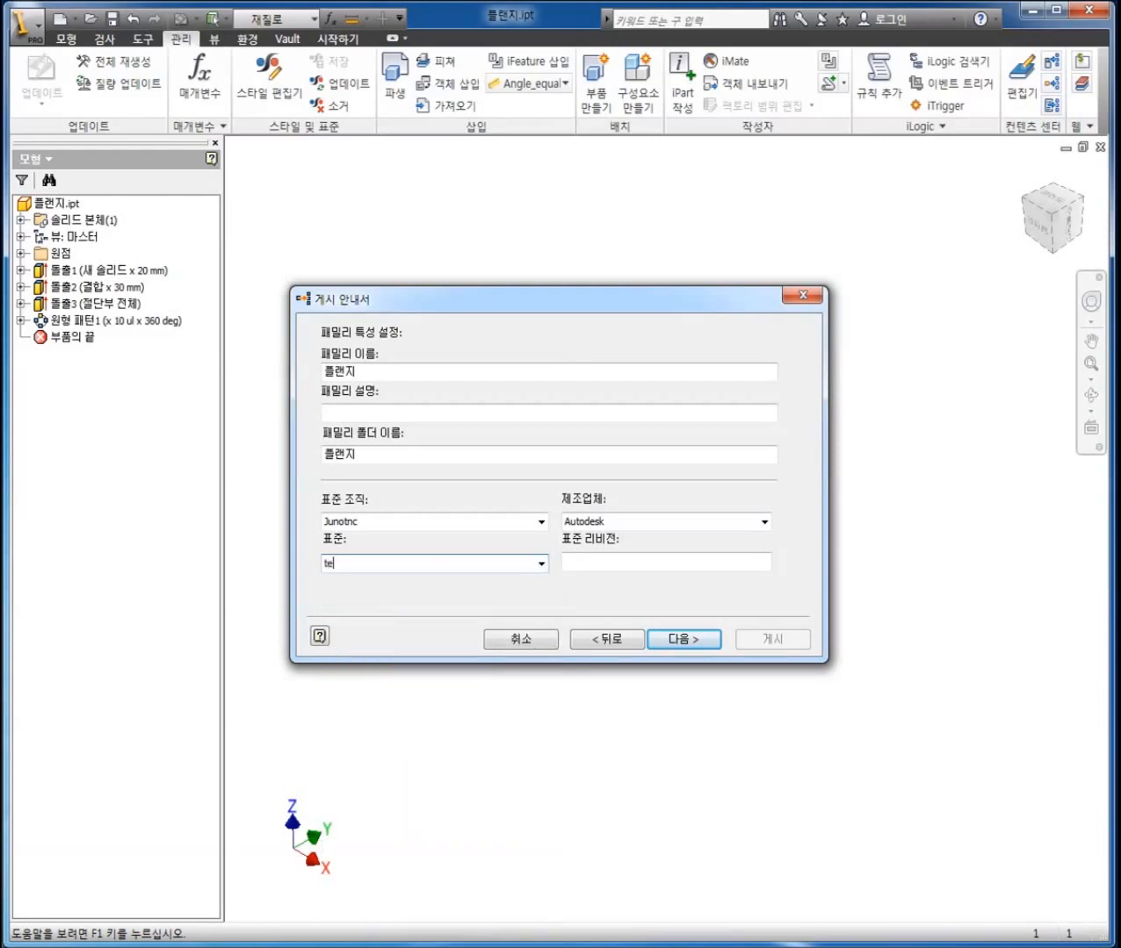
Step: Accept the default flange thumbnail image and publish the family to the library
{"action": "left_click", "coordinate": [664, 642]}
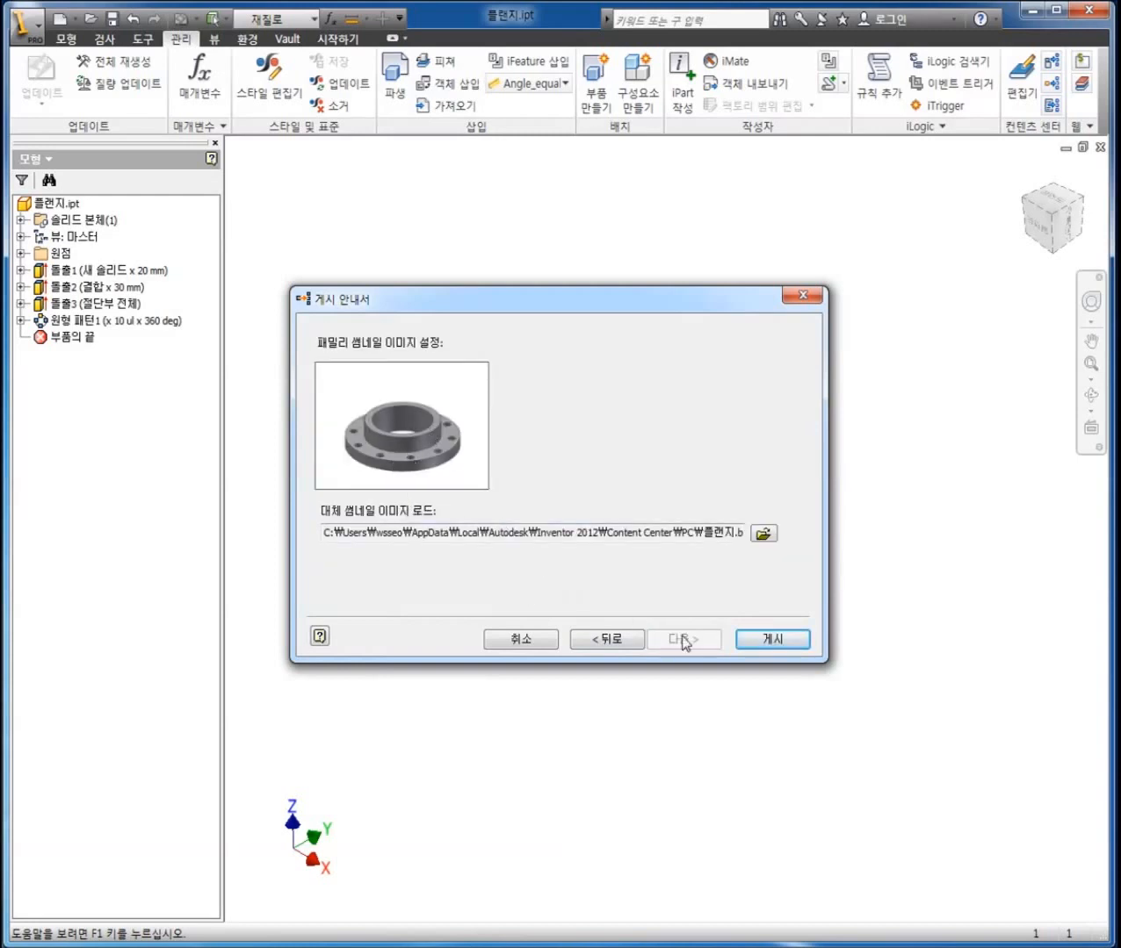
{"action": "left_click", "coordinate": [774, 640]}
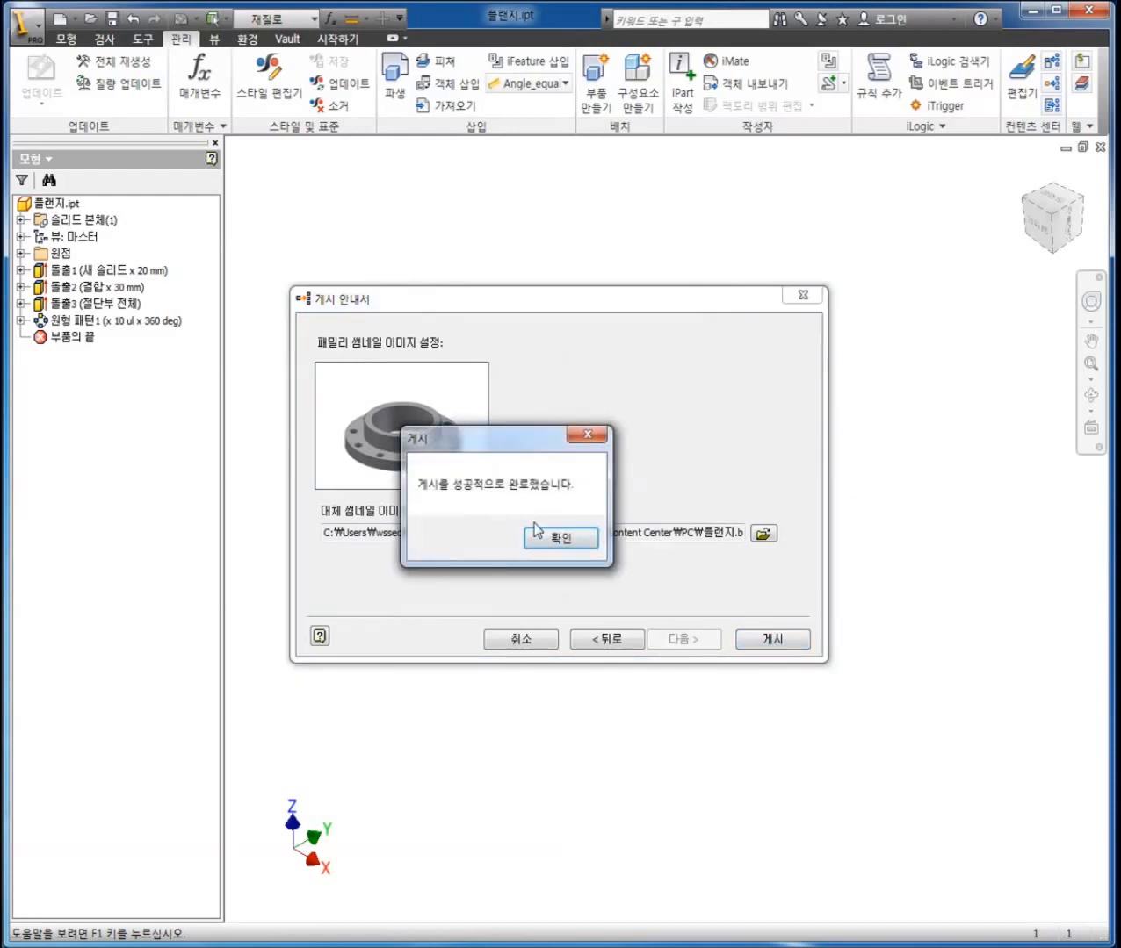
{"action": "left_click", "coordinate": [551, 539]}
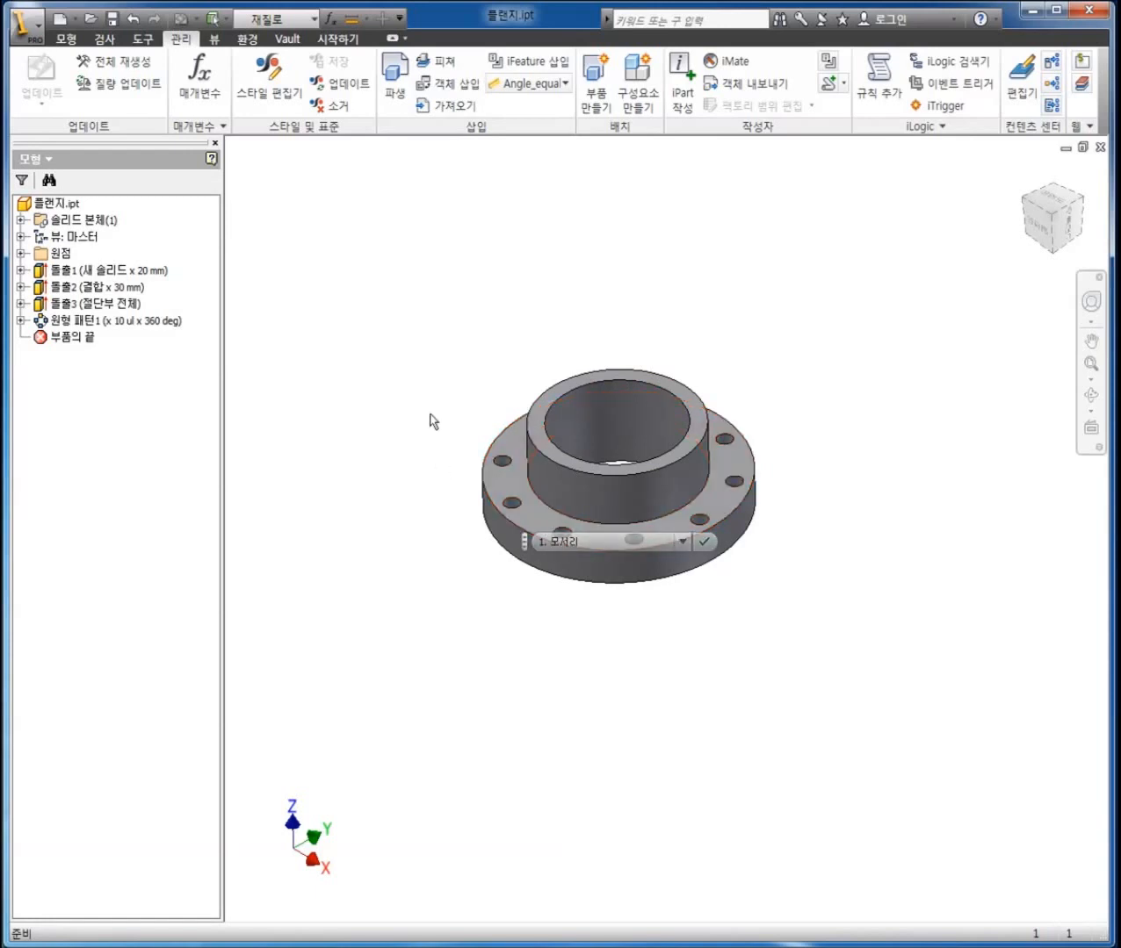
Step: Create a new assembly and place one published flange (플랜지) as a standard part (표준으로) from the Content Center category 피쳐
{"action": "left_click", "coordinate": [74, 20]}
{"action": "left_click", "coordinate": [88, 51]}
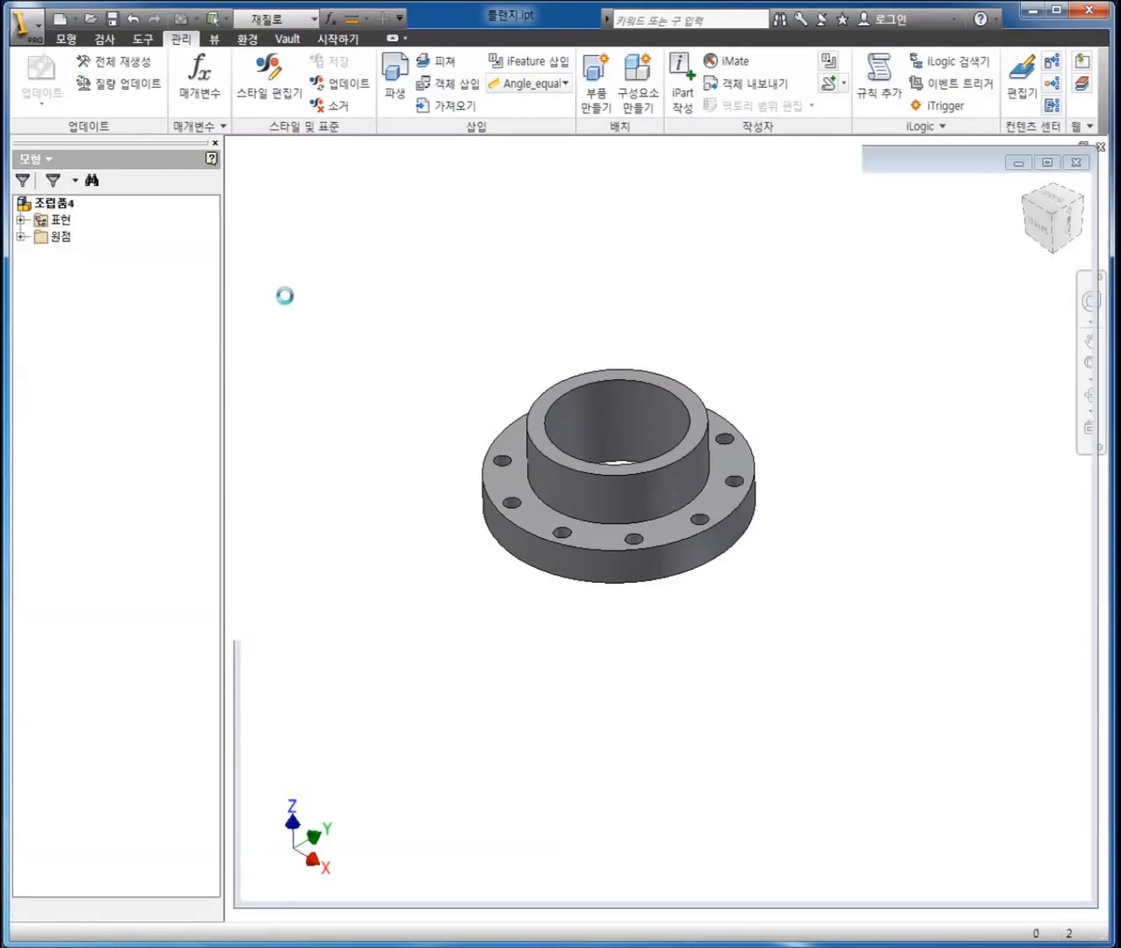
{"action": "left_click", "coordinate": [72, 72]}
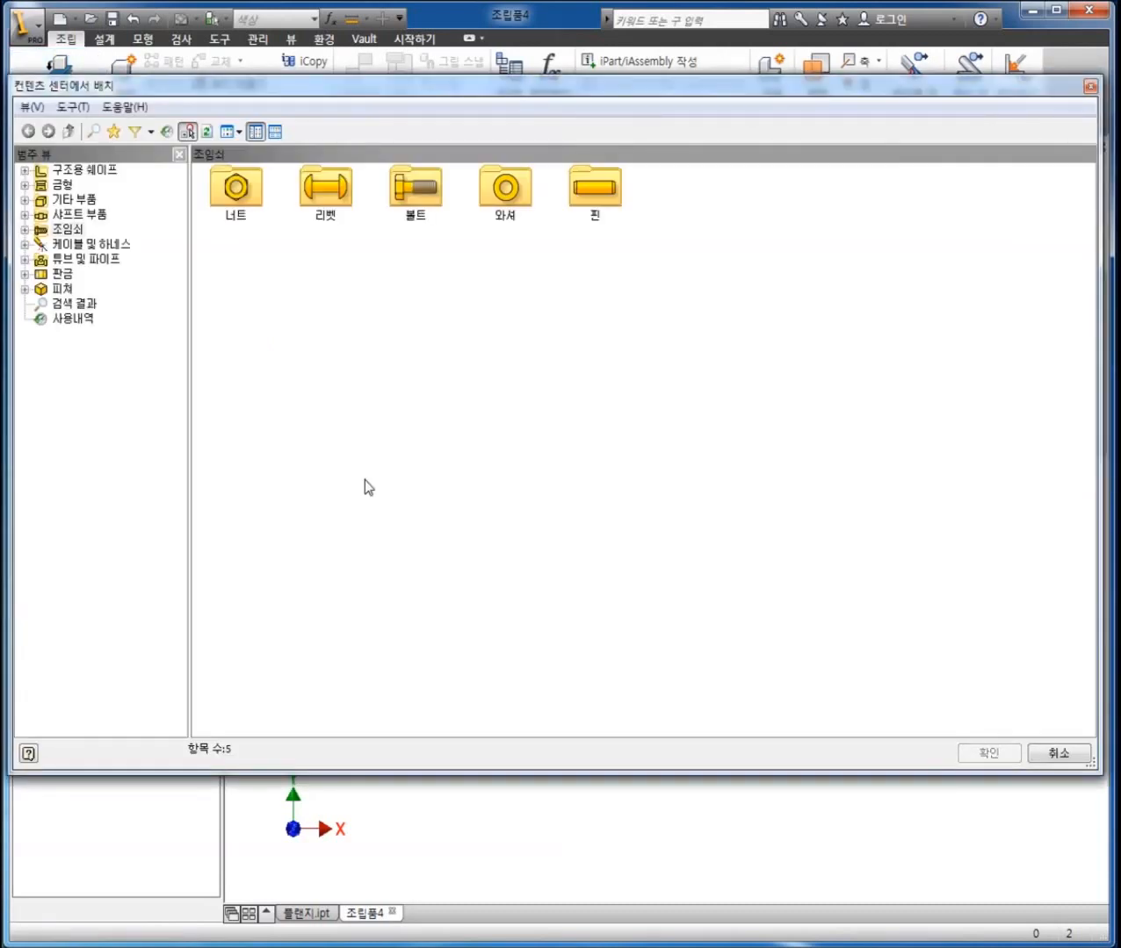
{"action": "left_click", "coordinate": [58, 291]}
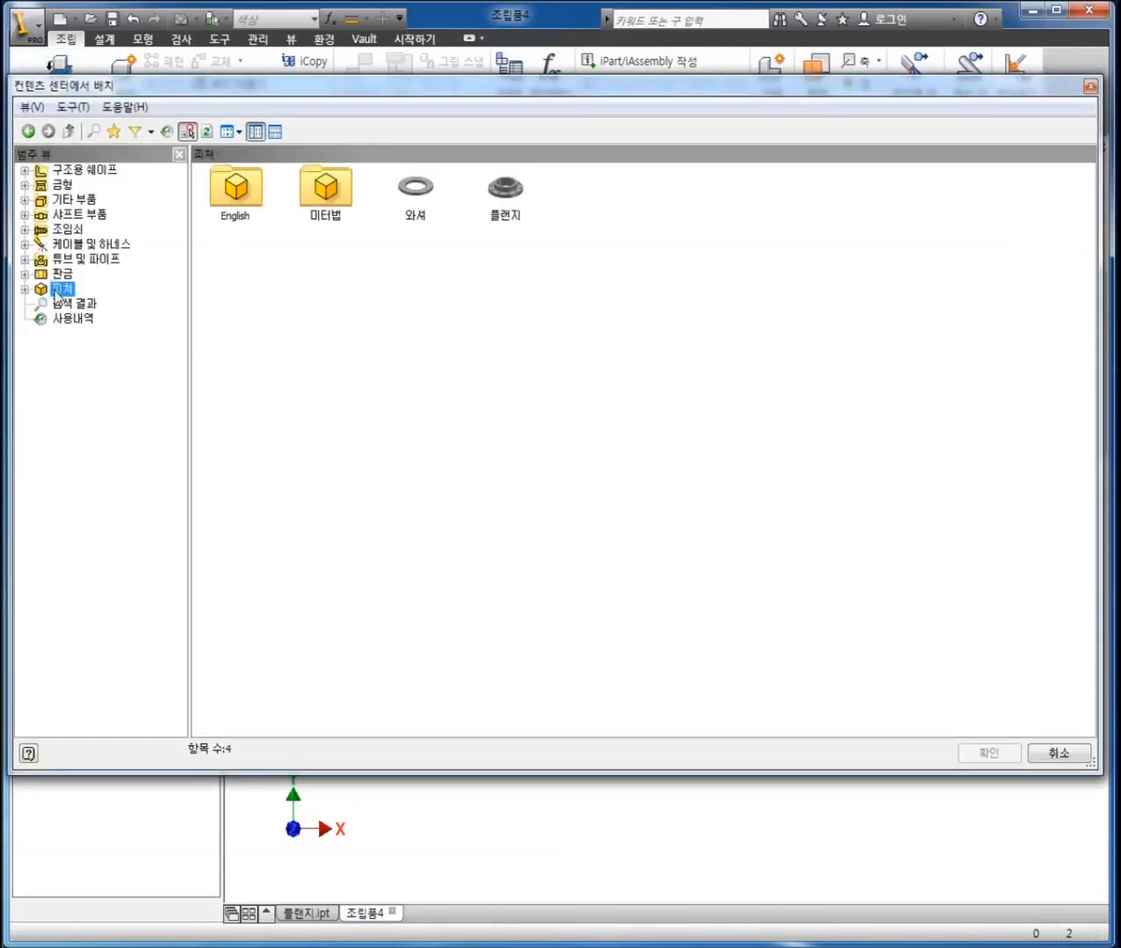
{"action": "left_click", "coordinate": [512, 204]}
{"action": "left_click", "coordinate": [984, 753]}
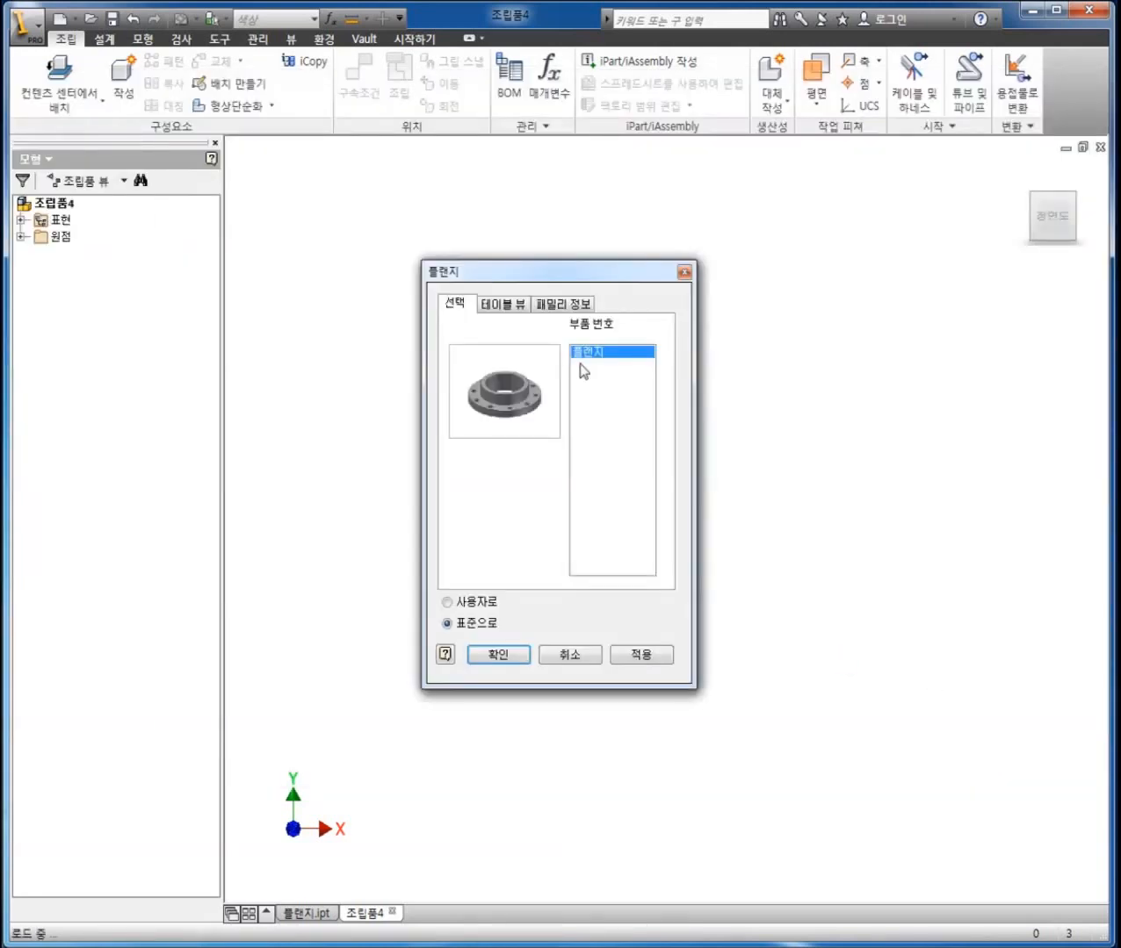
{"action": "left_click", "coordinate": [508, 661]}
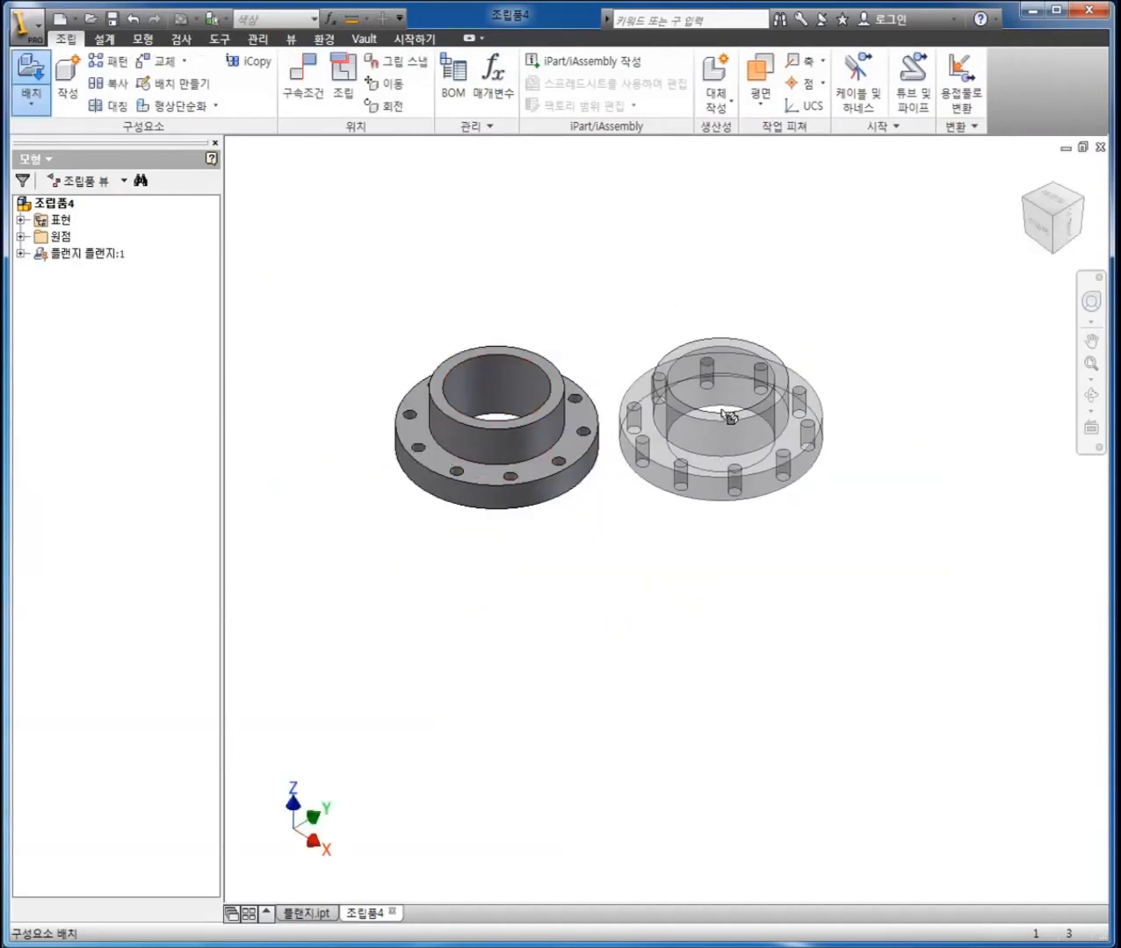
{"action": "key", "text": "Escape"}
{"action": "middle_click_drag", "start_coordinate": [588, 518], "coordinate": [625, 518]}
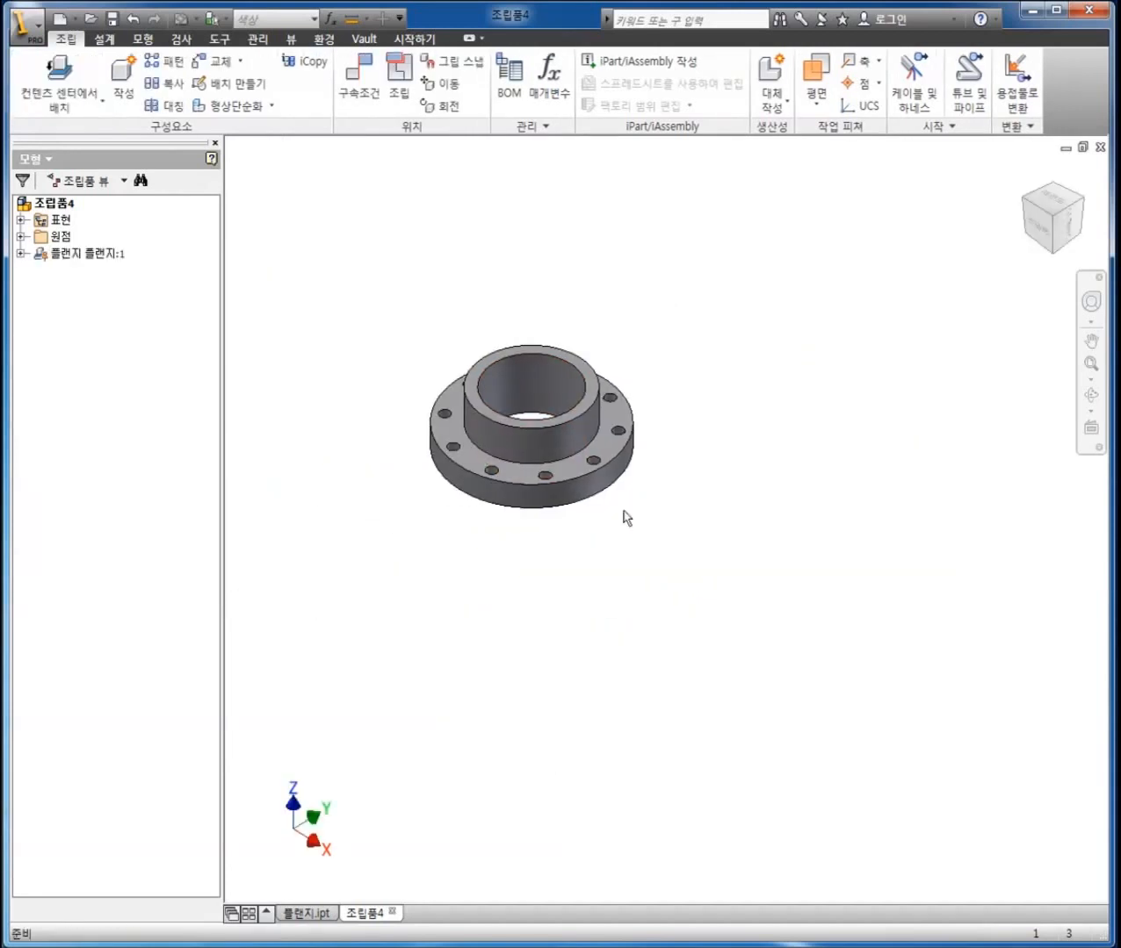